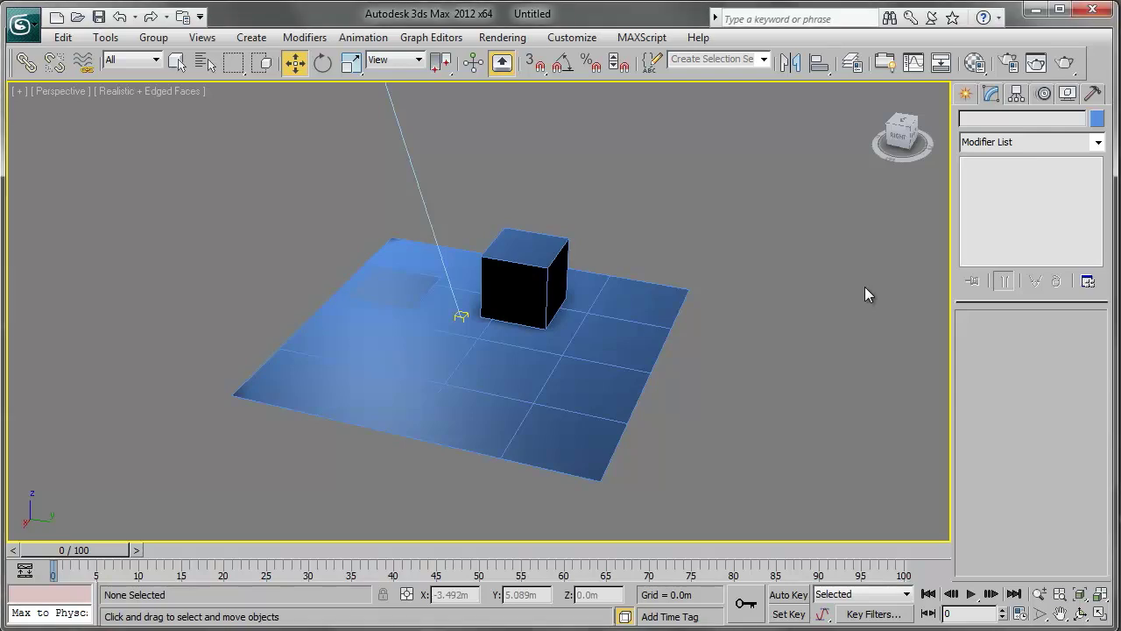
# Pan, orbit and zoom around the box-on-floor scene, then select the 5 m floor plane Plane001.
pyautogui.moveTo(631, 254); pyautogui.dragTo(626, 307, button='middle')
pyautogui.moveTo(483, 371)
pyautogui.keyDown('alt'); pyautogui.mouseDown(button='middle')
pyautogui.moveTo(546, 367)
pyautogui.moveTo(482, 355)
pyautogui.mouseUp(button='middle'); pyautogui.keyUp('alt')
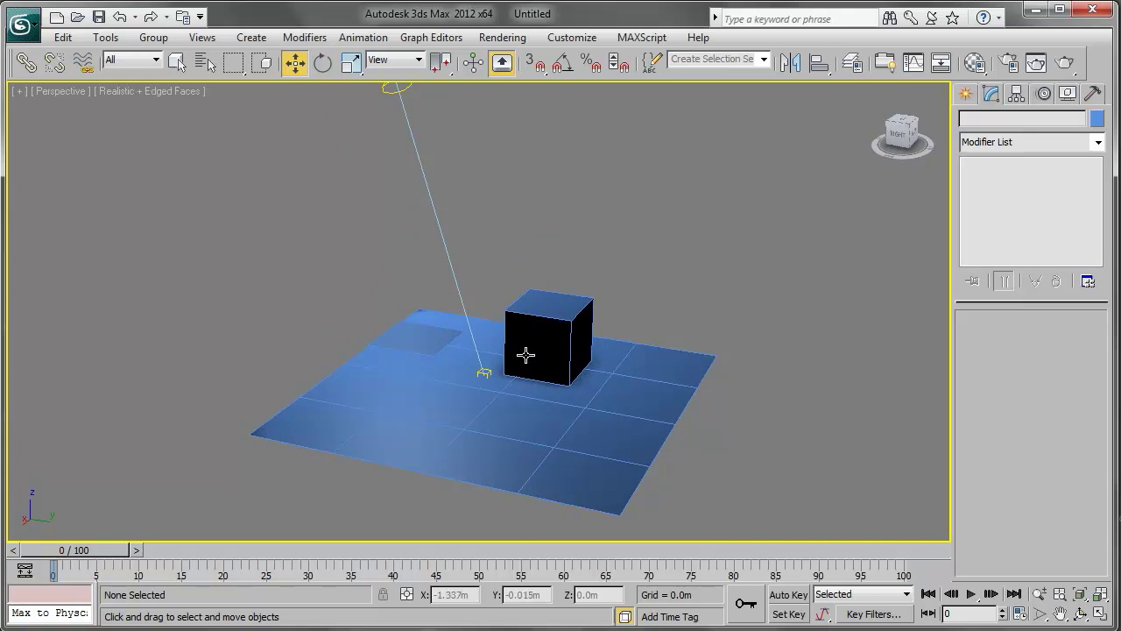
pyautogui.moveTo(513, 358)
pyautogui.keyDown('alt'); pyautogui.mouseDown(button='middle')
pyautogui.moveTo(725, 345)
pyautogui.moveTo(810, 348)
pyautogui.moveTo(815, 366)
pyautogui.mouseUp(button='middle'); pyautogui.keyUp('alt')
pyautogui.moveTo(582, 257); pyautogui.dragTo(597, 254, button='middle')
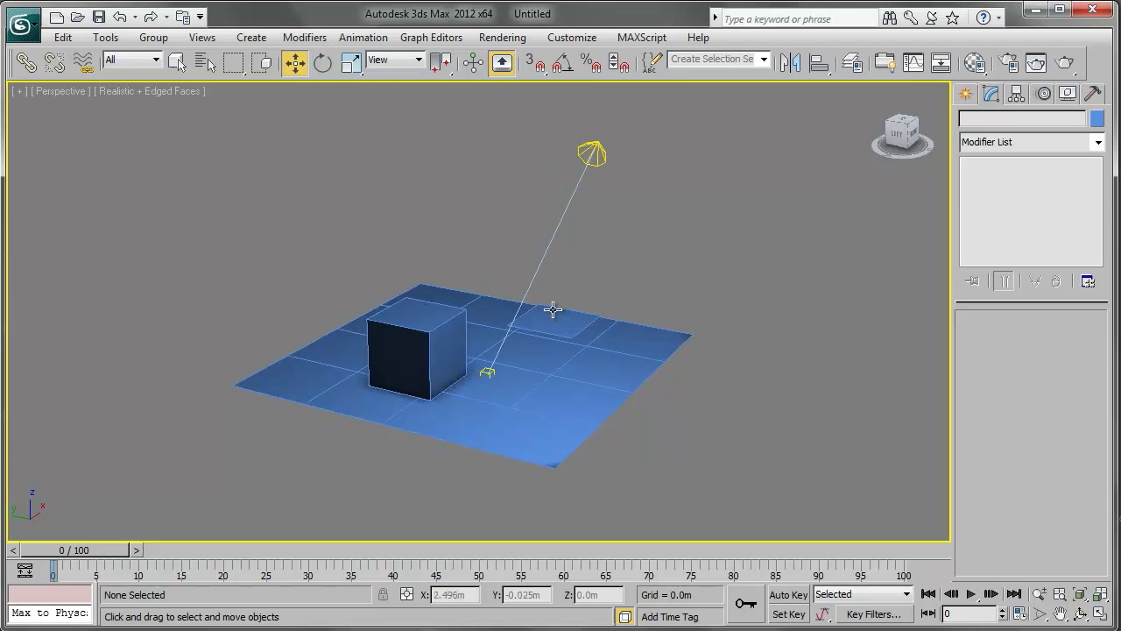
pyautogui.scroll(2, 512, 359)
pyautogui.click(563, 399)
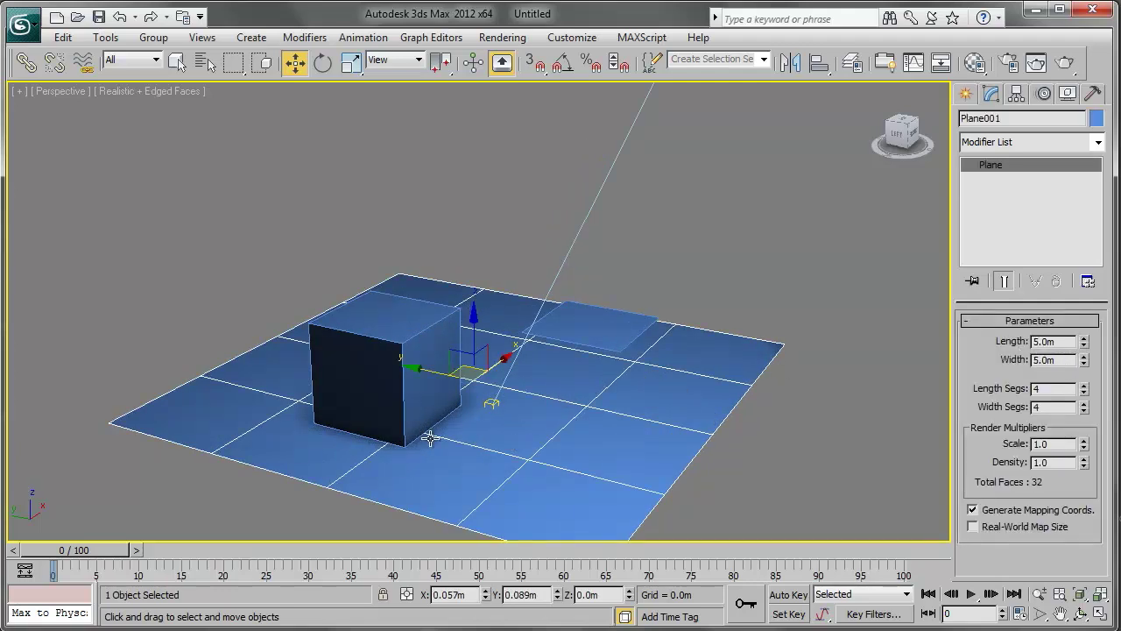
# Check Box001, then try several segment counts on Plane002 and reset it to 1×1.
pyautogui.click(431, 347)
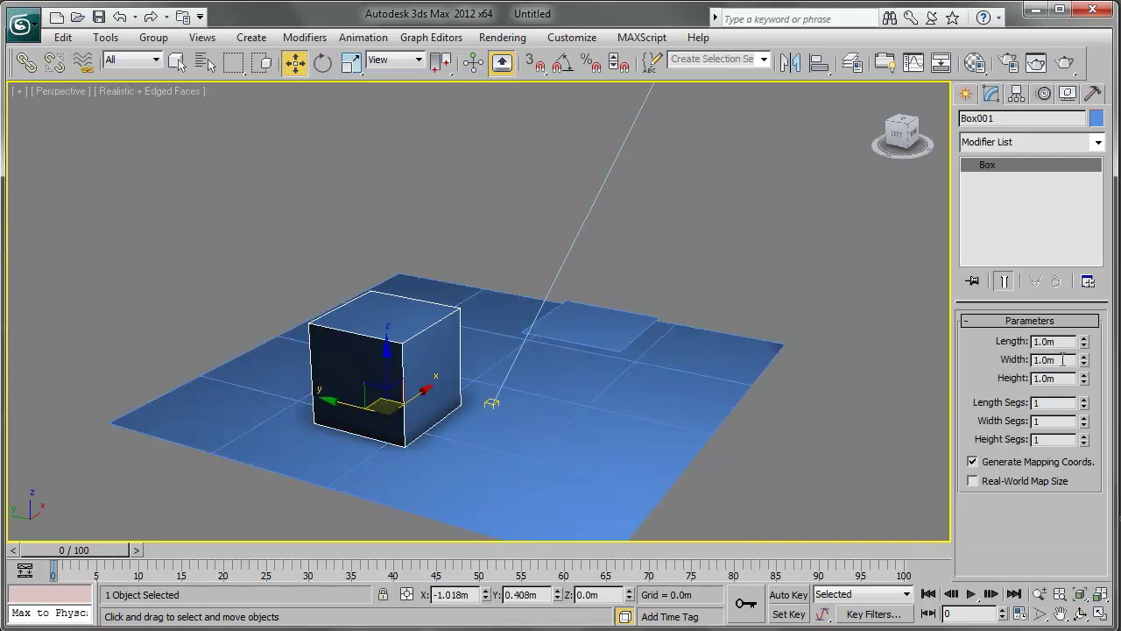
pyautogui.click(595, 329)
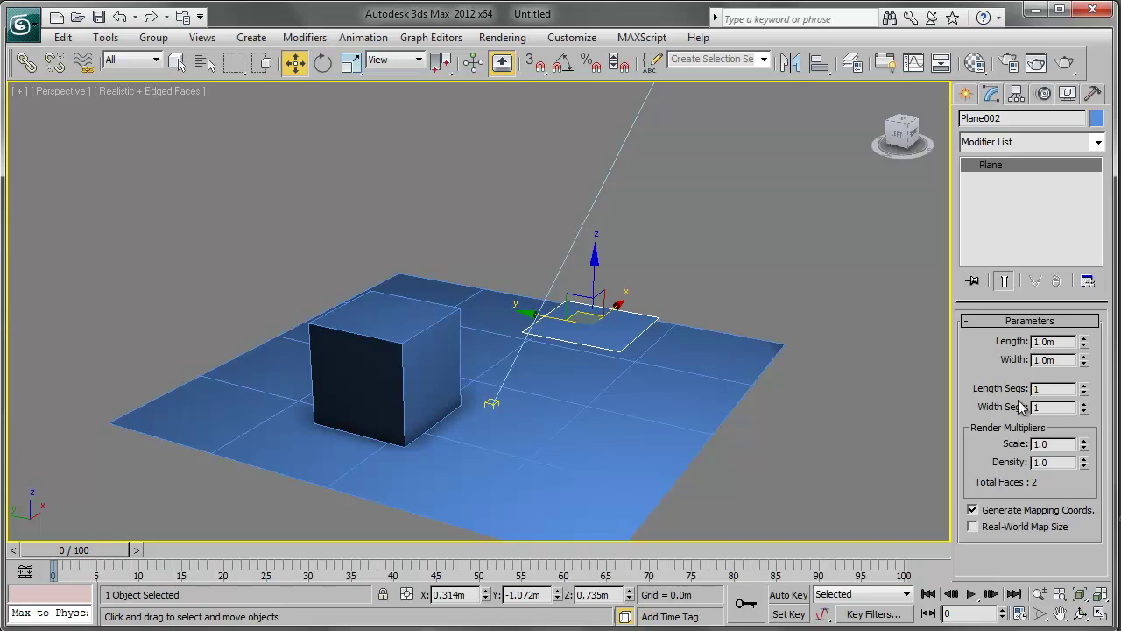
pyautogui.click(1084, 403)
pyautogui.click(1084, 403)
pyautogui.click(1084, 403)
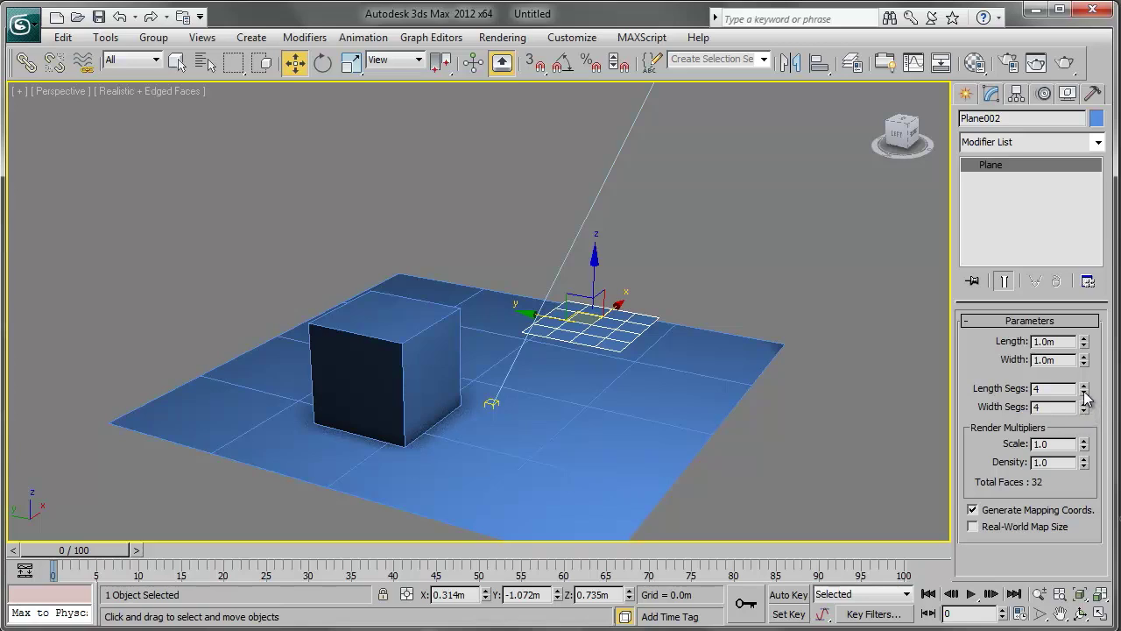
pyautogui.click(1084, 391)
pyautogui.click(1085, 404)
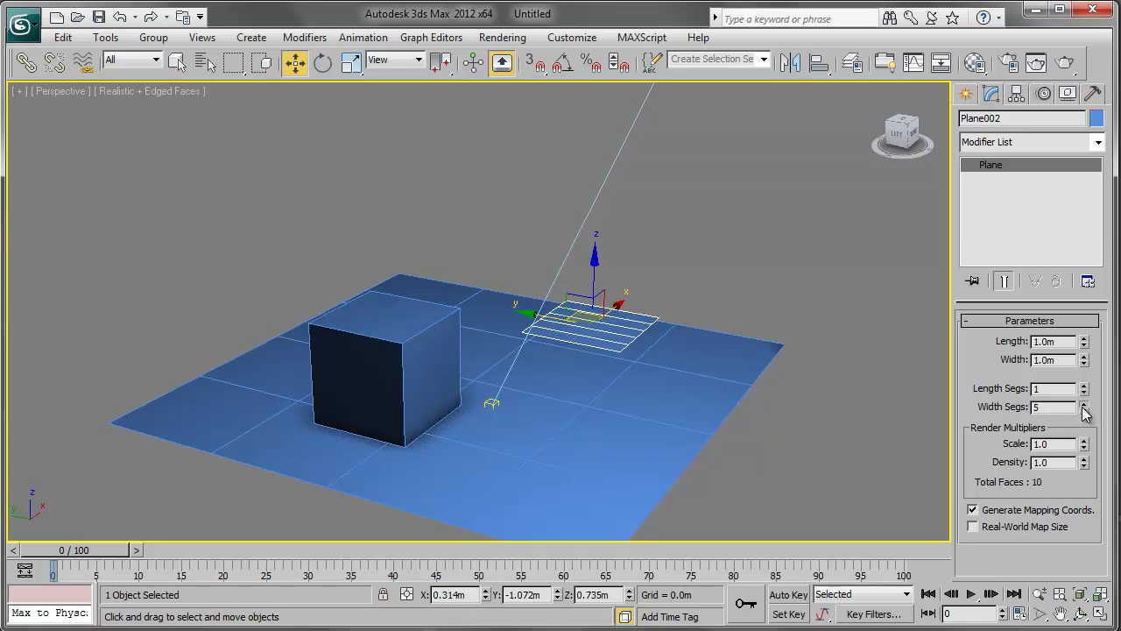
pyautogui.rightClick(1084, 407)
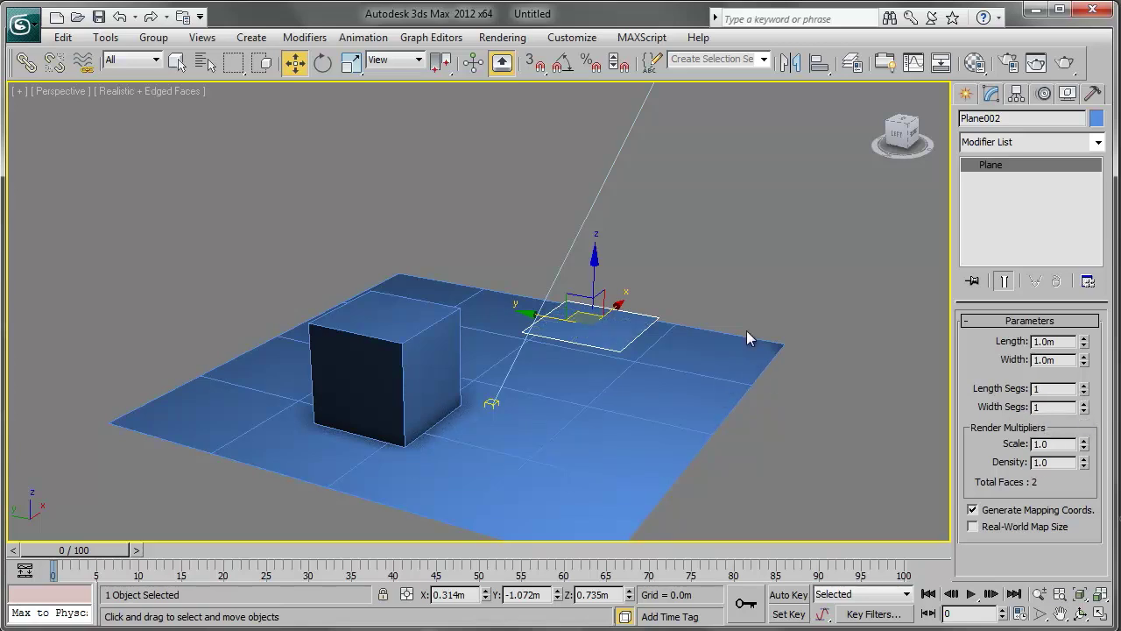
# Zoom out and orbit to see the whole scene, then select the spotlight.
pyautogui.scroll(-3, 746, 330)
pyautogui.keyDown('alt'); pyautogui.moveTo(661, 348); pyautogui.dragTo(696, 280, button='middle'); pyautogui.keyUp('alt')
pyautogui.click(730, 140)
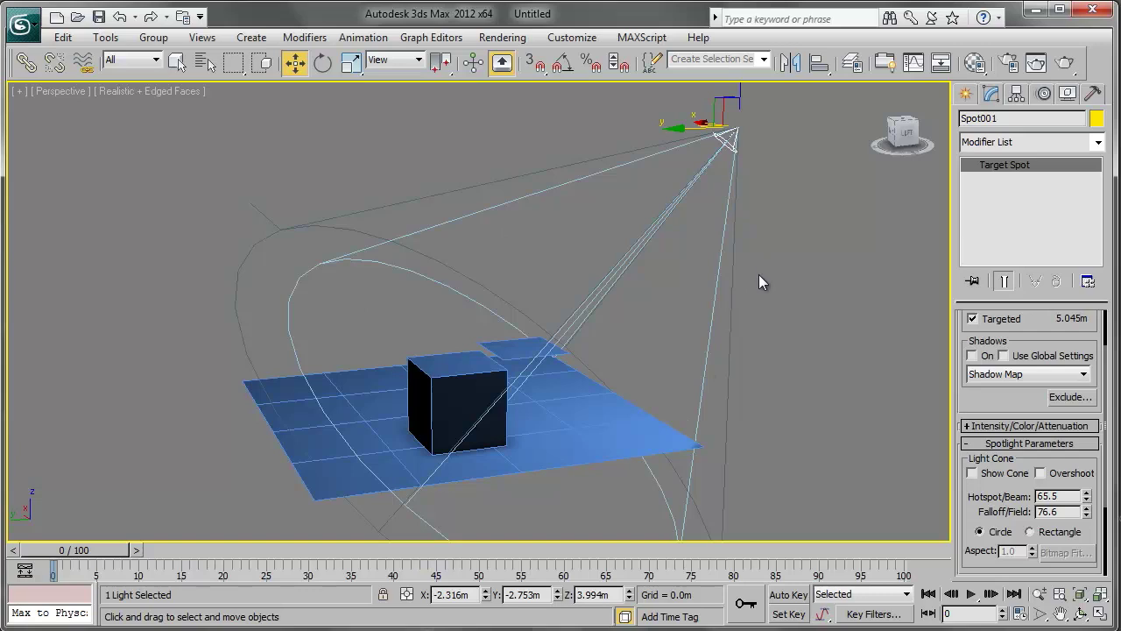
# Turn on the spotlight's shadows and set the shadow type to Area Shadows.
pyautogui.moveTo(1038, 338); pyautogui.dragTo(1036, 374)
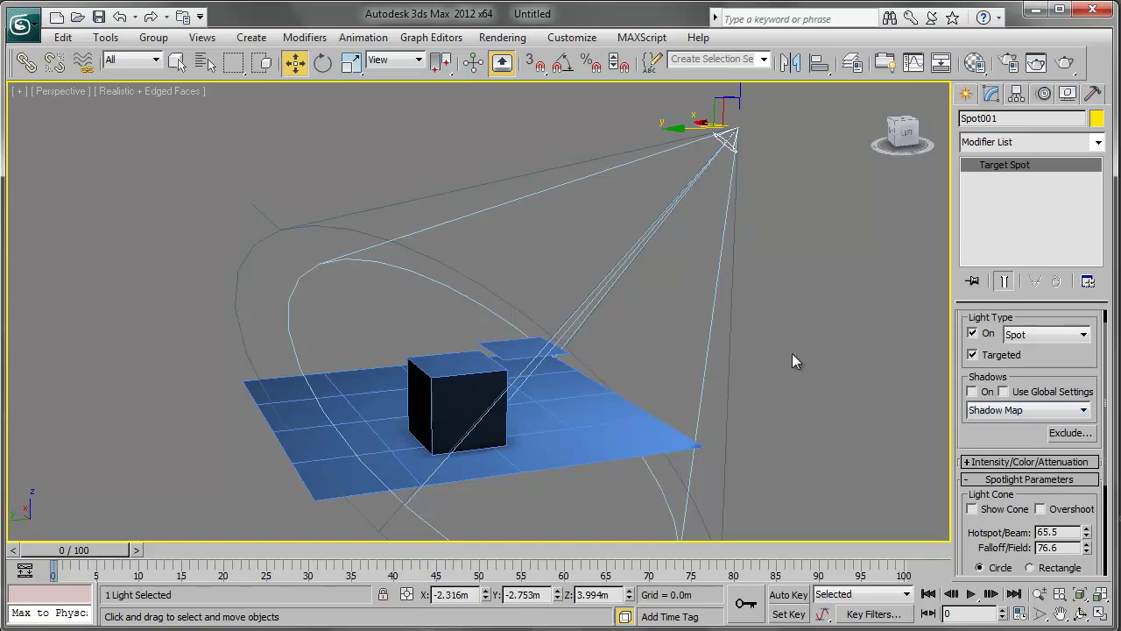
pyautogui.click(979, 412)
pyautogui.click(972, 391)
pyautogui.click(1000, 411)
pyautogui.click(1009, 449)
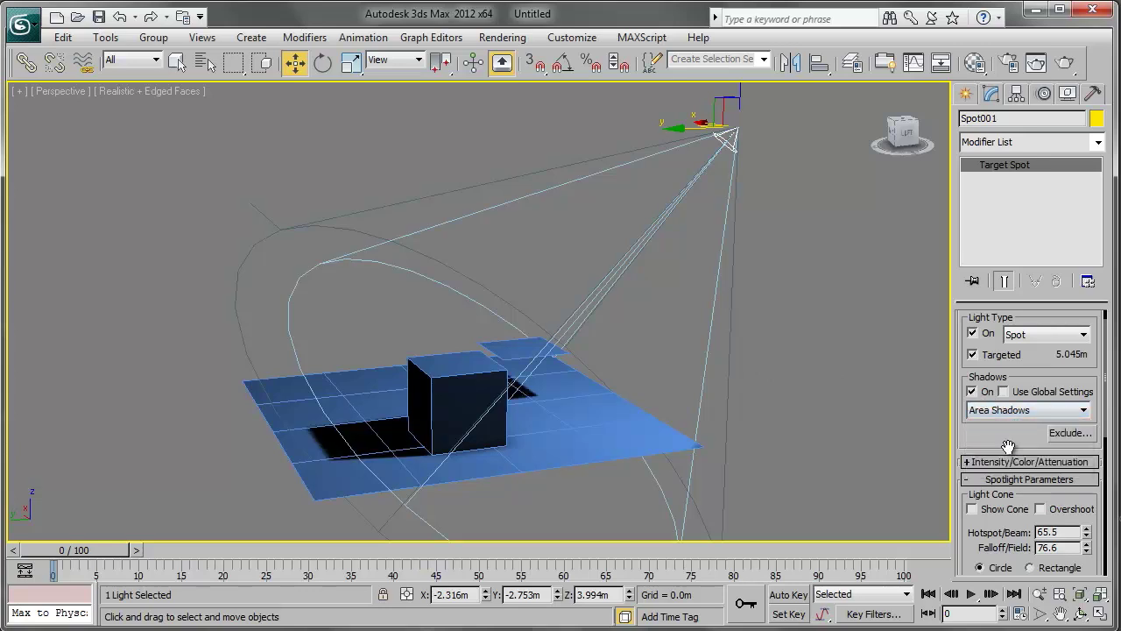
# Widen the spotlight's hotspot to 78.2 and falloff to 80.2, then orbit to view the lit scene.
pyautogui.moveTo(1008, 447); pyautogui.dragTo(1006, 380)
pyautogui.moveTo(1086, 466); pyautogui.dragTo(1048, 357)
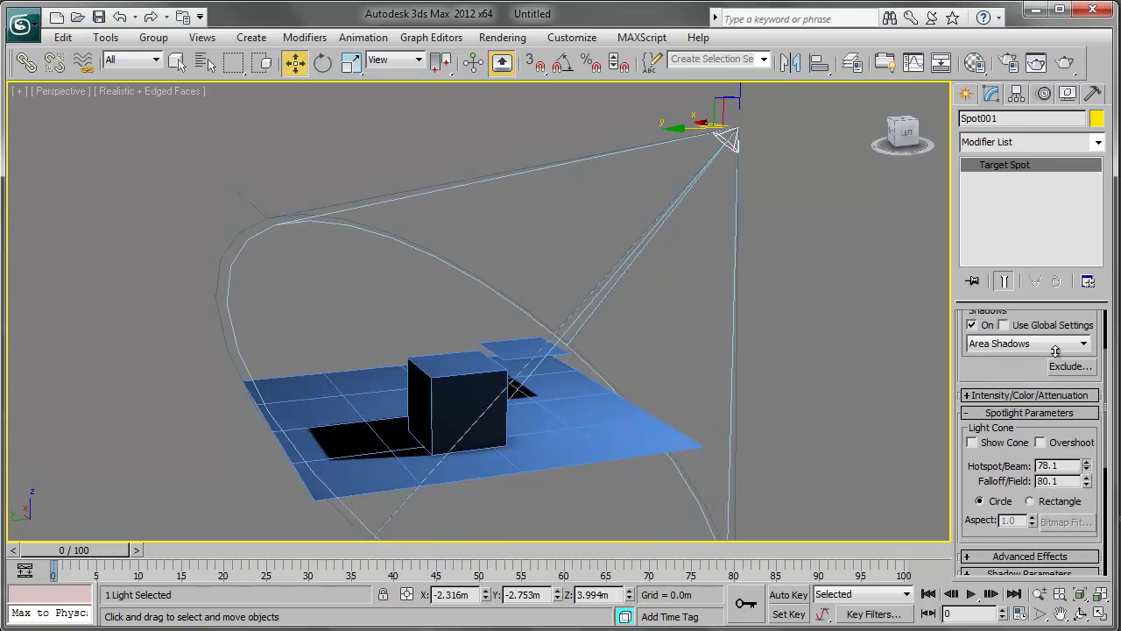
pyautogui.moveTo(710, 305)
pyautogui.keyDown('alt'); pyautogui.mouseDown(button='middle')
pyautogui.moveTo(607, 351)
pyautogui.moveTo(565, 343)
pyautogui.mouseUp(button='middle'); pyautogui.keyUp('alt')
pyautogui.moveTo(545, 381)
pyautogui.keyDown('alt'); pyautogui.mouseDown(button='middle')
pyautogui.moveTo(526, 380)
pyautogui.moveTo(616, 378)
pyautogui.mouseUp(button='middle'); pyautogui.keyUp('alt')
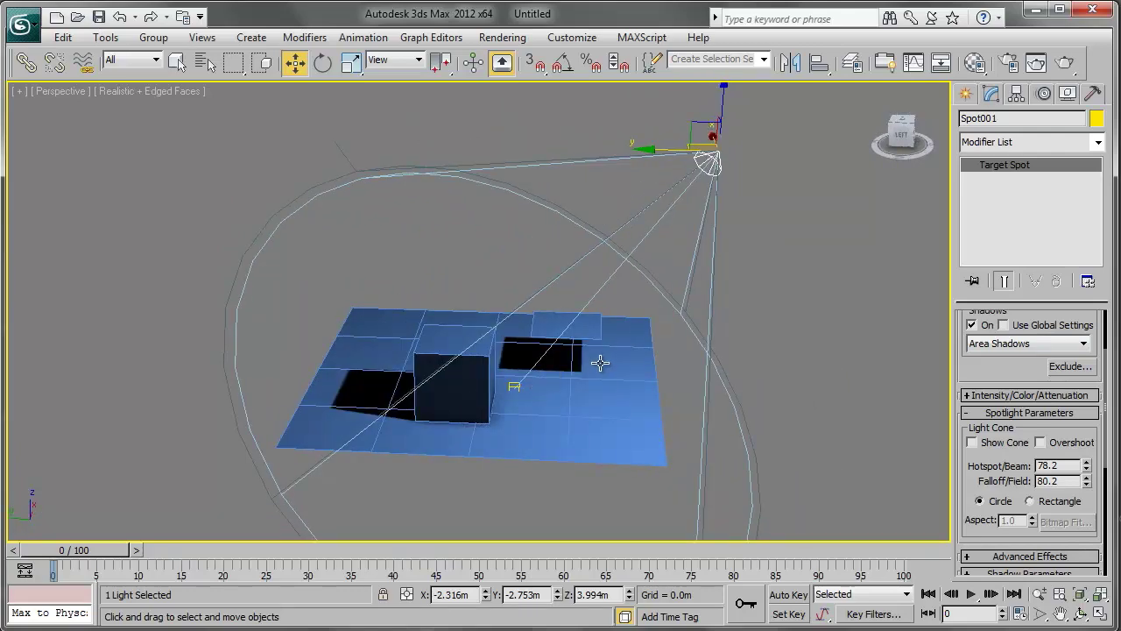
pyautogui.scroll(2, 666, 364)
pyautogui.scroll(1, 718, 373)
pyautogui.scroll(1, 636, 400)
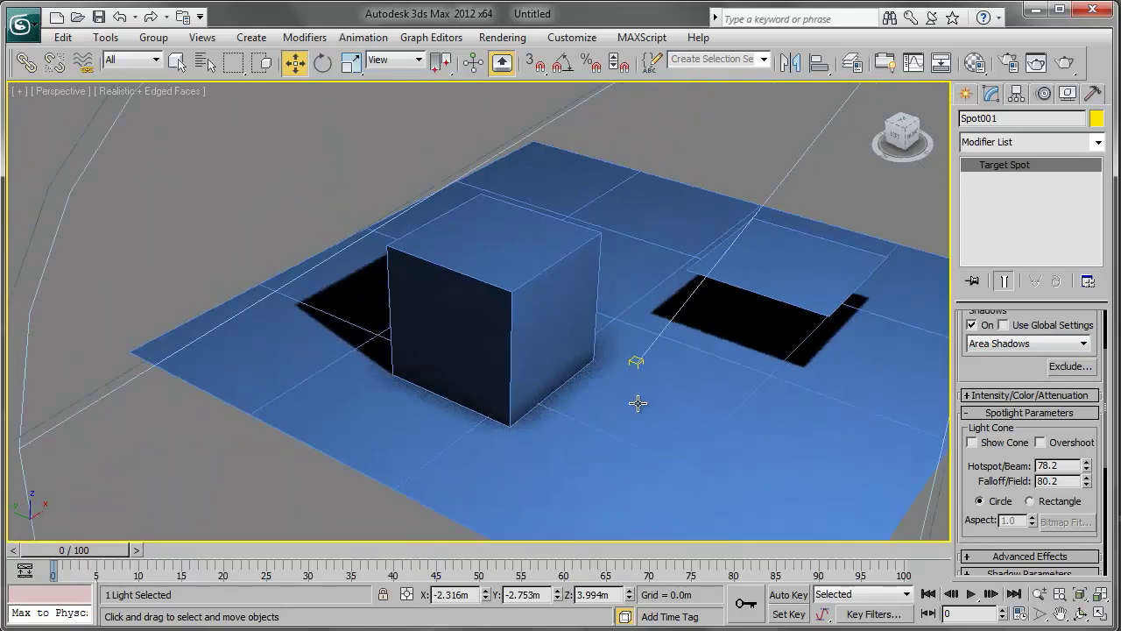
pyautogui.scroll(1, 541, 335)
pyautogui.scroll(-1, 541, 336)
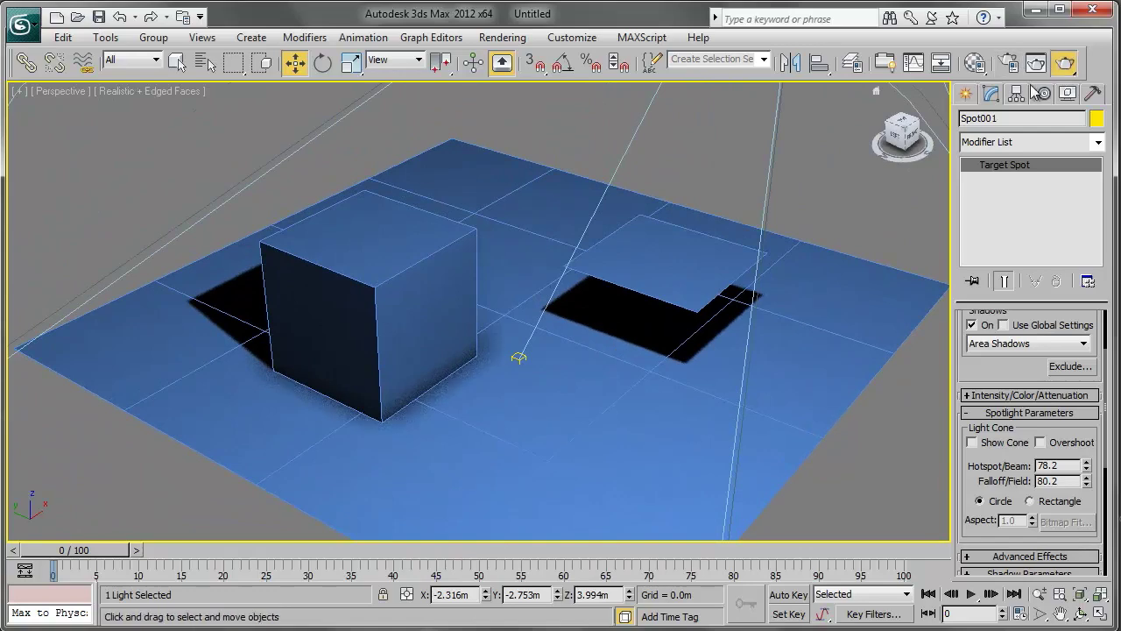
pyautogui.click(1036, 62)
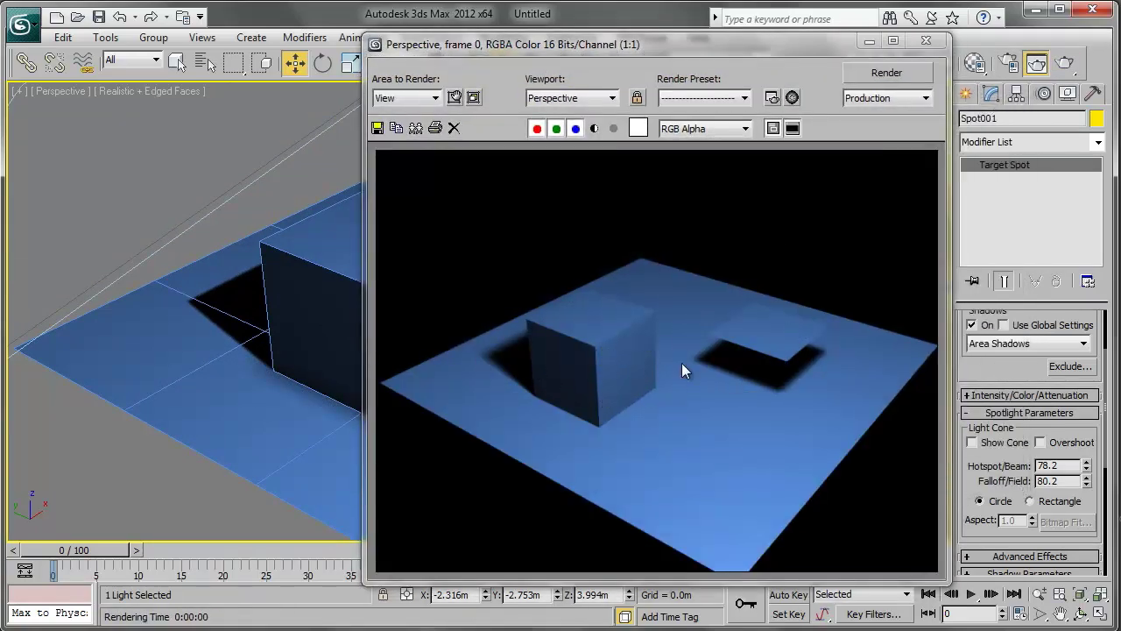
pyautogui.click(925, 40)
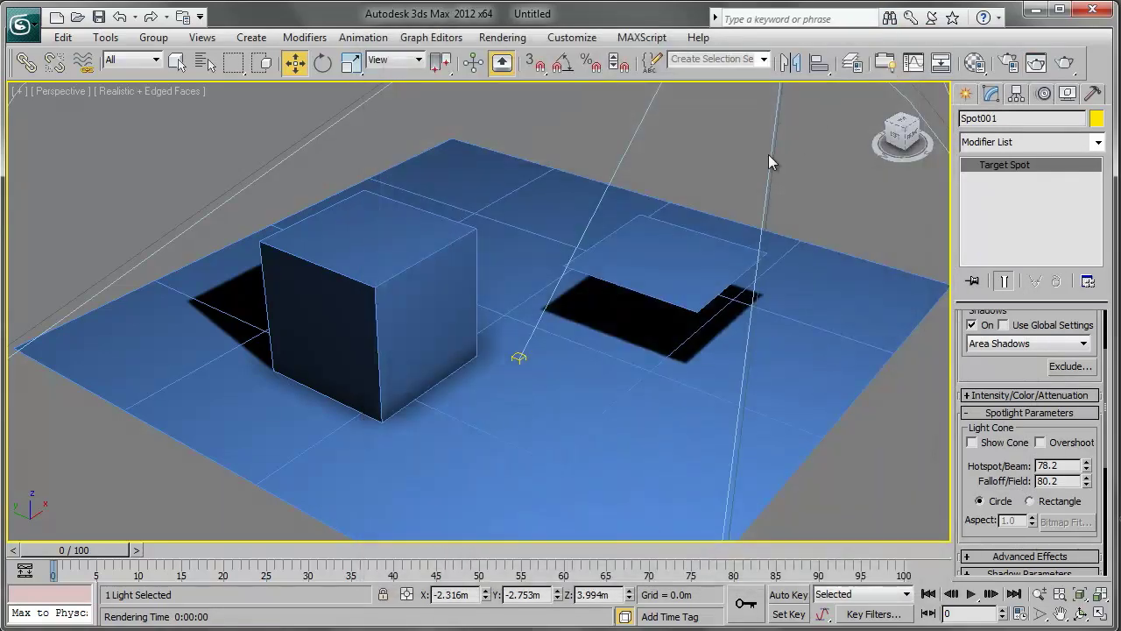
pyautogui.click(747, 163)
pyautogui.moveTo(703, 166)
pyautogui.keyDown('alt'); pyautogui.mouseDown(button='middle')
pyautogui.moveTo(723, 223)
pyautogui.moveTo(625, 225)
pyautogui.moveTo(733, 220)
pyautogui.mouseUp(button='middle'); pyautogui.keyUp('alt')
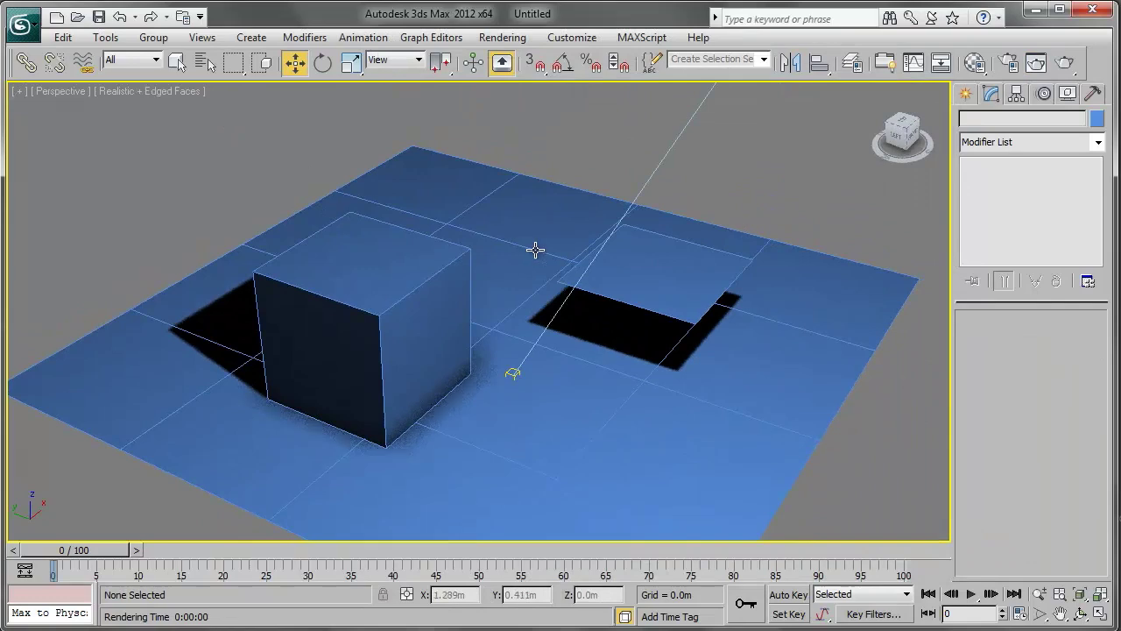
pyautogui.scroll(-2, 561, 262)
pyautogui.scroll(1, 560, 262)
pyautogui.scroll(1, 581, 258)
pyautogui.scroll(2, 646, 272)
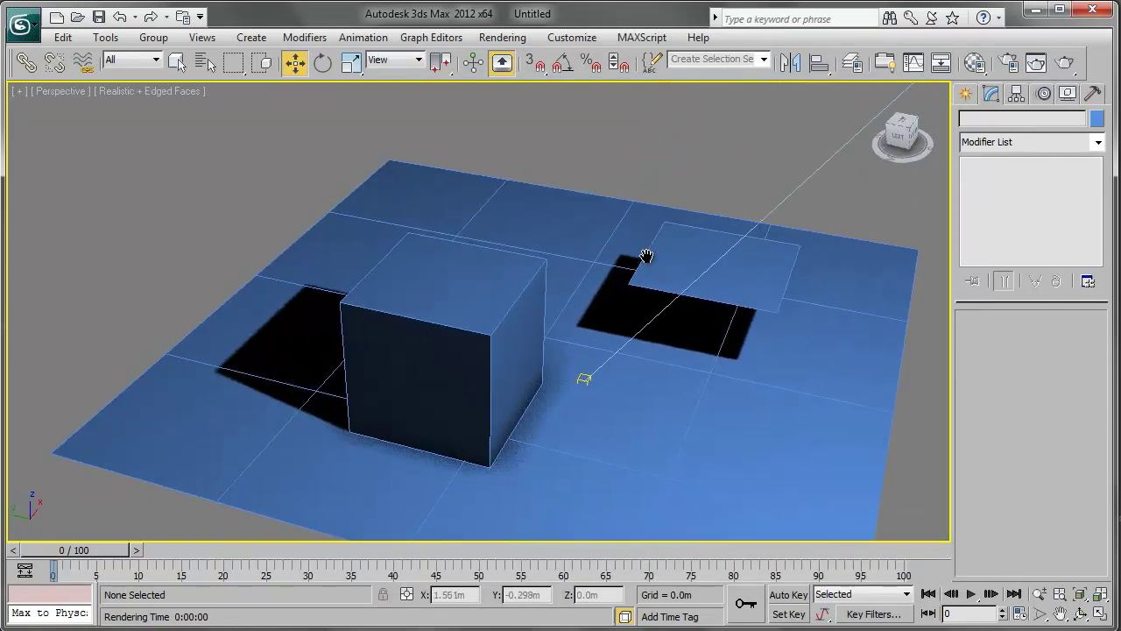
pyautogui.scroll(1, 646, 253)
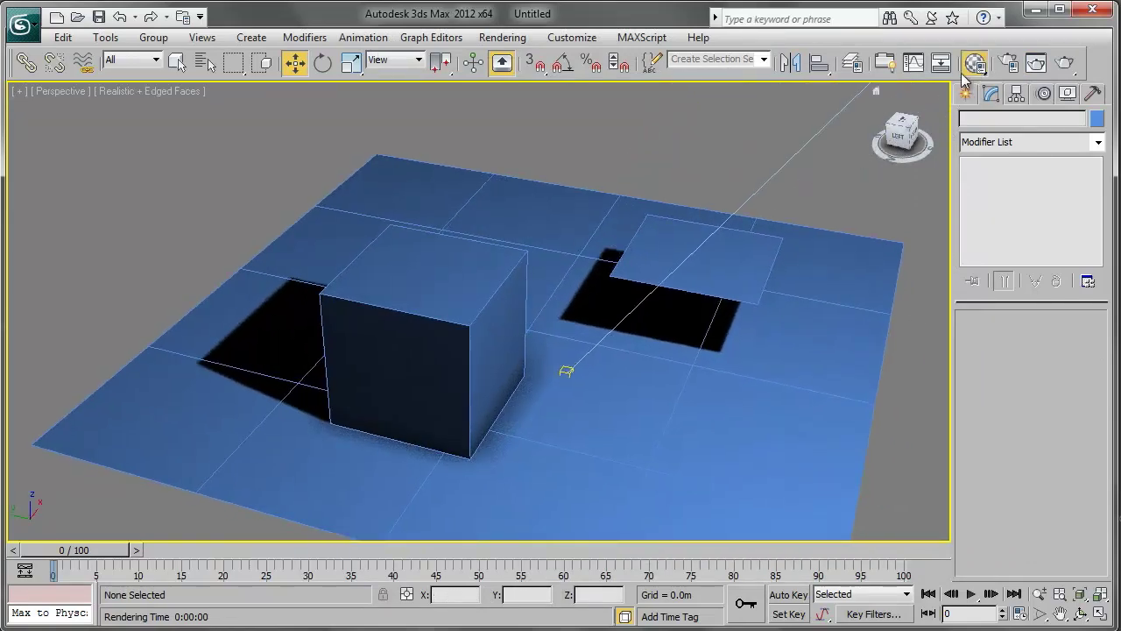
# Rename the first Material Editor material to 'Base' and assign it to the floor plane.
pyautogui.click(975, 62)
pyautogui.moveTo(848, 35); pyautogui.dragTo(818, 34)
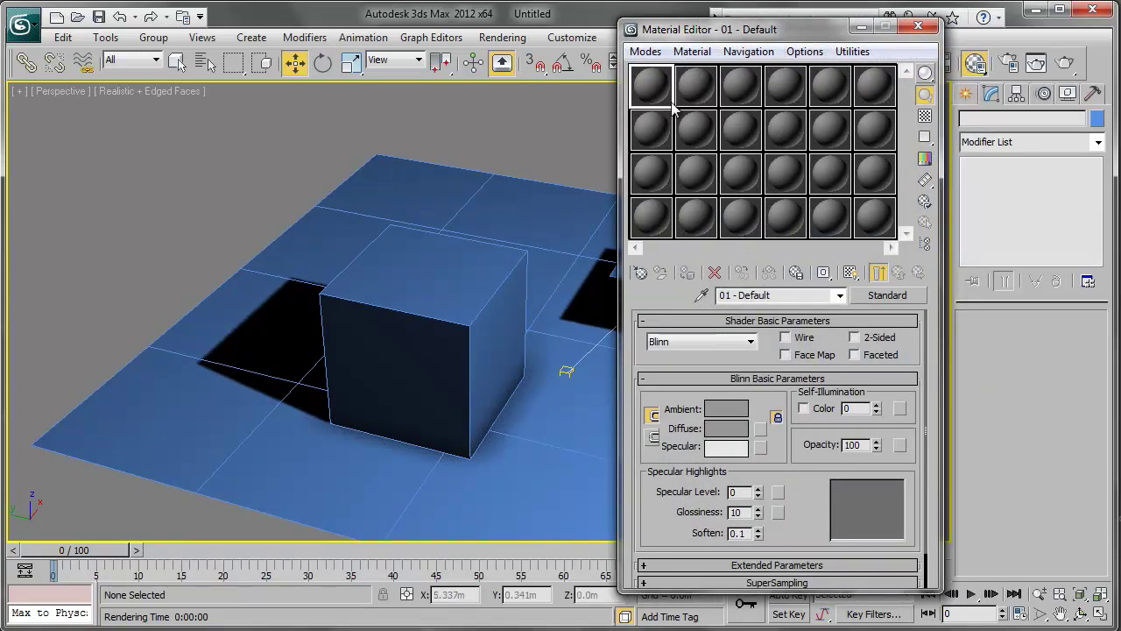
pyautogui.doubleClick(745, 295)
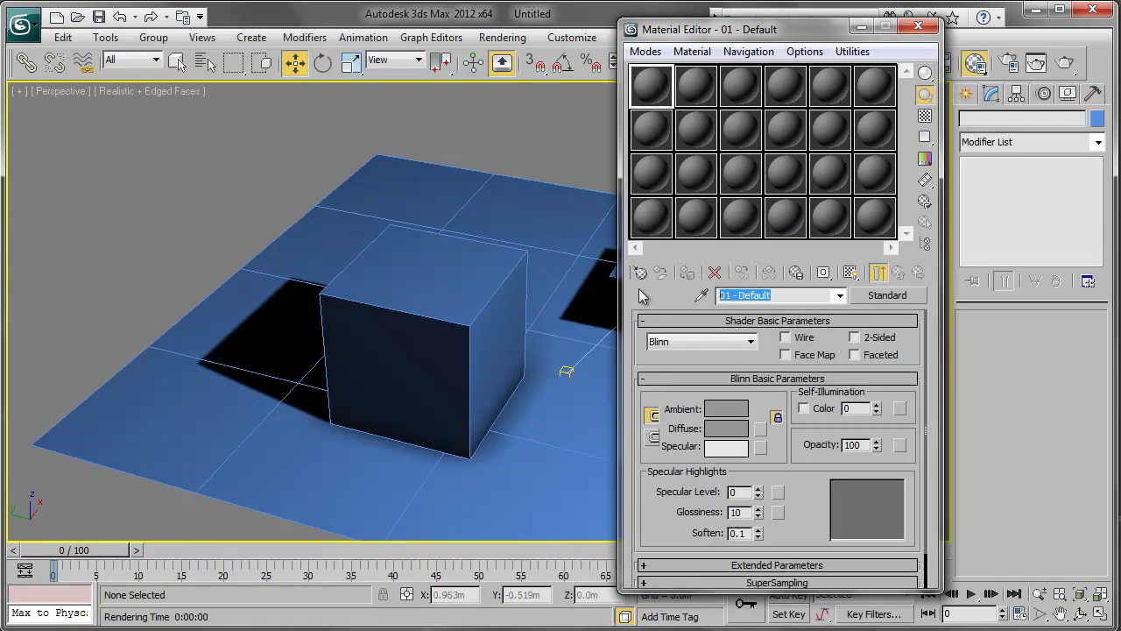
pyautogui.write('Base')
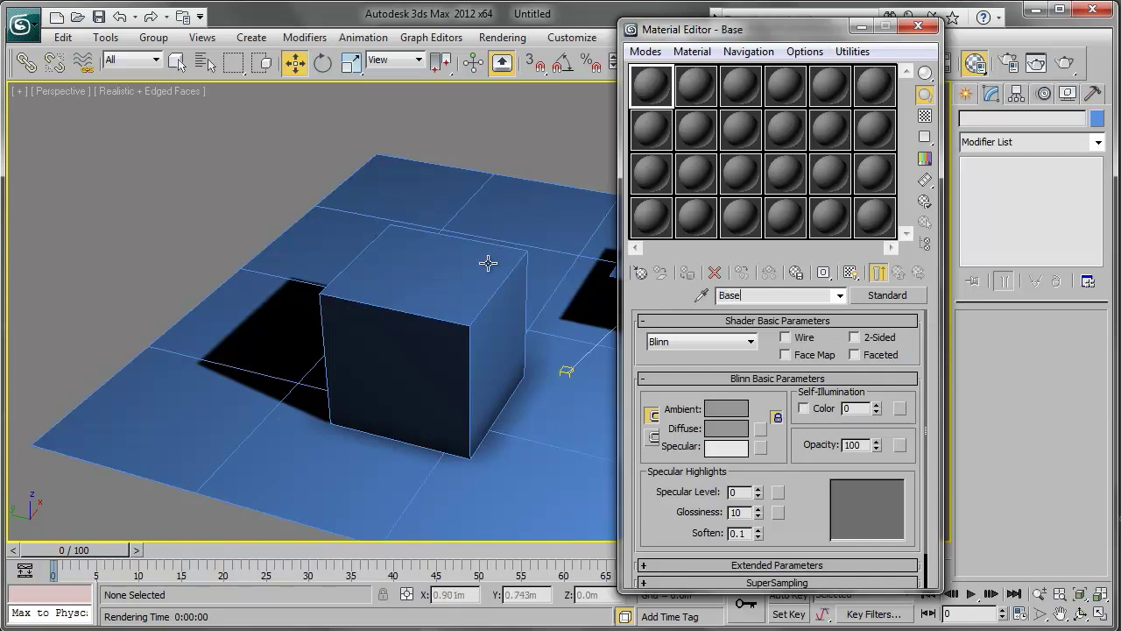
pyautogui.moveTo(481, 254); pyautogui.dragTo(480, 261, button='middle')
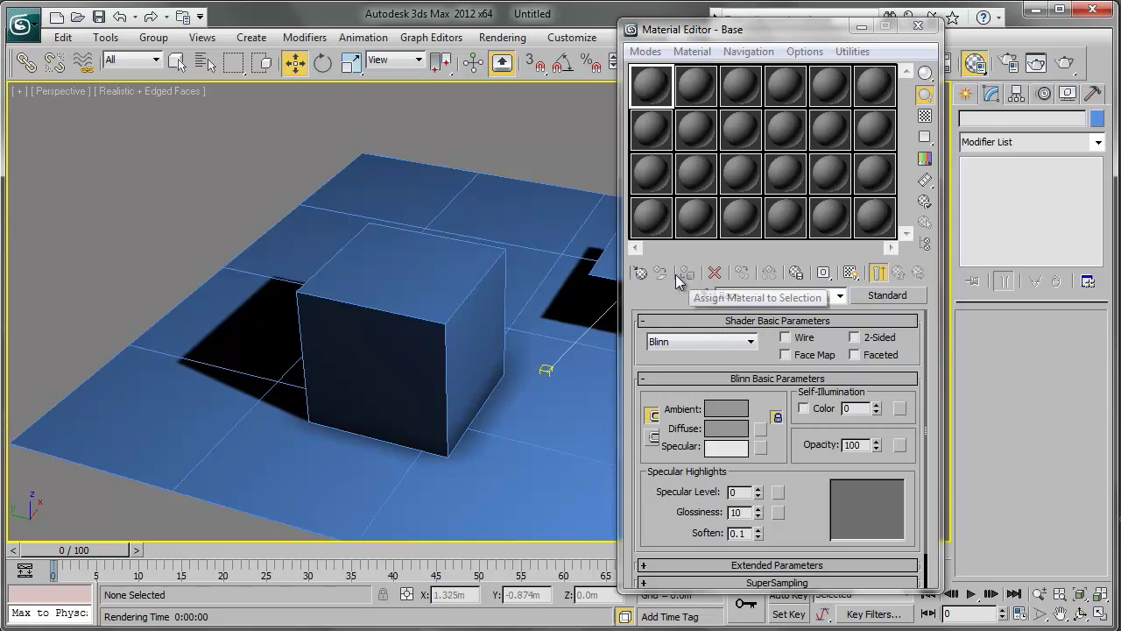
pyautogui.click(564, 240)
pyautogui.click(687, 273)
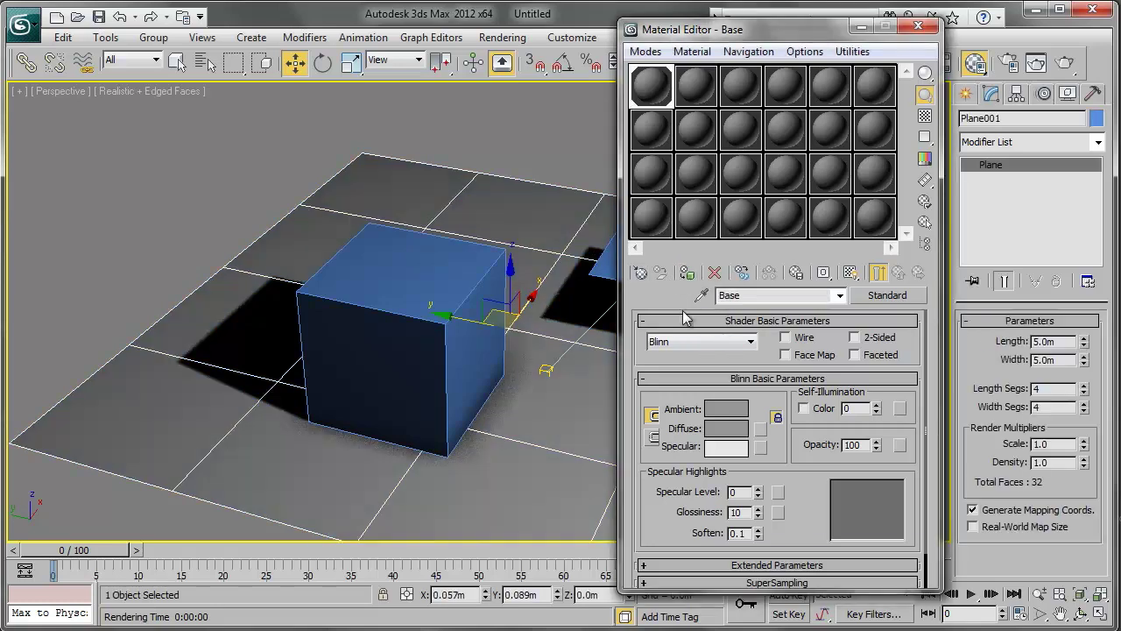
# Set the Base material's ambient colour to a dark blue.
pyautogui.click(738, 411)
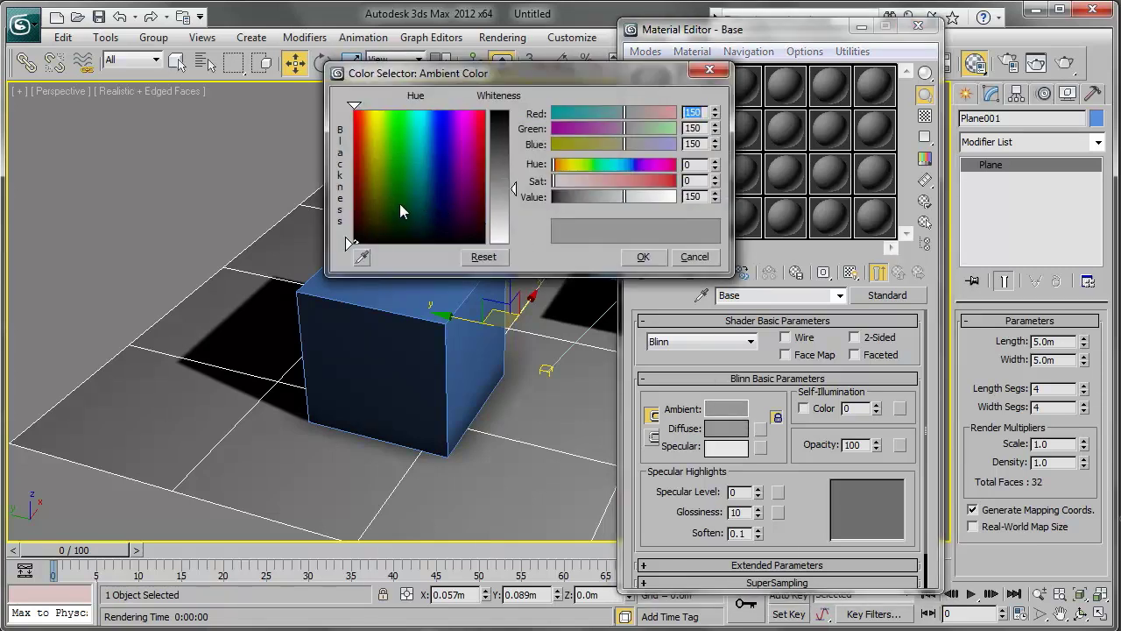
pyautogui.click(428, 202)
pyautogui.click(503, 170)
pyautogui.moveTo(504, 173); pyautogui.dragTo(508, 145)
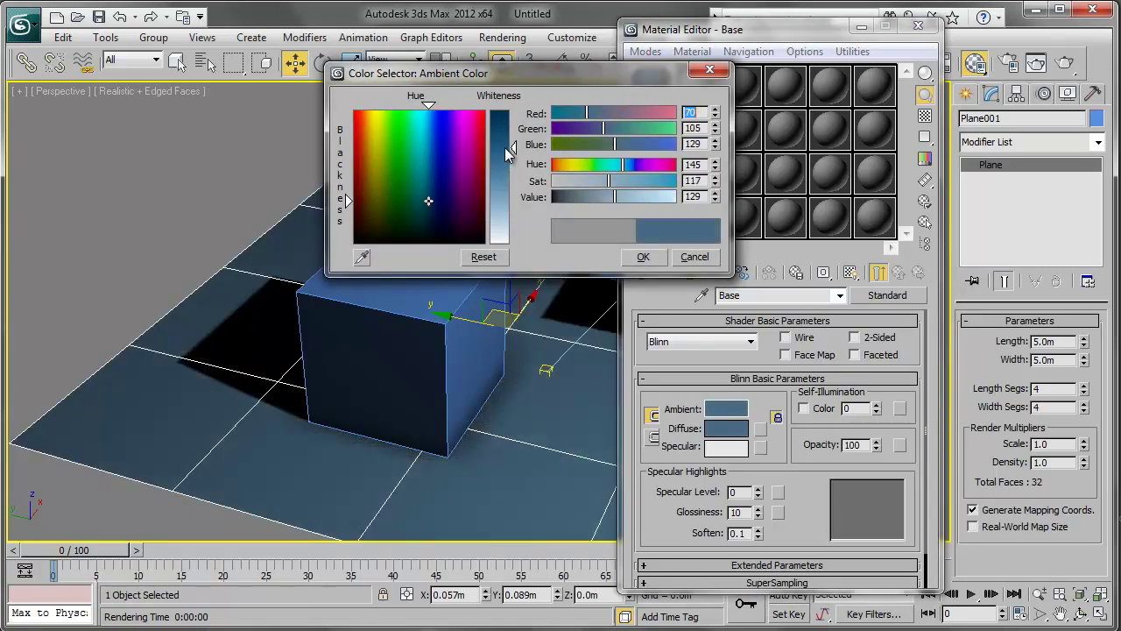
pyautogui.click(643, 257)
pyautogui.moveTo(505, 302)
pyautogui.keyDown('alt'); pyautogui.mouseDown(button='middle')
pyautogui.moveTo(414, 323)
pyautogui.moveTo(472, 329)
pyautogui.mouseUp(button='middle'); pyautogui.keyUp('alt')
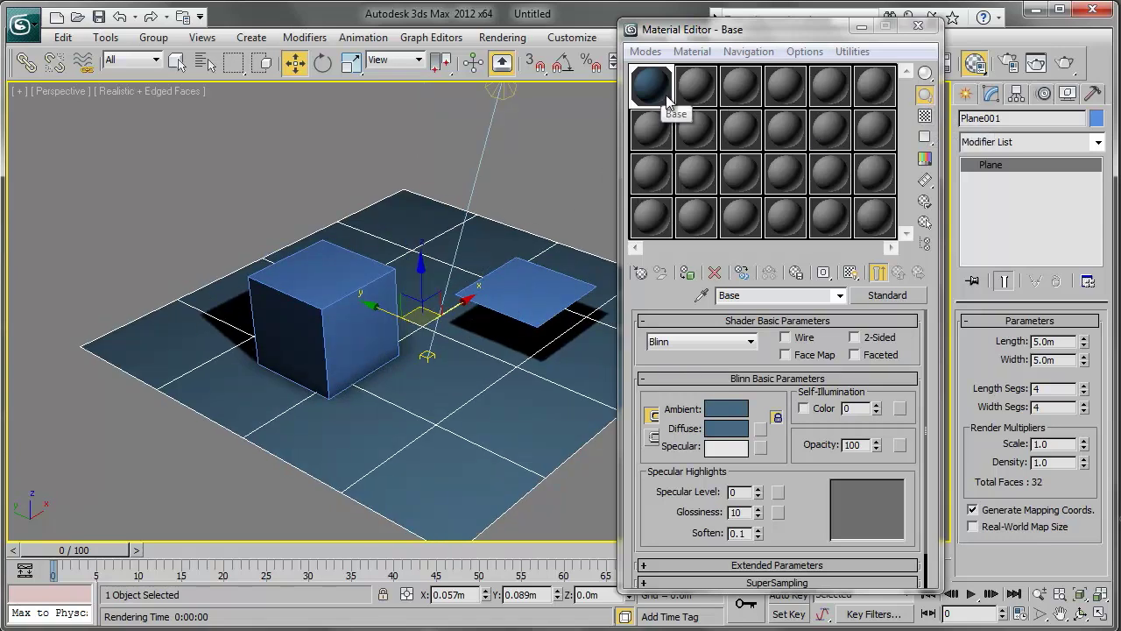
# Turn on the checkered sample background and select the unused 02 - Default material's name.
pyautogui.click(924, 117)
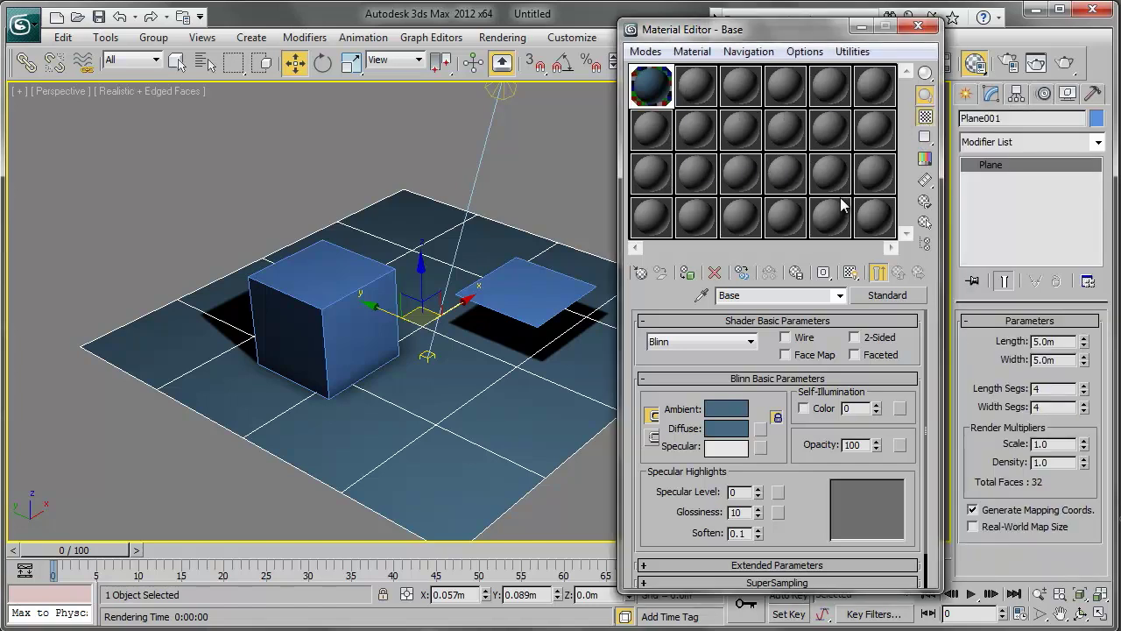
pyautogui.scroll(3, 530, 273)
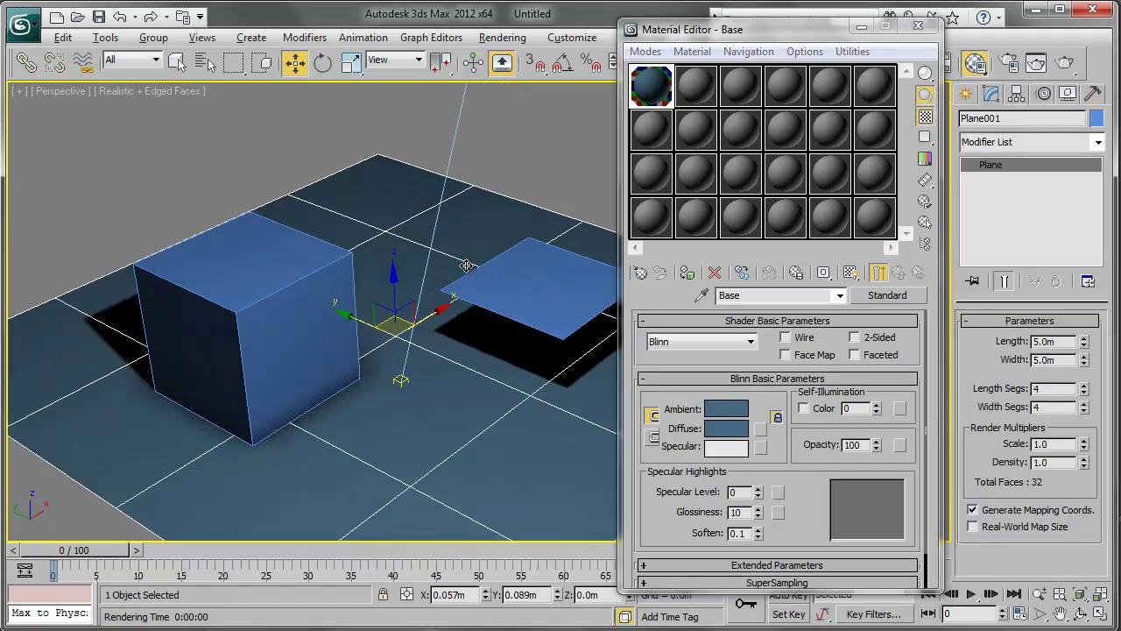
pyautogui.keyDown('alt'); pyautogui.moveTo(374, 273); pyautogui.dragTo(376, 282, button='middle'); pyautogui.keyUp('alt')
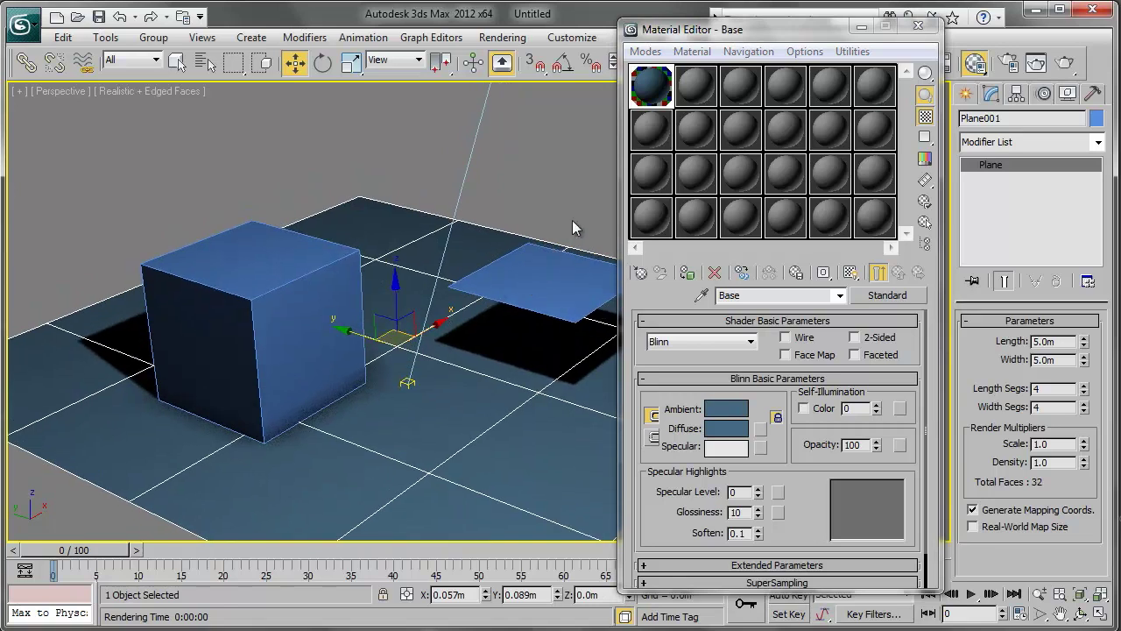
pyautogui.click(696, 88)
pyautogui.moveTo(806, 296); pyautogui.dragTo(740, 295)
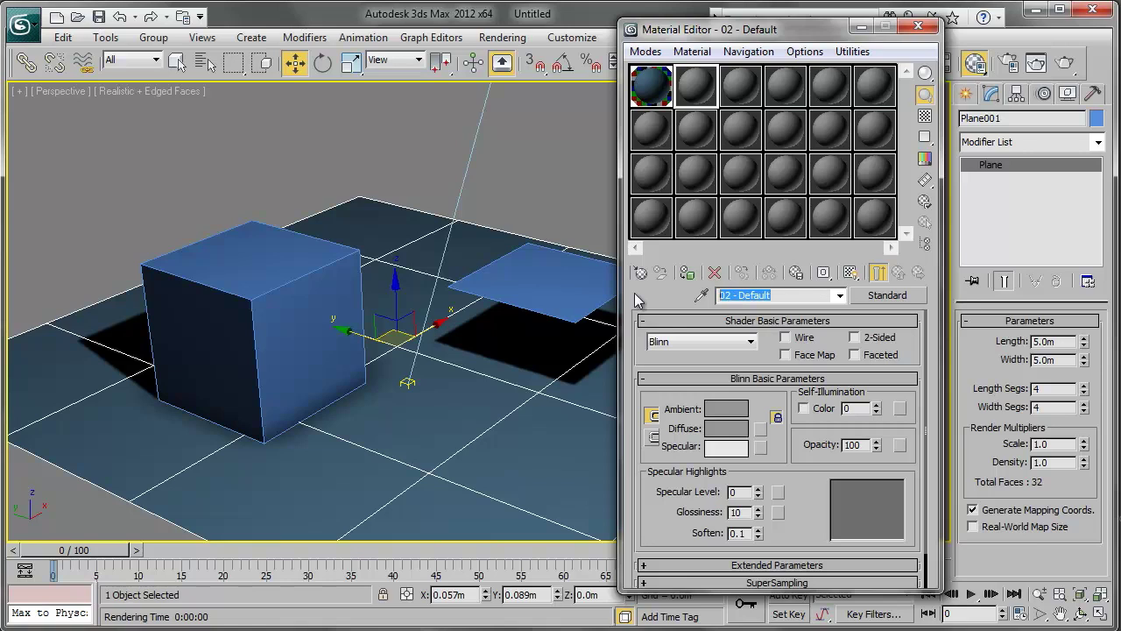
# Name the second material 'caja 01' and copy it to the third slot as 'plano 01'.
pyautogui.write('caja 01')
pyautogui.click(544, 286)
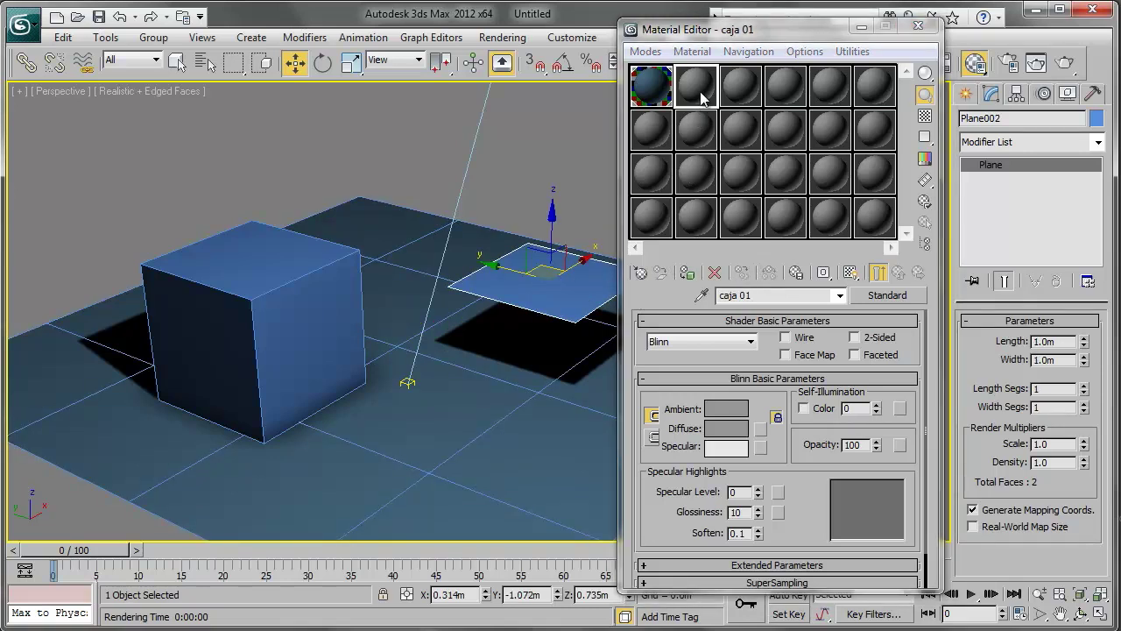
pyautogui.moveTo(700, 98); pyautogui.dragTo(741, 88)
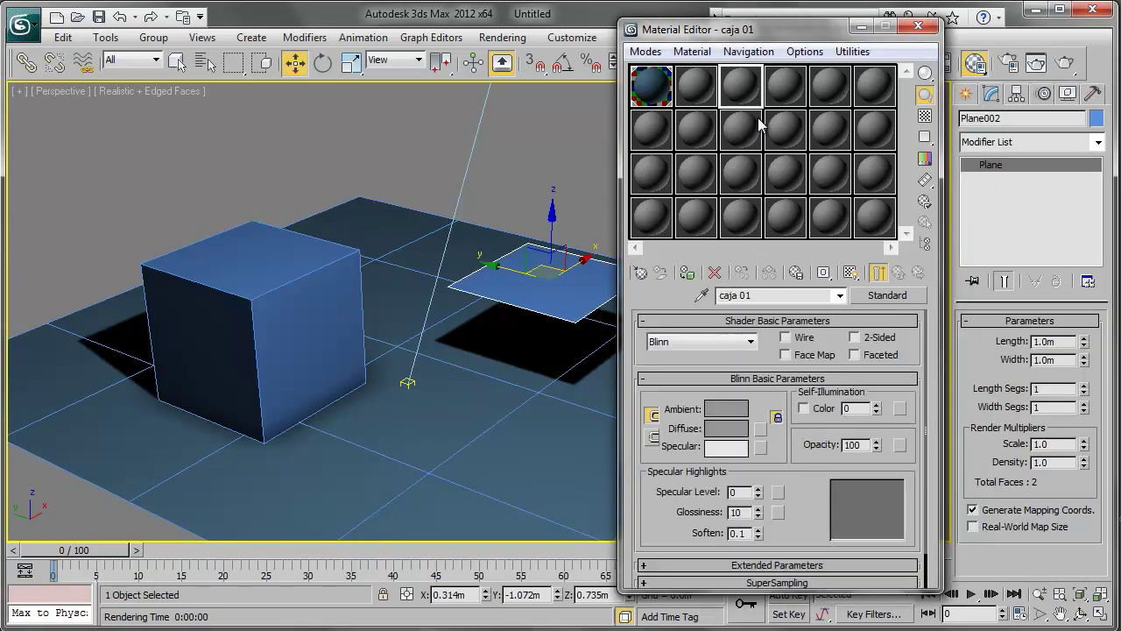
pyautogui.click(760, 295)
pyautogui.write('plano 01')
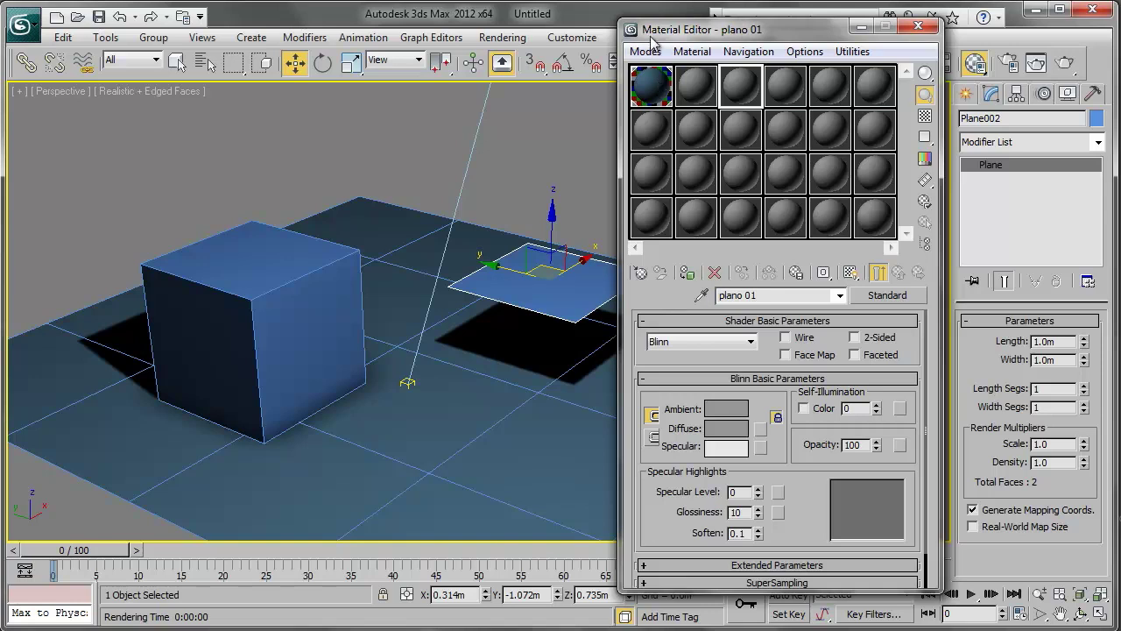
# Assign caja 01 to the box and set its ambient colour to dark red.
pyautogui.click(698, 94)
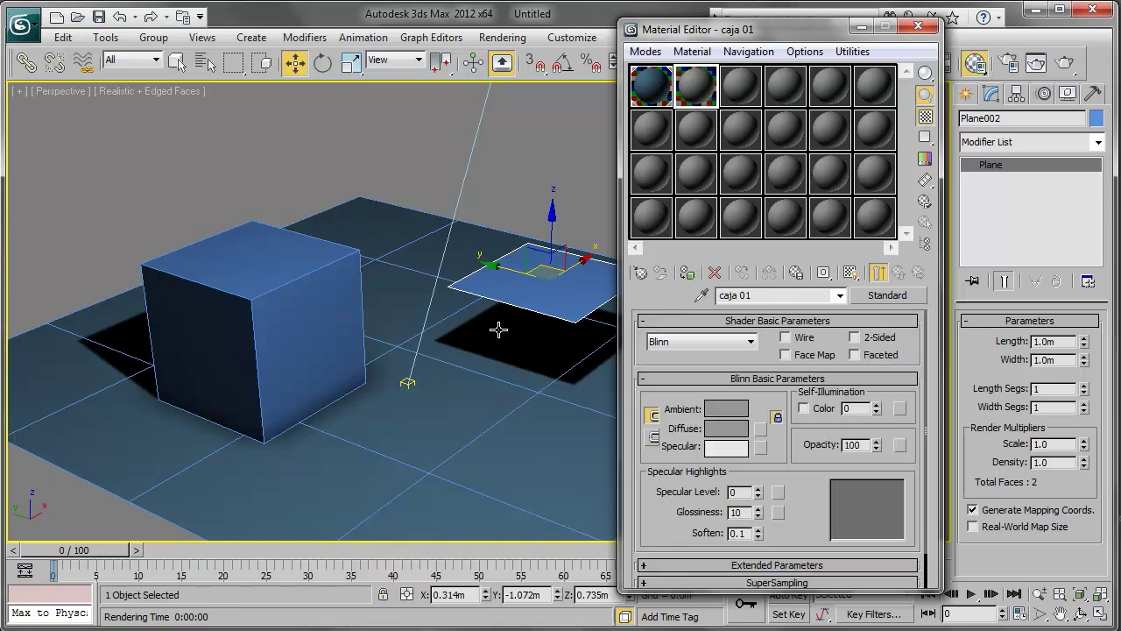
pyautogui.click(320, 339)
pyautogui.click(687, 273)
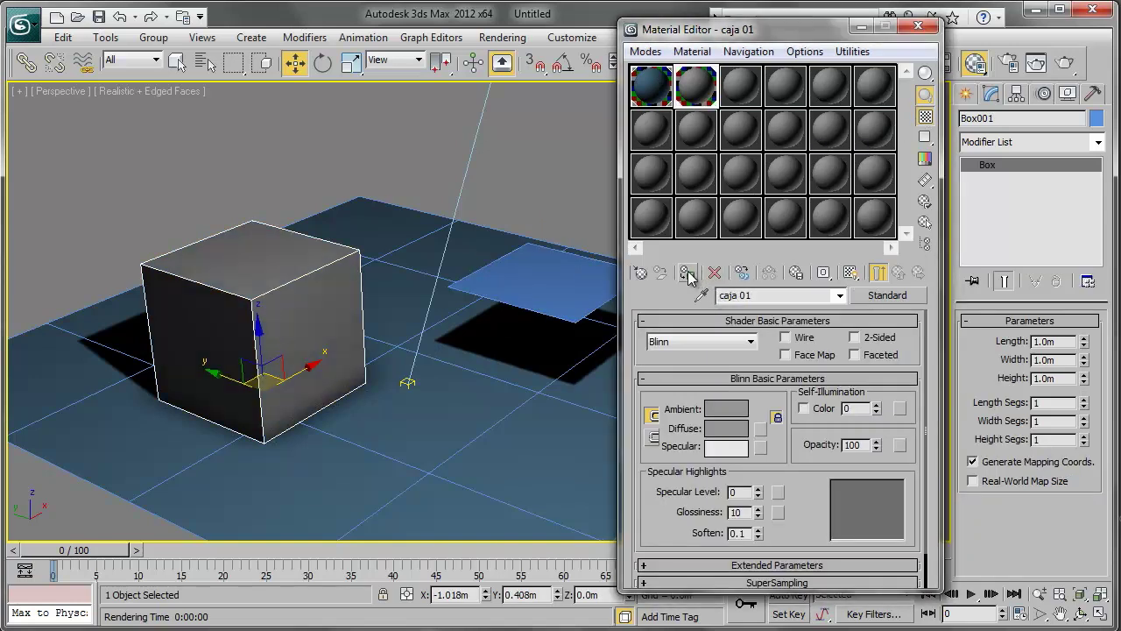
pyautogui.click(726, 408)
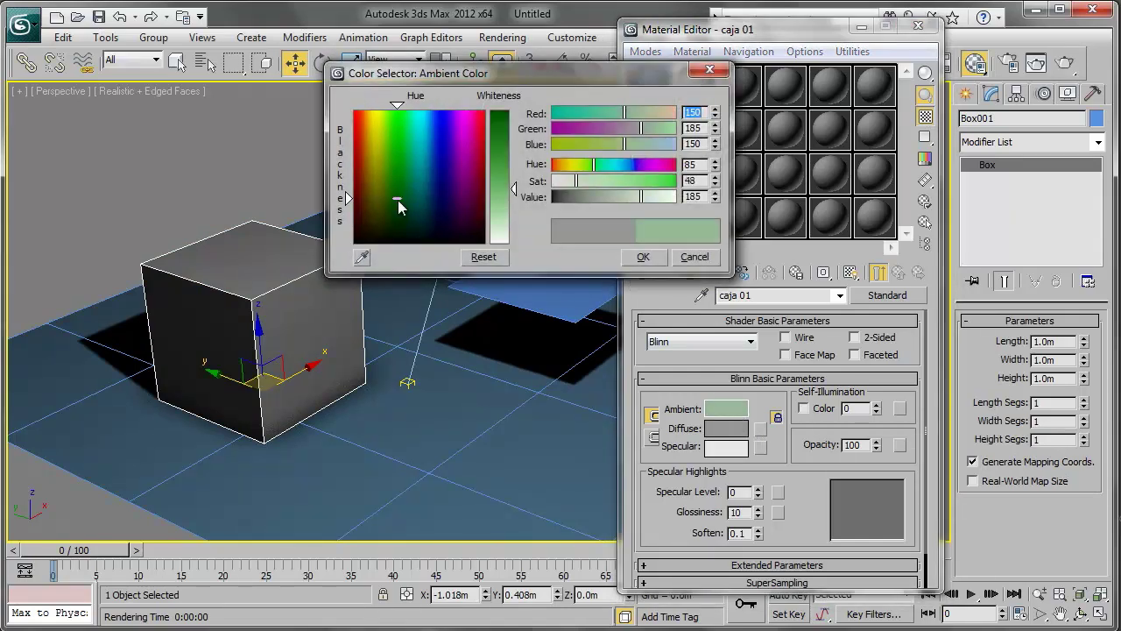
pyautogui.moveTo(412, 158); pyautogui.dragTo(353, 149)
pyautogui.moveTo(506, 186); pyautogui.dragTo(506, 118)
pyautogui.moveTo(456, 166); pyautogui.dragTo(483, 187)
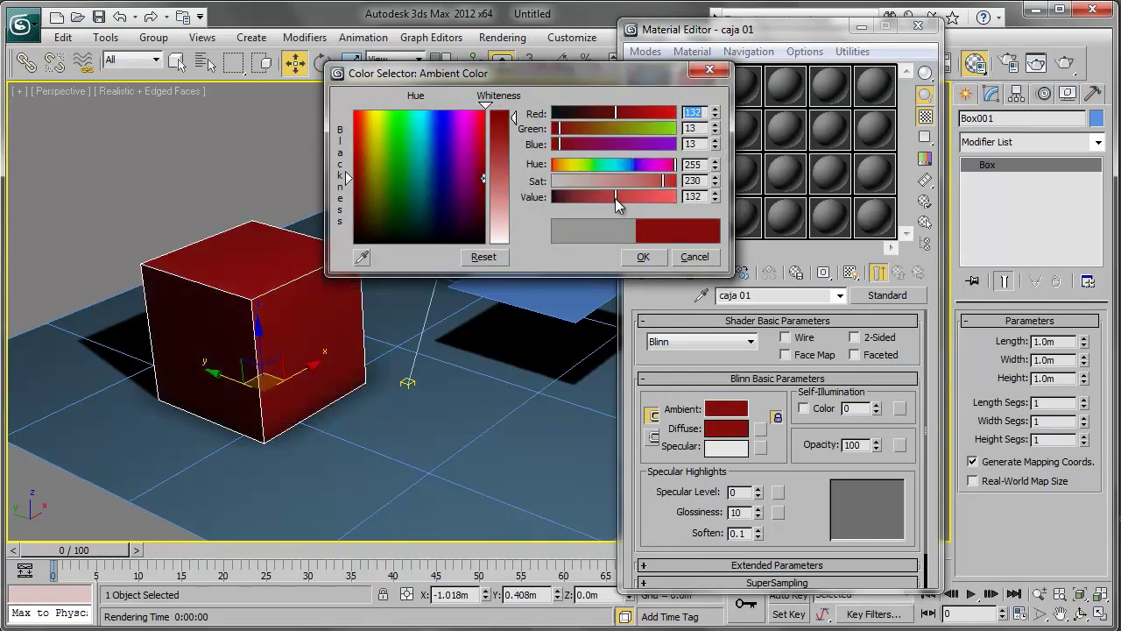
pyautogui.click(639, 257)
# Assign plano 01 to the small plane with a gold colour and close the Material Editor.
pyautogui.click(536, 302)
pyautogui.click(740, 85)
pyautogui.click(688, 273)
pyautogui.click(736, 416)
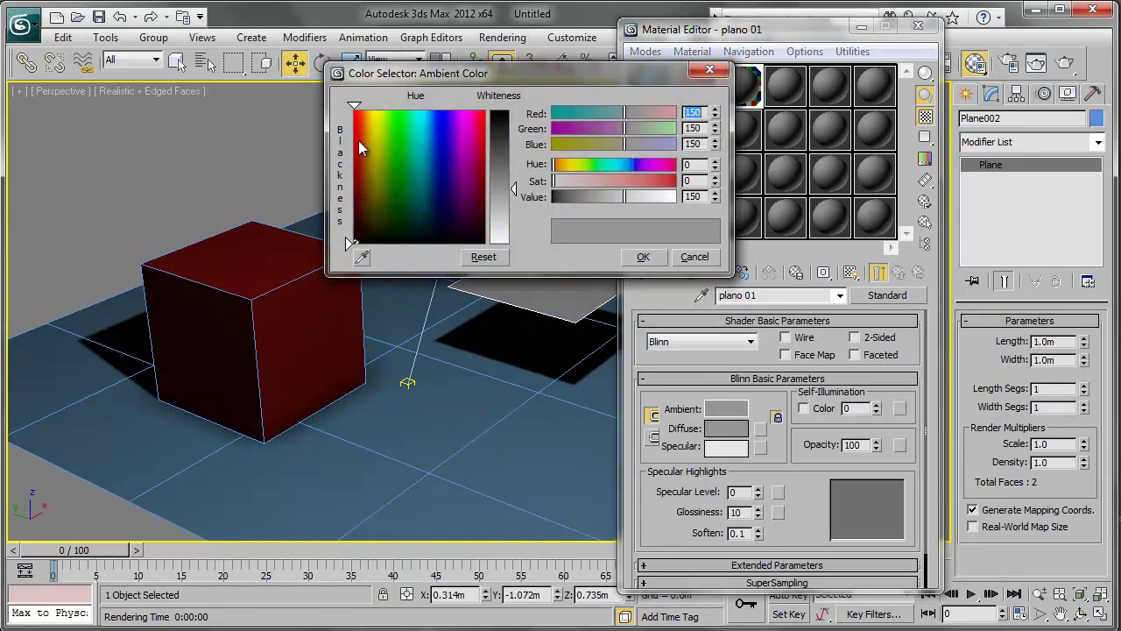
pyautogui.moveTo(358, 140); pyautogui.dragTo(372, 114)
pyautogui.moveTo(494, 162); pyautogui.dragTo(495, 112)
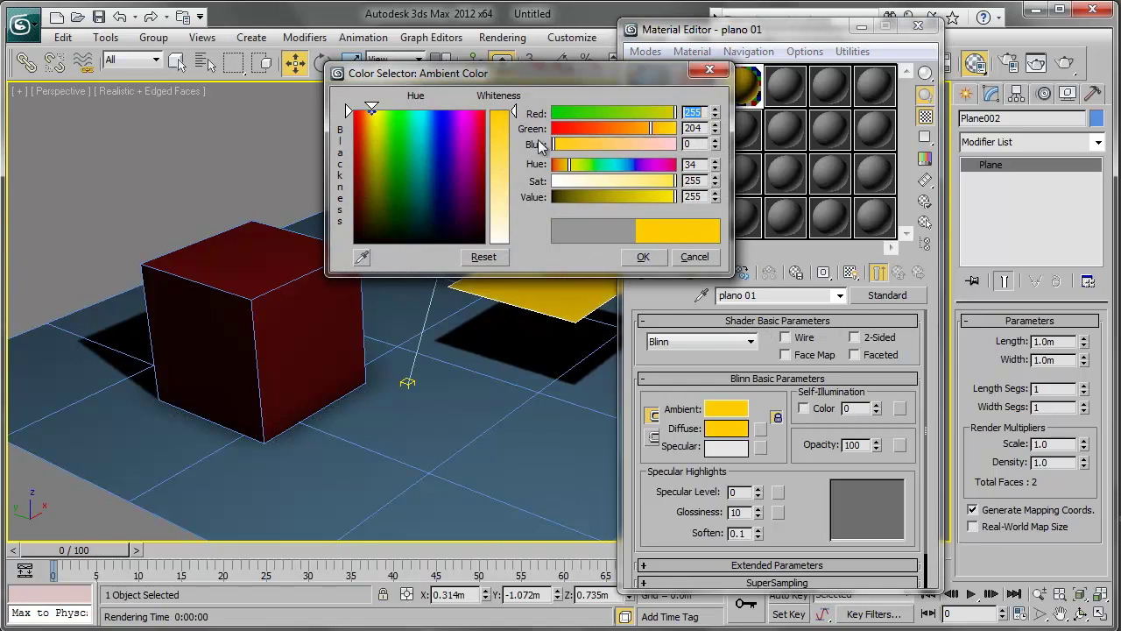
pyautogui.moveTo(675, 196); pyautogui.dragTo(646, 196)
pyautogui.click(642, 256)
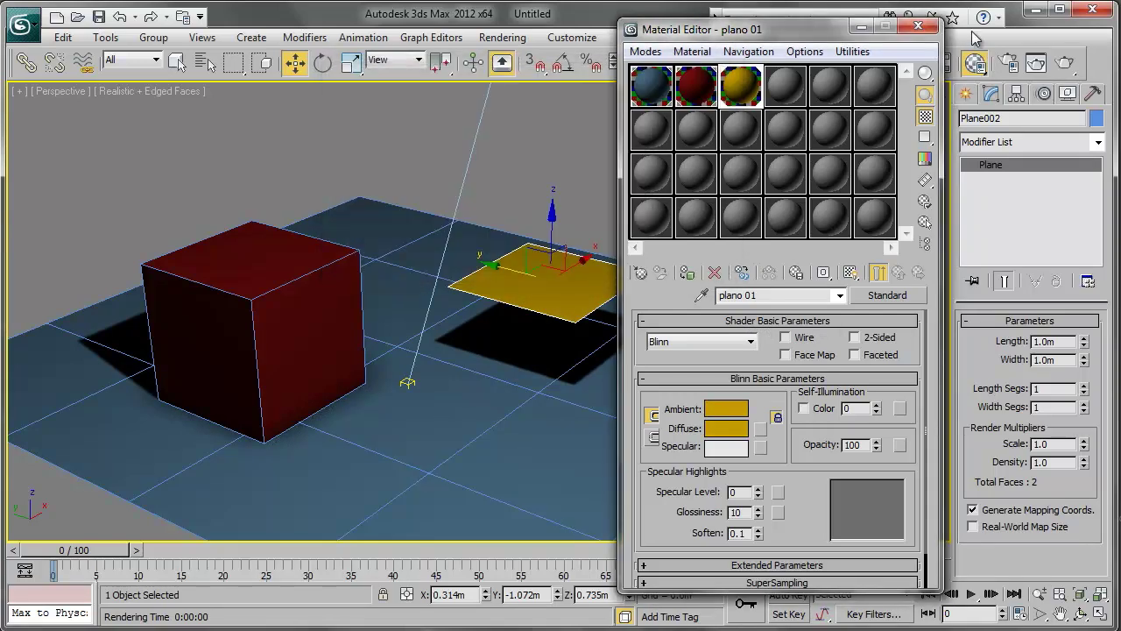
pyautogui.click(919, 26)
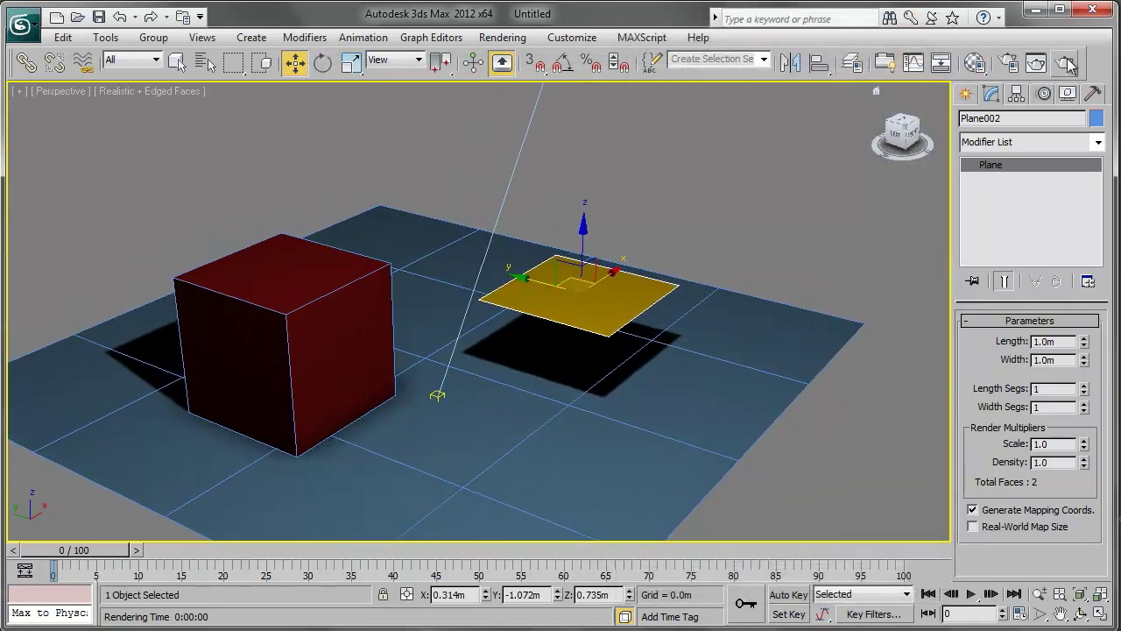
# Render the Perspective view showing the red box and gold plane, then orbit the viewport.
pyautogui.click(1067, 62)
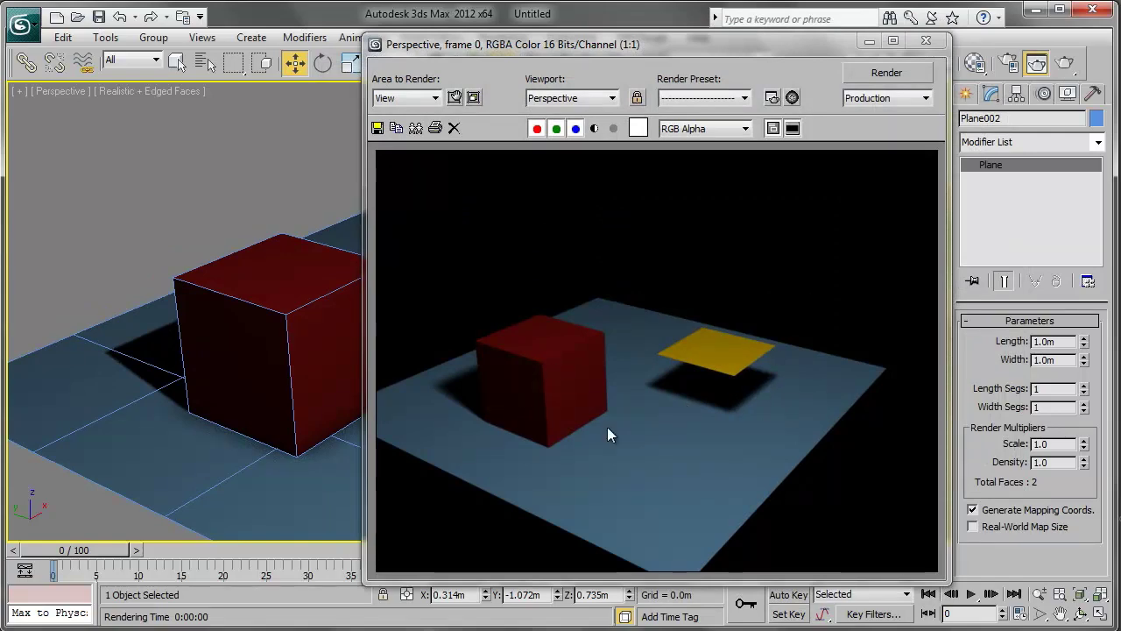
pyautogui.click(926, 41)
pyautogui.moveTo(451, 395)
pyautogui.keyDown('alt'); pyautogui.mouseDown(button='middle')
pyautogui.moveTo(525, 407)
pyautogui.moveTo(447, 351)
pyautogui.mouseUp(button='middle'); pyautogui.keyUp('alt')
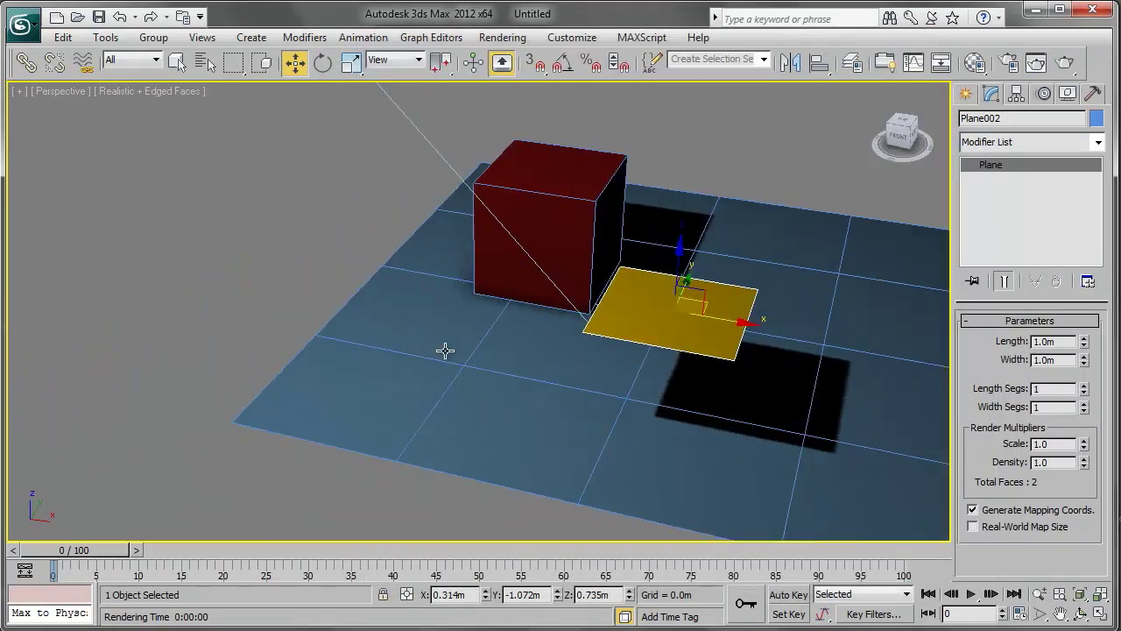
pyautogui.moveTo(555, 322)
pyautogui.keyDown('alt'); pyautogui.mouseDown(button='middle')
pyautogui.moveTo(568, 310)
pyautogui.moveTo(631, 349)
pyautogui.moveTo(576, 342)
pyautogui.moveTo(626, 345)
pyautogui.moveTo(601, 325)
pyautogui.moveTo(591, 348)
pyautogui.mouseUp(button='middle'); pyautogui.keyUp('alt')
# Reopen the Material Editor with M and select the caja 01 sample slot.
pyautogui.scroll(3, 602, 326)
pyautogui.scroll(-2, 611, 360)
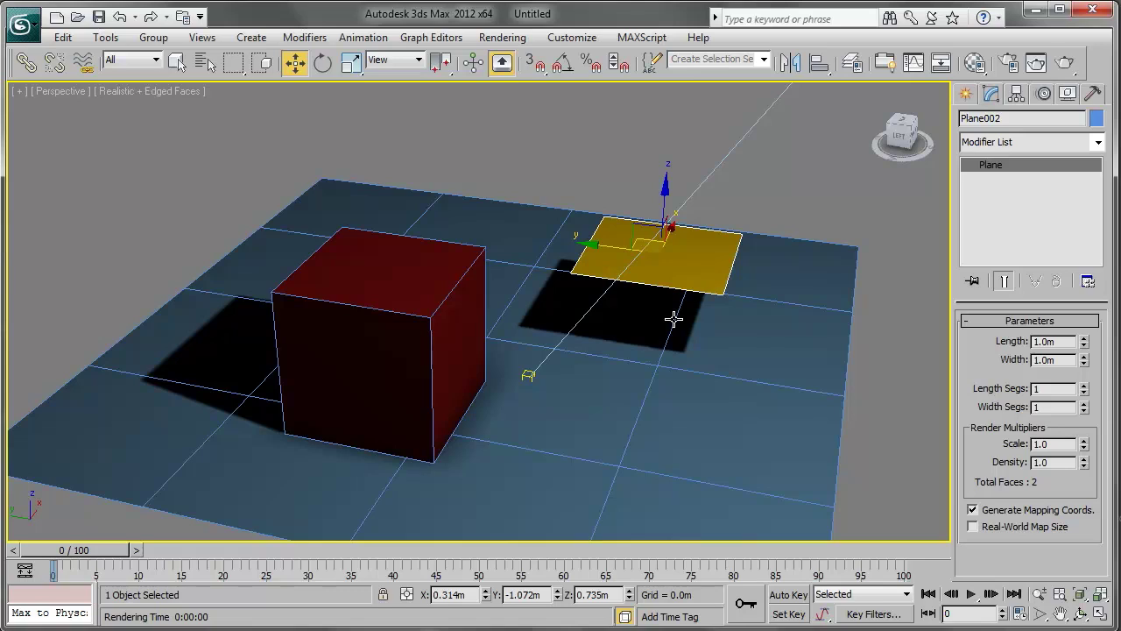
pyautogui.press('m')
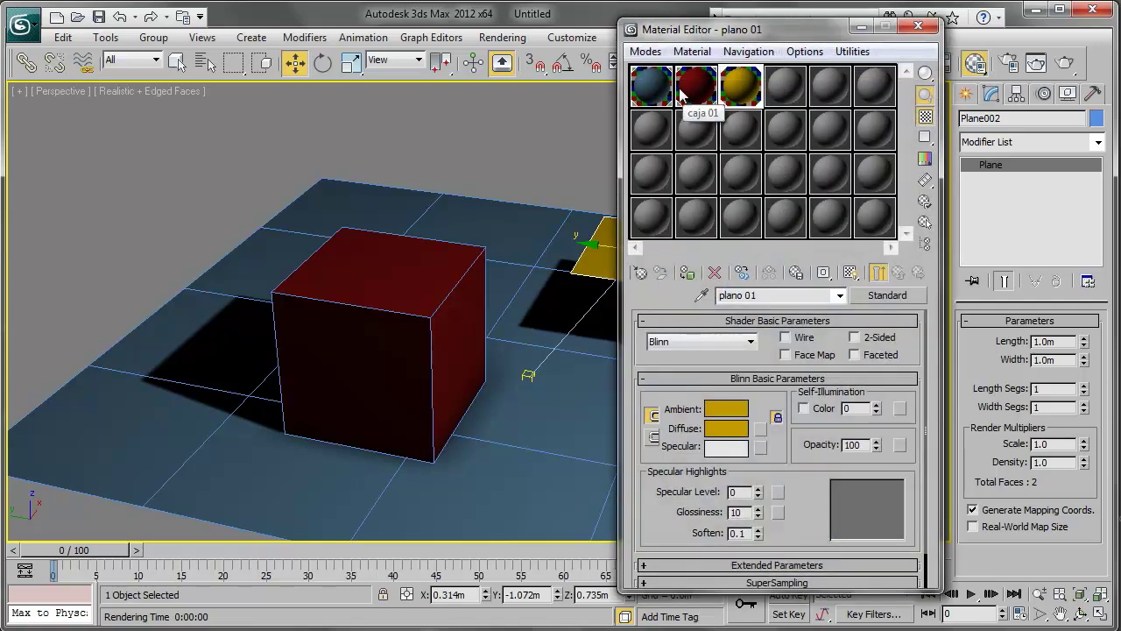
pyautogui.click(702, 104)
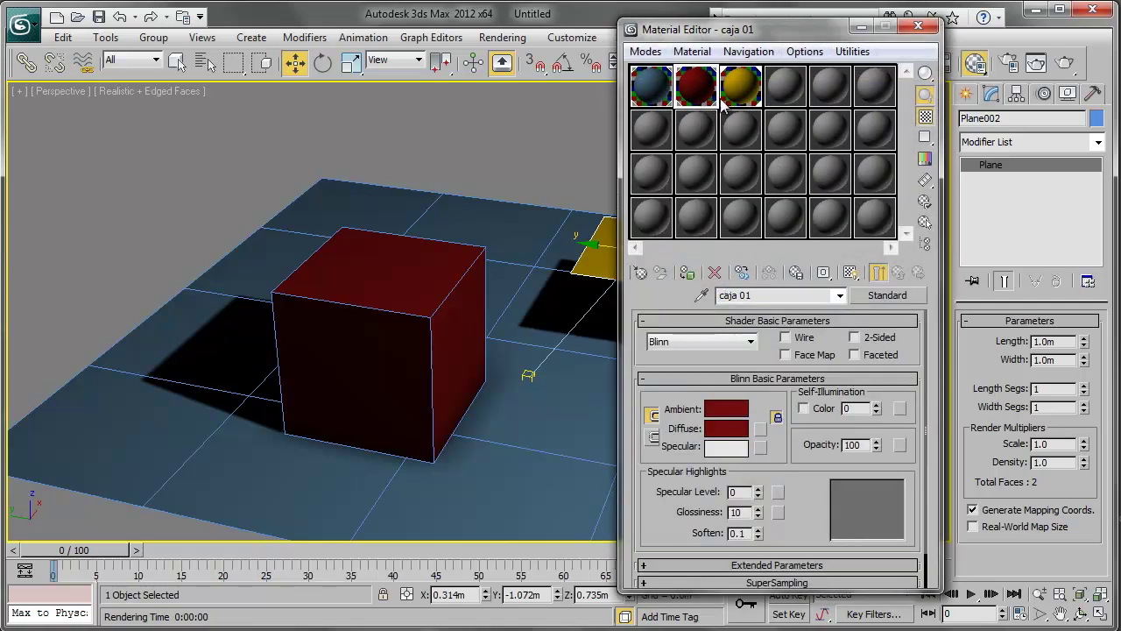
# On plano 01, lock Ambient and Diffuse together and dismiss the Map Browser without a map.
pyautogui.click(741, 86)
pyautogui.scroll(3, 490, 289)
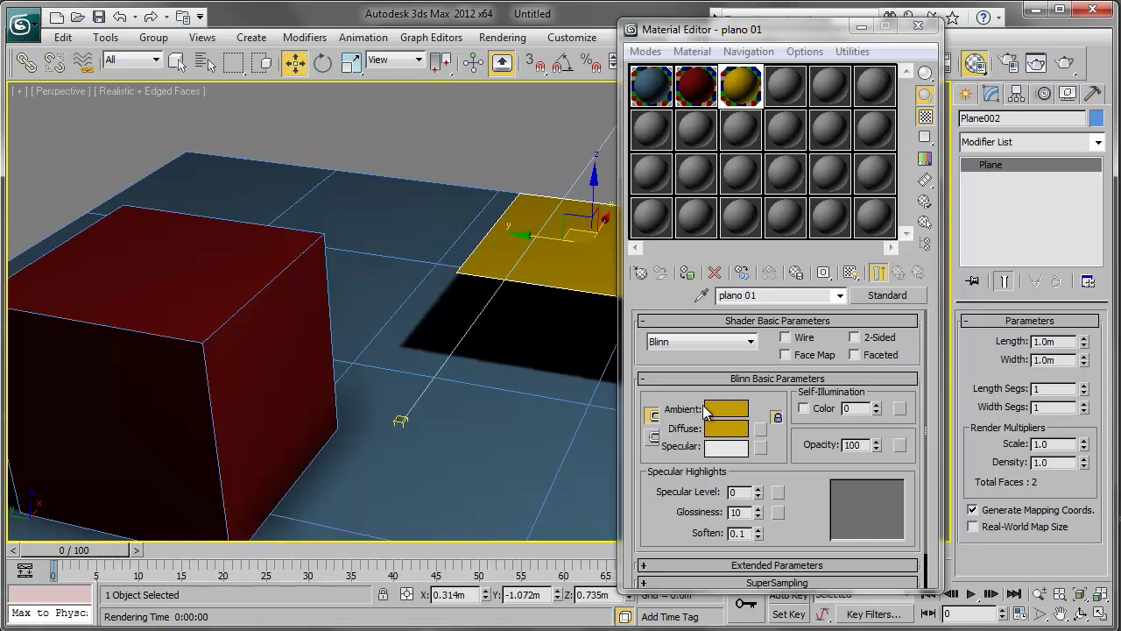
pyautogui.click(656, 420)
pyautogui.click(640, 423)
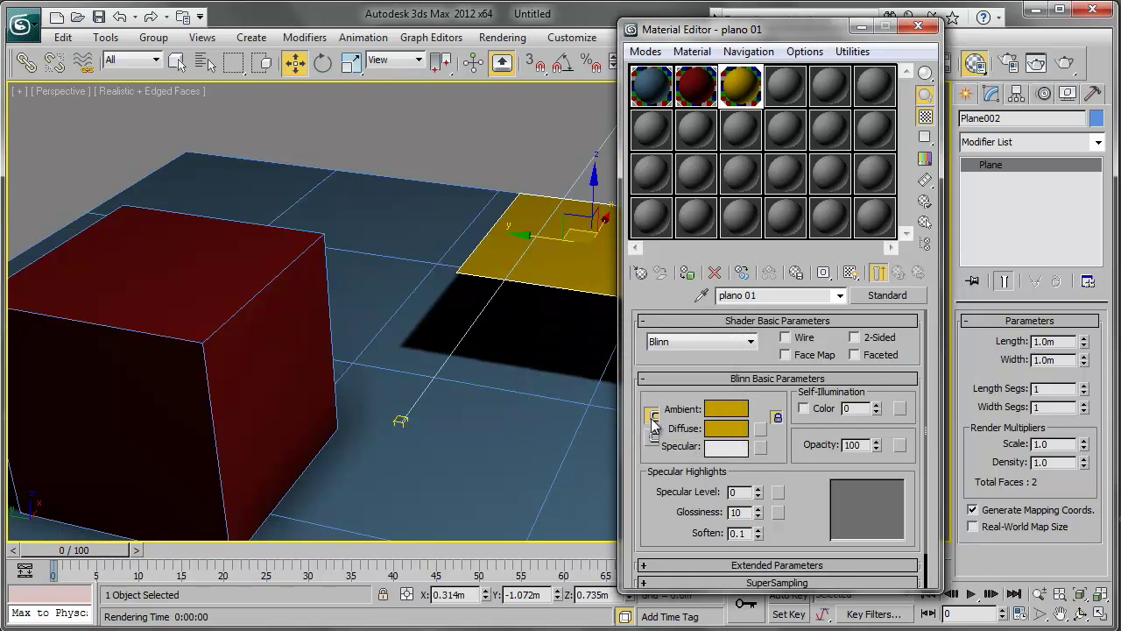
pyautogui.click(760, 429)
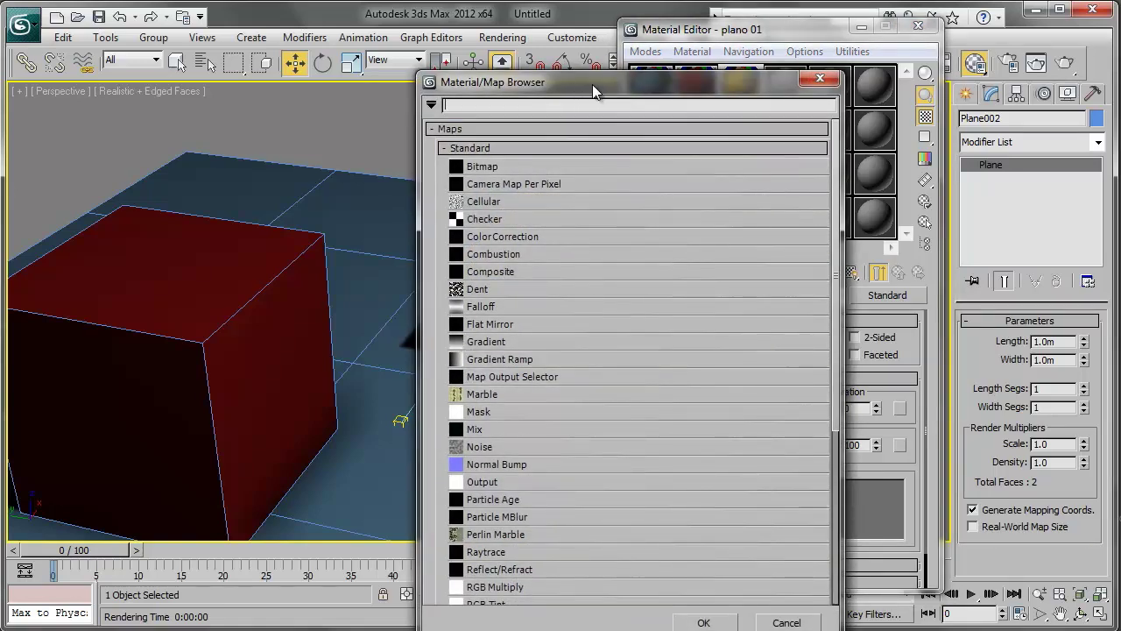
pyautogui.moveTo(592, 84); pyautogui.dragTo(528, 36)
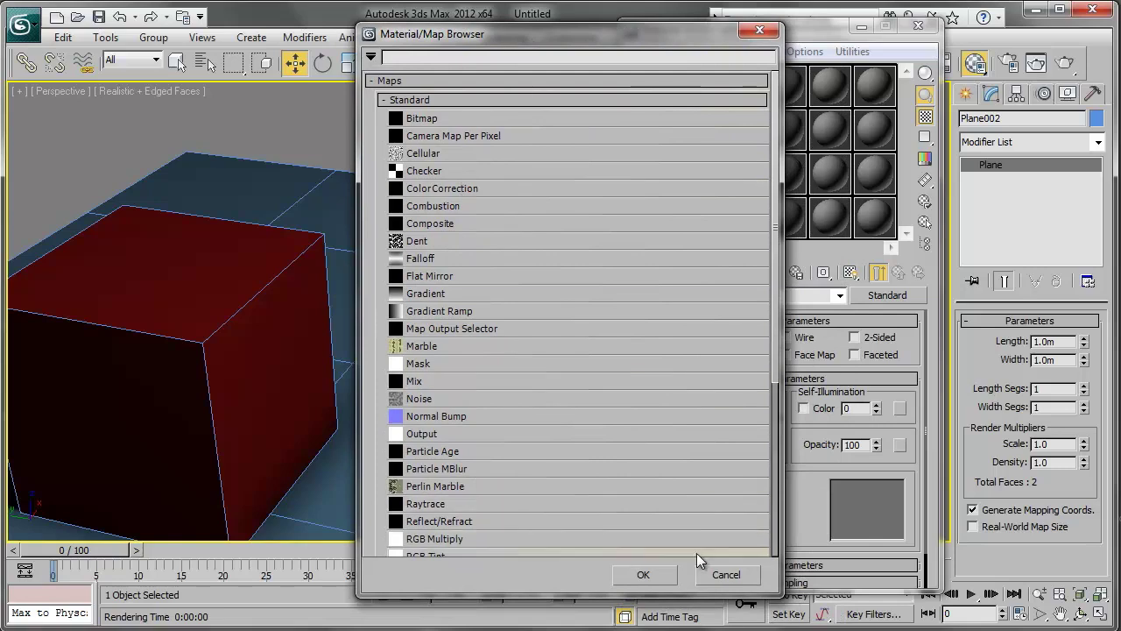
pyautogui.click(724, 574)
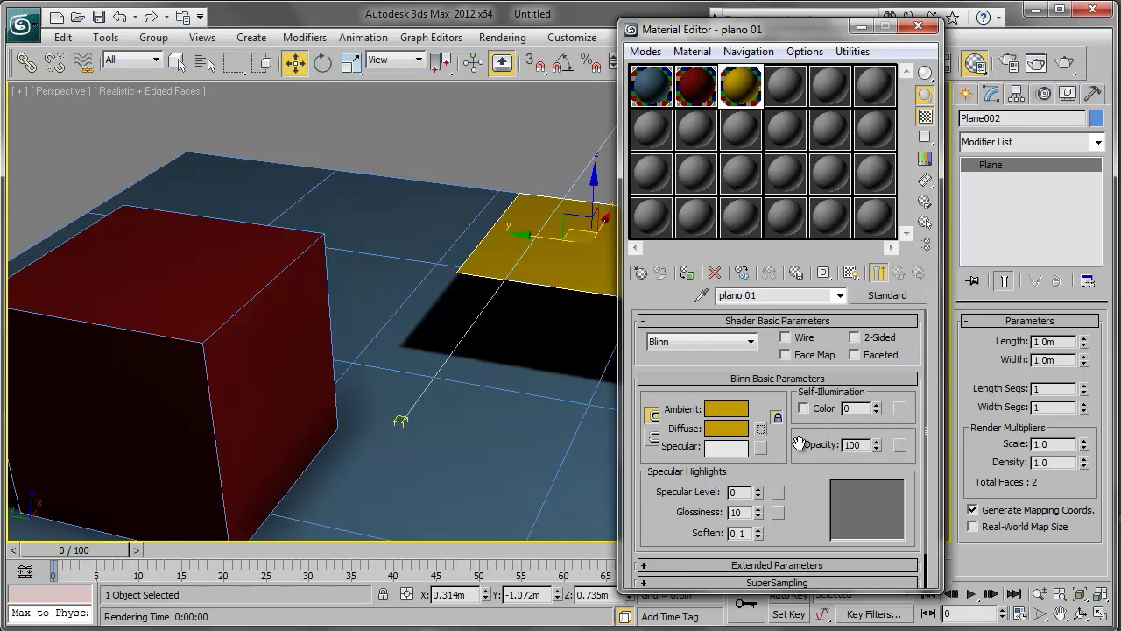
# Raise plano 01's self-illumination to 50 and render the scene.
pyautogui.moveTo(508, 420)
pyautogui.keyDown('alt'); pyautogui.mouseDown(button='middle')
pyautogui.moveTo(473, 433)
pyautogui.moveTo(543, 447)
pyautogui.mouseUp(button='middle'); pyautogui.keyUp('alt')
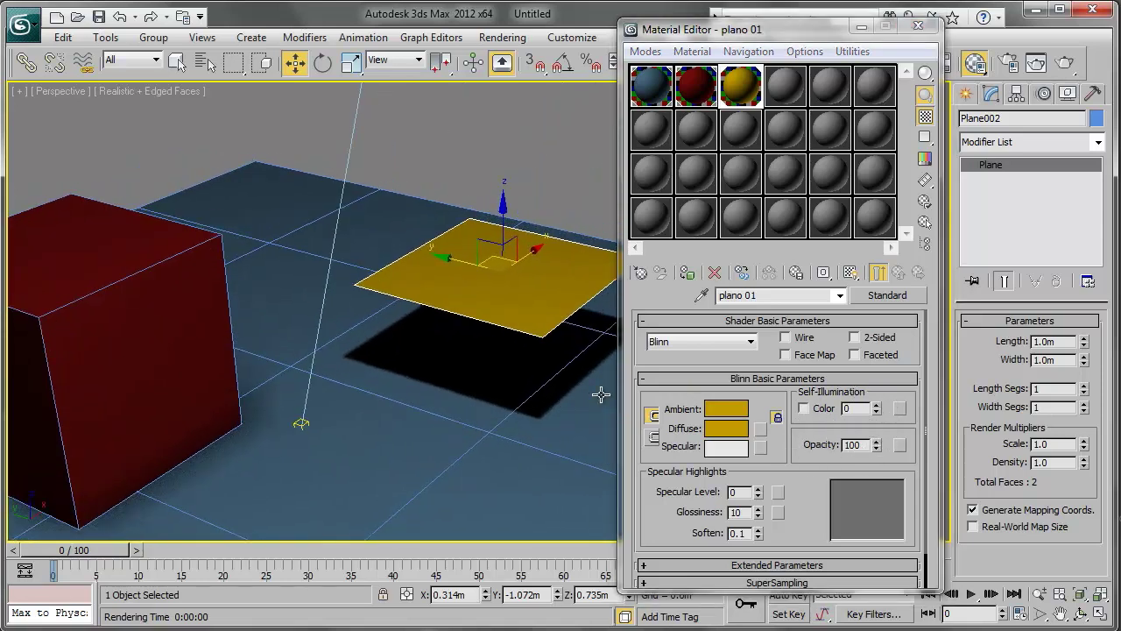
pyautogui.click(876, 404)
pyautogui.moveTo(876, 408); pyautogui.dragTo(876, 366)
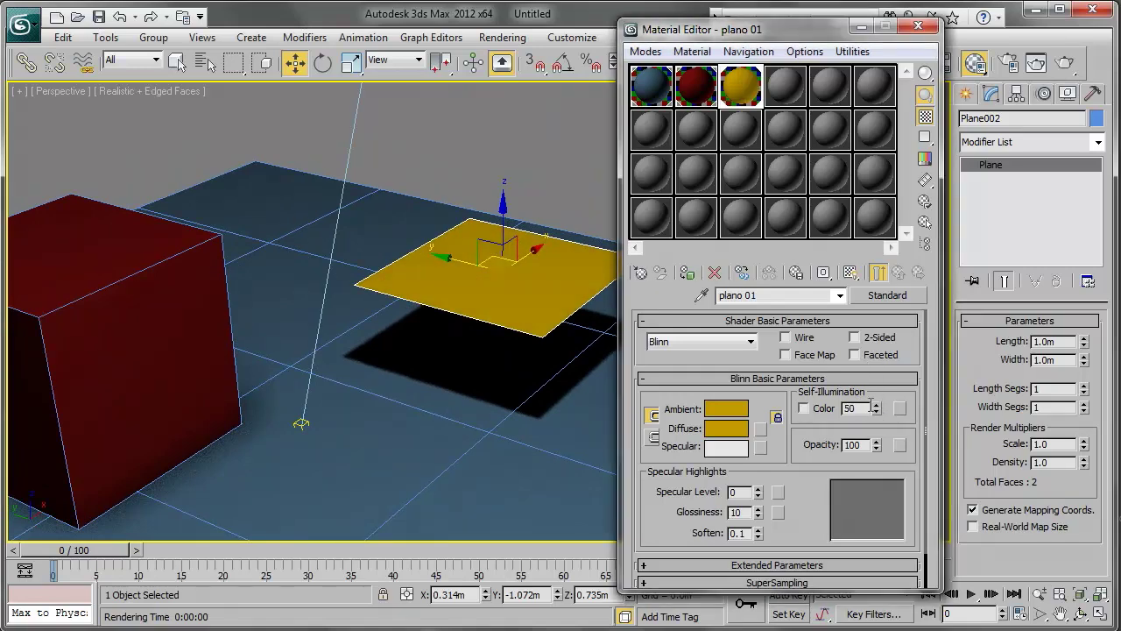
pyautogui.click(1061, 64)
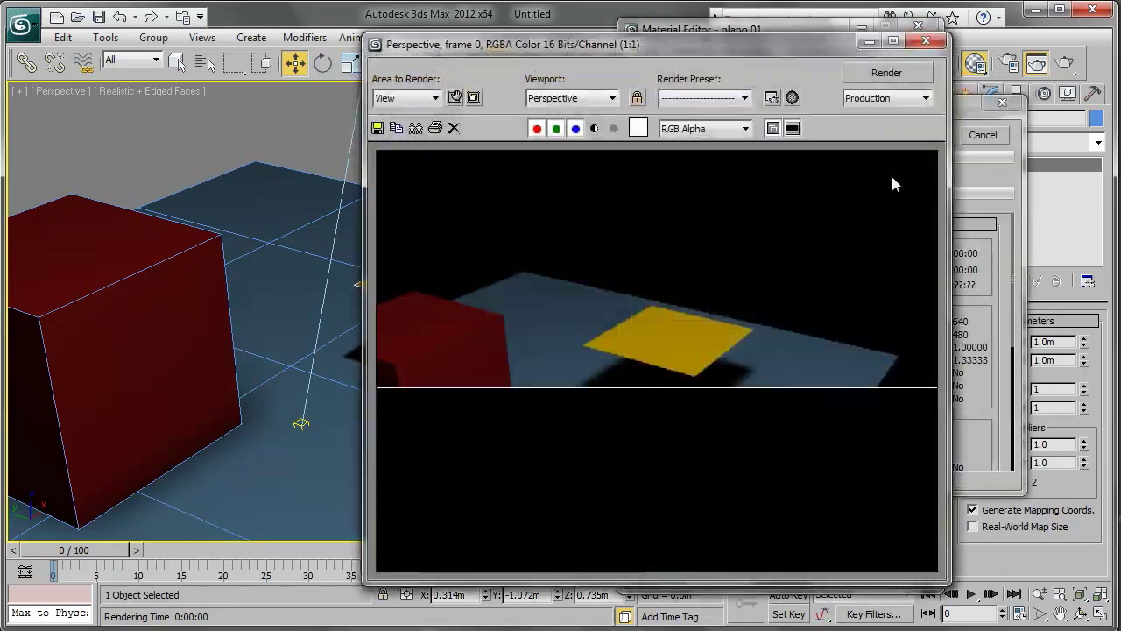
# Clone the current render for comparison and bring the Material Editor forward.
pyautogui.moveTo(719, 45); pyautogui.dragTo(367, 36)
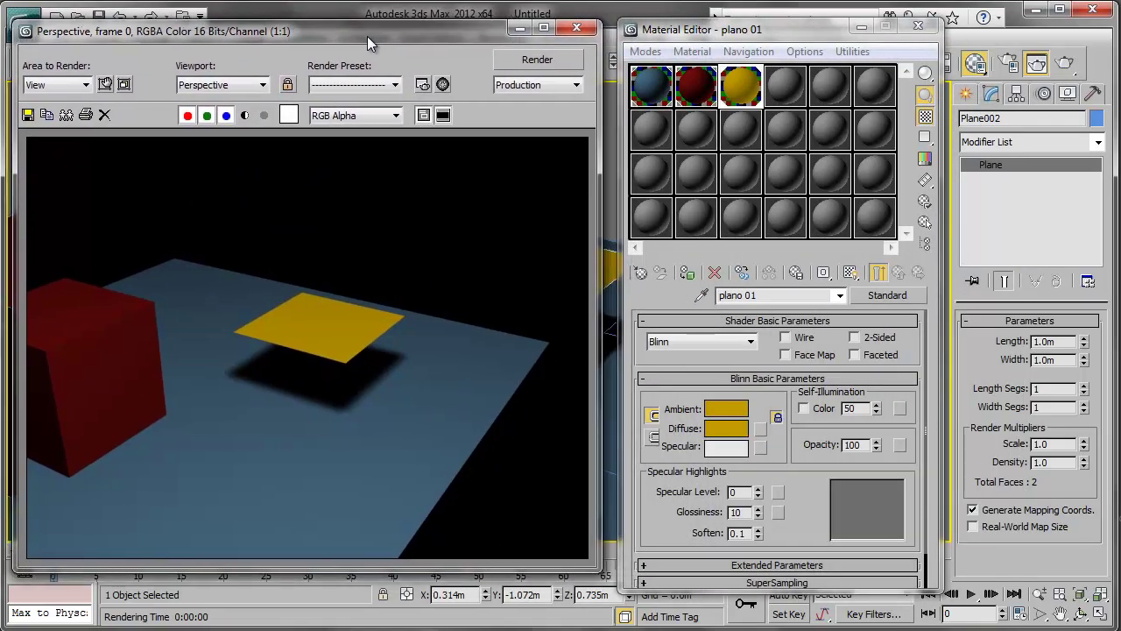
pyautogui.click(65, 121)
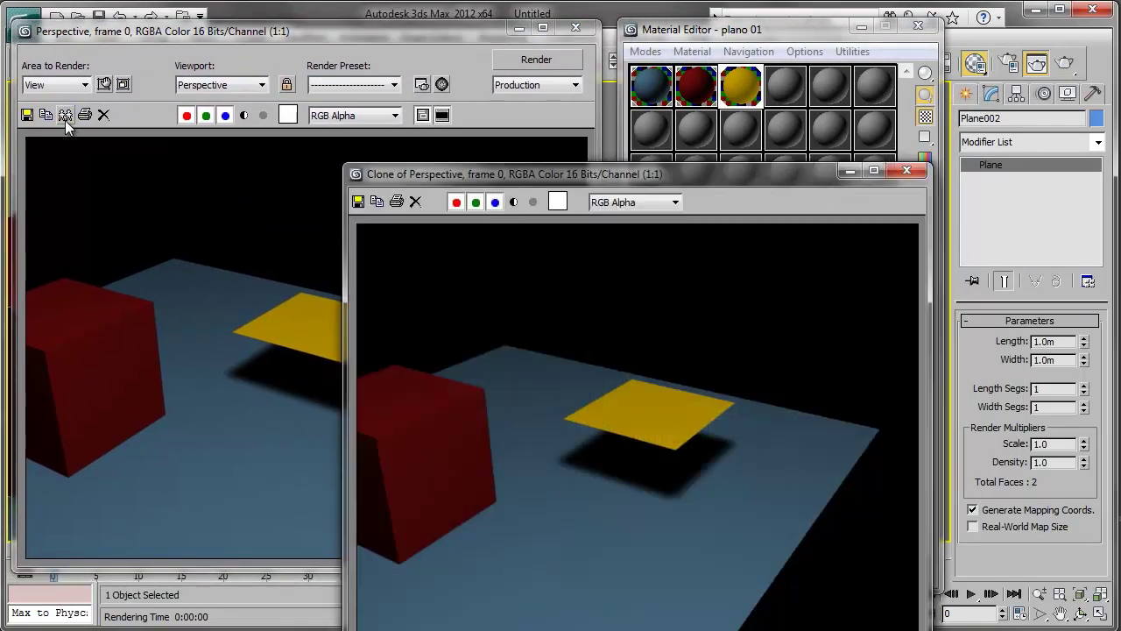
pyautogui.moveTo(610, 166); pyautogui.dragTo(505, 111)
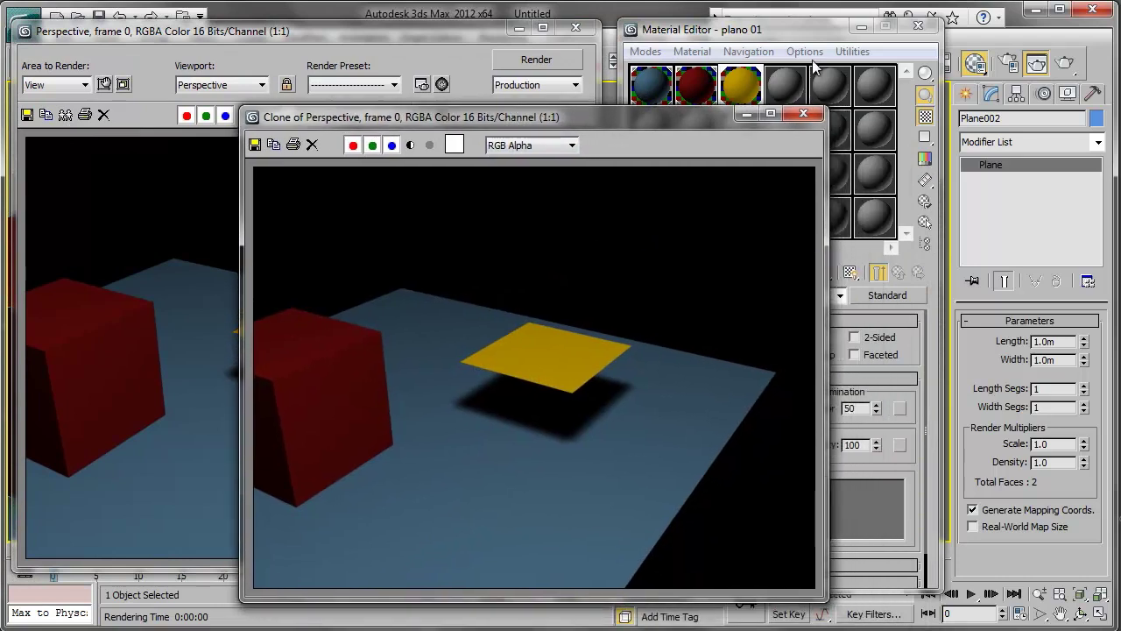
pyautogui.click(822, 35)
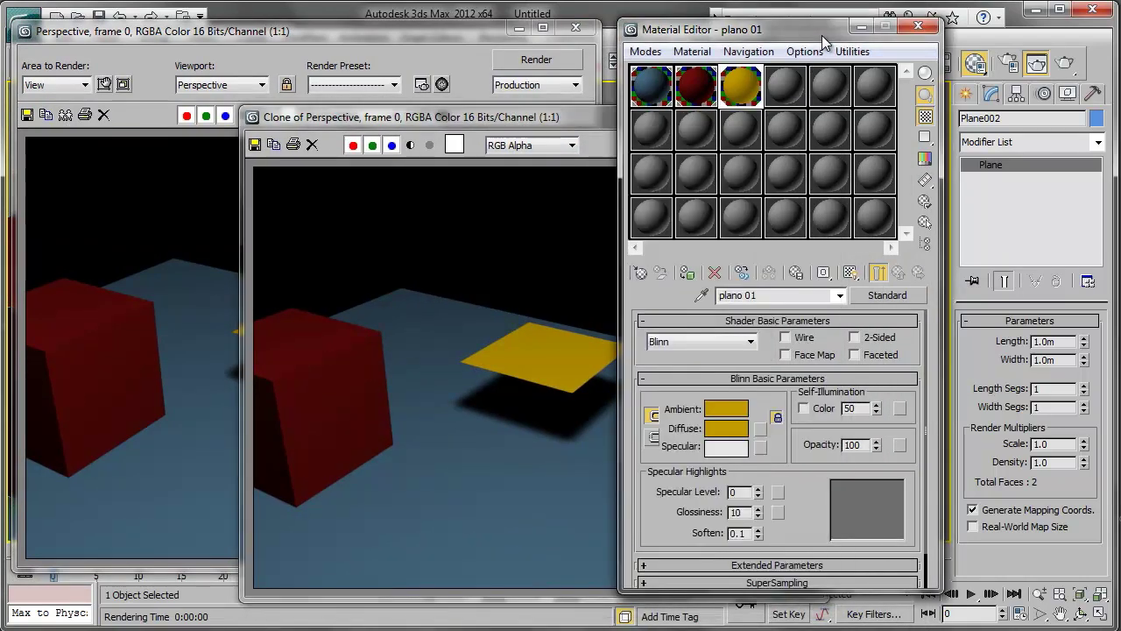
# Set plano 01's self-illumination to 100 and render again.
pyautogui.moveTo(867, 408); pyautogui.dragTo(790, 400)
pyautogui.write('100')
pyautogui.press('Return')
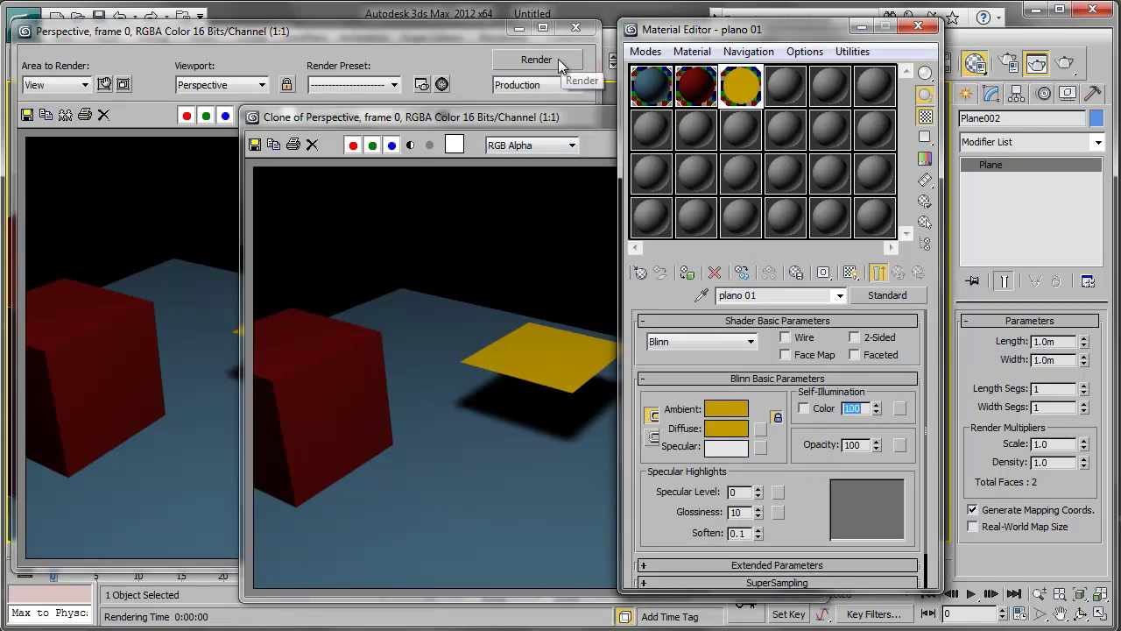
pyautogui.click(534, 59)
# Place the cloned render beside the new one to compare, then close the clone.
pyautogui.click(607, 359)
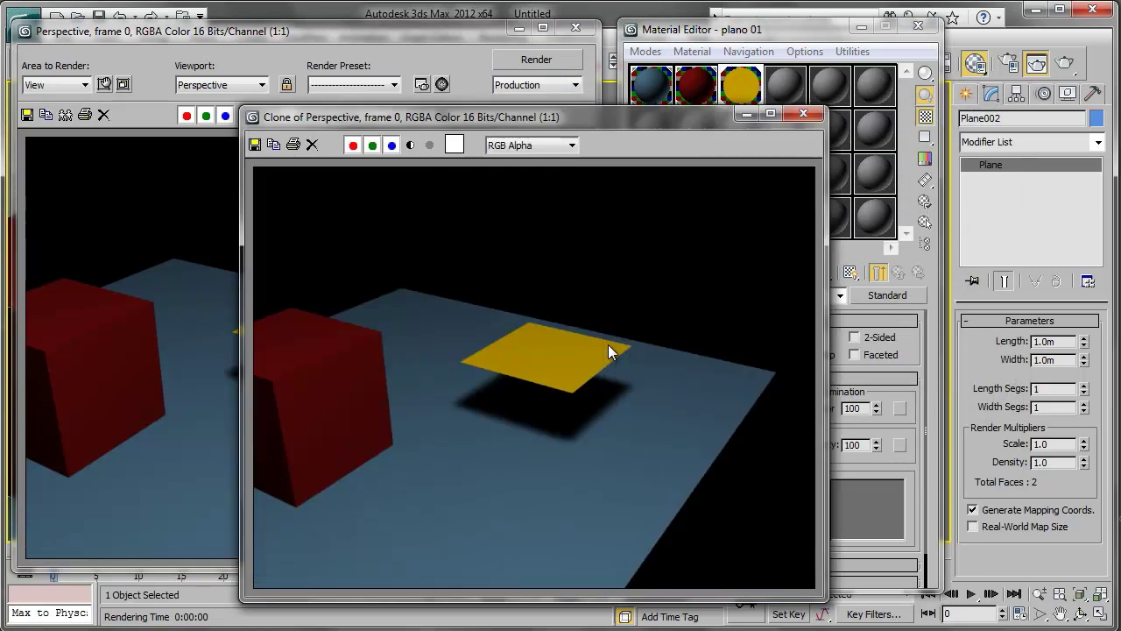
pyautogui.moveTo(630, 150); pyautogui.dragTo(830, 111)
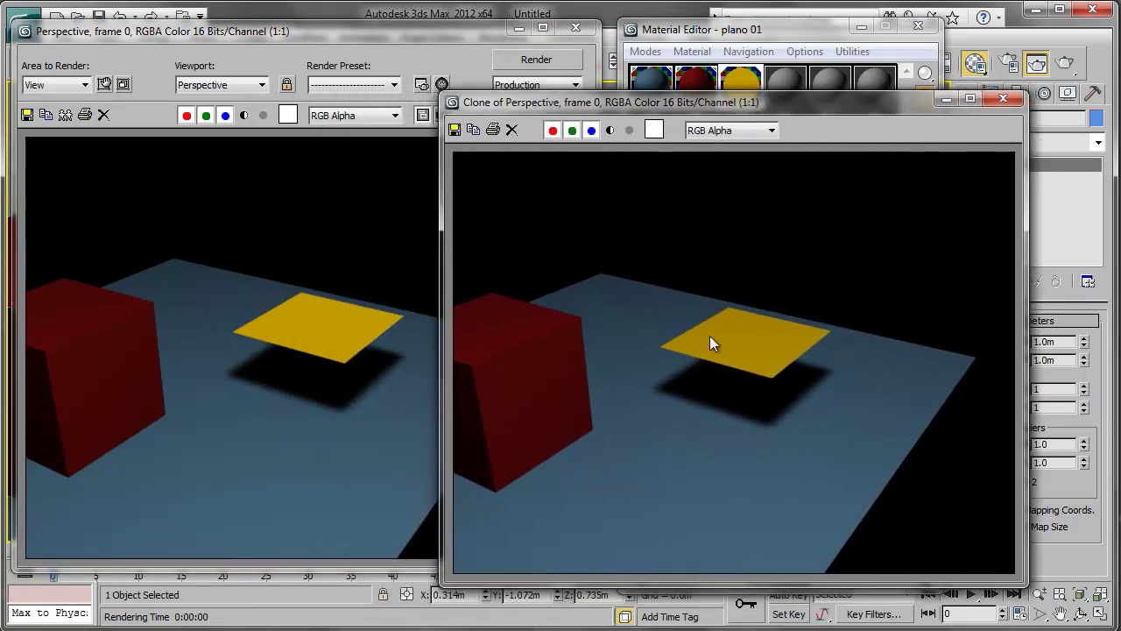
pyautogui.click(1003, 97)
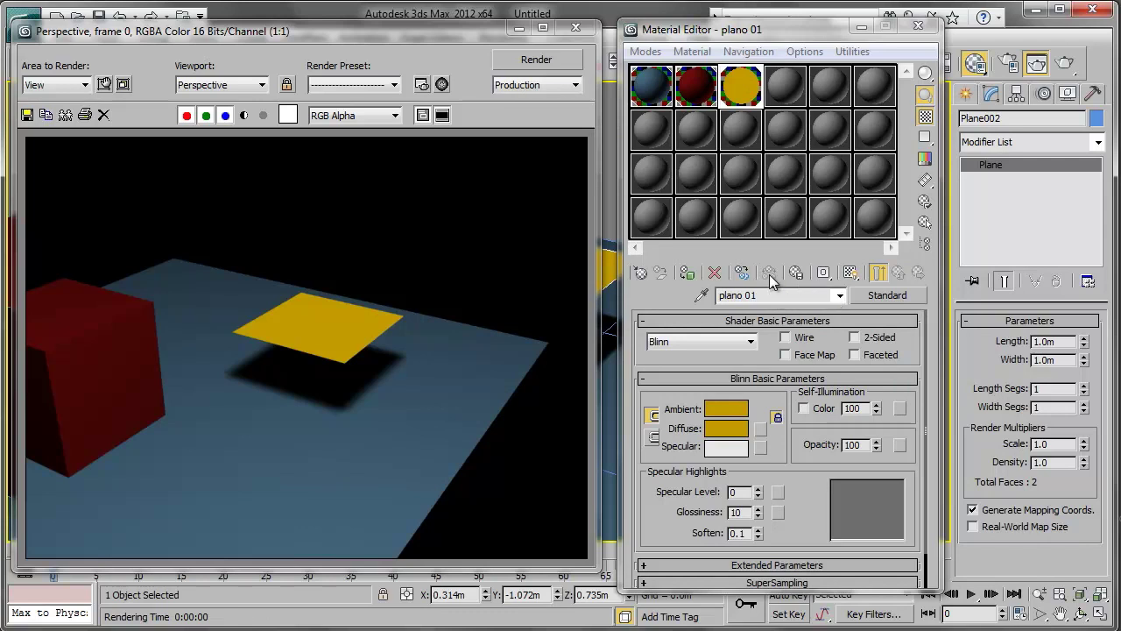
# Lower plano 01's self-illumination to 0, re-render, and select the Opacity value.
pyautogui.moveTo(467, 37); pyautogui.dragTo(474, 38)
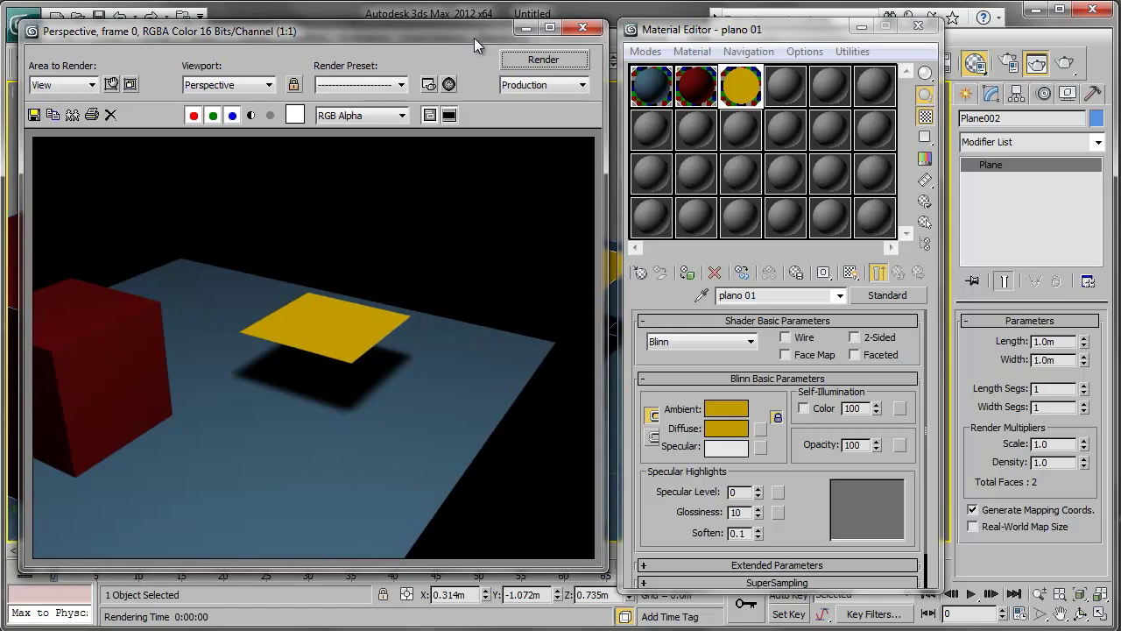
pyautogui.moveTo(875, 408); pyautogui.dragTo(884, 482)
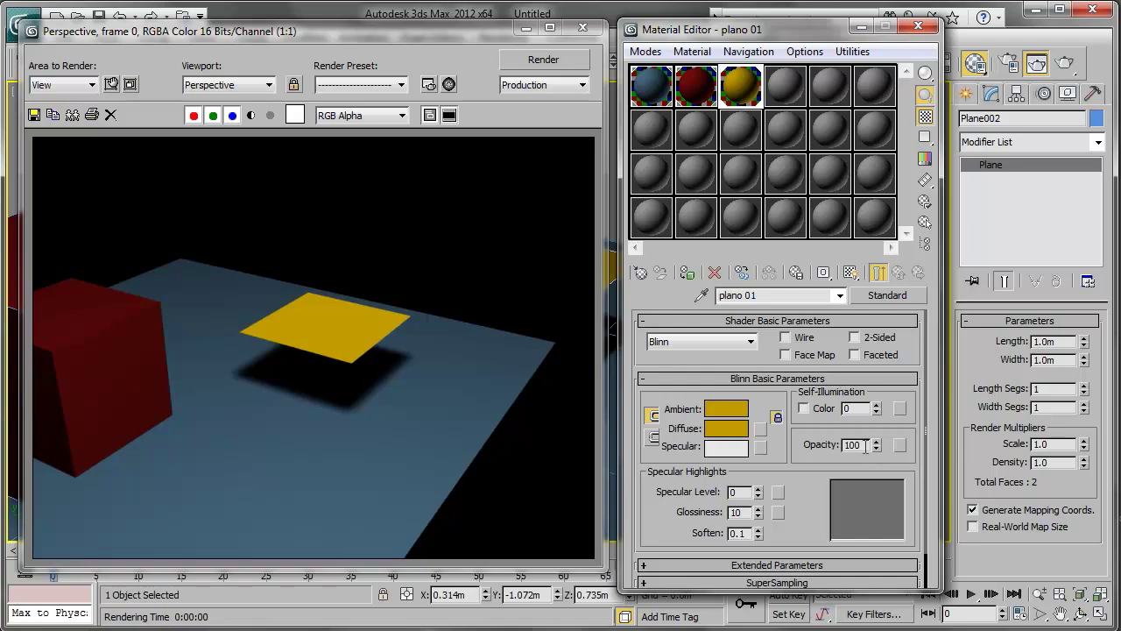
pyautogui.click(853, 407)
pyautogui.click(543, 59)
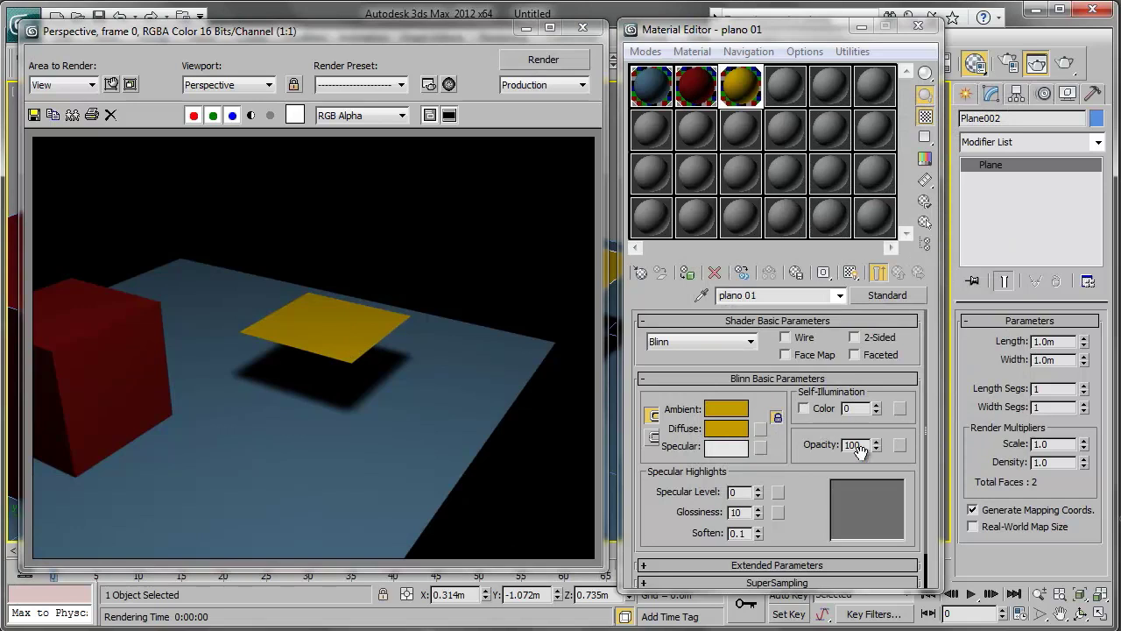
pyautogui.moveTo(864, 449); pyautogui.dragTo(816, 447)
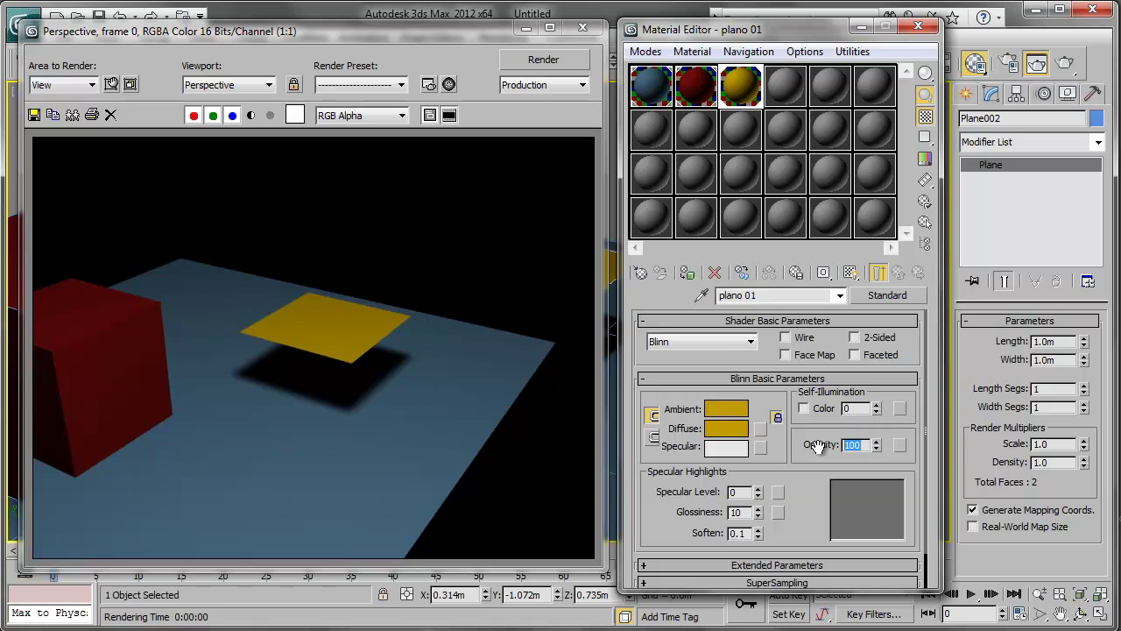
# Set plano 01's opacity to 50 and compare it against full opacity in an enlarged sample preview.
pyautogui.write('50')
pyautogui.press('Return')
pyautogui.doubleClick(751, 87)
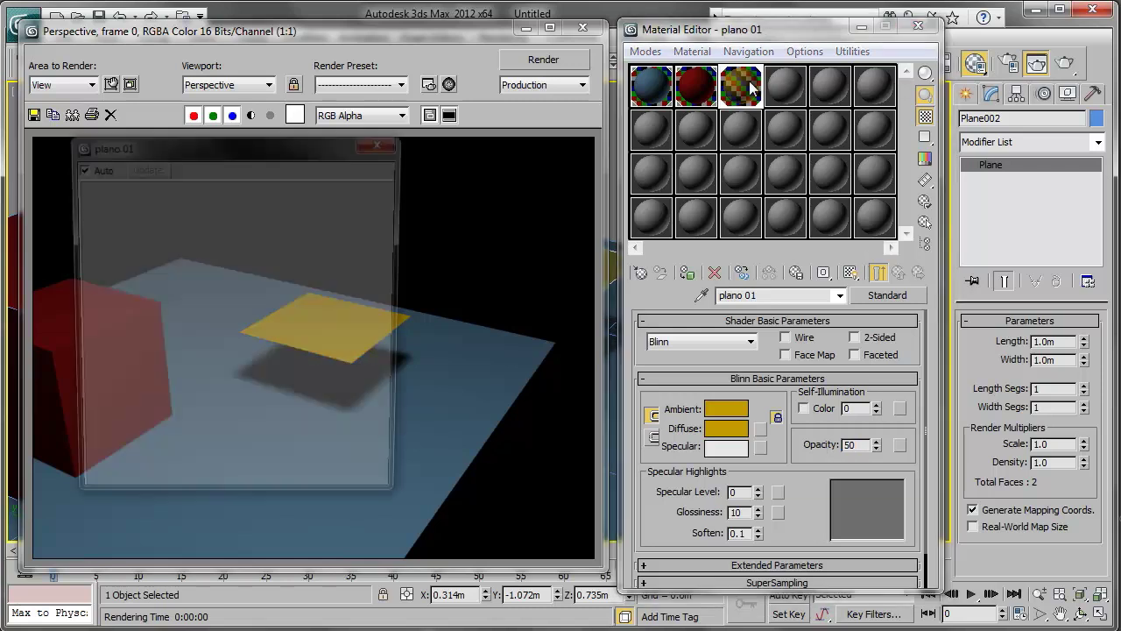
pyautogui.click(879, 454)
pyautogui.write('100')
pyautogui.press('Return')
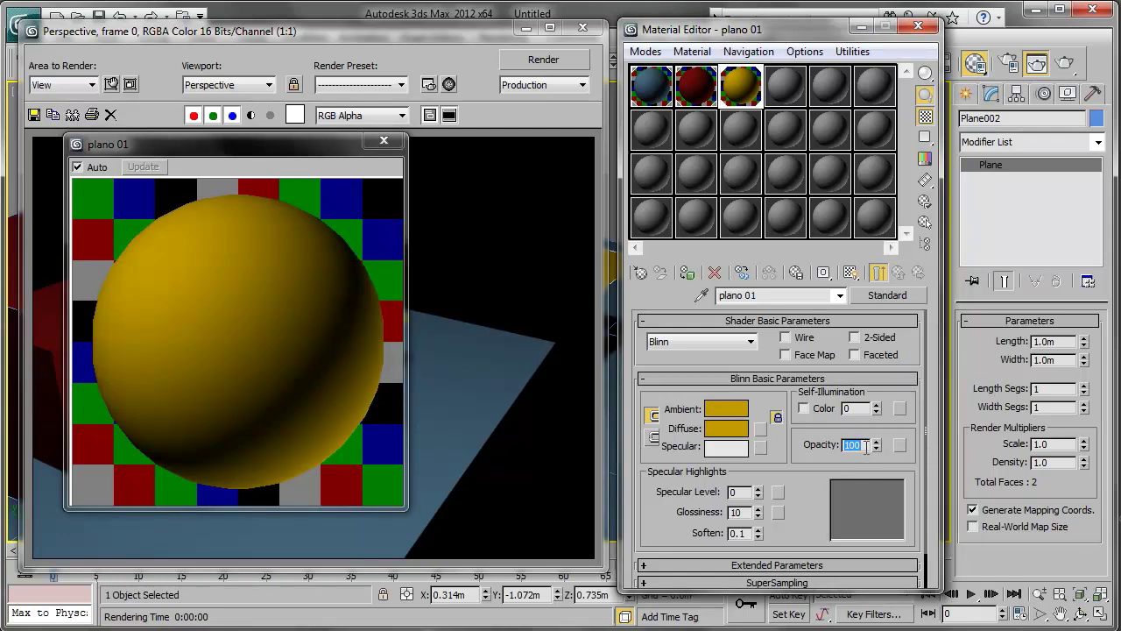
# Render the plane at 50 opacity so it looks half see-through, then return opacity to 100.
pyautogui.write('50')
pyautogui.press('Return')
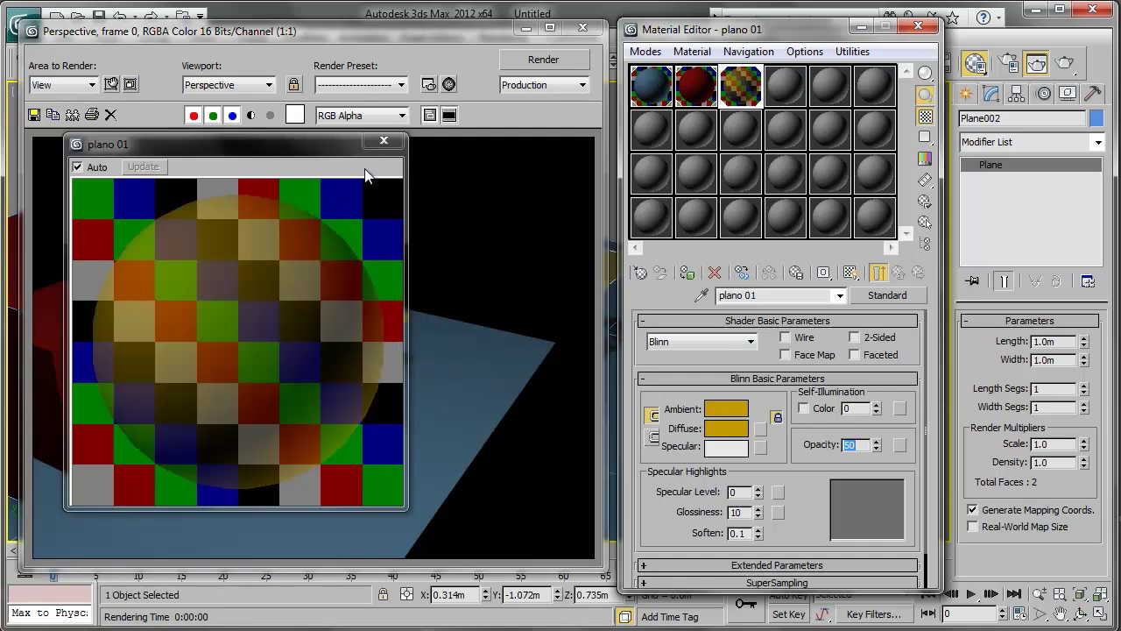
pyautogui.click(384, 140)
pyautogui.click(540, 61)
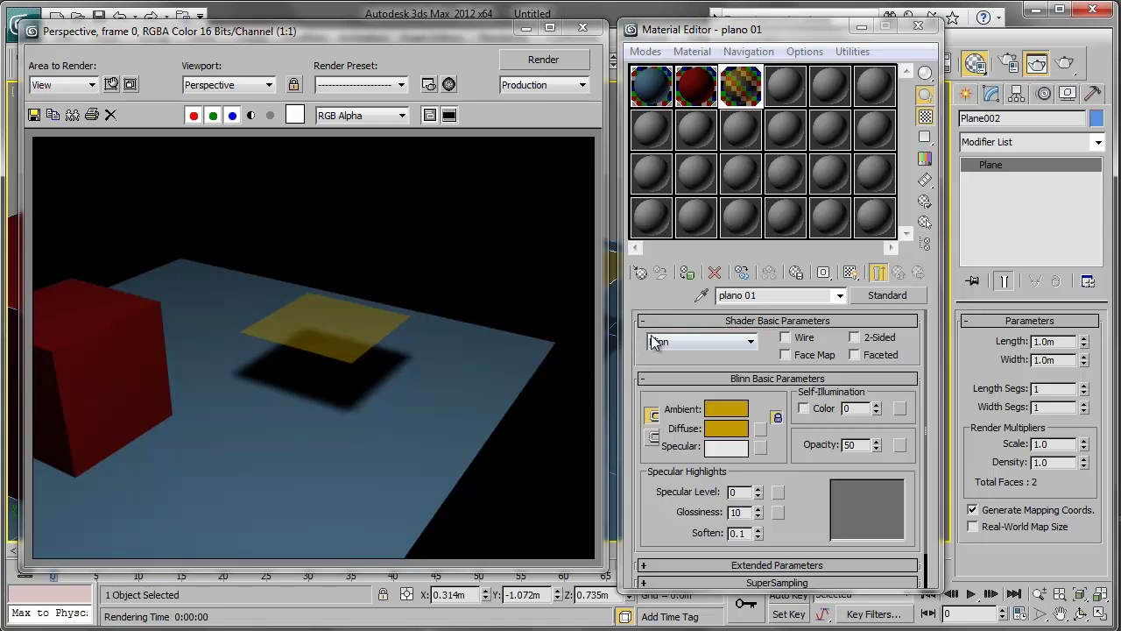
pyautogui.click(876, 449)
pyautogui.moveTo(876, 450); pyautogui.dragTo(877, 377)
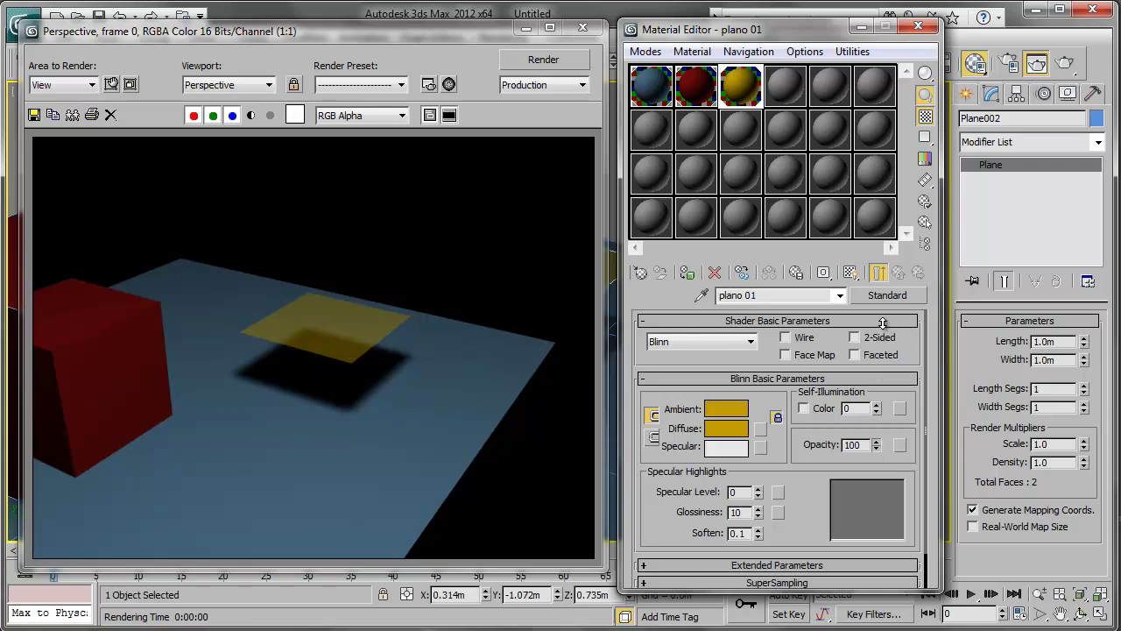
# Drop plano 01's Opacity to 0 and assign a Checker map (Map #1) to its opacity channel.
pyautogui.moveTo(883, 324); pyautogui.dragTo(887, 496)
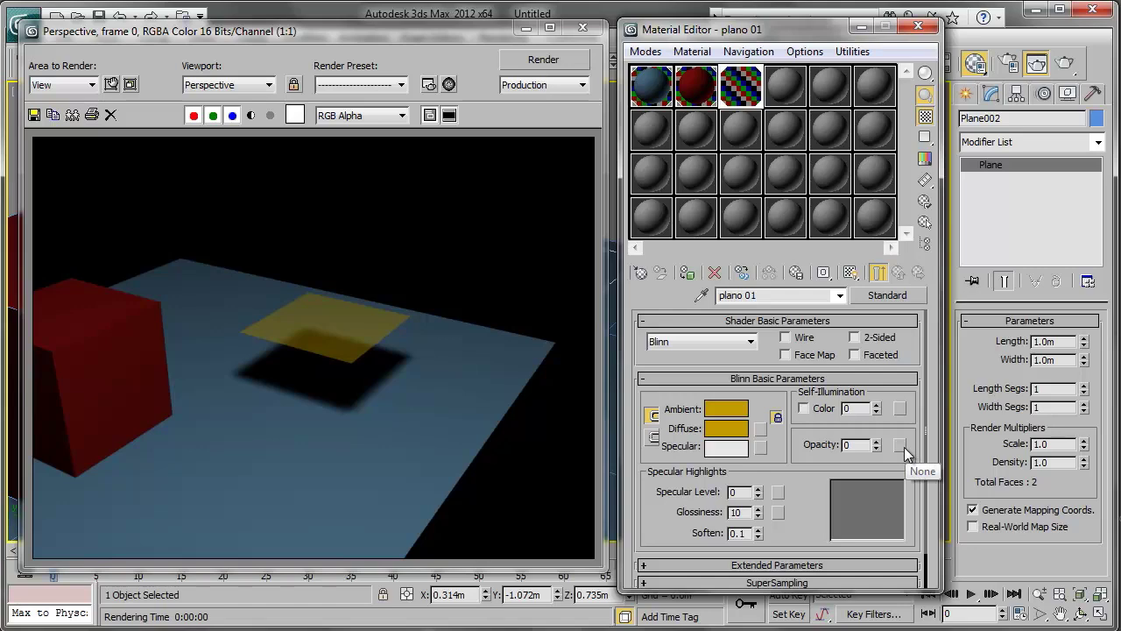
pyautogui.click(897, 445)
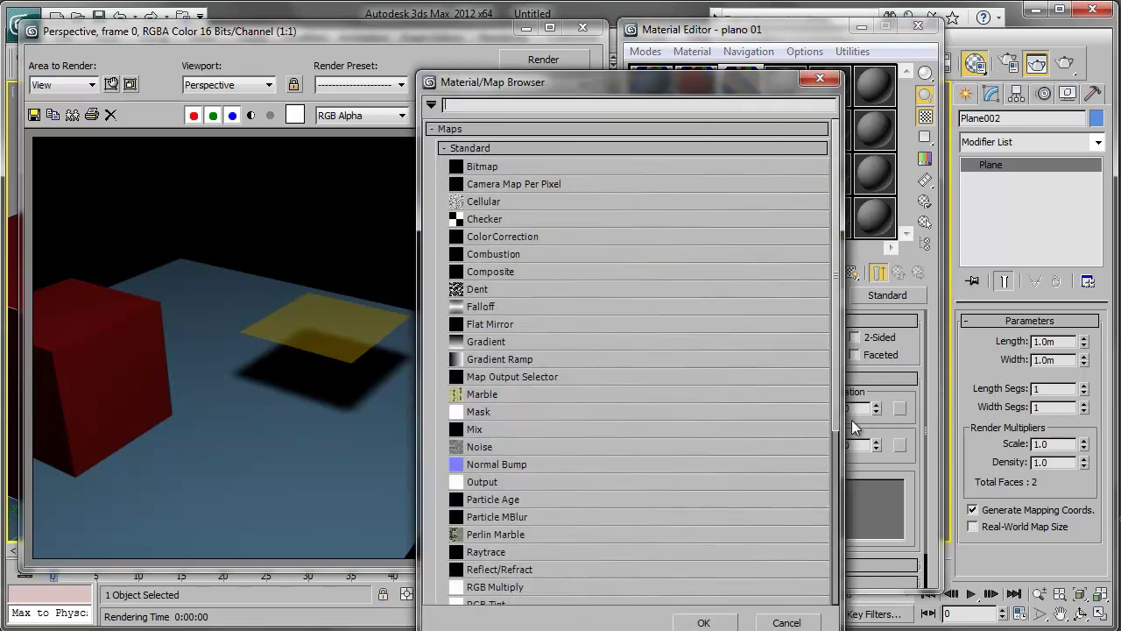
pyautogui.moveTo(636, 92); pyautogui.dragTo(583, 44)
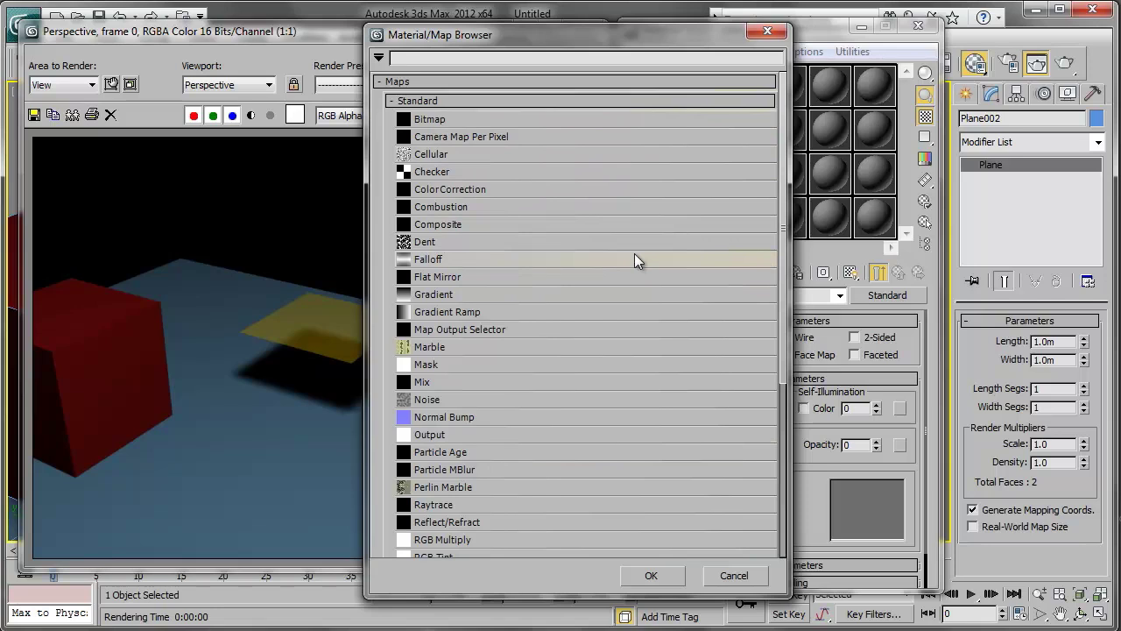
pyautogui.doubleClick(546, 172)
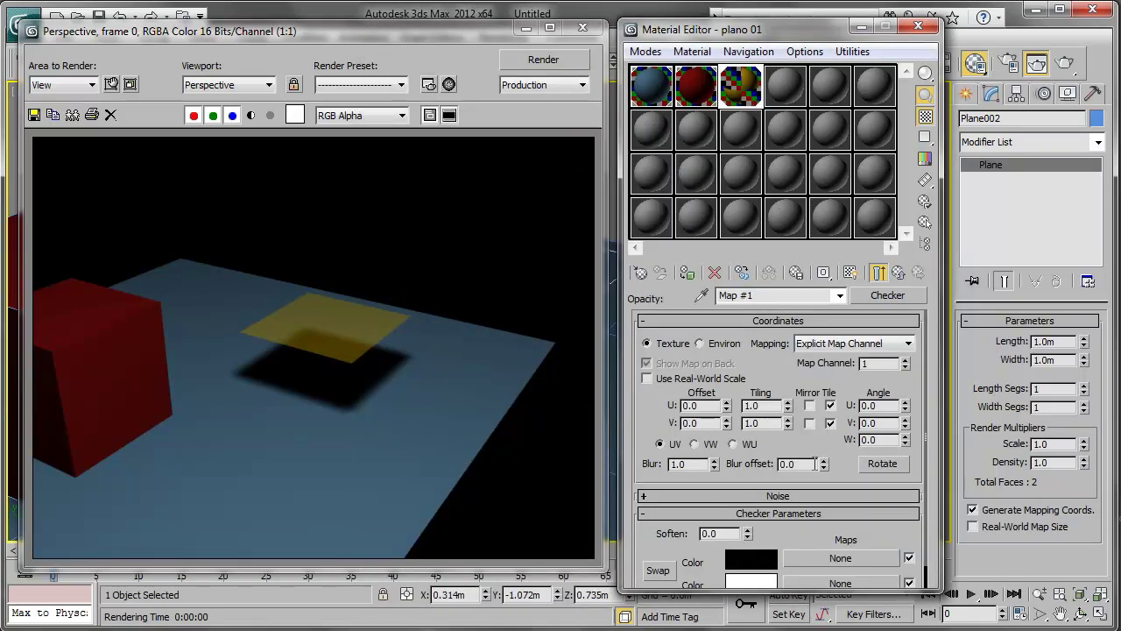
# Preview the Map #1 checker enlarged, render the checker-opacity plane, then return to plano 01.
pyautogui.doubleClick(738, 103)
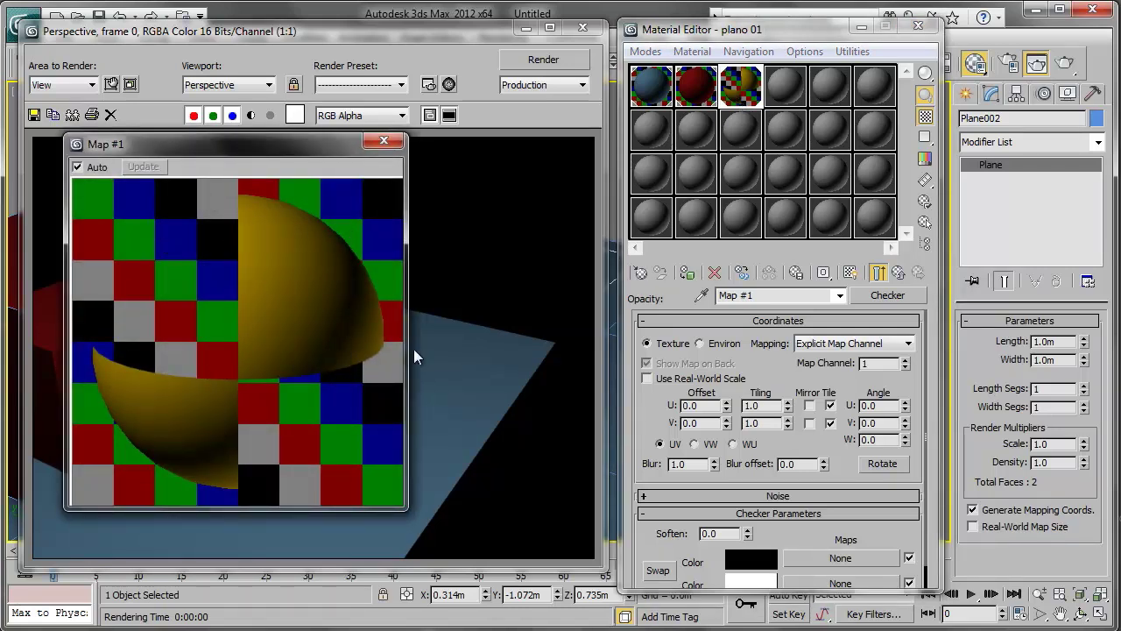
pyautogui.click(536, 61)
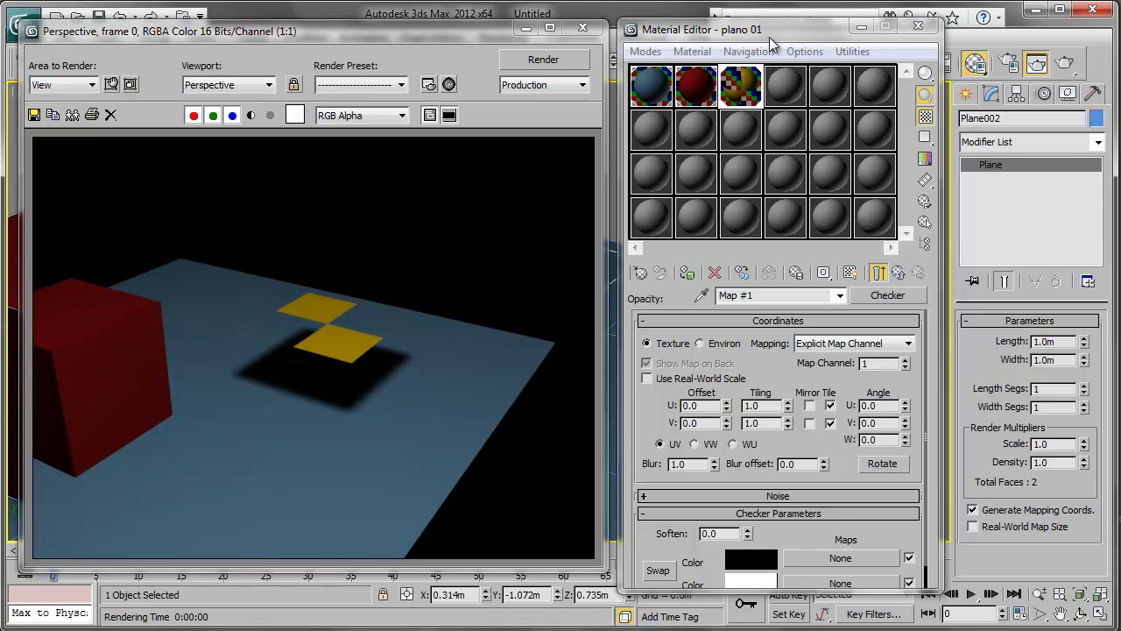
pyautogui.doubleClick(741, 85)
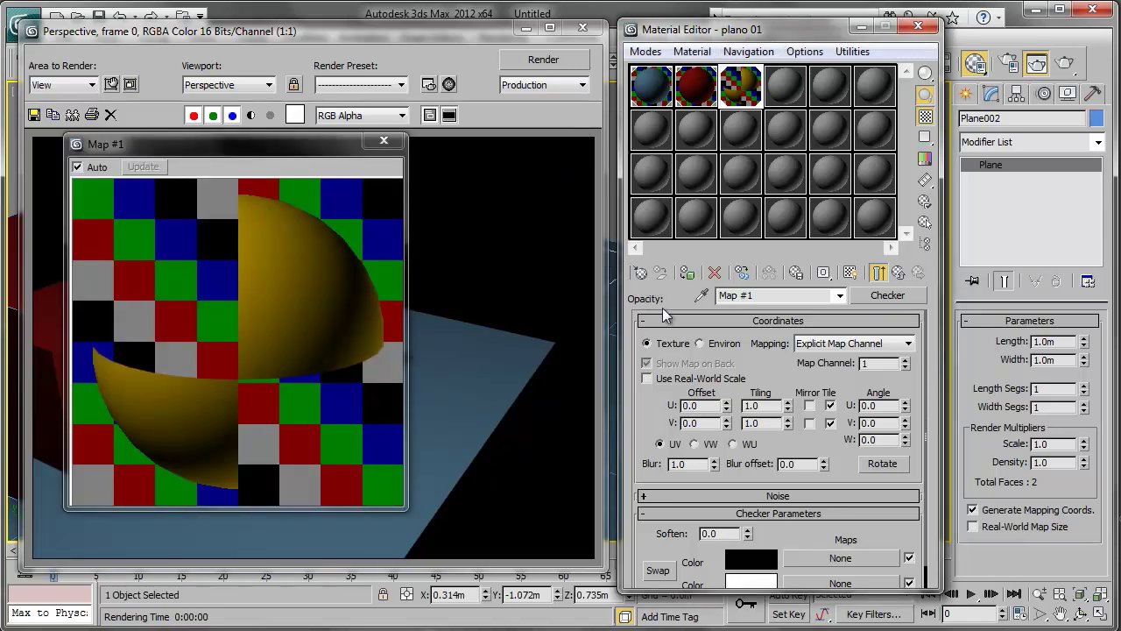
pyautogui.scroll(-1, 662, 412)
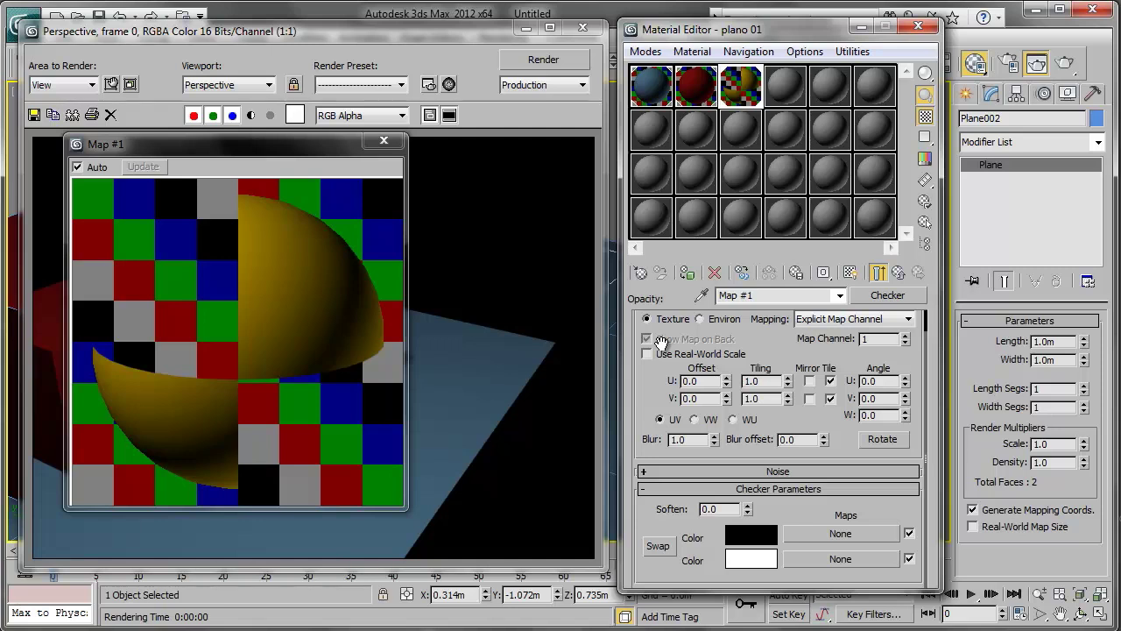
pyautogui.click(900, 279)
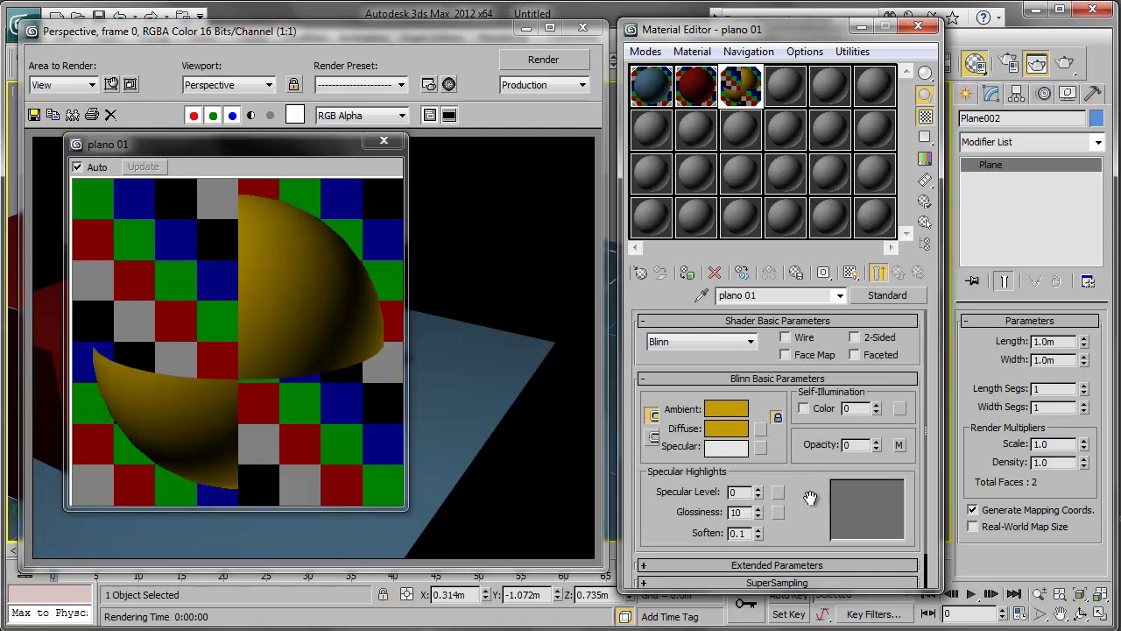
# Expand plano 01's Maps rollout and open the Map #1 Checker in the Opacity slot.
pyautogui.moveTo(810, 497); pyautogui.dragTo(810, 459)
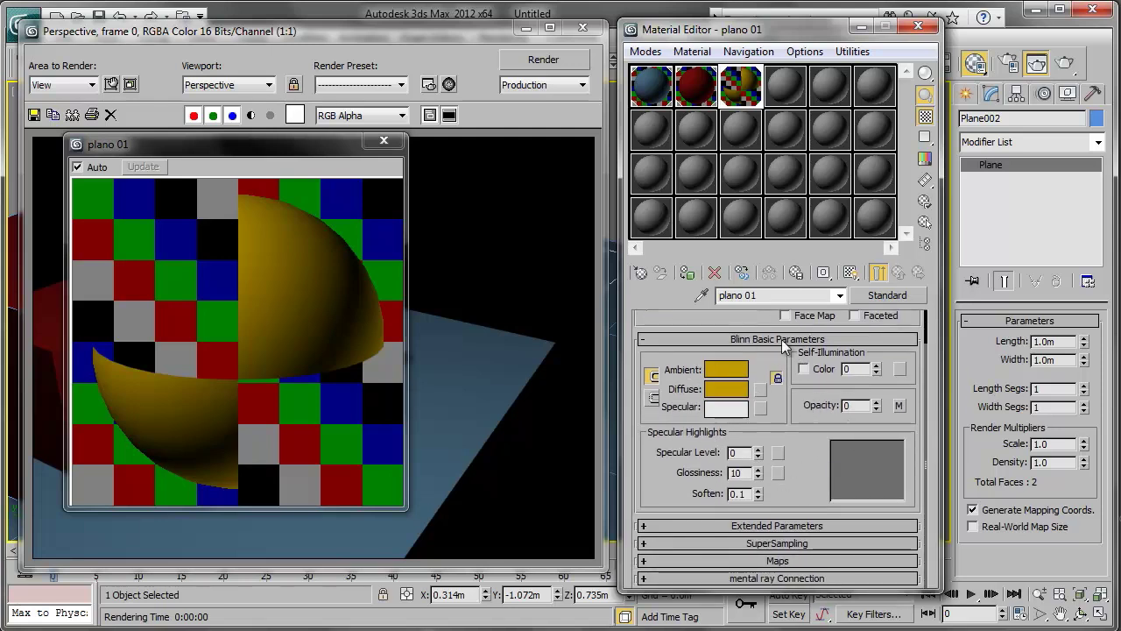
pyautogui.click(786, 562)
pyautogui.moveTo(712, 338); pyautogui.dragTo(720, 305)
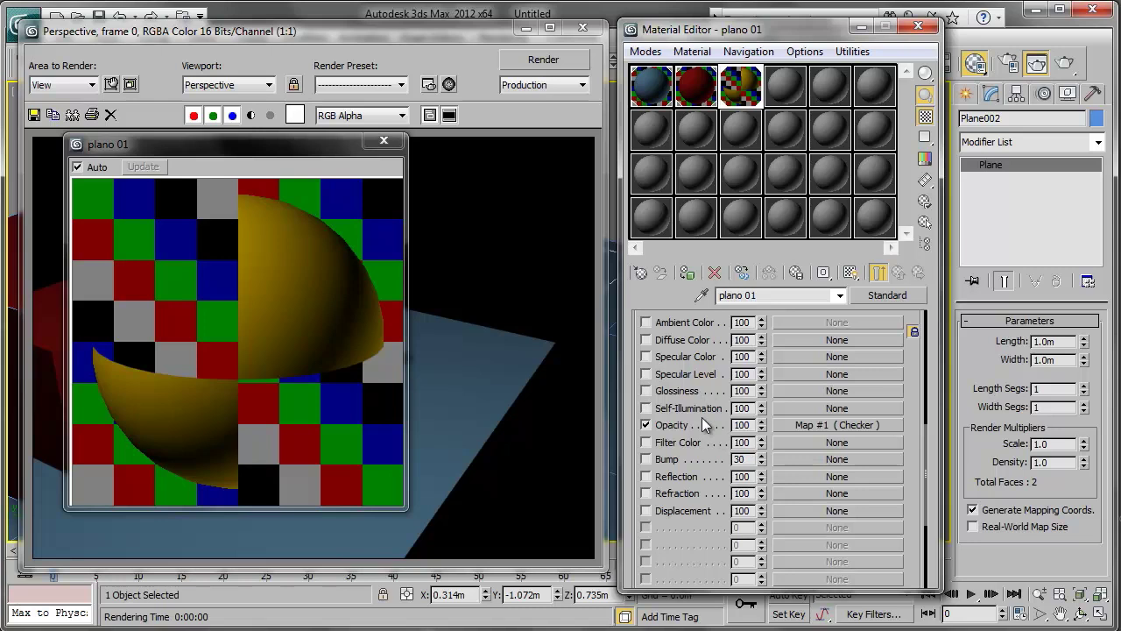
pyautogui.moveTo(926, 455)
pyautogui.mouseDown()
pyautogui.moveTo(930, 362)
pyautogui.moveTo(927, 454)
pyautogui.mouseUp()
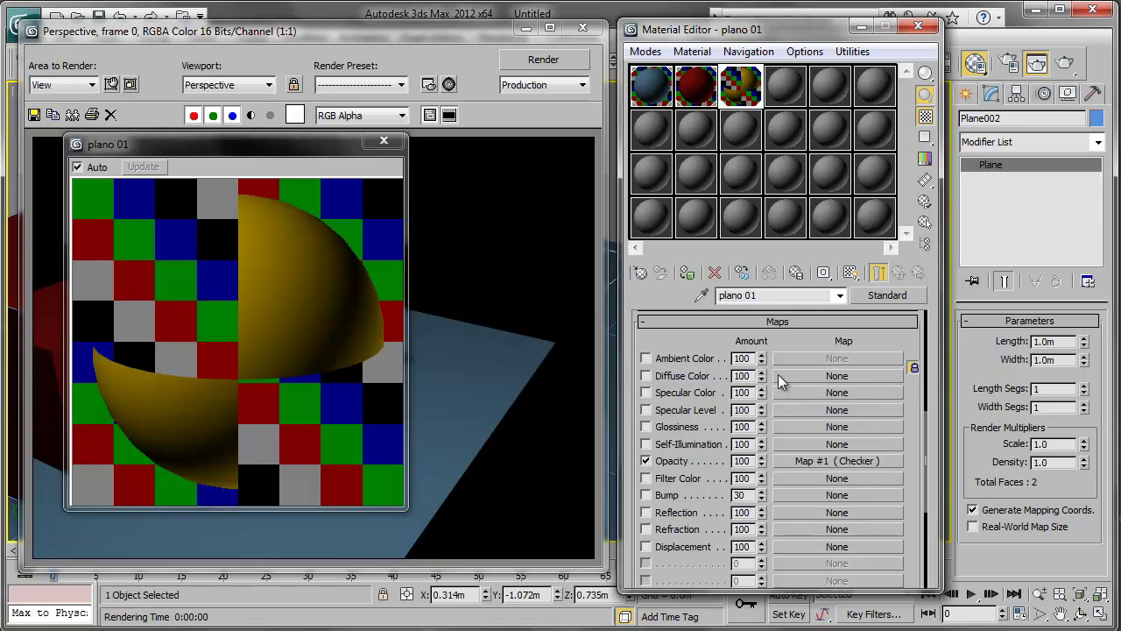
pyautogui.moveTo(707, 350)
pyautogui.mouseDown()
pyautogui.moveTo(734, 619)
pyautogui.moveTo(750, 334)
pyautogui.mouseUp()
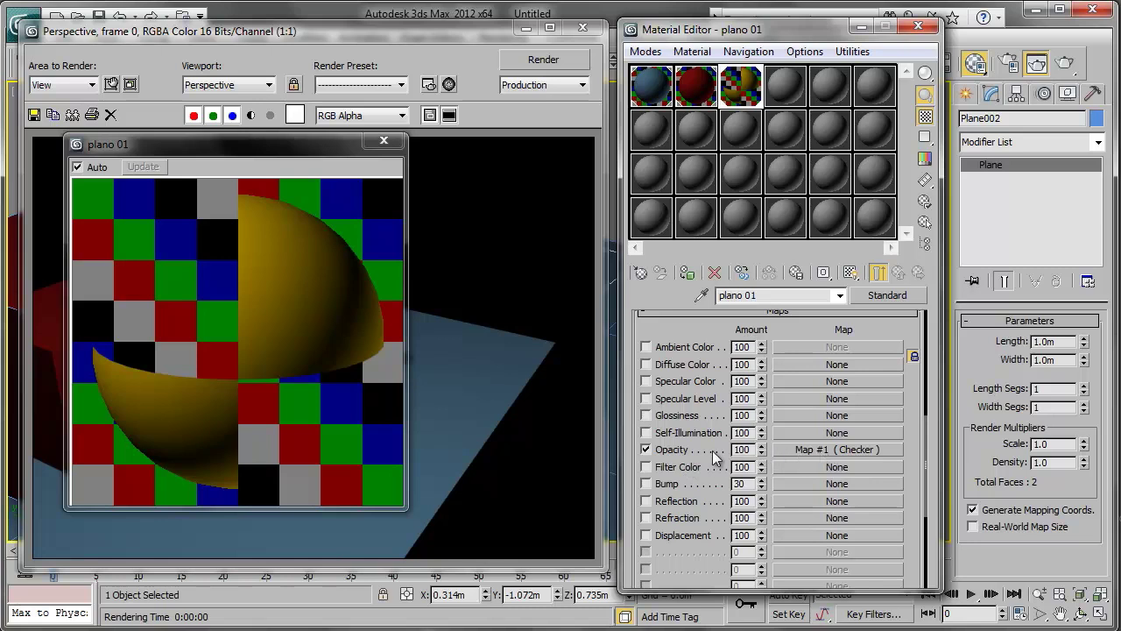
pyautogui.click(828, 451)
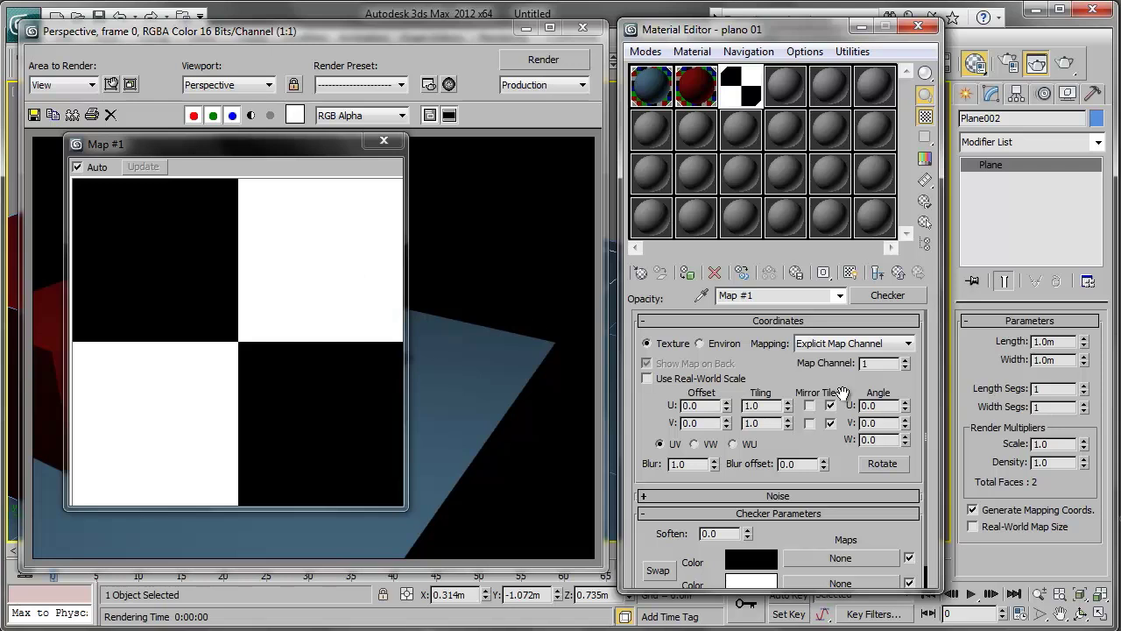
pyautogui.click(900, 273)
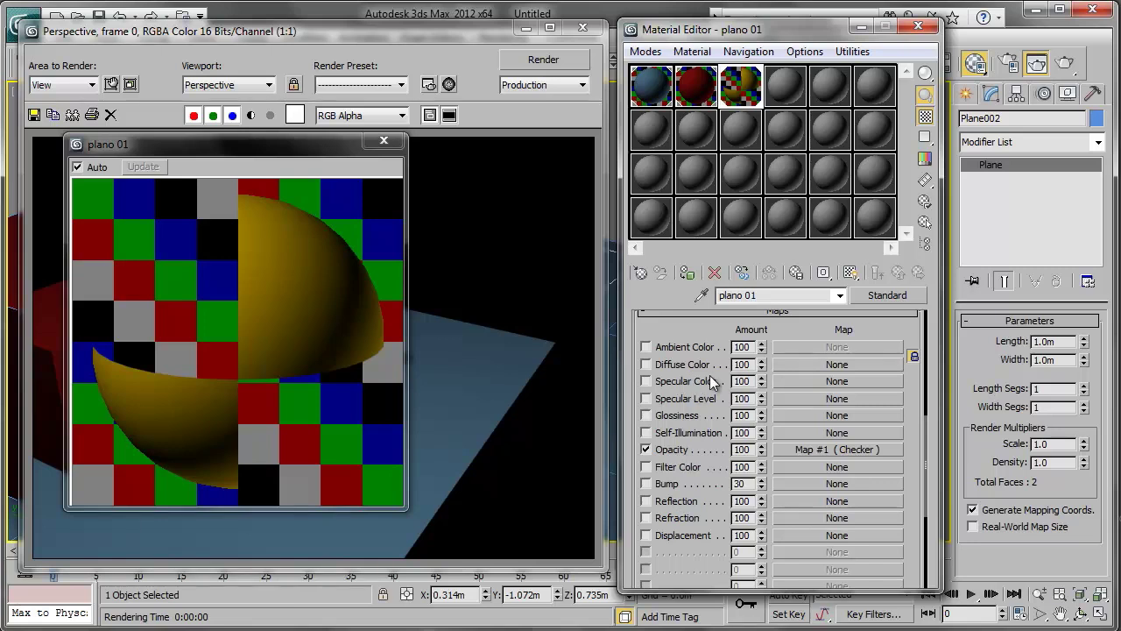
pyautogui.click(814, 449)
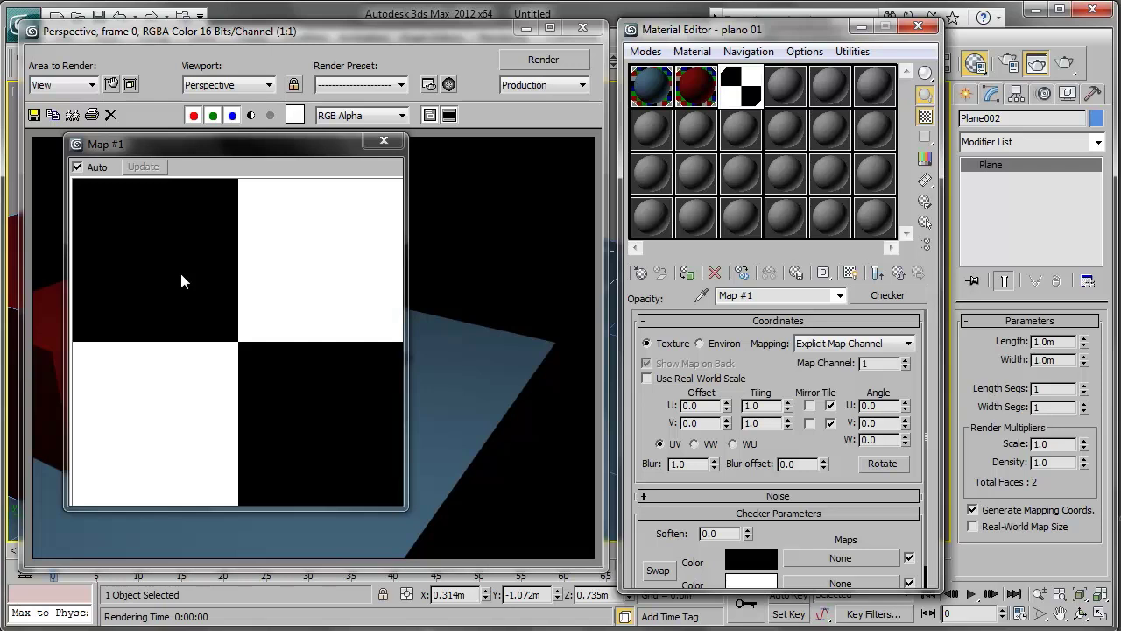
pyautogui.moveTo(314, 147); pyautogui.dragTo(711, 198)
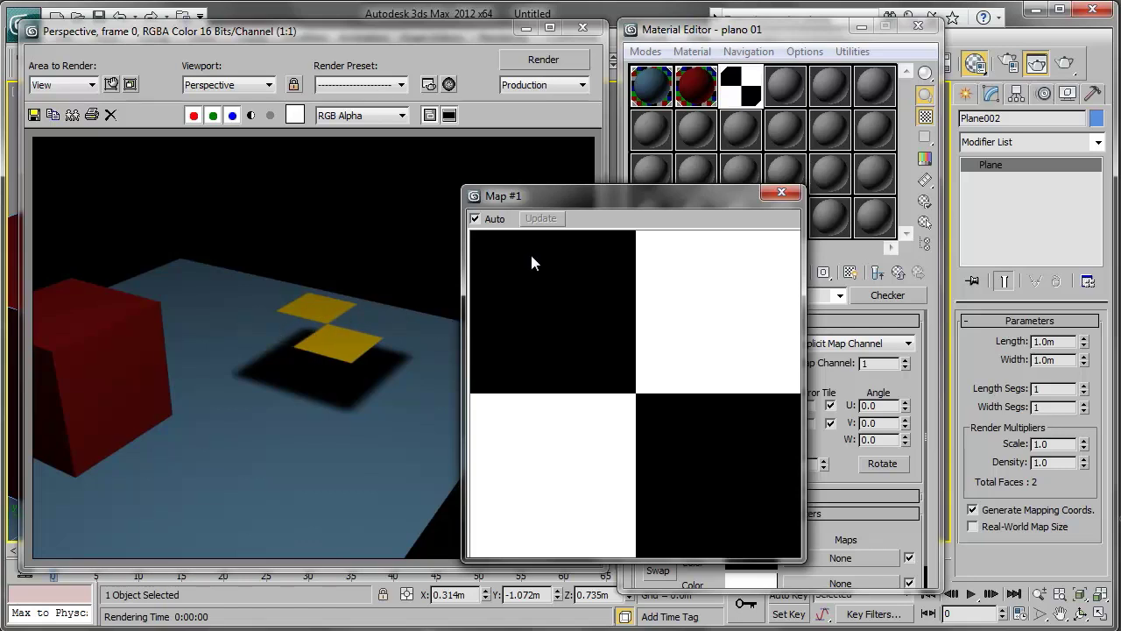
pyautogui.moveTo(657, 202); pyautogui.dragTo(506, 162)
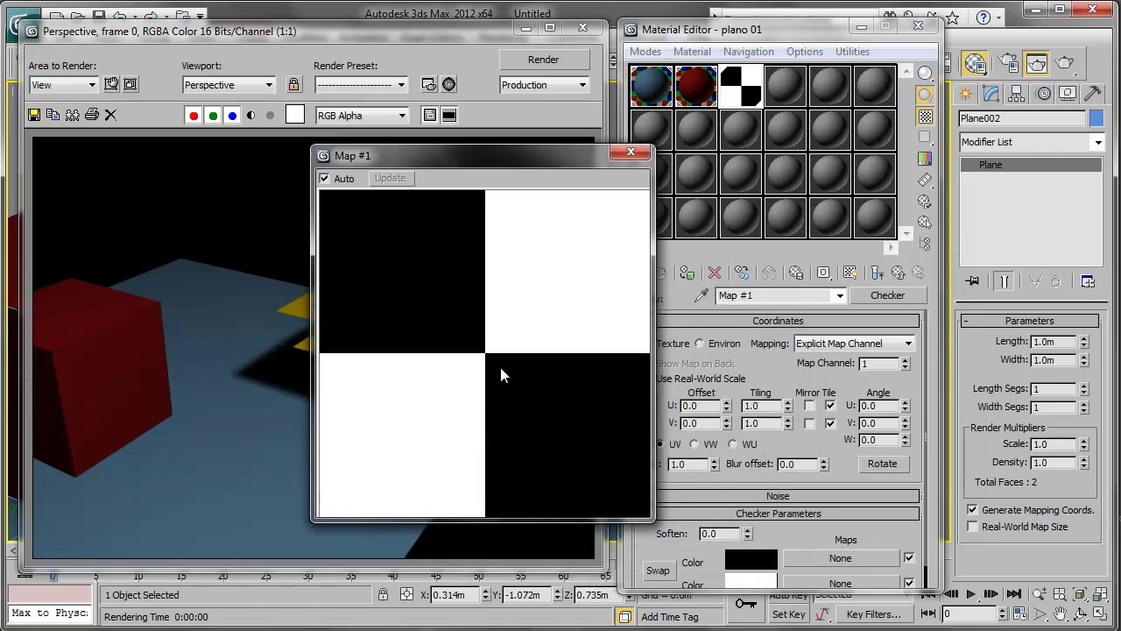
pyautogui.scroll(-2, 792, 525)
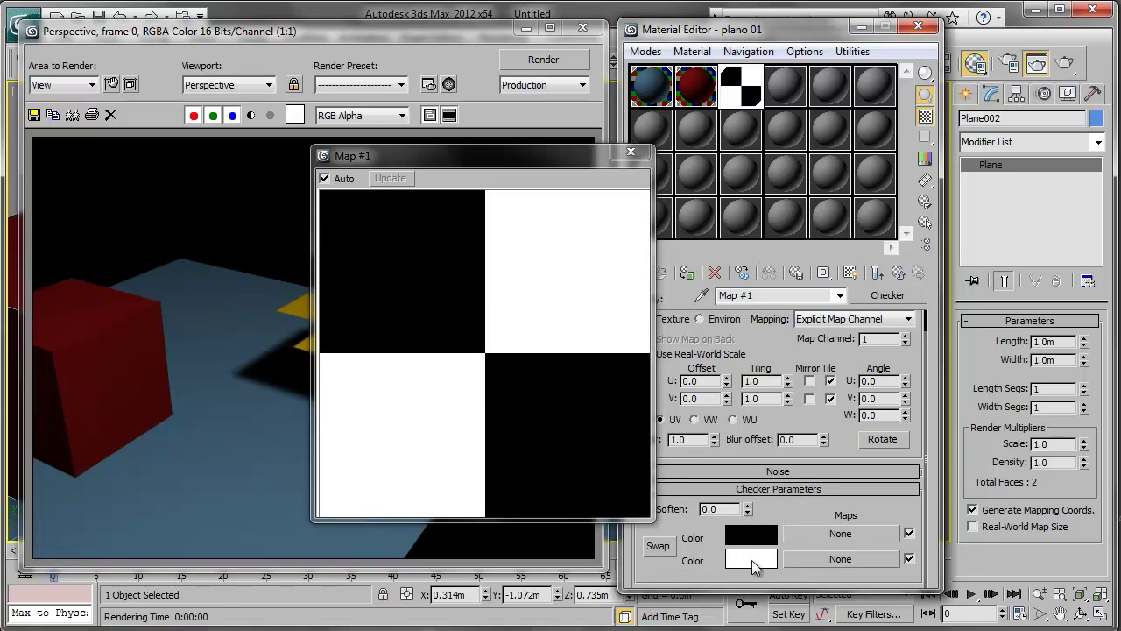
# Set the checker's Color 2 to mid-grey 124 and render the partly see-through plane.
pyautogui.click(751, 559)
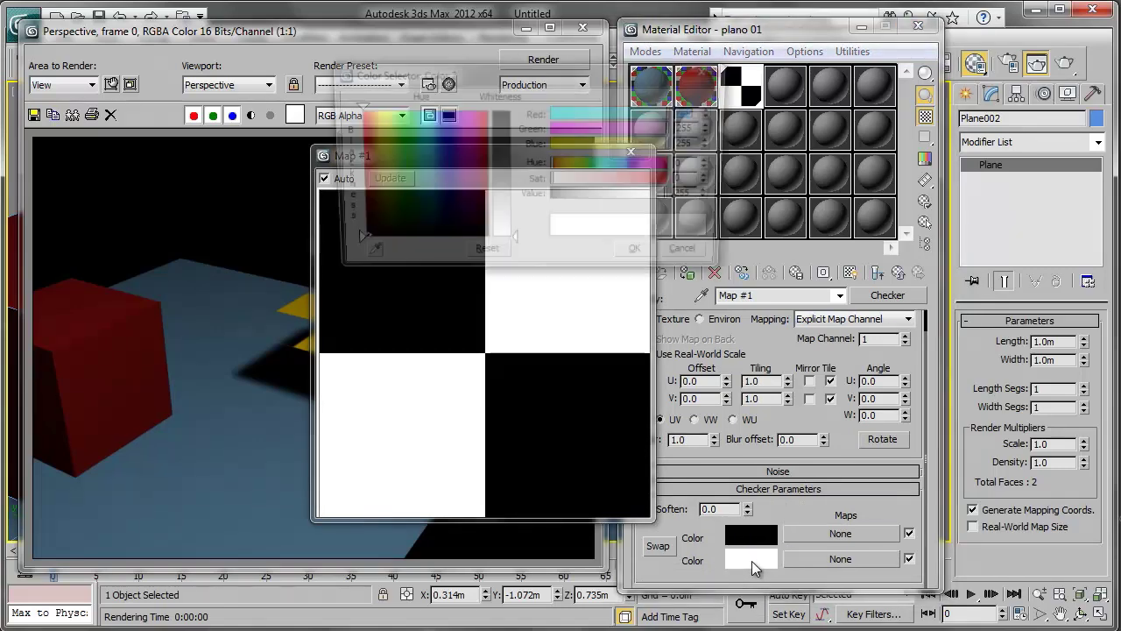
pyautogui.moveTo(499, 233); pyautogui.dragTo(500, 181)
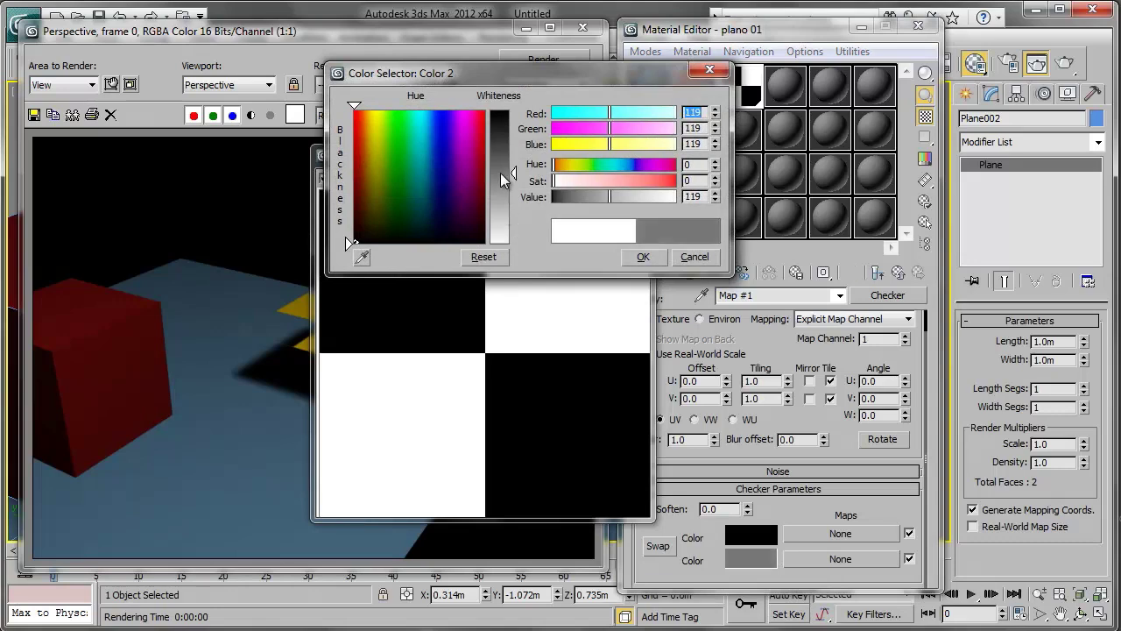
pyautogui.click(642, 256)
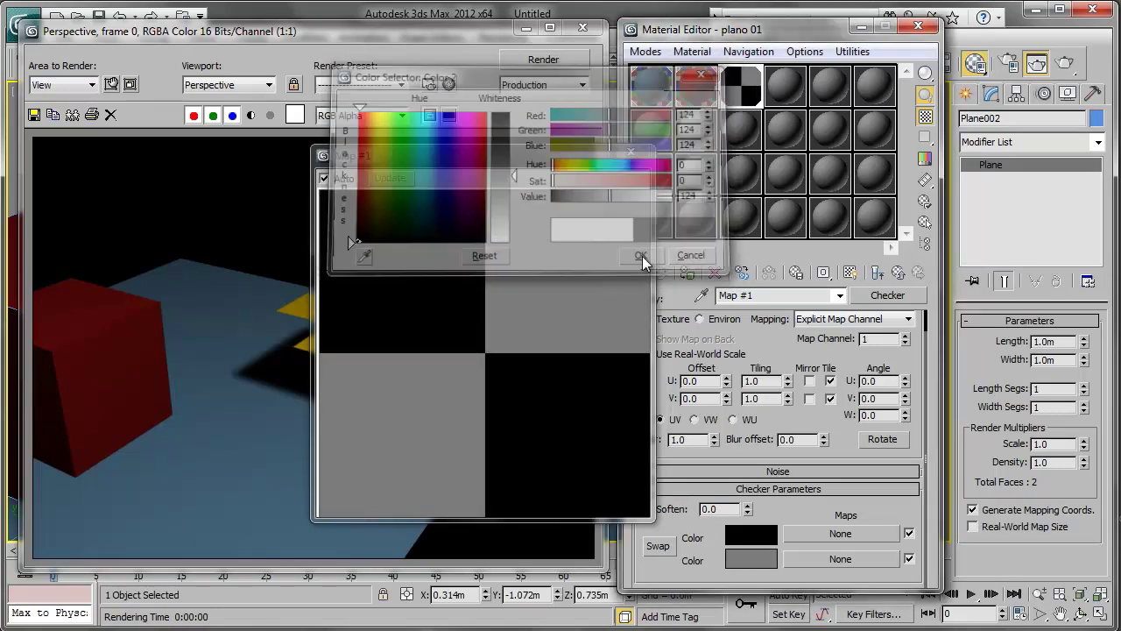
pyautogui.click(532, 61)
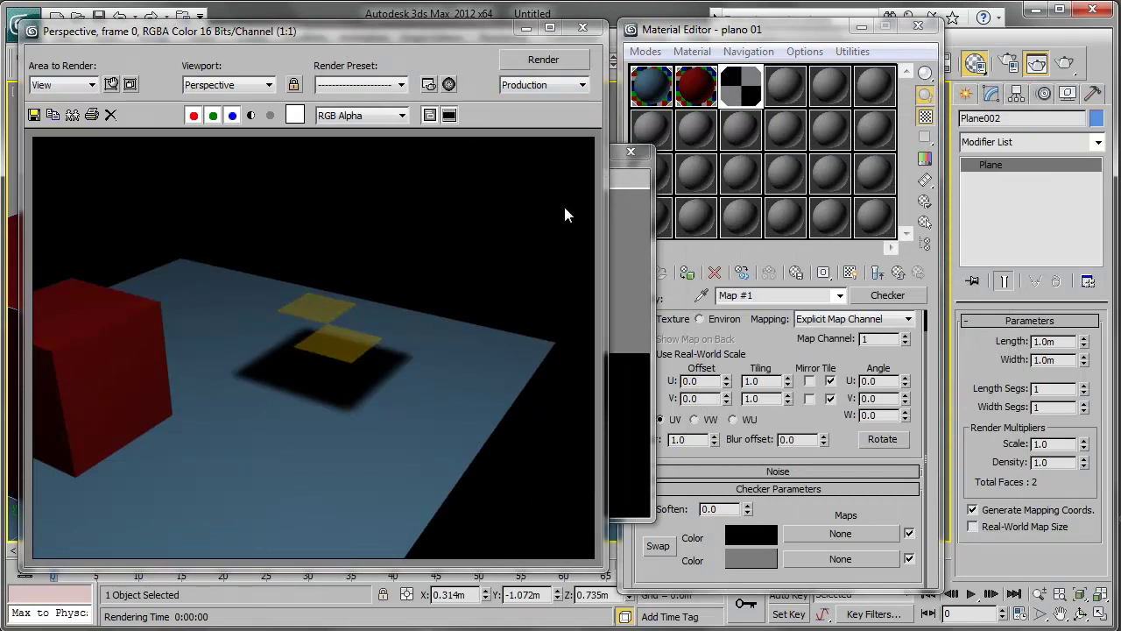
pyautogui.click(622, 229)
pyautogui.moveTo(551, 157); pyautogui.dragTo(704, 165)
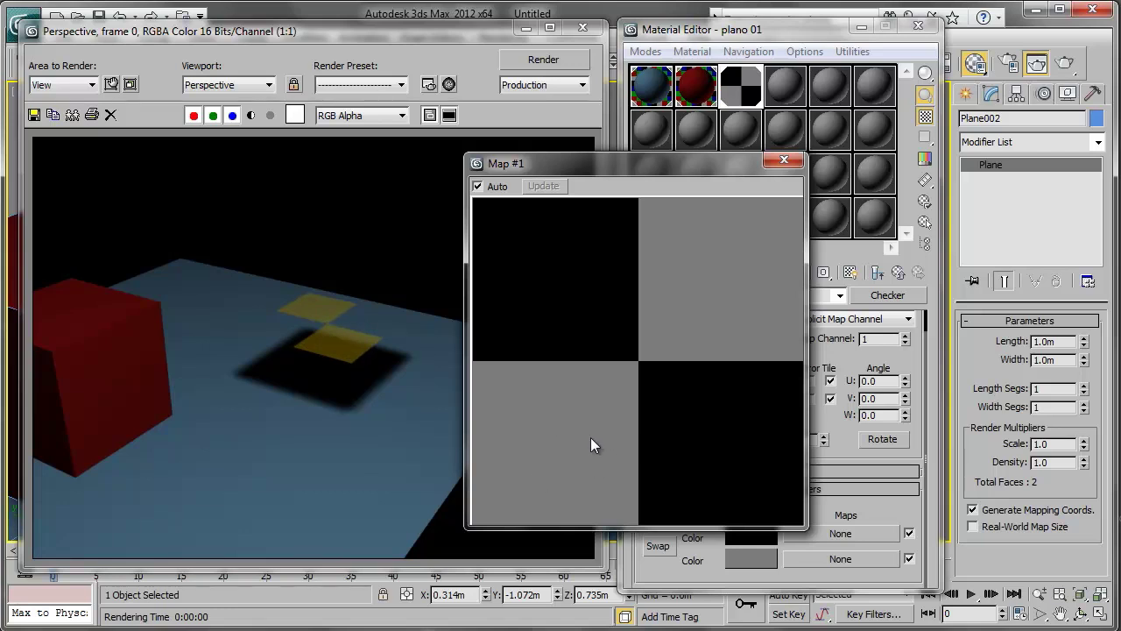
# Recheck Color 2 without changing it and close the enlarged Map #1 preview.
pyautogui.click(755, 560)
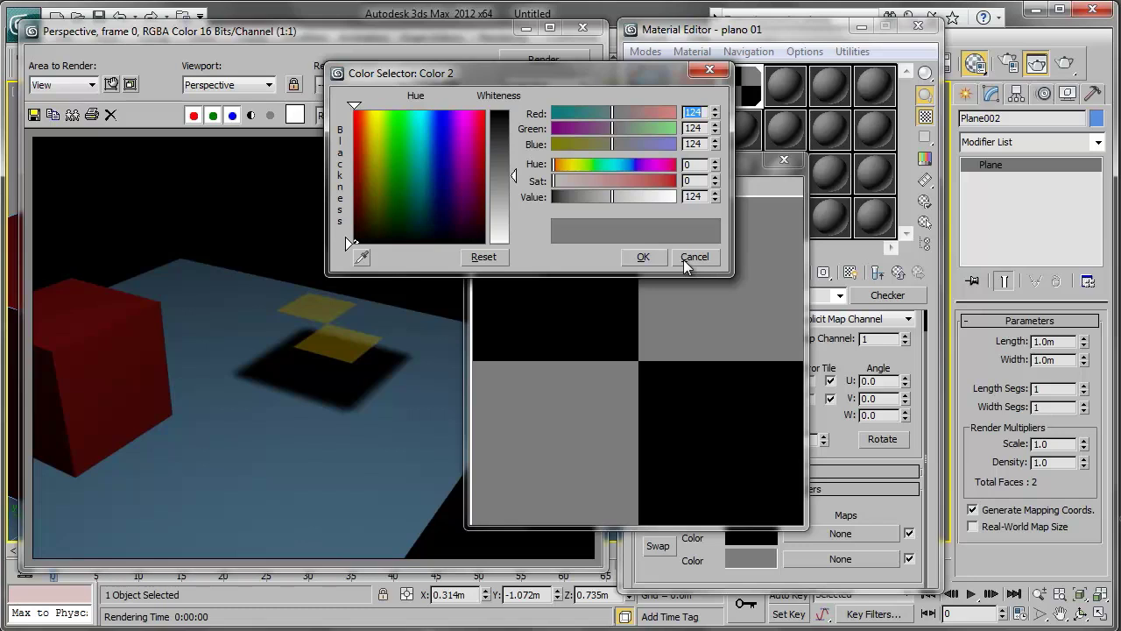
pyautogui.click(684, 260)
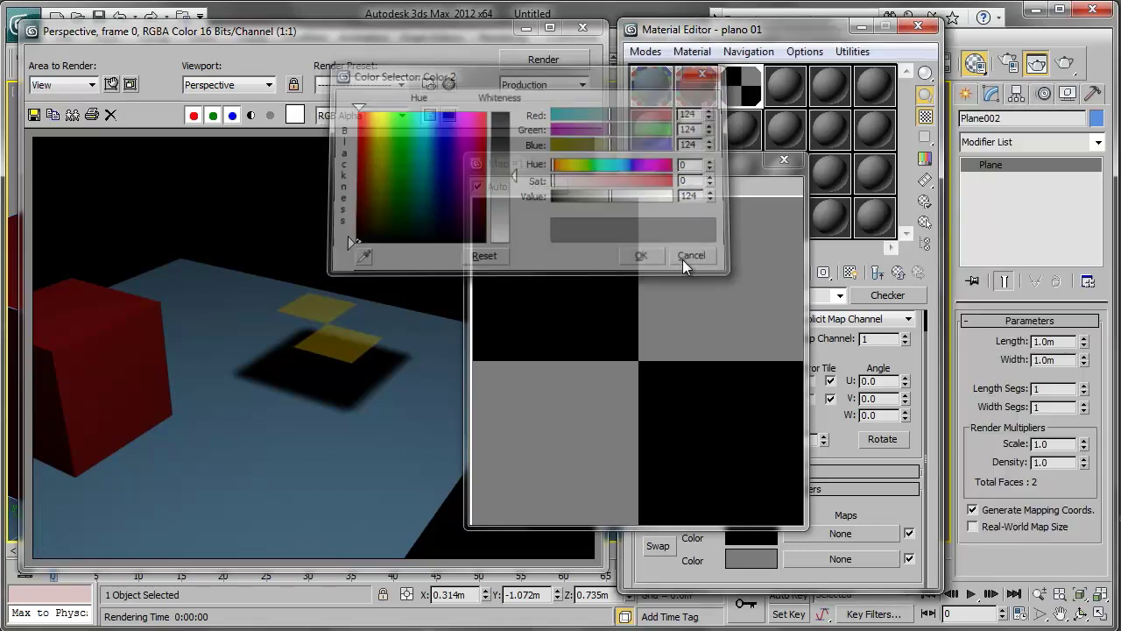
pyautogui.click(784, 160)
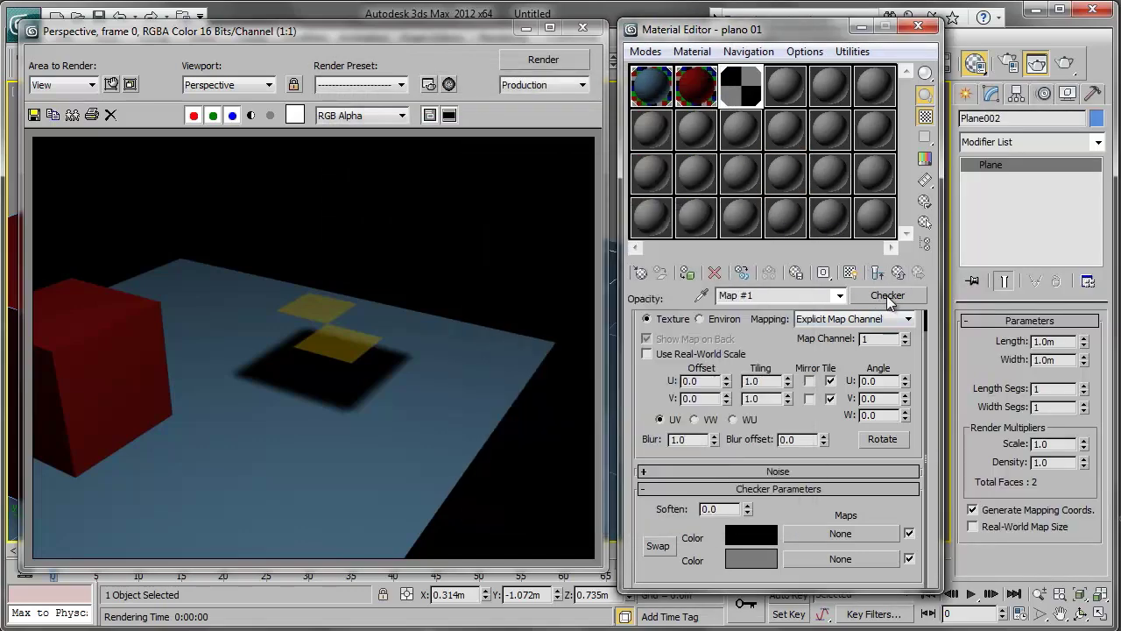
pyautogui.click(888, 298)
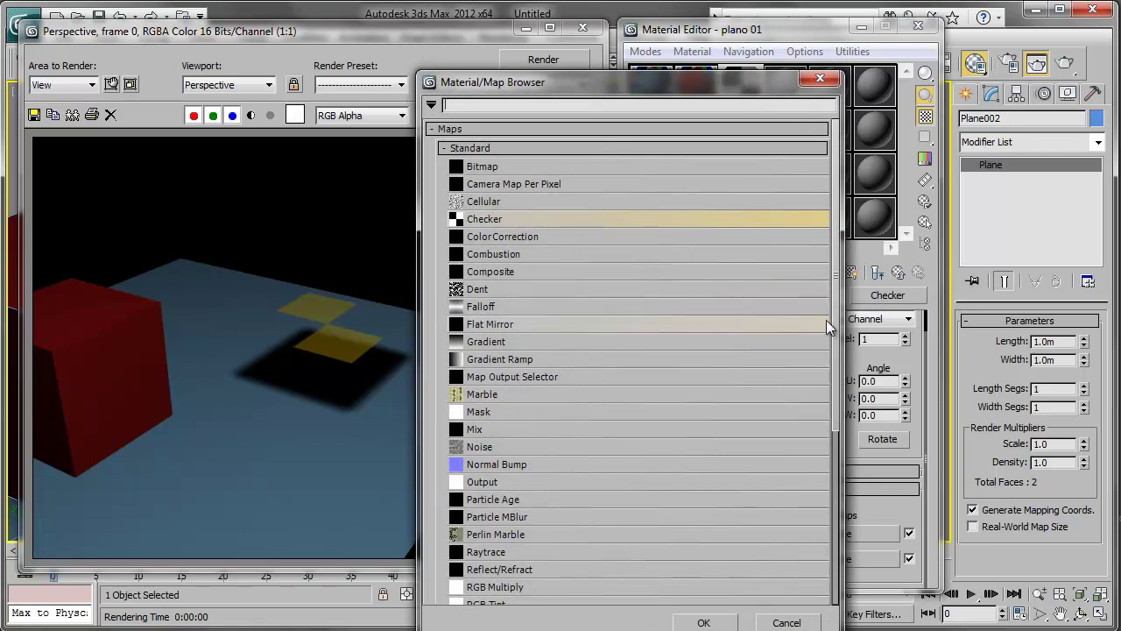
# Change Map #1 from Checker to a Tiles map (Stack Bond preset), discarding the old checker.
pyautogui.moveTo(835, 346); pyautogui.dragTo(837, 366)
pyautogui.scroll(-2, 838, 388)
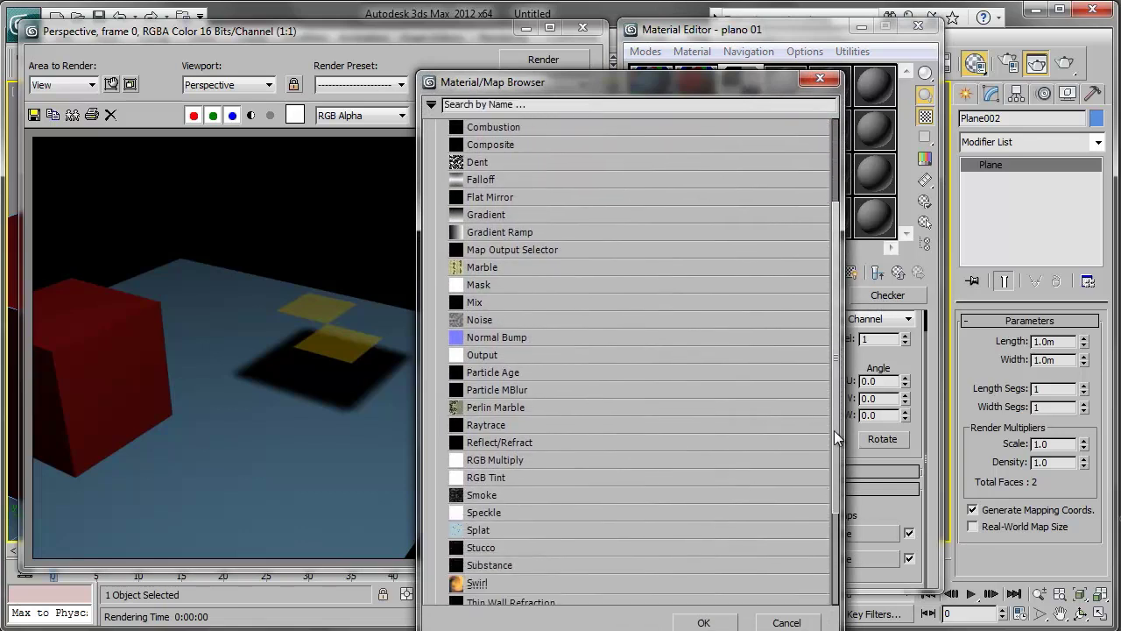
pyautogui.scroll(-2, 832, 438)
pyautogui.scroll(-2, 830, 467)
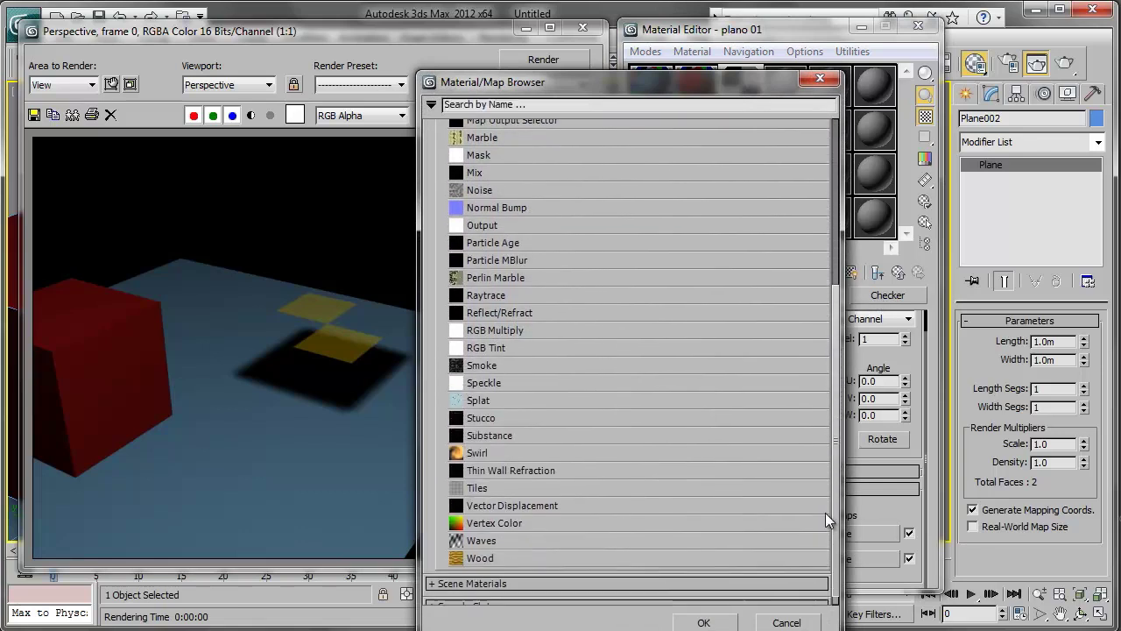
pyautogui.doubleClick(510, 481)
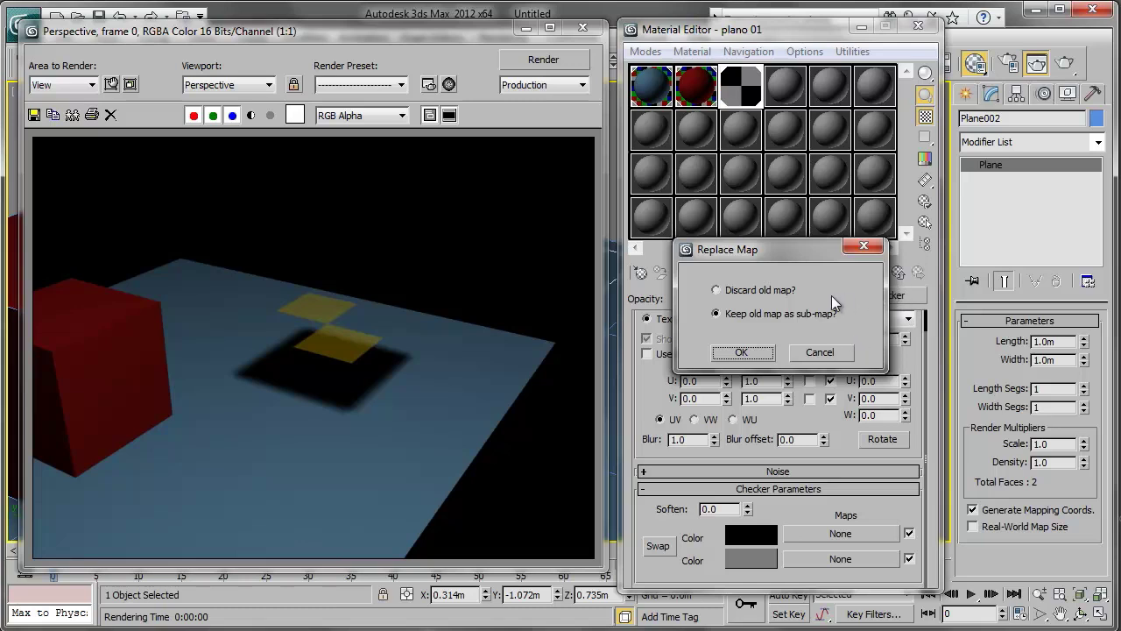
pyautogui.click(762, 292)
pyautogui.click(742, 352)
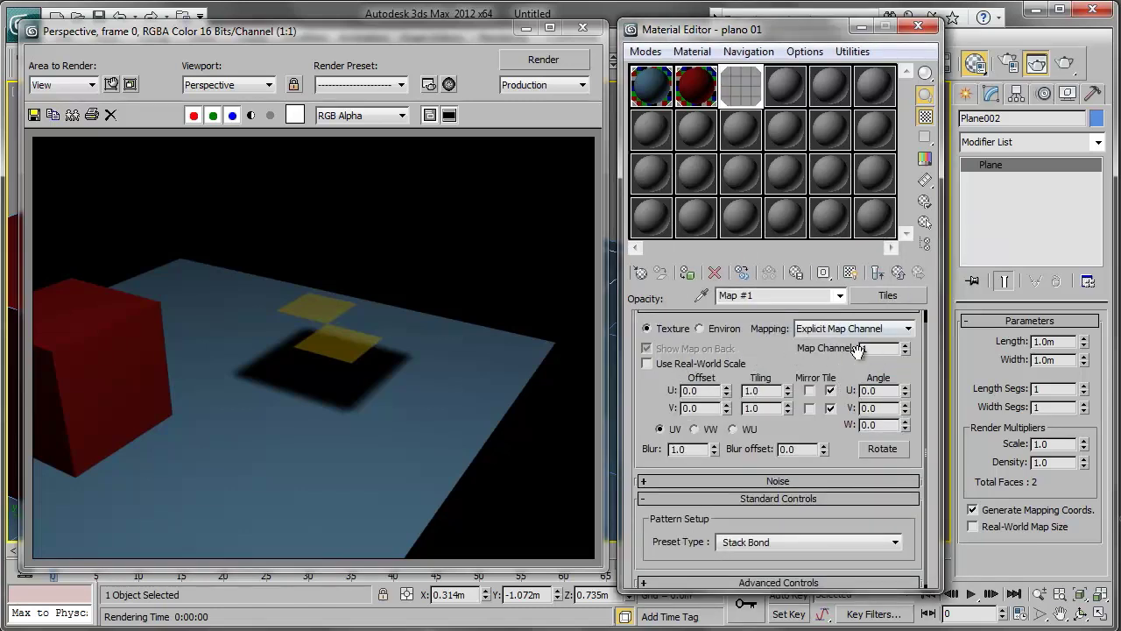
# Reopen the Tiles opacity map, magnify its preview, and expand Advanced Controls to edit grout colour.
pyautogui.click(900, 275)
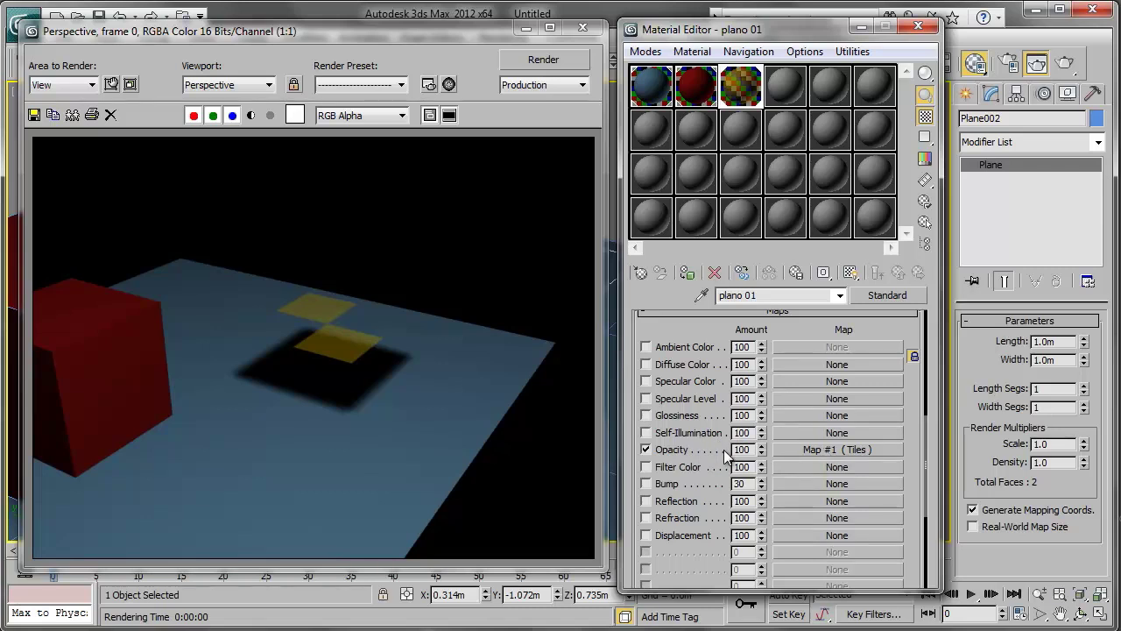
pyautogui.moveTo(806, 36); pyautogui.dragTo(805, 39)
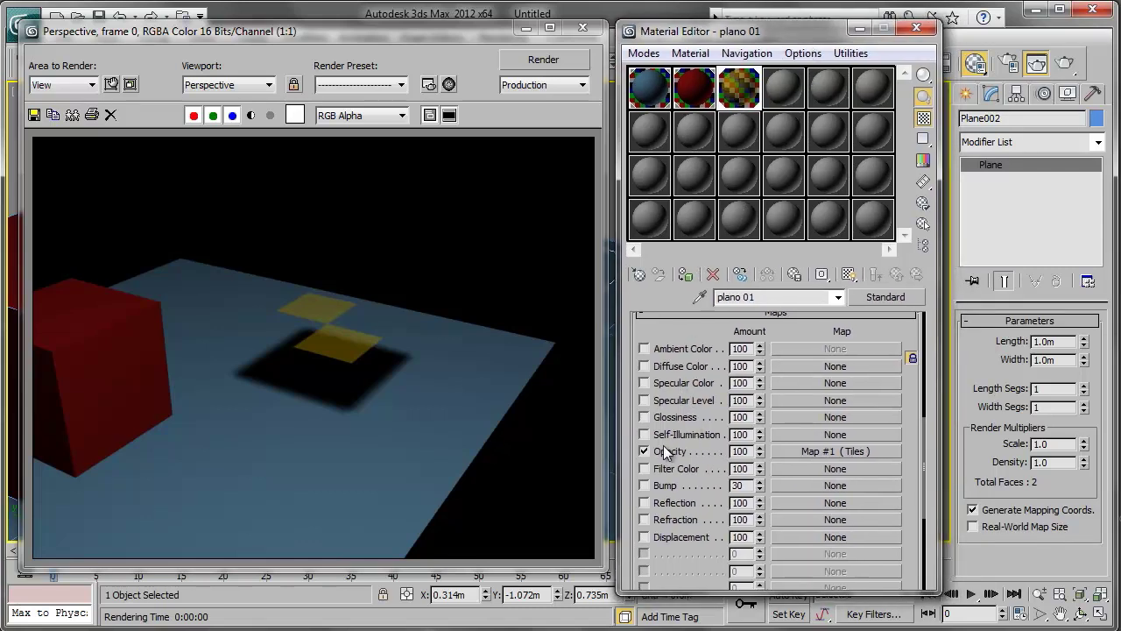
pyautogui.click(827, 451)
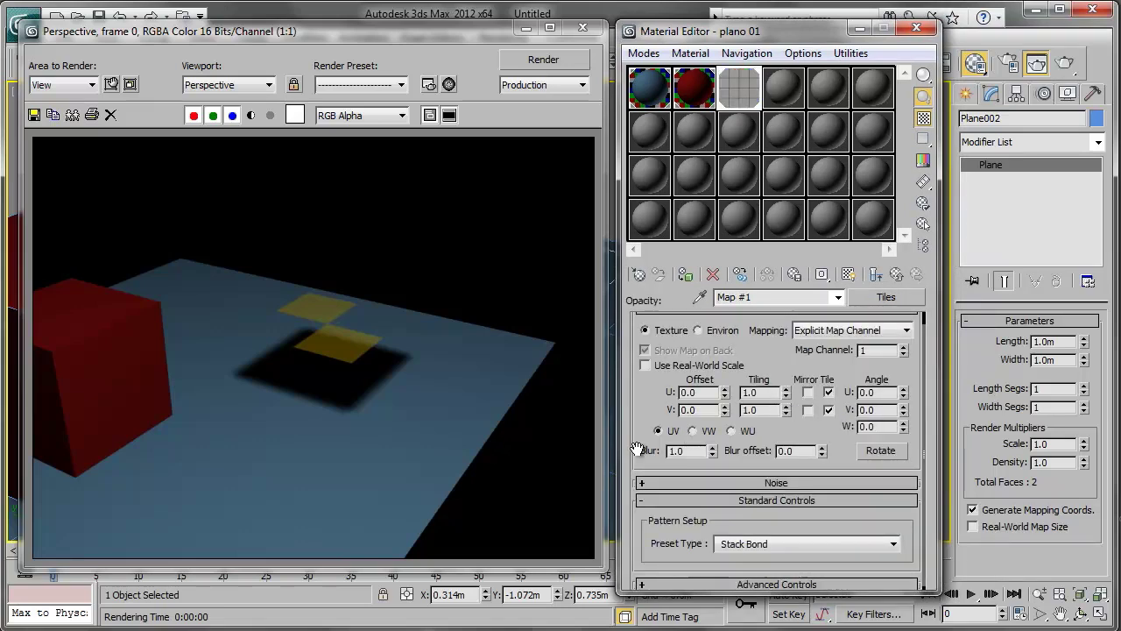
pyautogui.moveTo(637, 449); pyautogui.dragTo(637, 445)
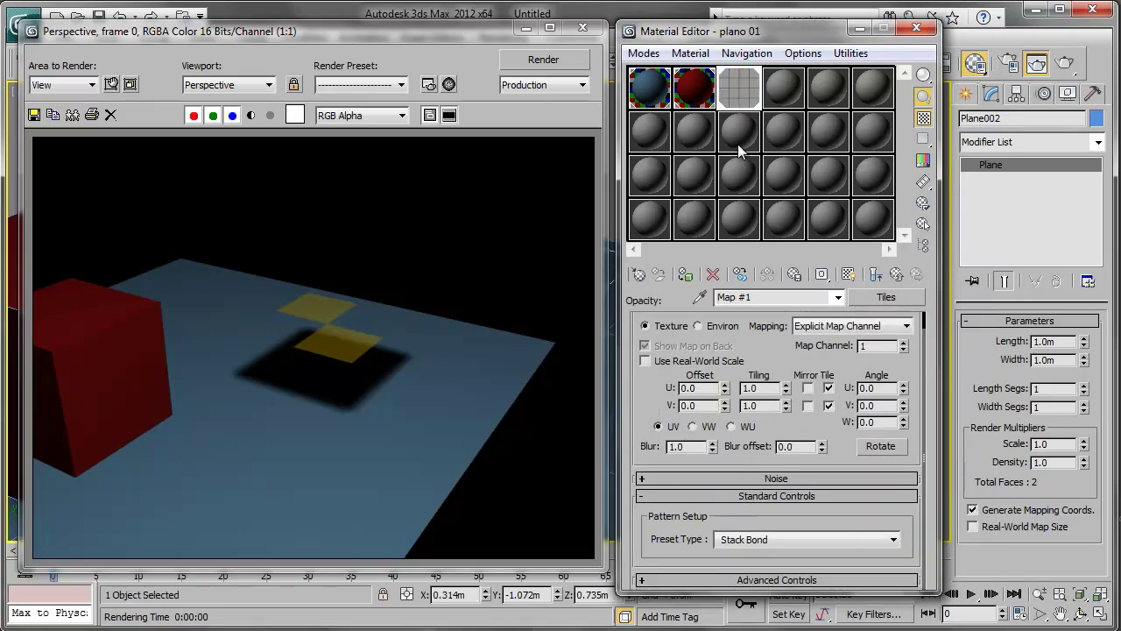
pyautogui.doubleClick(731, 94)
pyautogui.moveTo(643, 159); pyautogui.dragTo(449, 152)
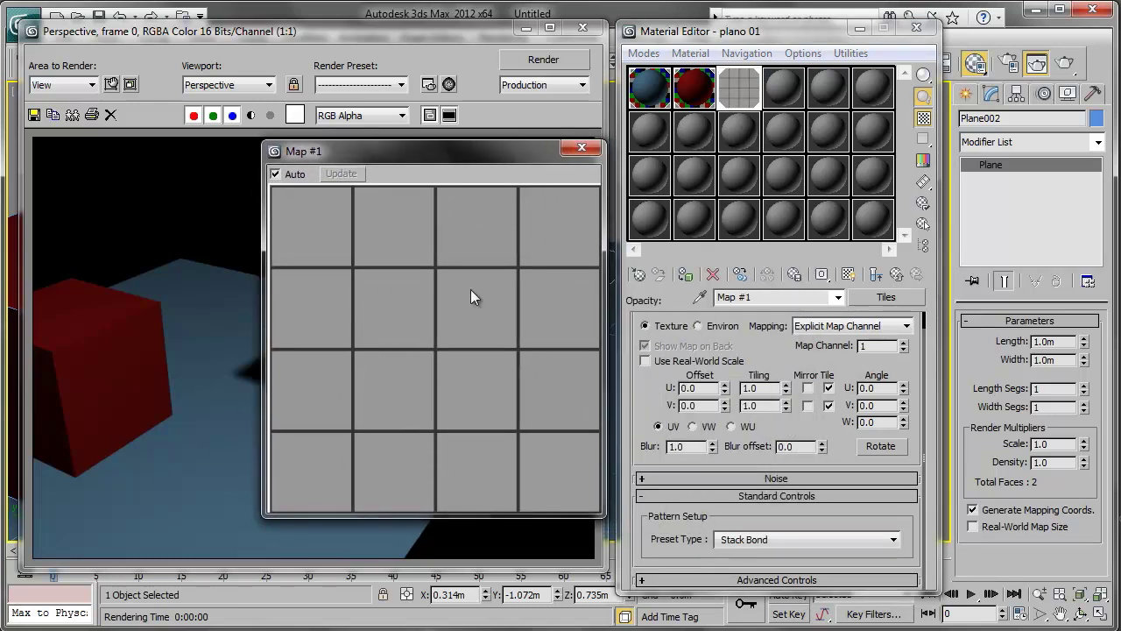
pyautogui.click(775, 580)
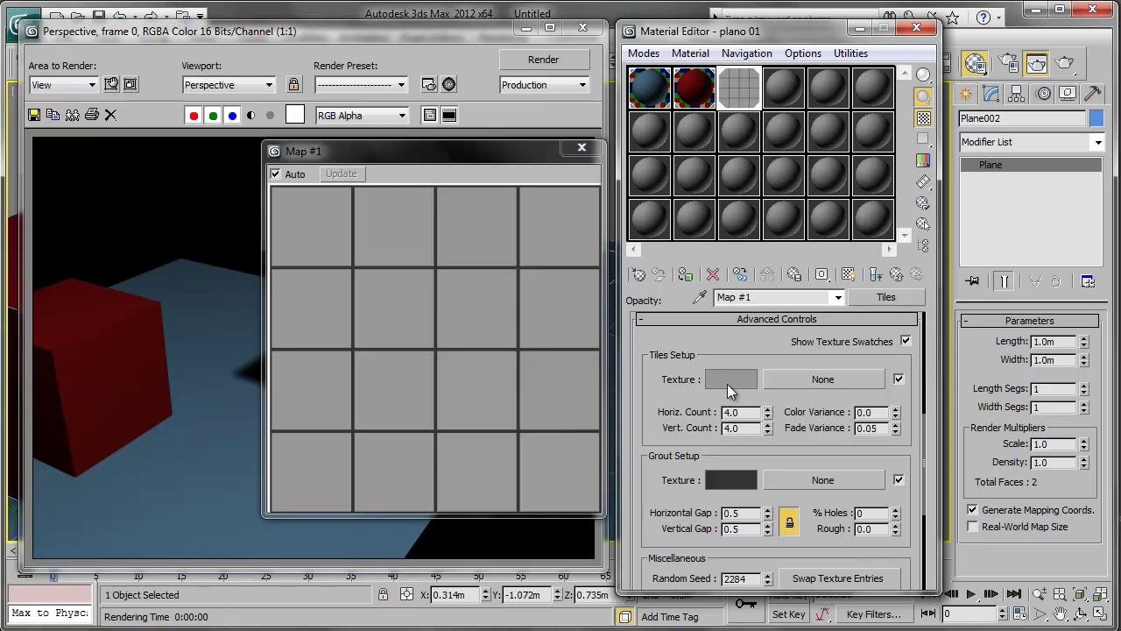
pyautogui.click(722, 480)
# Set grout colour to white (255) and tile colour to black (0), then render the plane.
pyautogui.moveTo(500, 201); pyautogui.dragTo(501, 249)
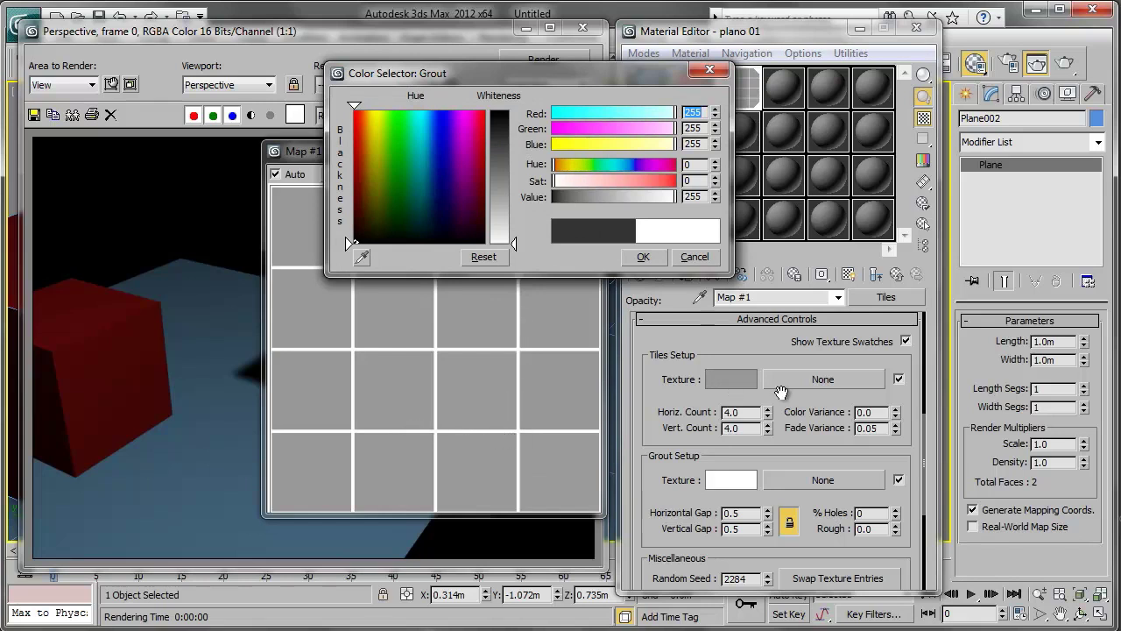
pyautogui.click(747, 380)
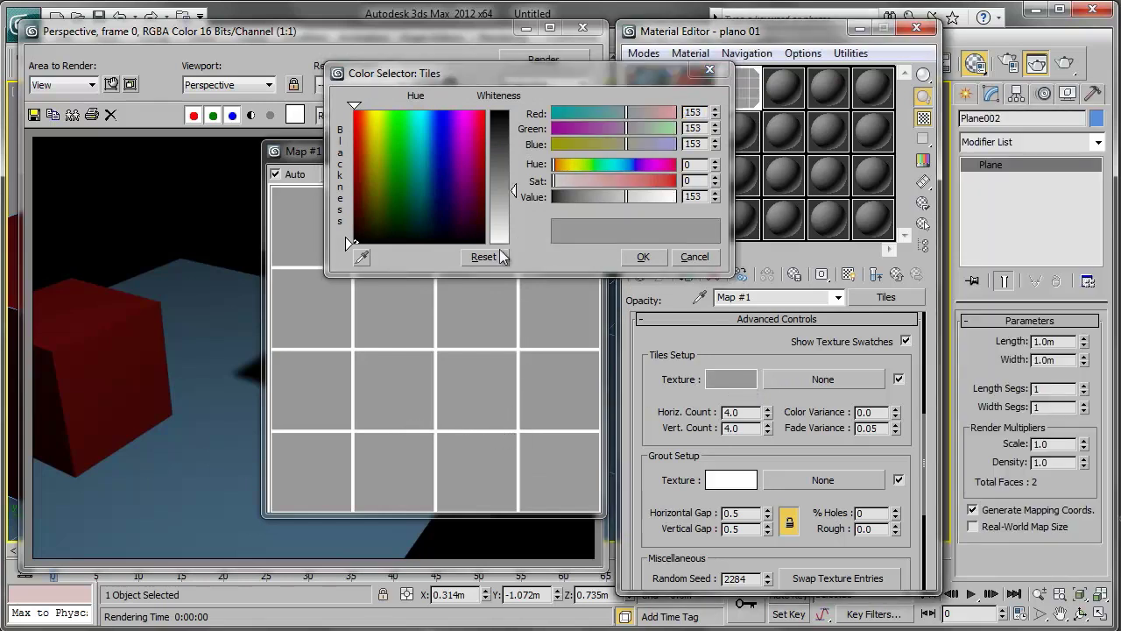
pyautogui.moveTo(499, 216); pyautogui.dragTo(505, 114)
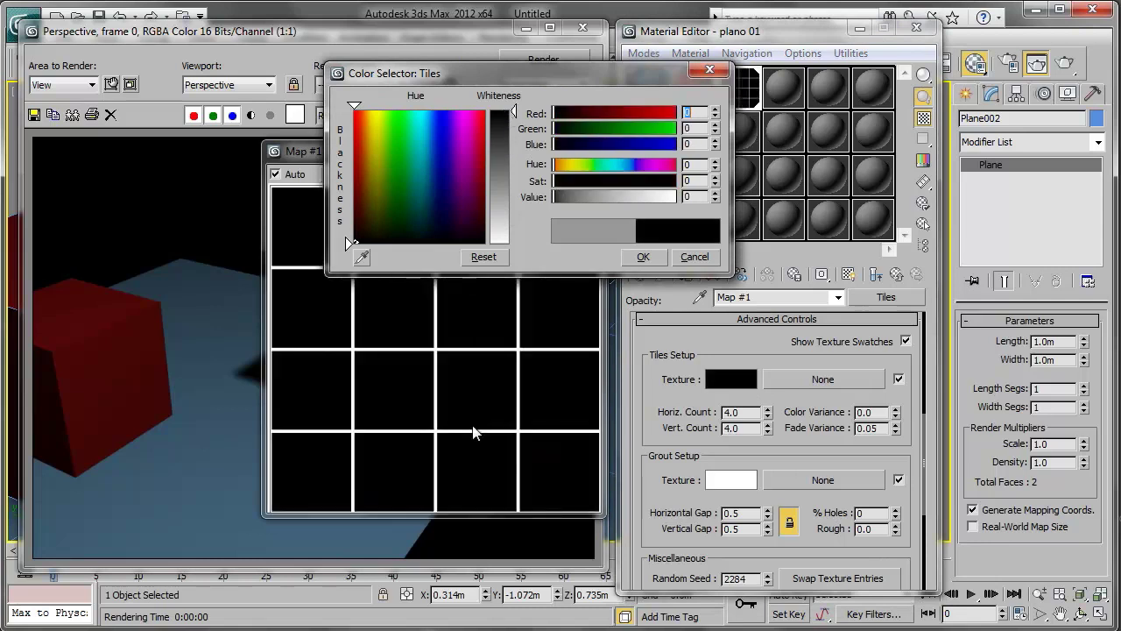
pyautogui.click(643, 258)
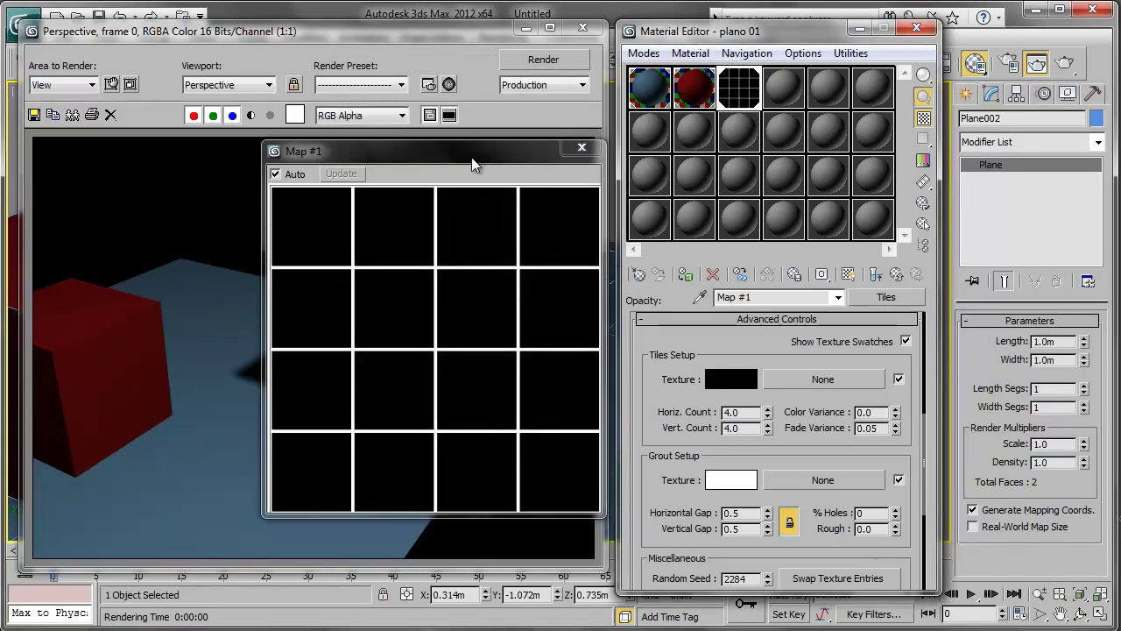
pyautogui.click(538, 60)
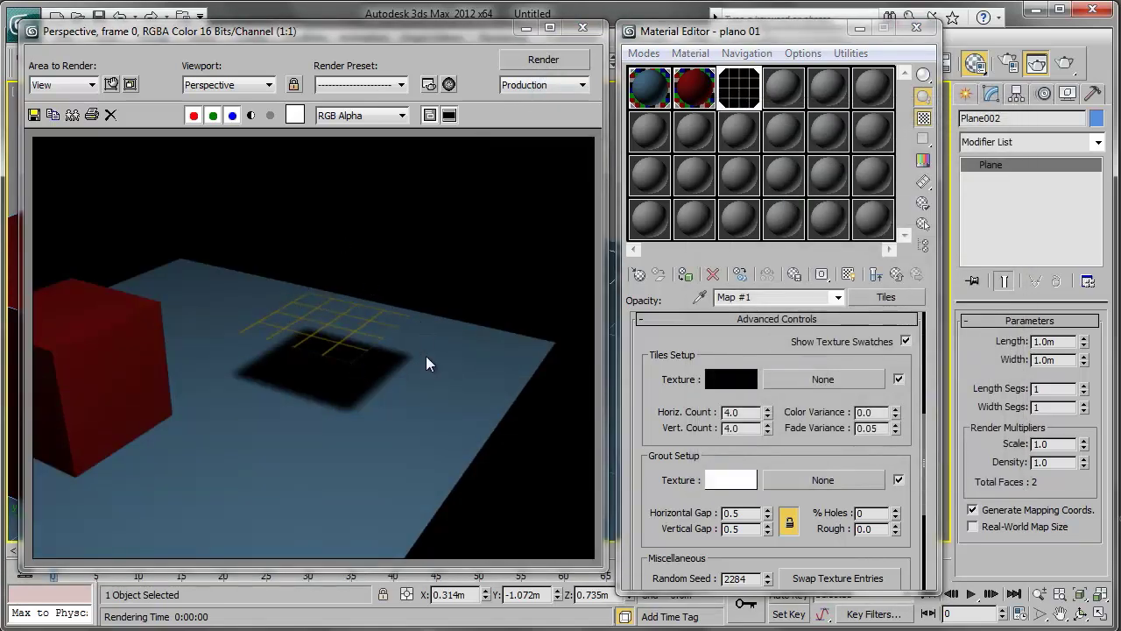
pyautogui.doubleClick(739, 95)
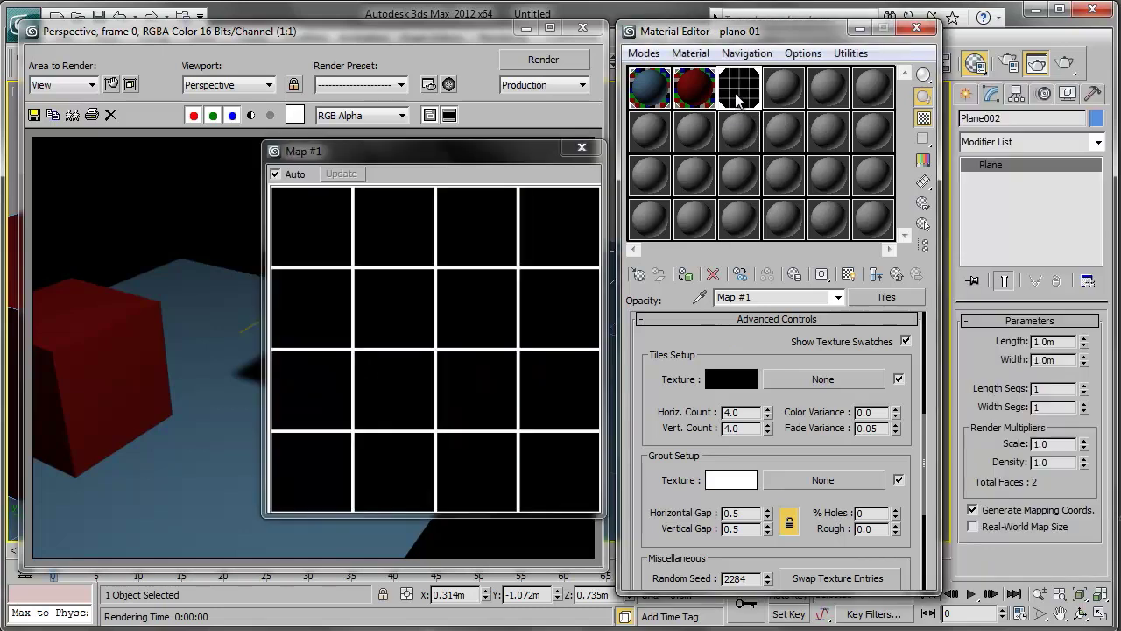
# Raise the Tiles Horiz. Count to 20, render the finer yellow grid, and magnify the preview.
pyautogui.click(767, 408)
pyautogui.click(767, 408)
pyautogui.click(767, 408)
pyautogui.click(767, 408)
pyautogui.click(767, 408)
pyautogui.click(768, 408)
pyautogui.click(767, 409)
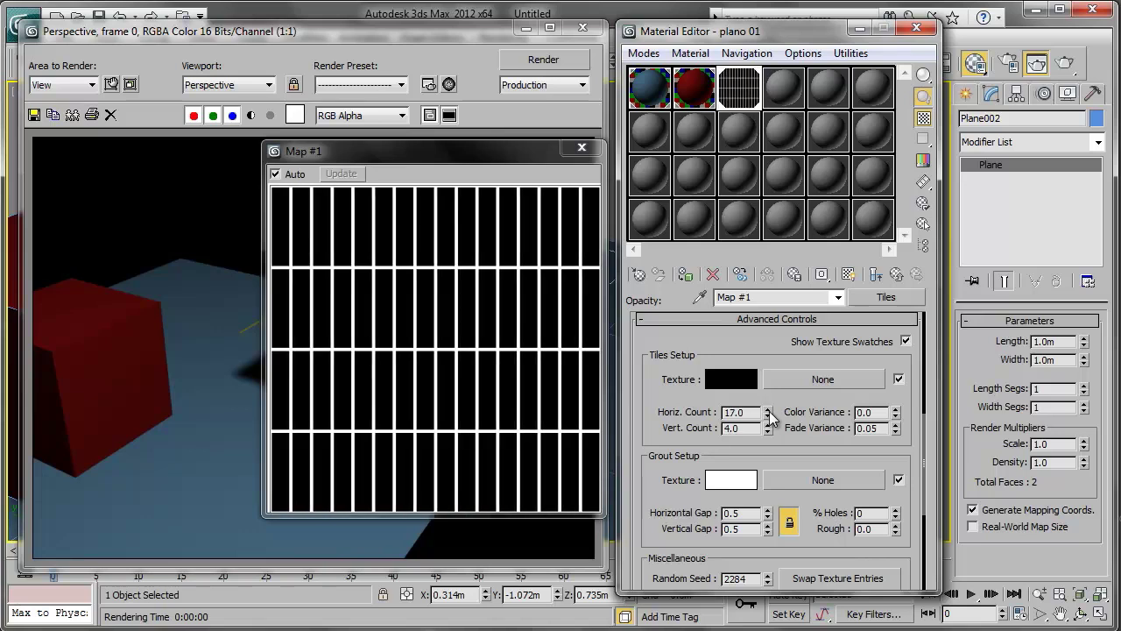
pyautogui.click(768, 409)
pyautogui.click(767, 408)
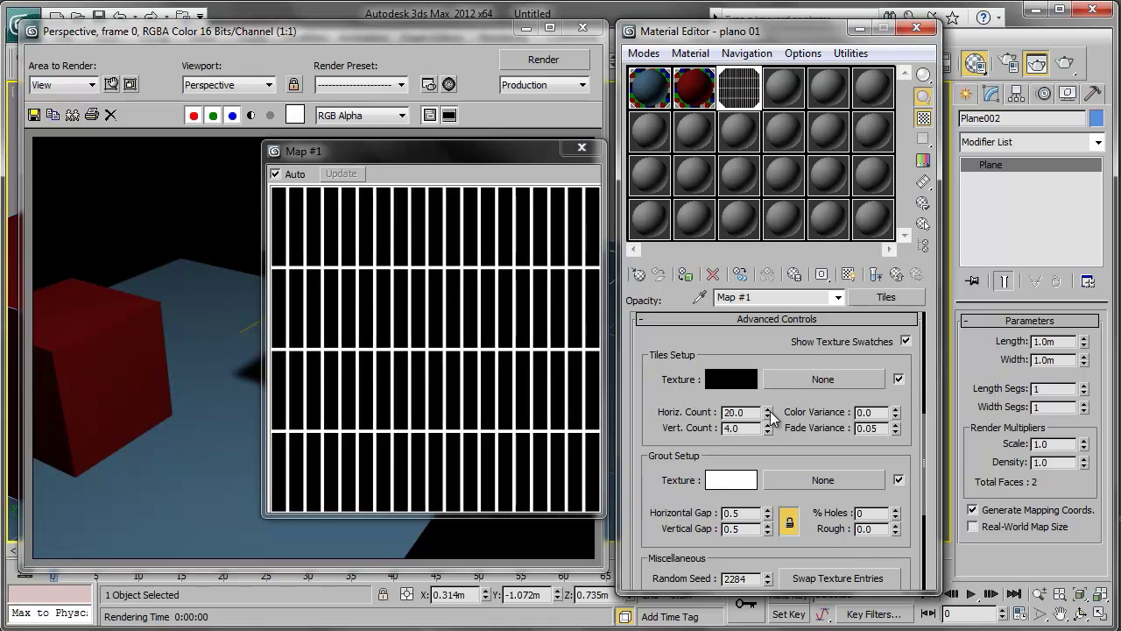
pyautogui.click(565, 63)
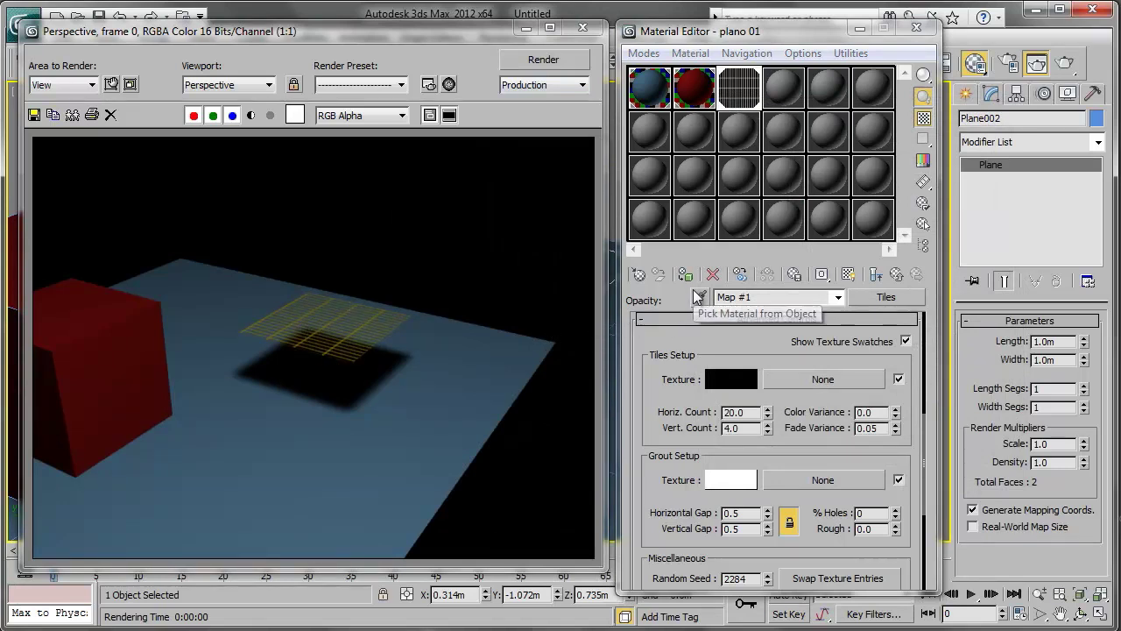
pyautogui.doubleClick(727, 101)
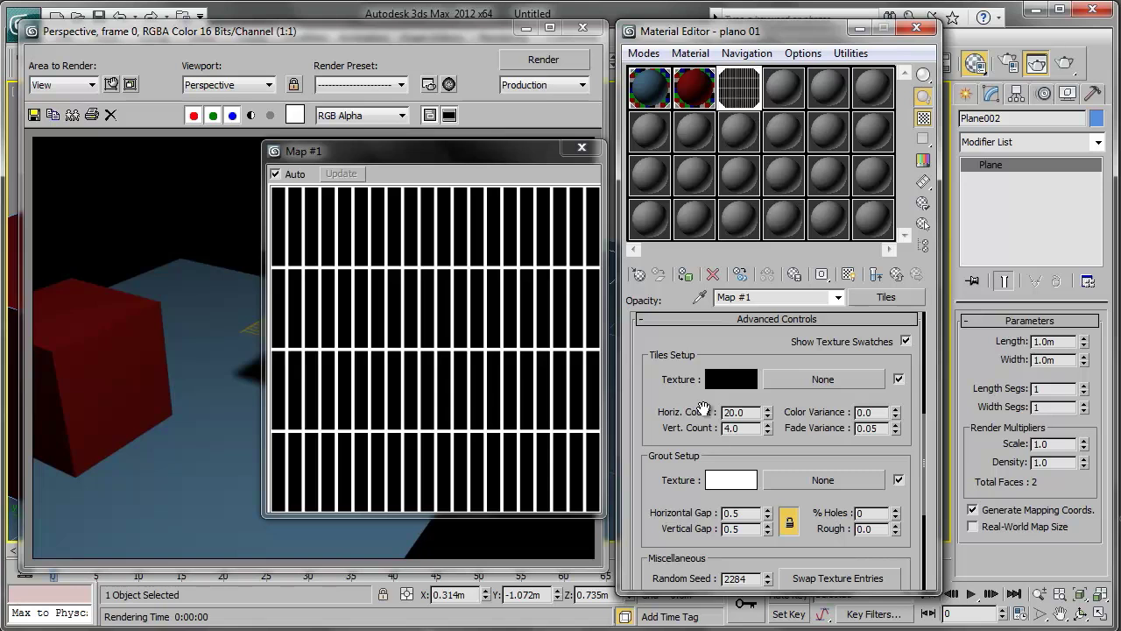
# Cancel the Material/Map Browser without picking a map and close the Map #1 tiles preview.
pyautogui.click(886, 297)
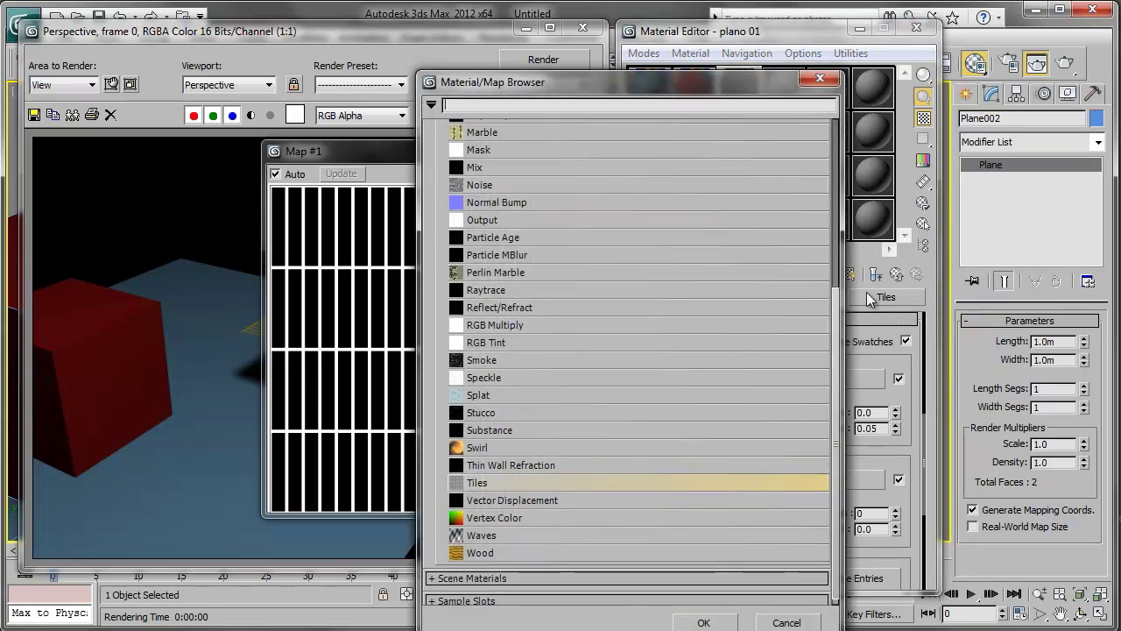
pyautogui.scroll(5, 838, 320)
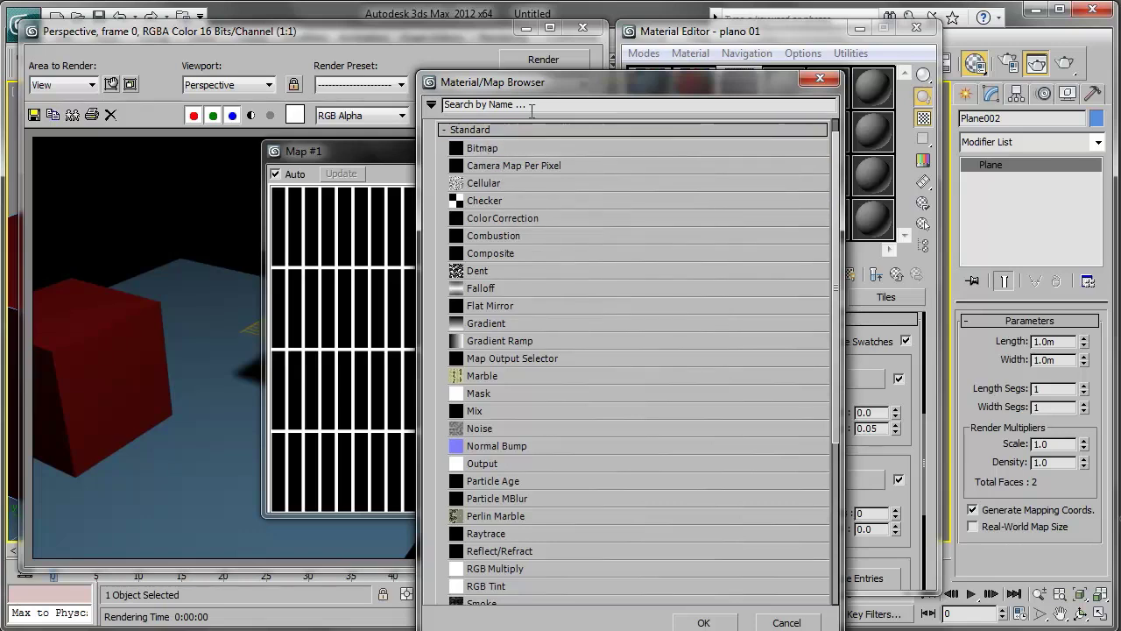
pyautogui.moveTo(557, 82); pyautogui.dragTo(503, 52)
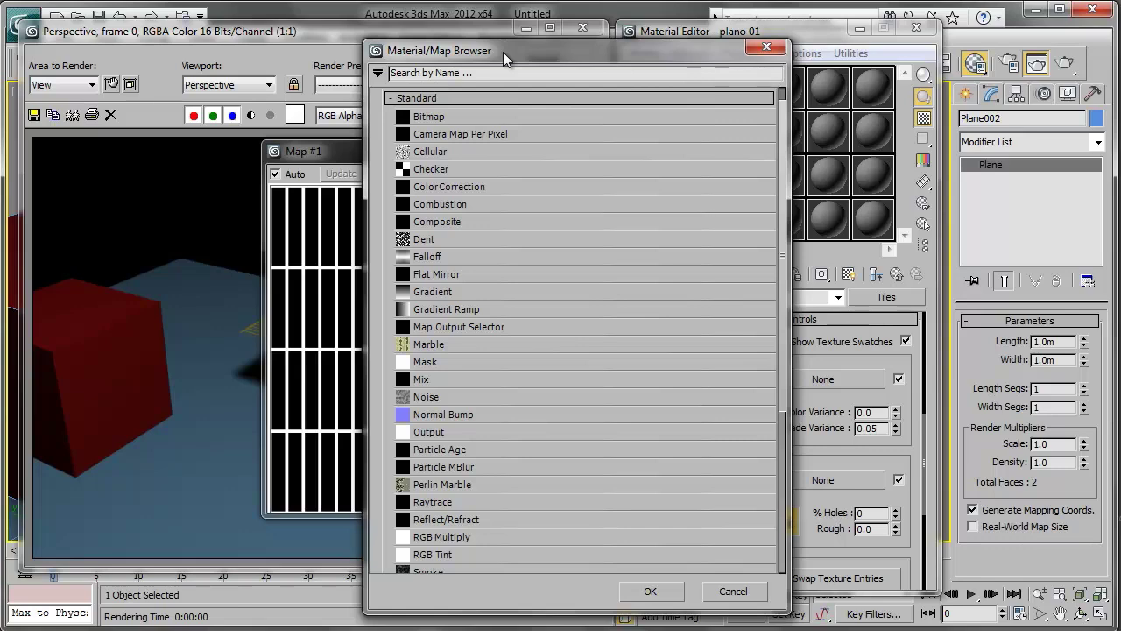
pyautogui.click(728, 590)
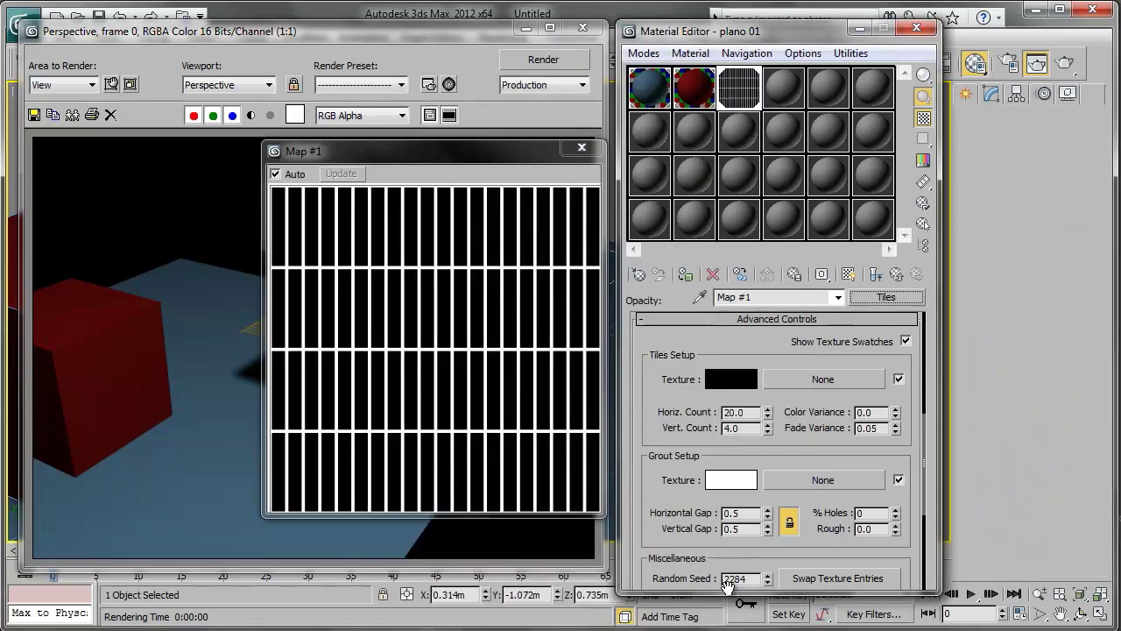
pyautogui.click(582, 147)
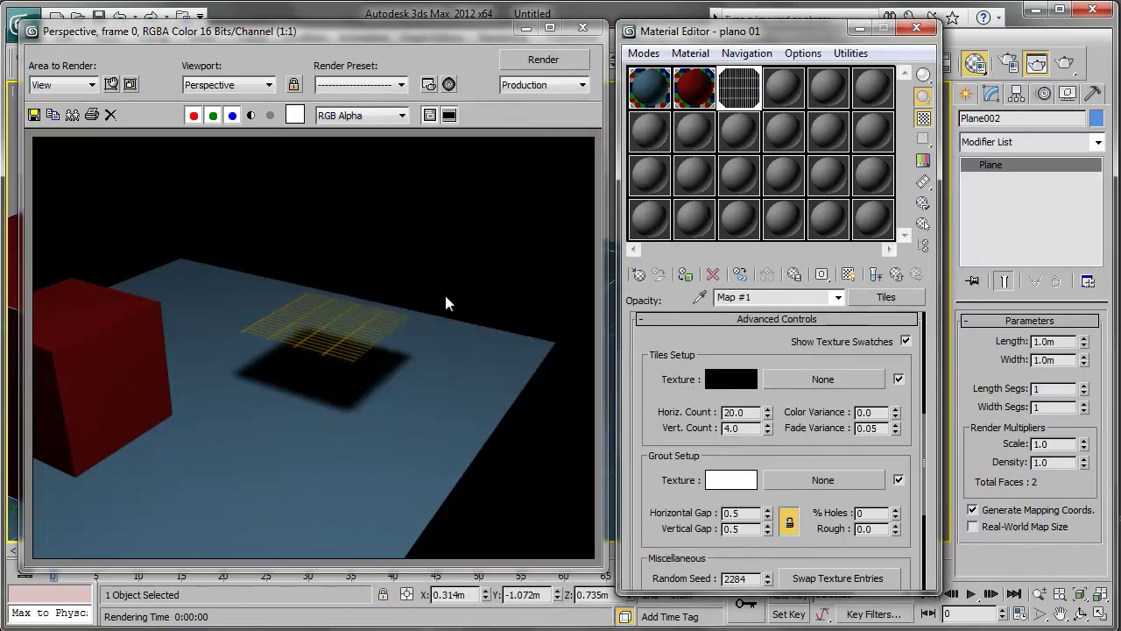
# Render the tiled plane, then render again with plano 01's Tiles opacity map switched off.
pyautogui.click(582, 28)
pyautogui.scroll(2, 456, 303)
pyautogui.scroll(2, 426, 330)
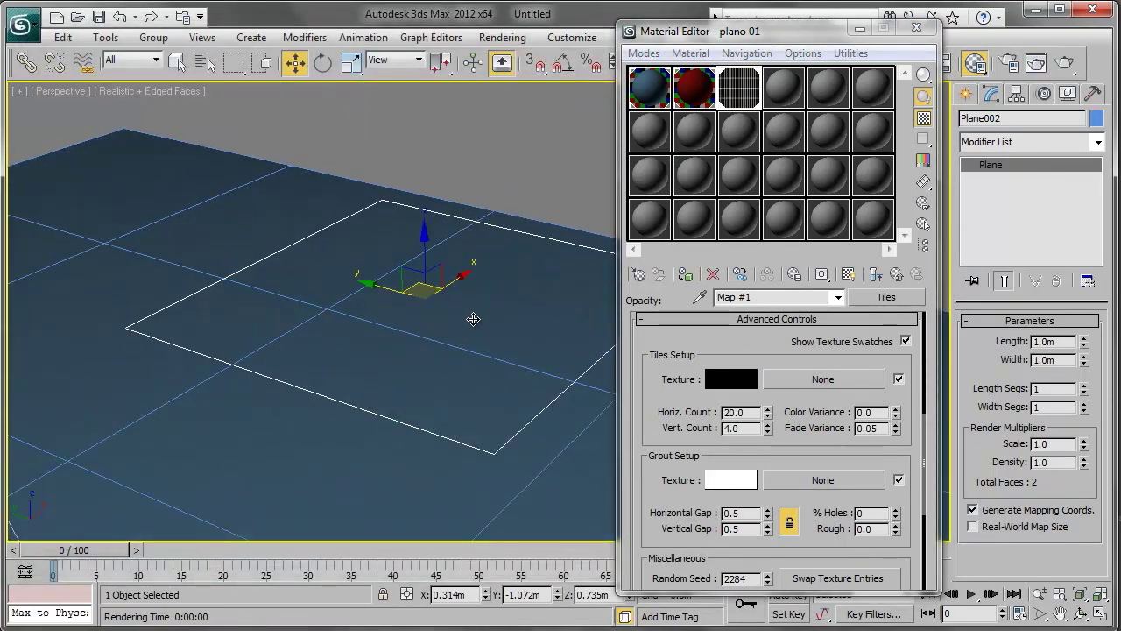
pyautogui.click(1025, 68)
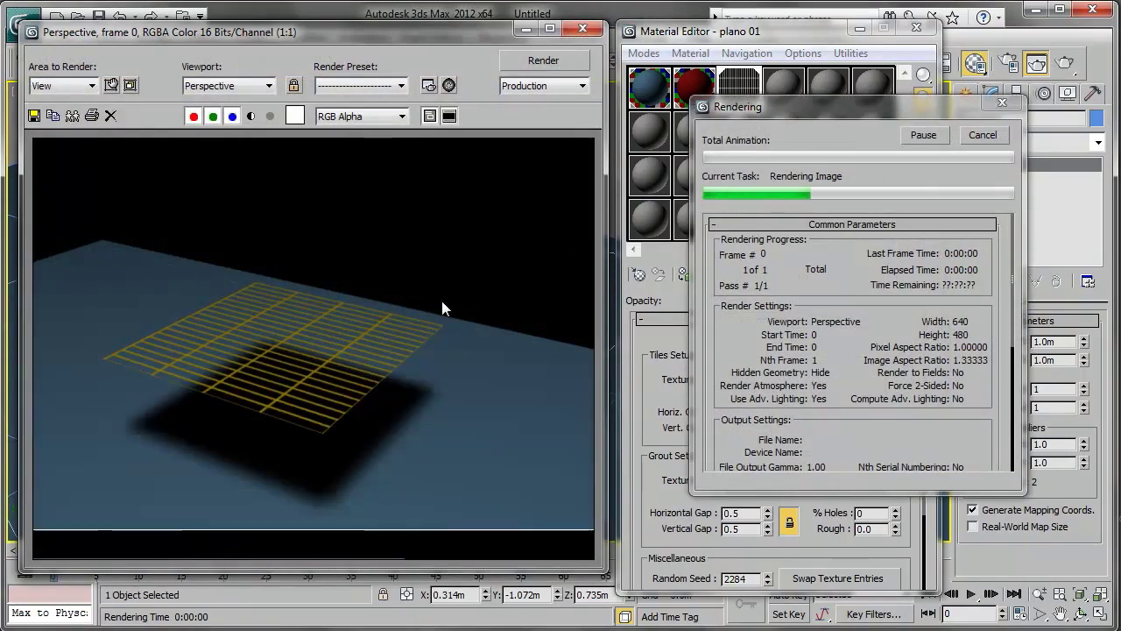
pyautogui.click(583, 28)
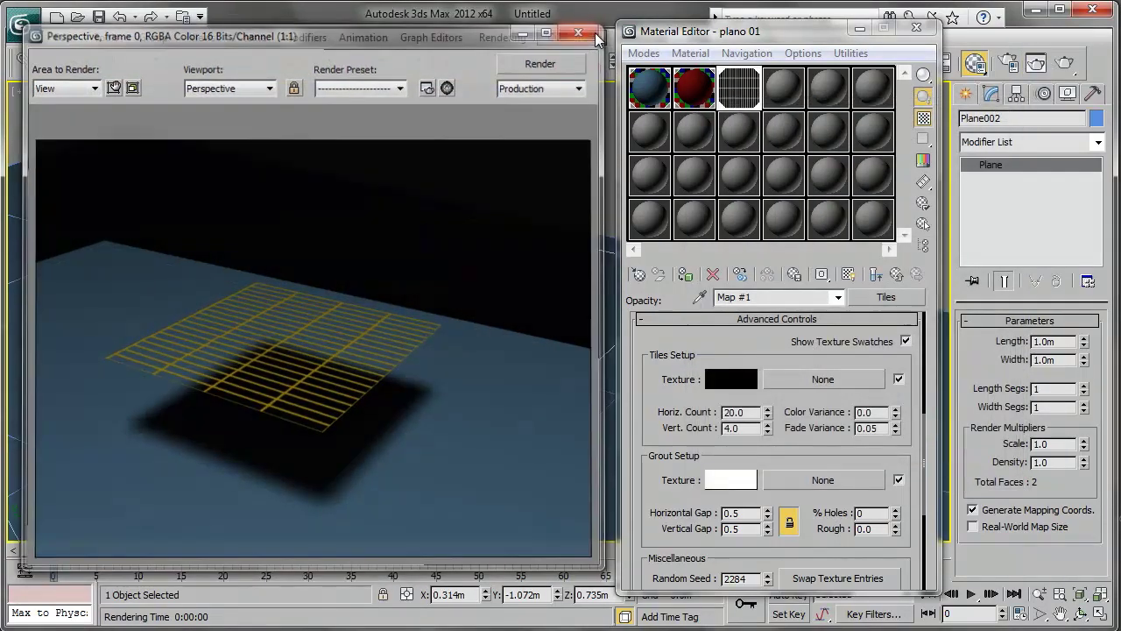
pyautogui.click(895, 275)
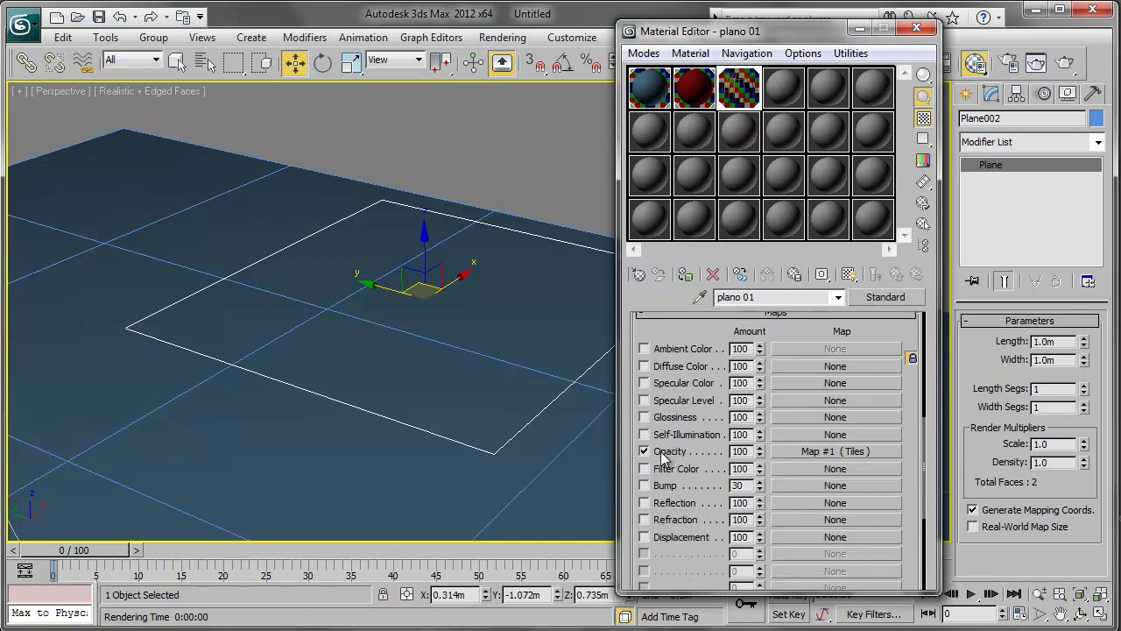
pyautogui.click(646, 452)
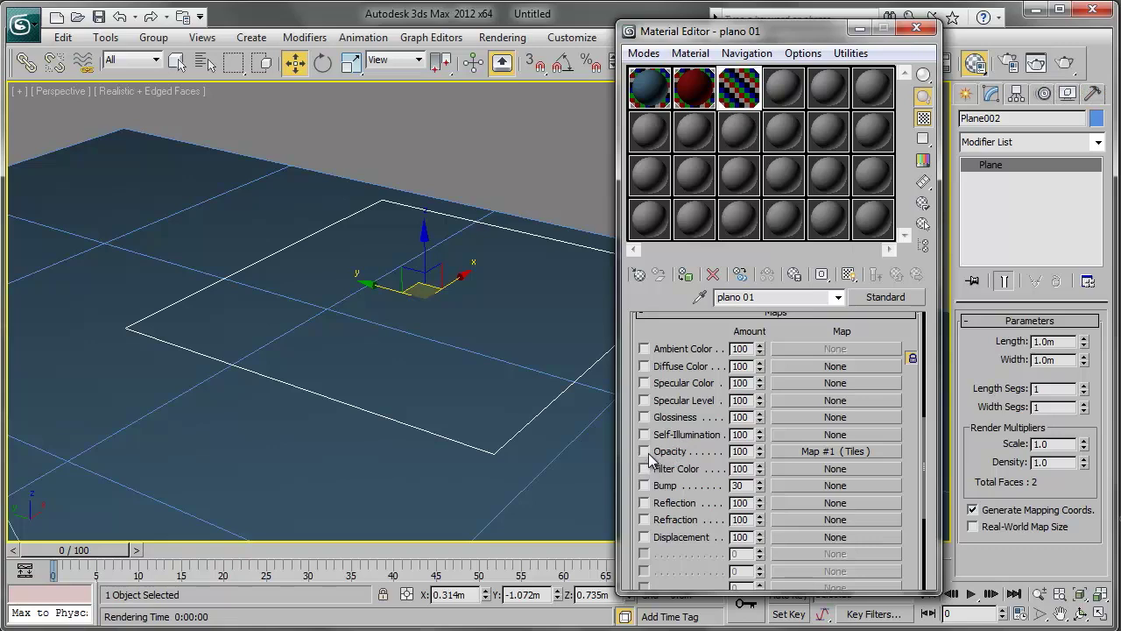
pyautogui.click(1060, 69)
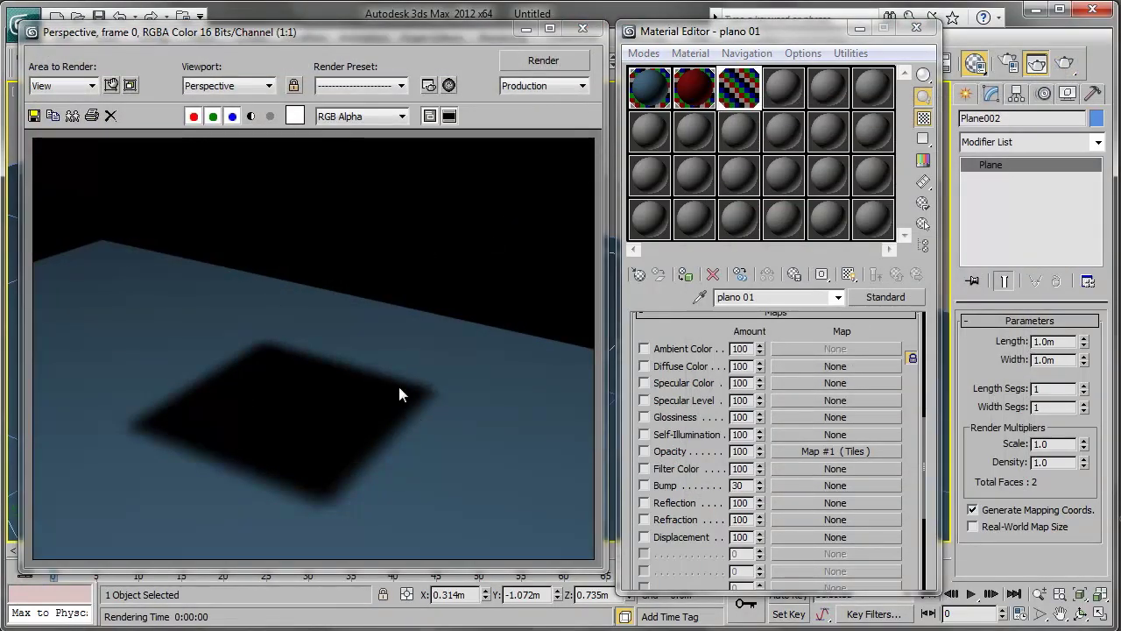
pyautogui.click(583, 28)
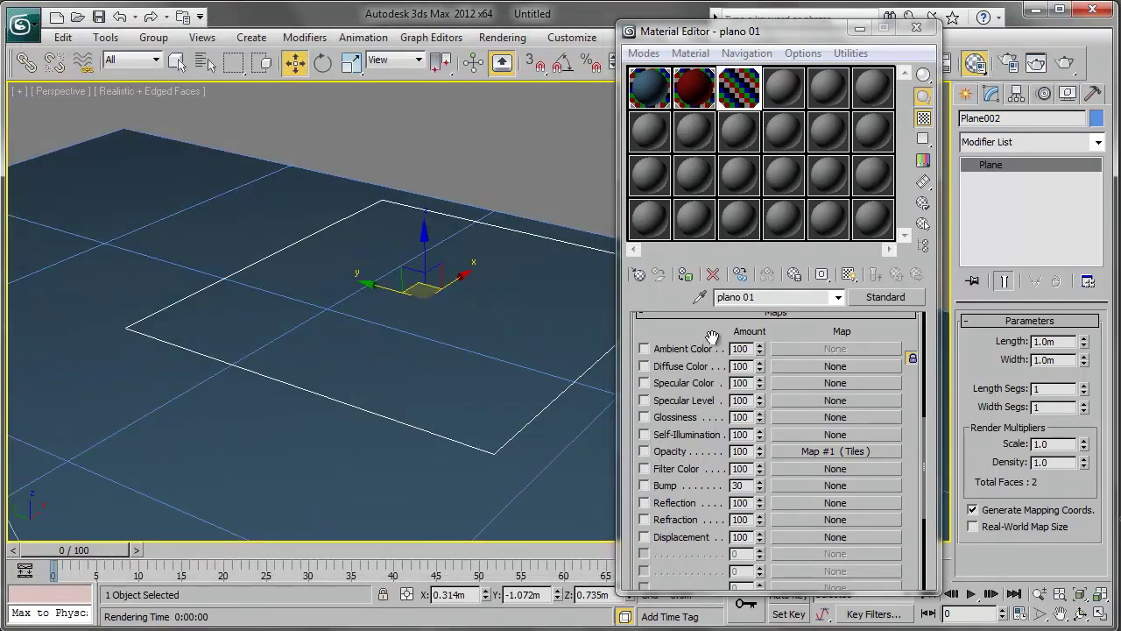
# Raise the base Opacity from 0 to 100 and compare renders with the Tiles map on and off.
pyautogui.moveTo(712, 337); pyautogui.dragTo(708, 526)
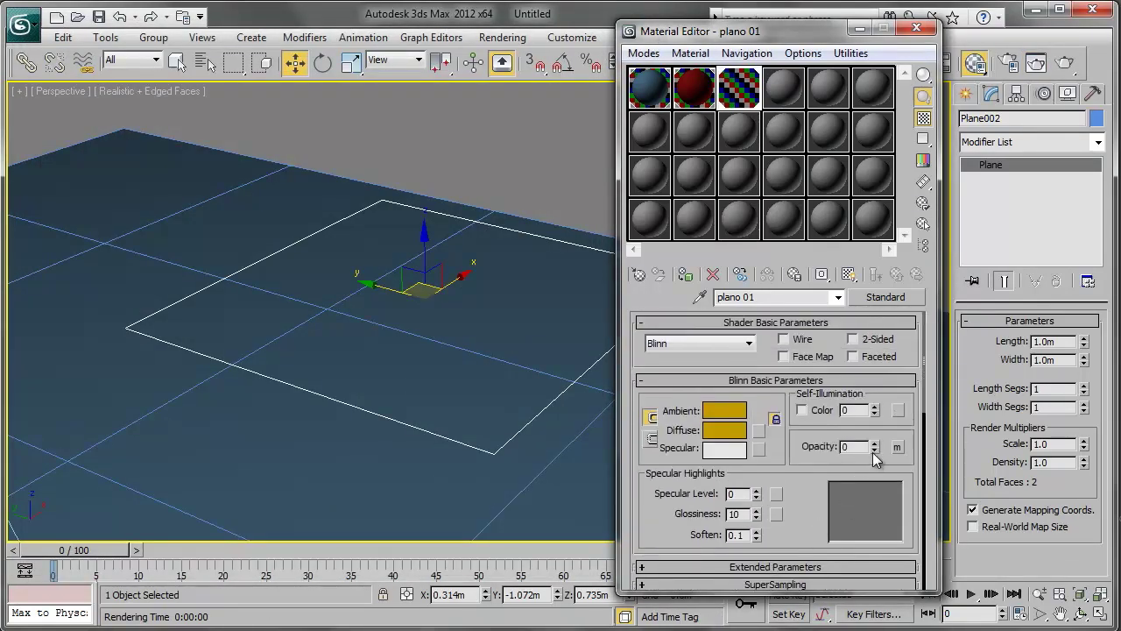
pyautogui.moveTo(875, 446); pyautogui.dragTo(879, 301)
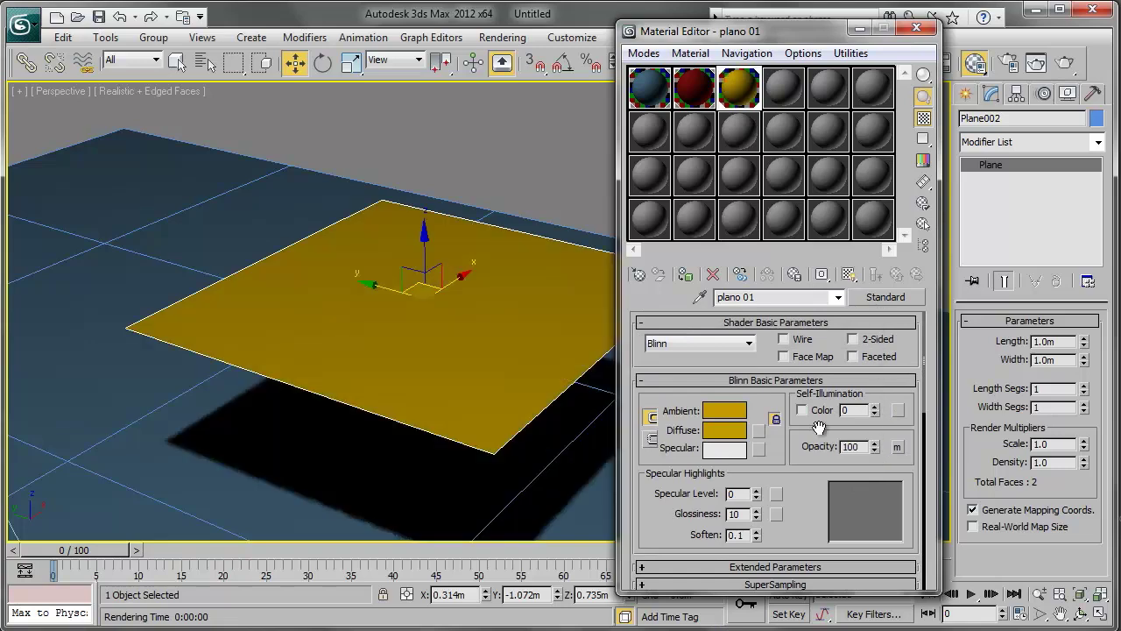
pyautogui.moveTo(809, 506); pyautogui.dragTo(844, 211)
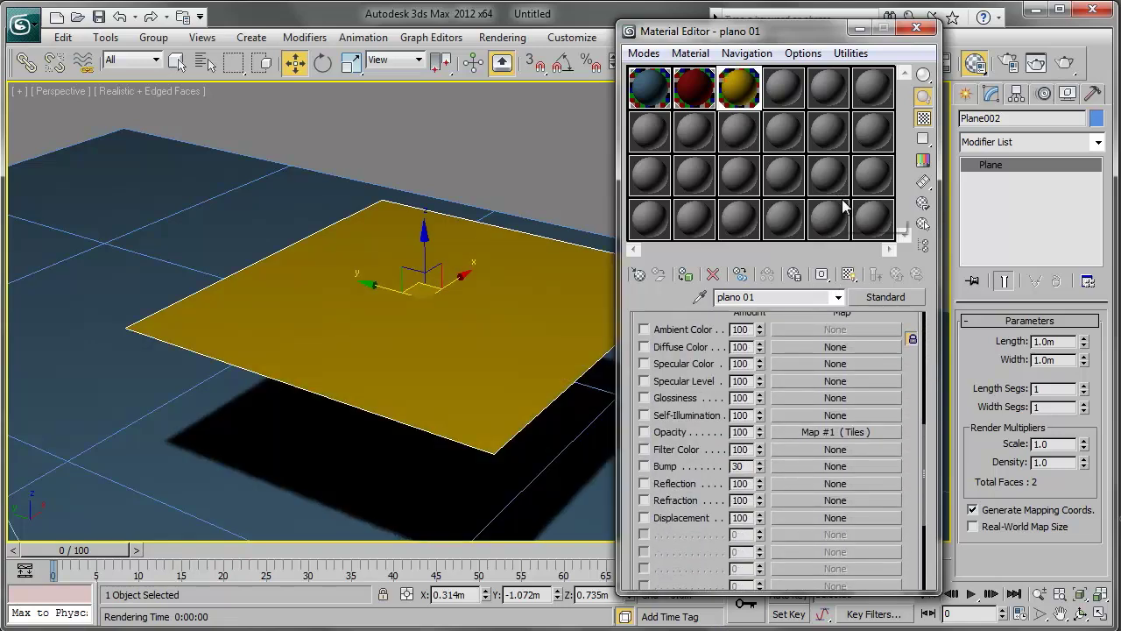
pyautogui.click(1036, 62)
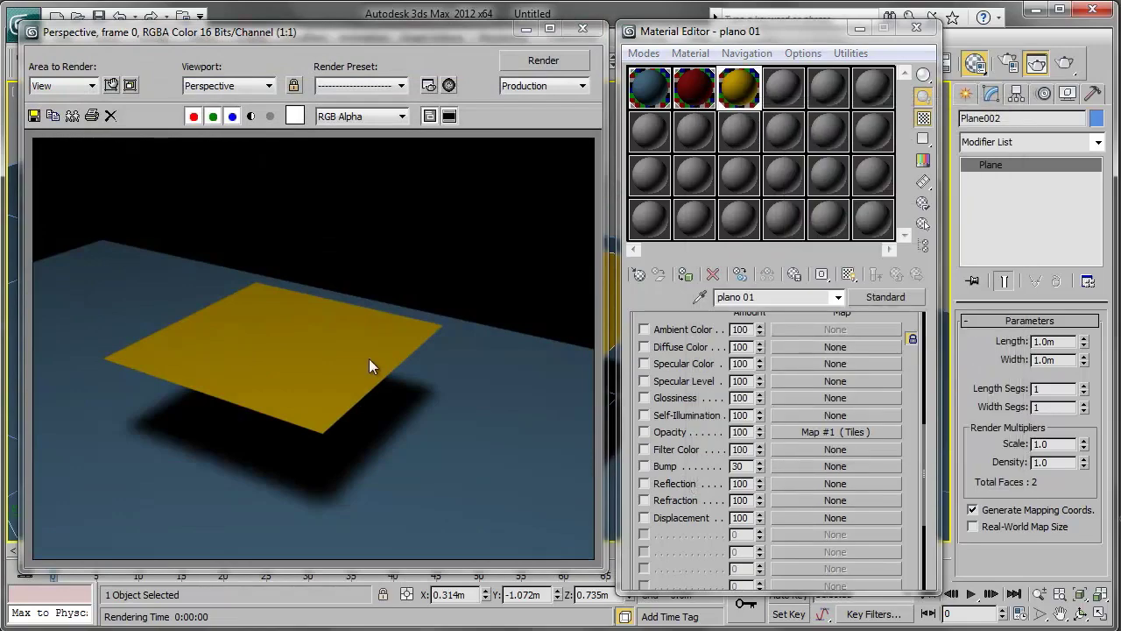
pyautogui.click(582, 28)
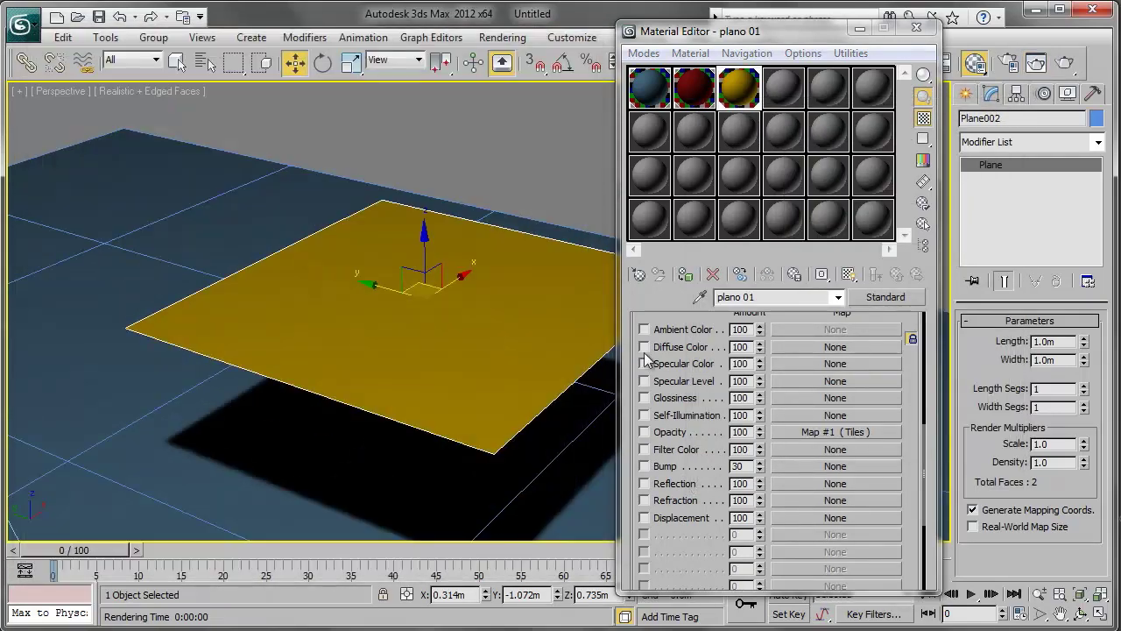
pyautogui.click(644, 432)
pyautogui.click(1037, 62)
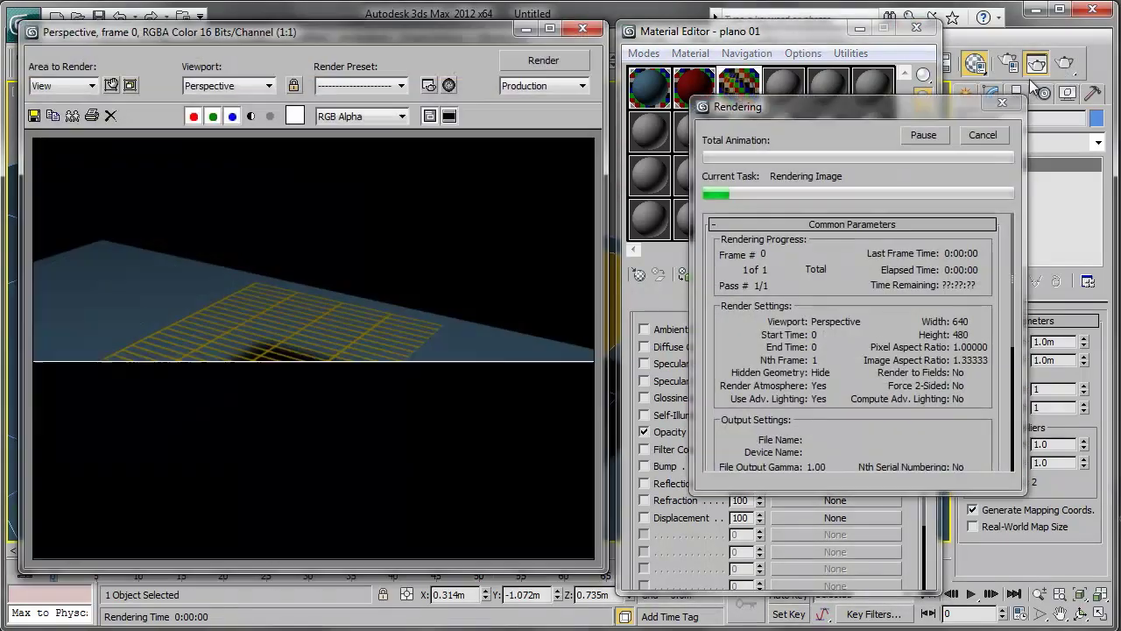
pyautogui.click(583, 29)
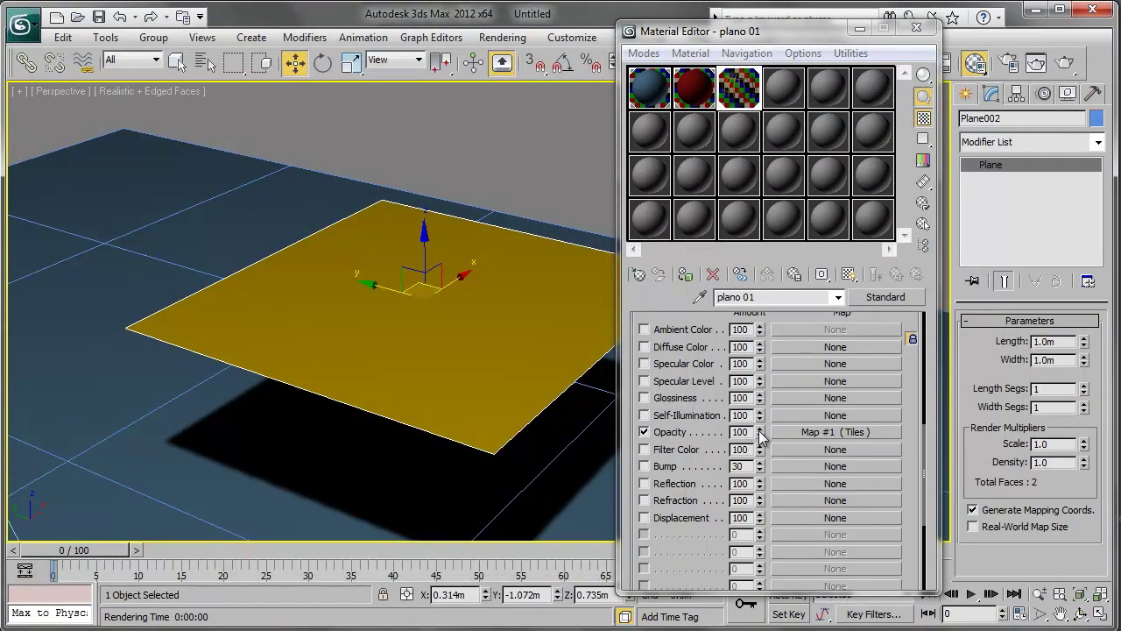
pyautogui.click(646, 433)
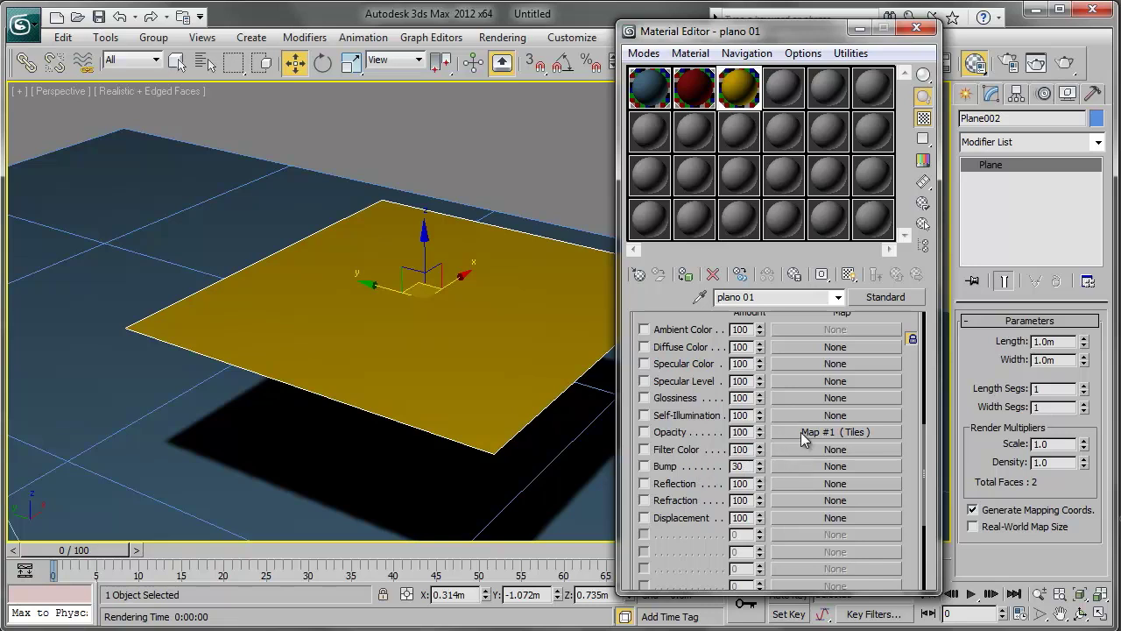
# Drag the opacity Tiles map onto the Bump map slot.
pyautogui.moveTo(805, 431)
pyautogui.mouseDown()
pyautogui.moveTo(762, 471)
pyautogui.moveTo(795, 464)
pyautogui.mouseUp()
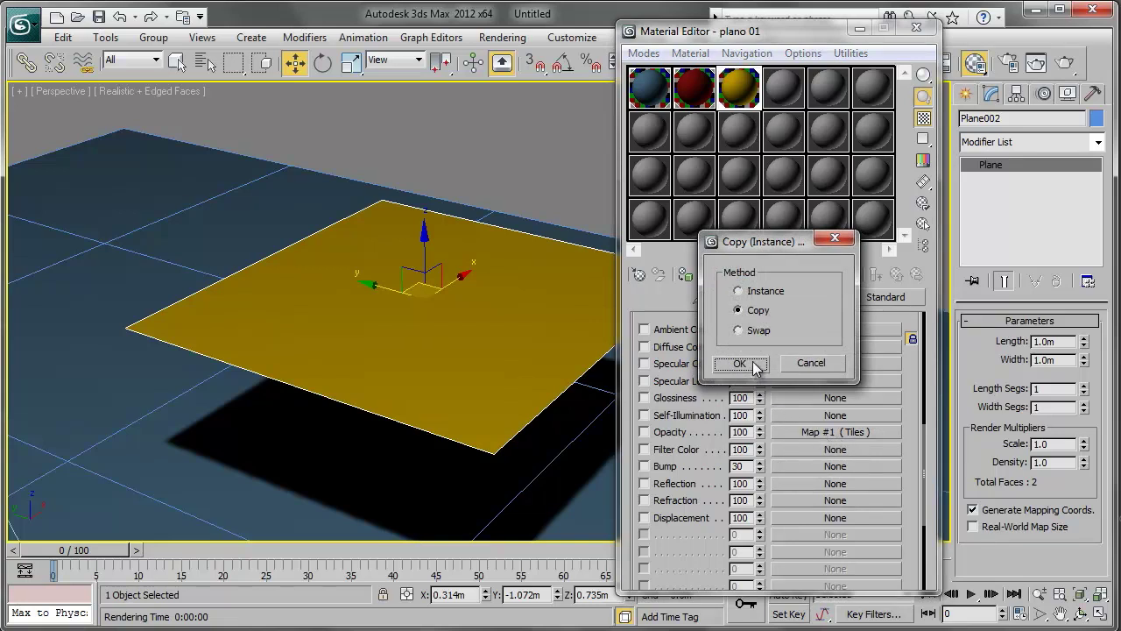
# Choose Swap in the Copy (Instance) dialog for the Tiles map.
pyautogui.click(750, 331)
# Confirm the Tiles map as plano 01's bump and open a magnified material preview.
pyautogui.click(761, 362)
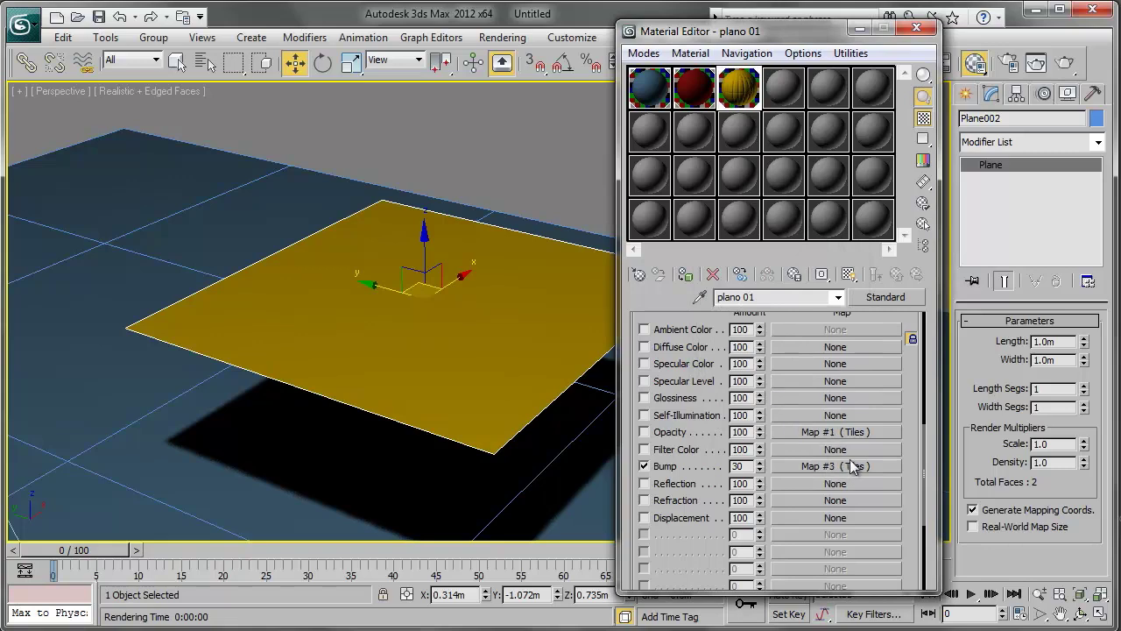
pyautogui.doubleClick(749, 102)
pyautogui.moveTo(497, 157); pyautogui.dragTo(411, 131)
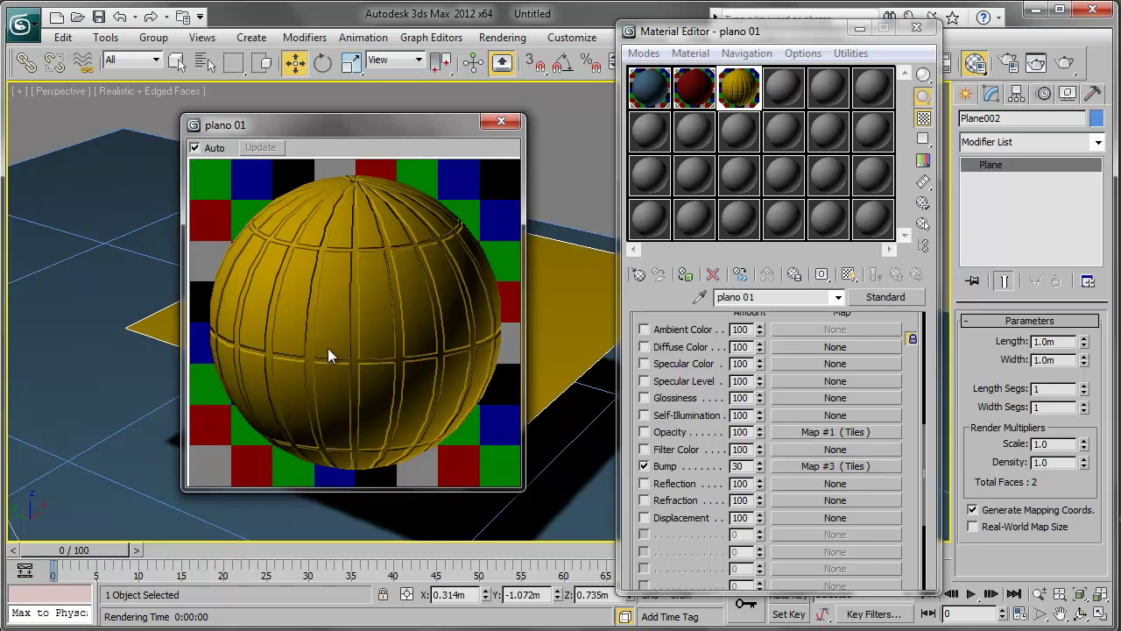
# Render the plane with the Tiles bump at 30, then close the render and preview.
pyautogui.click(1062, 63)
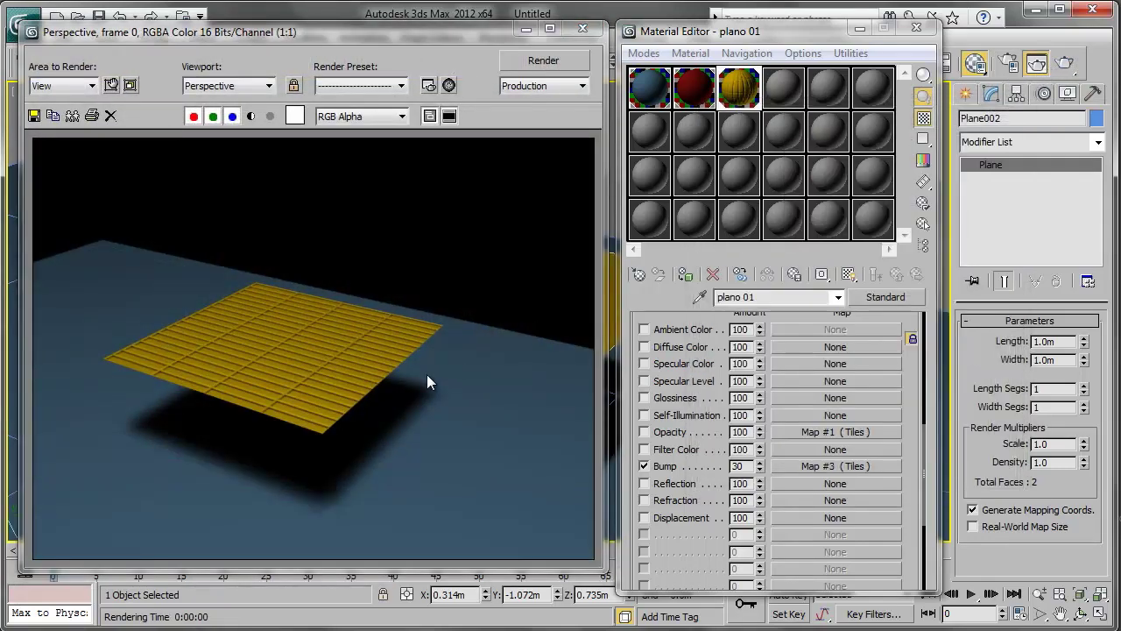
pyautogui.scroll(1, 298, 396)
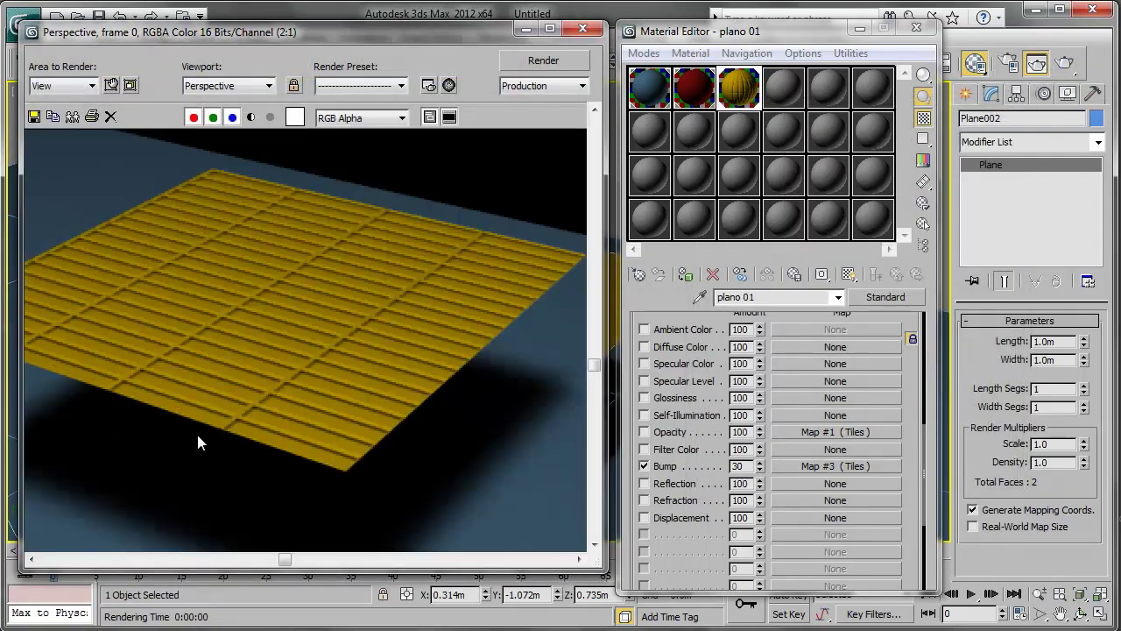
pyautogui.scroll(-1, 316, 391)
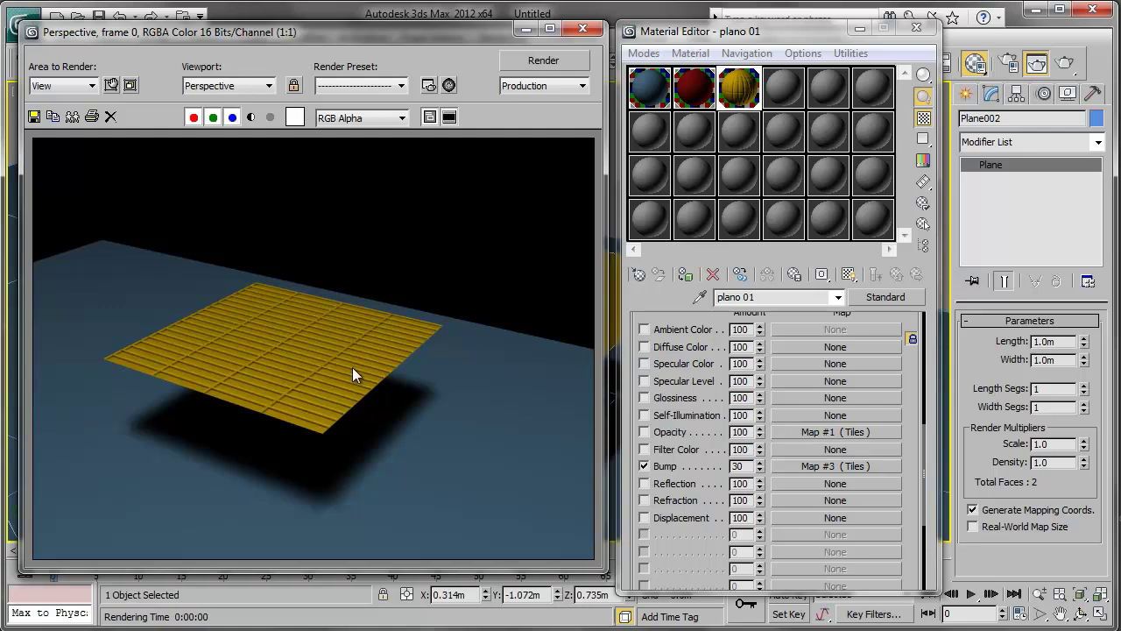
pyautogui.click(583, 31)
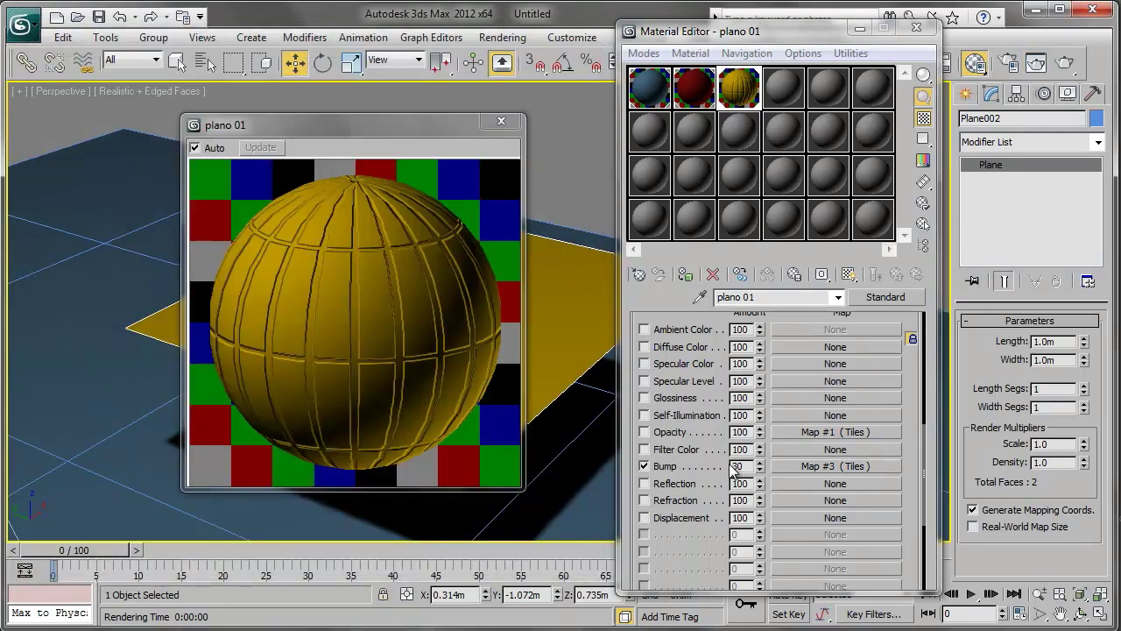
pyautogui.click(501, 122)
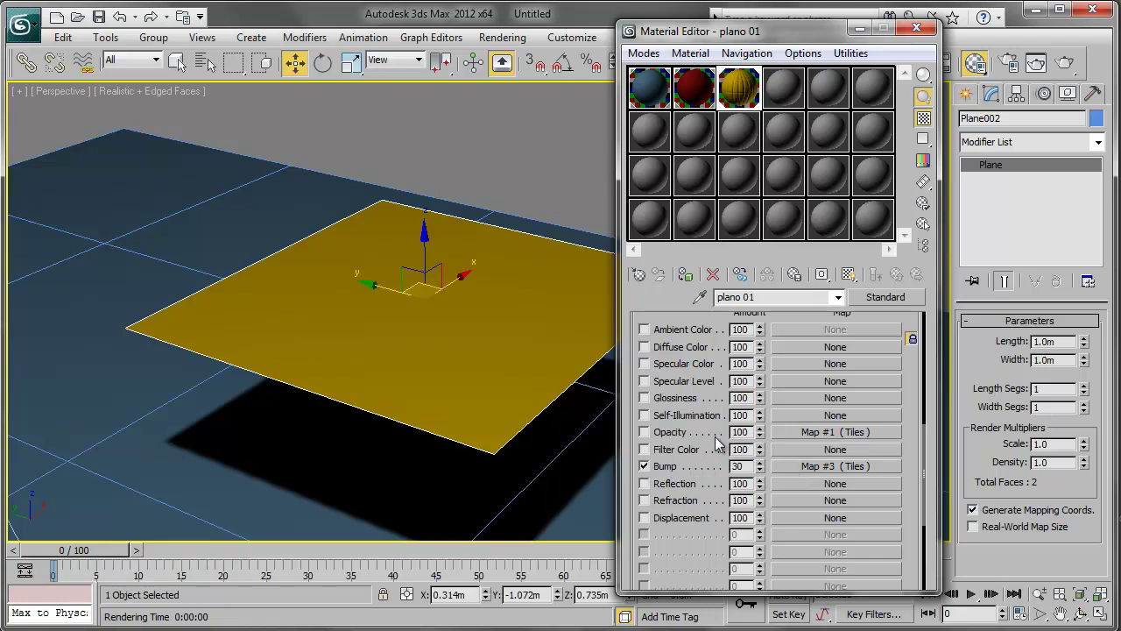
# Open the Map #3 bump Tiles settings with a large preview and set Horiz. Count to 4.
pyautogui.click(798, 468)
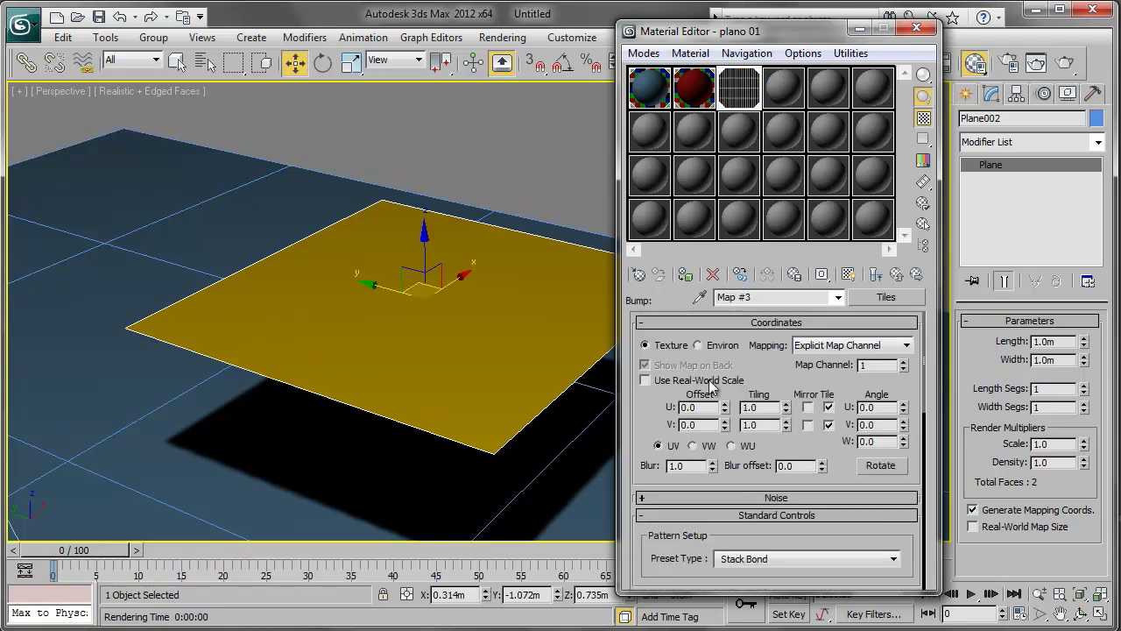
pyautogui.doubleClick(746, 101)
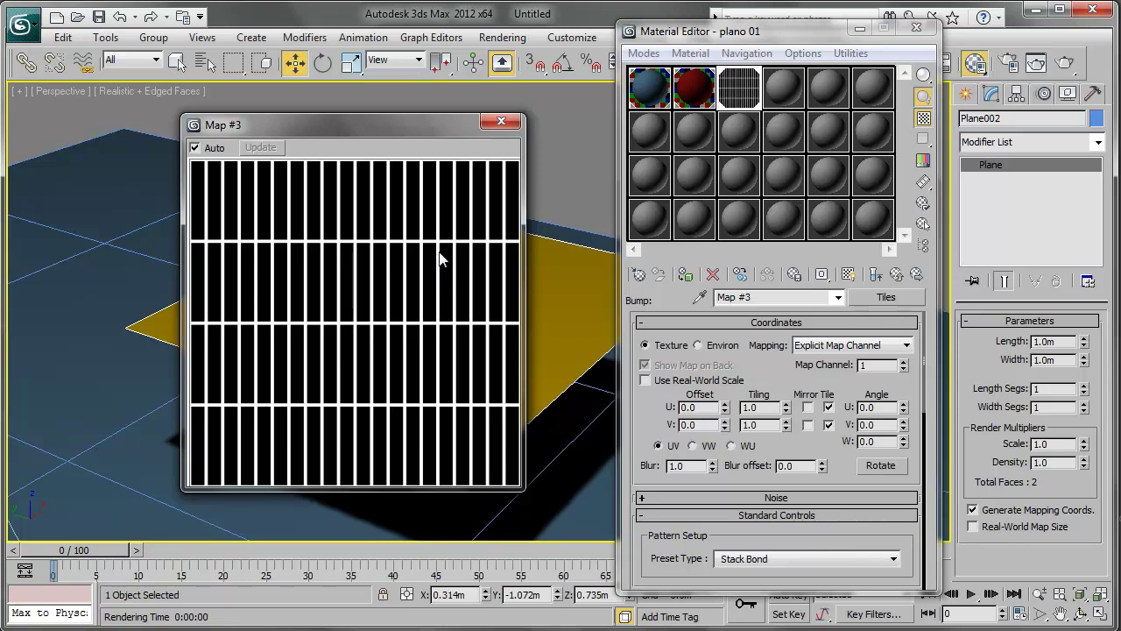
pyautogui.moveTo(666, 429); pyautogui.dragTo(676, 331)
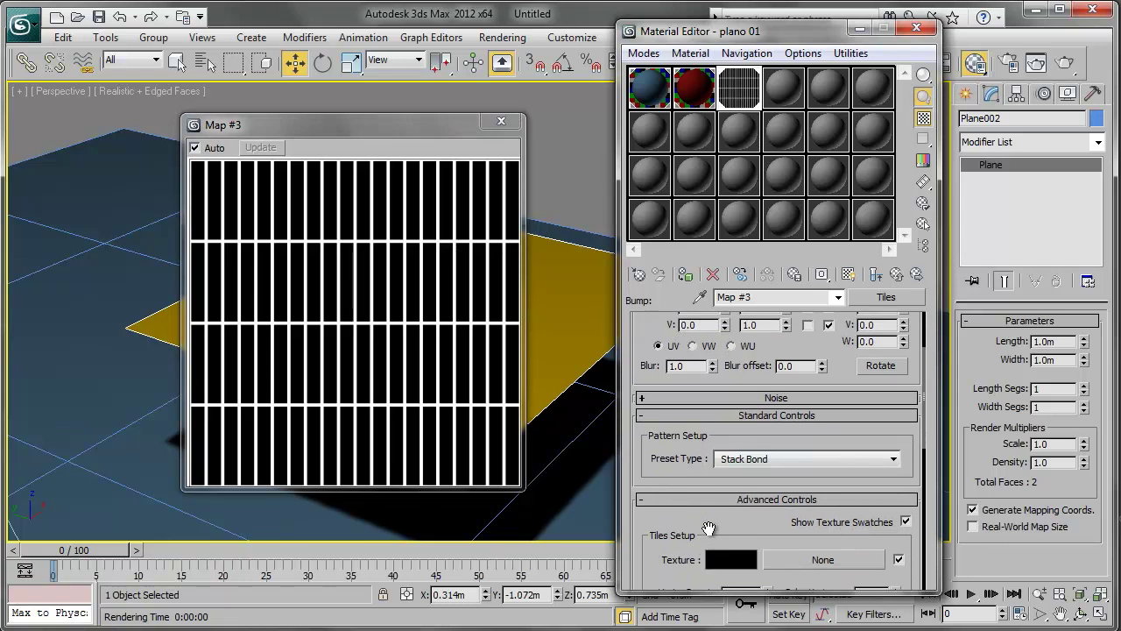
pyautogui.moveTo(707, 528); pyautogui.dragTo(706, 439)
pyautogui.doubleClick(738, 503)
pyautogui.write('4')
pyautogui.press('Return')
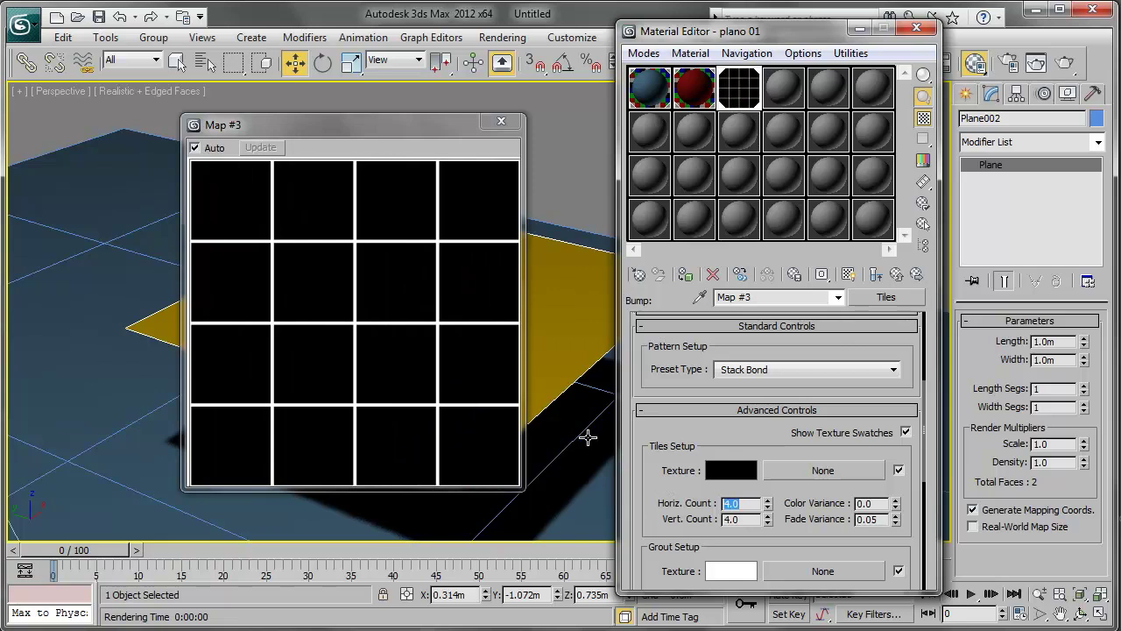
# Swap colours to white tiles with black grout and render the plane.
pyautogui.moveTo(686, 506); pyautogui.dragTo(689, 461)
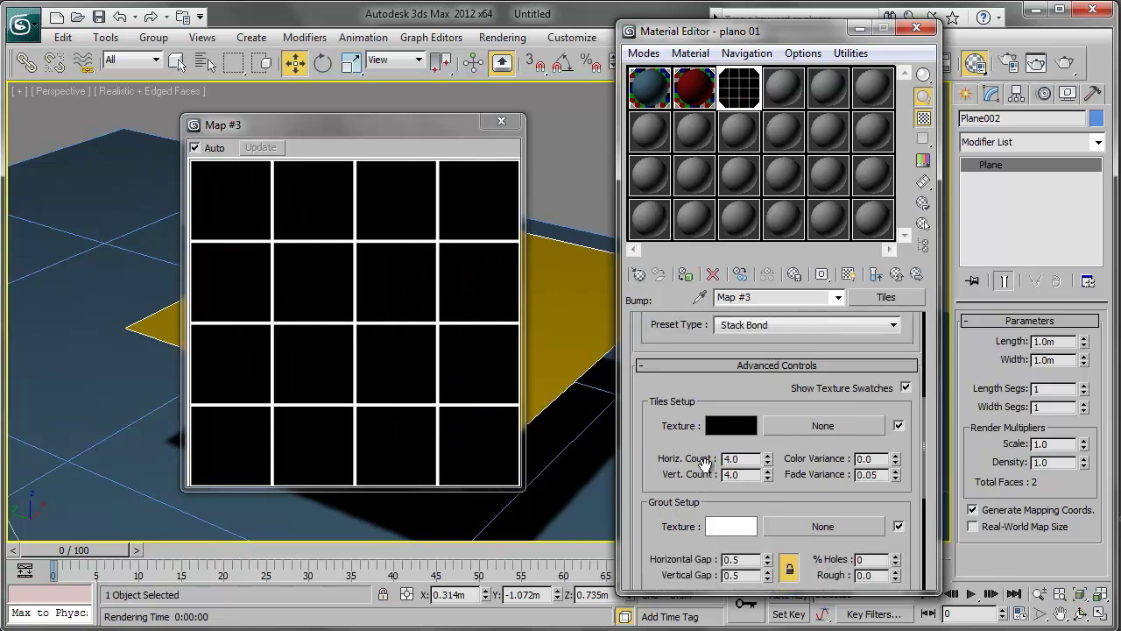
pyautogui.moveTo(730, 425)
pyautogui.mouseDown()
pyautogui.moveTo(712, 506)
pyautogui.moveTo(731, 526)
pyautogui.mouseUp()
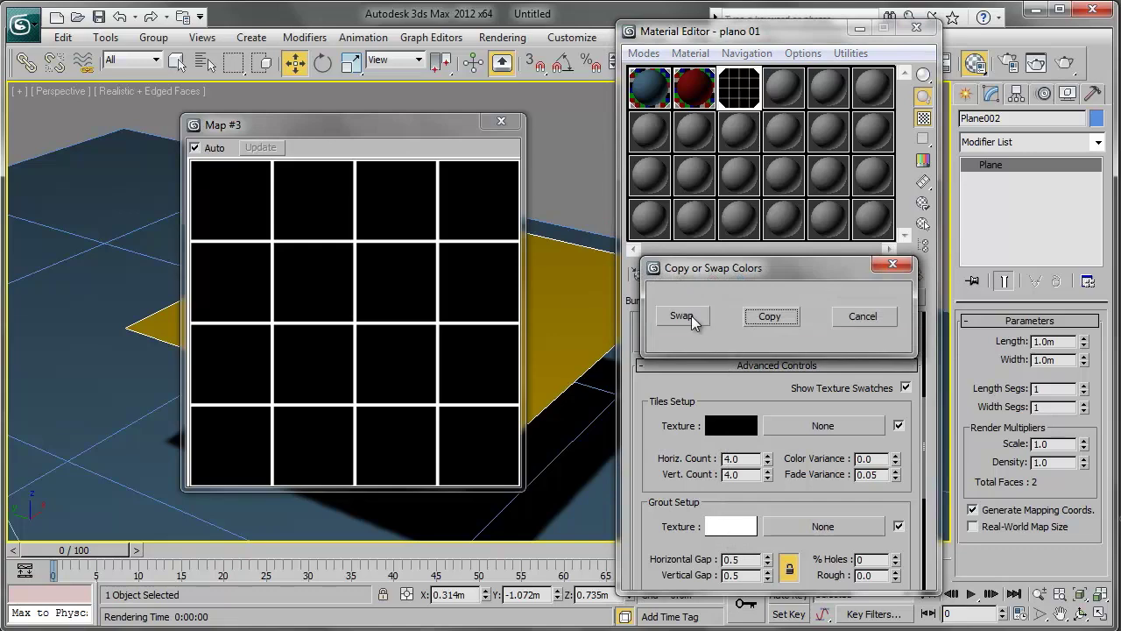
pyautogui.click(688, 319)
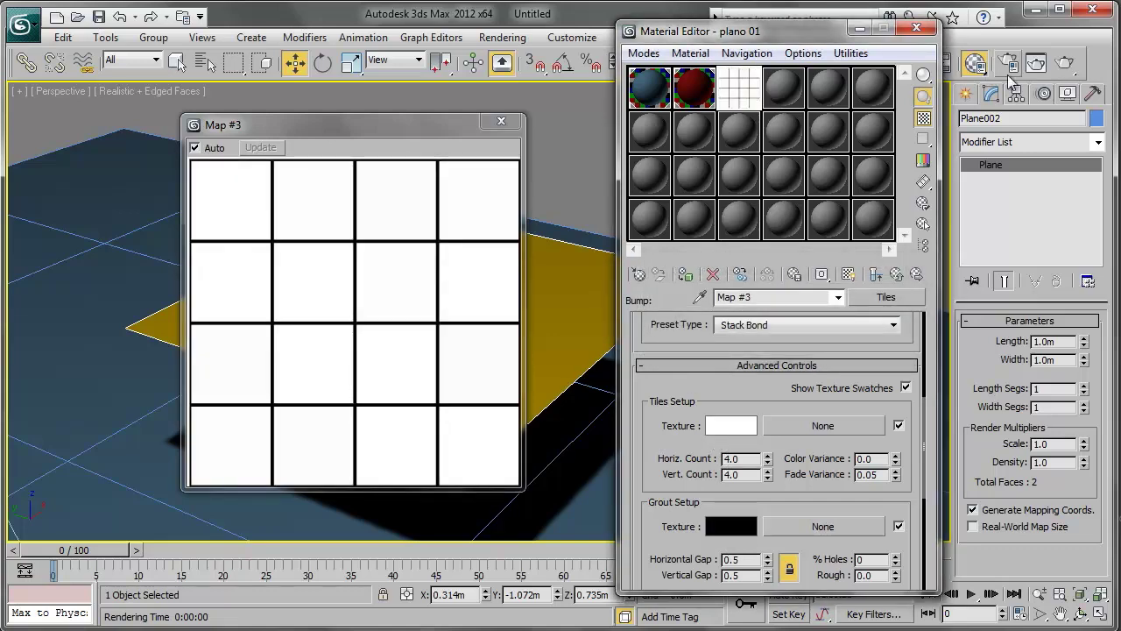
pyautogui.click(1032, 67)
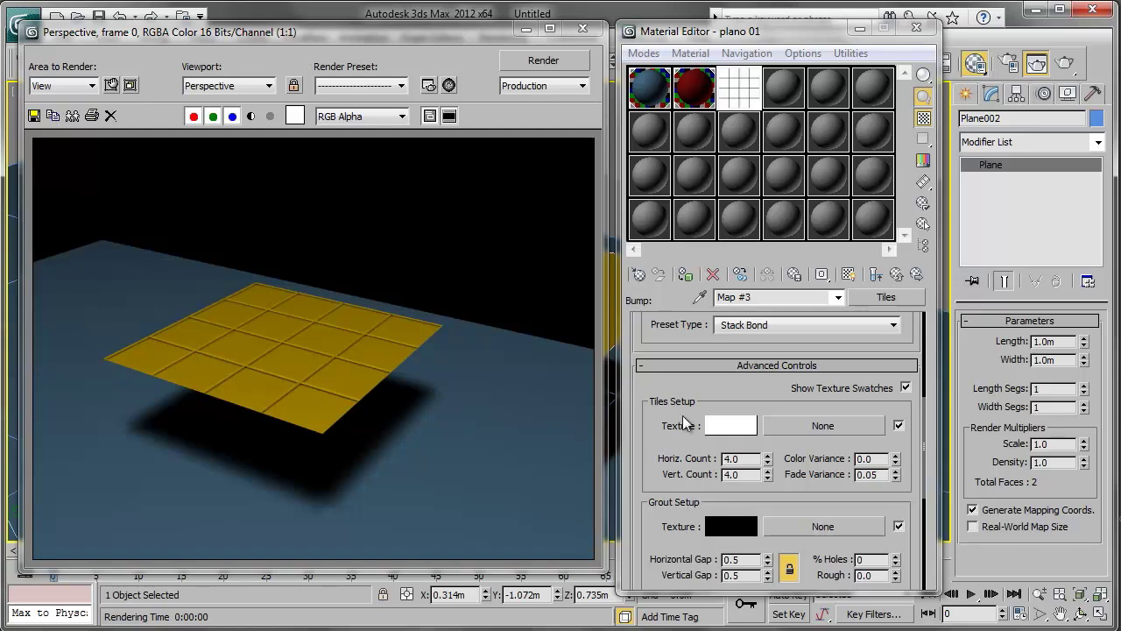
# Restore black tiles with white grout, re-render, and return to plano 01's Maps rollout.
pyautogui.moveTo(733, 426); pyautogui.dragTo(731, 525)
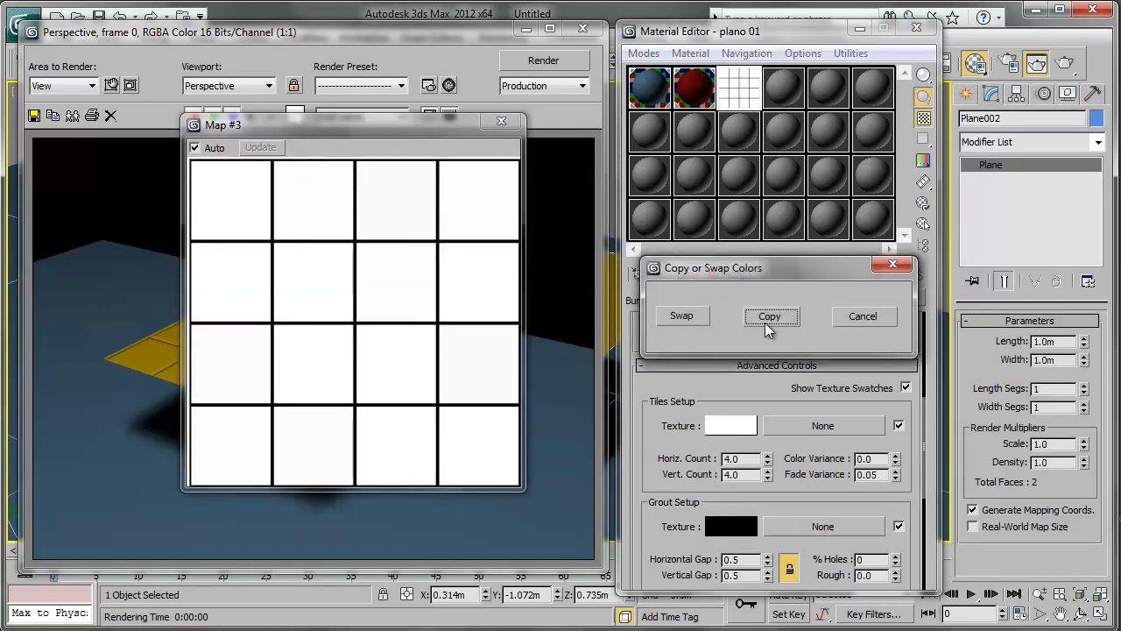
pyautogui.click(692, 316)
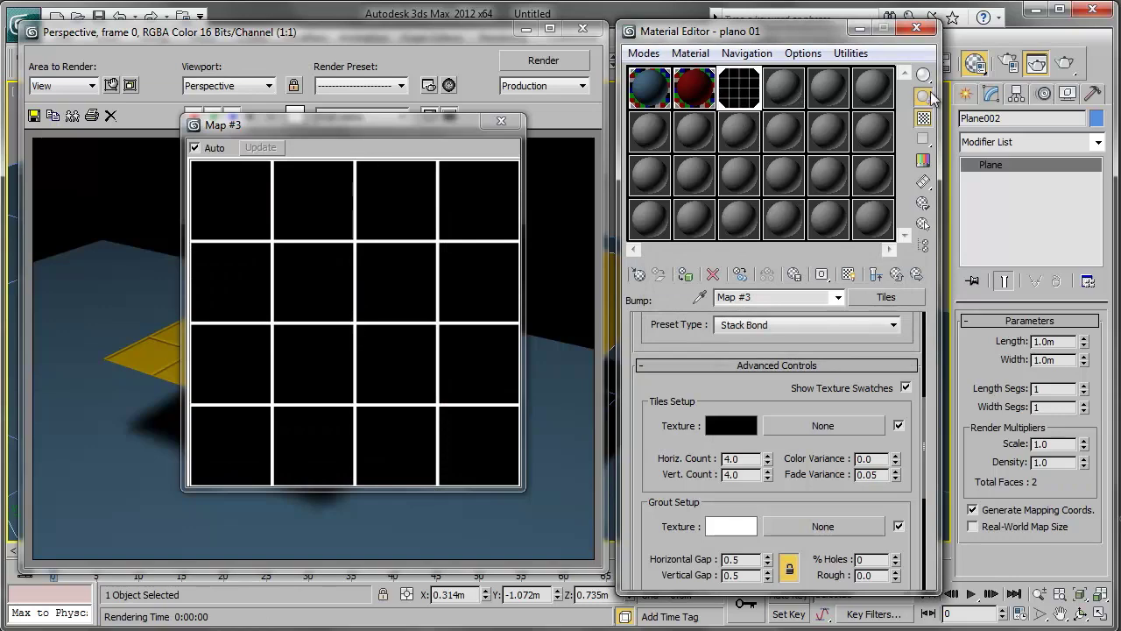
pyautogui.click(1058, 66)
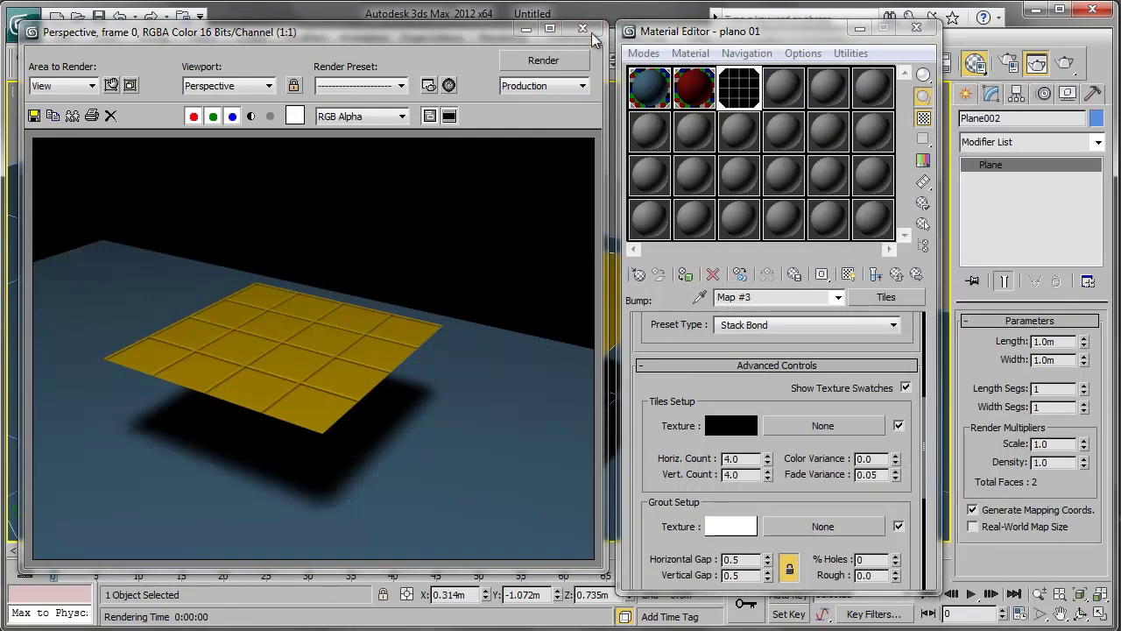
pyautogui.click(894, 273)
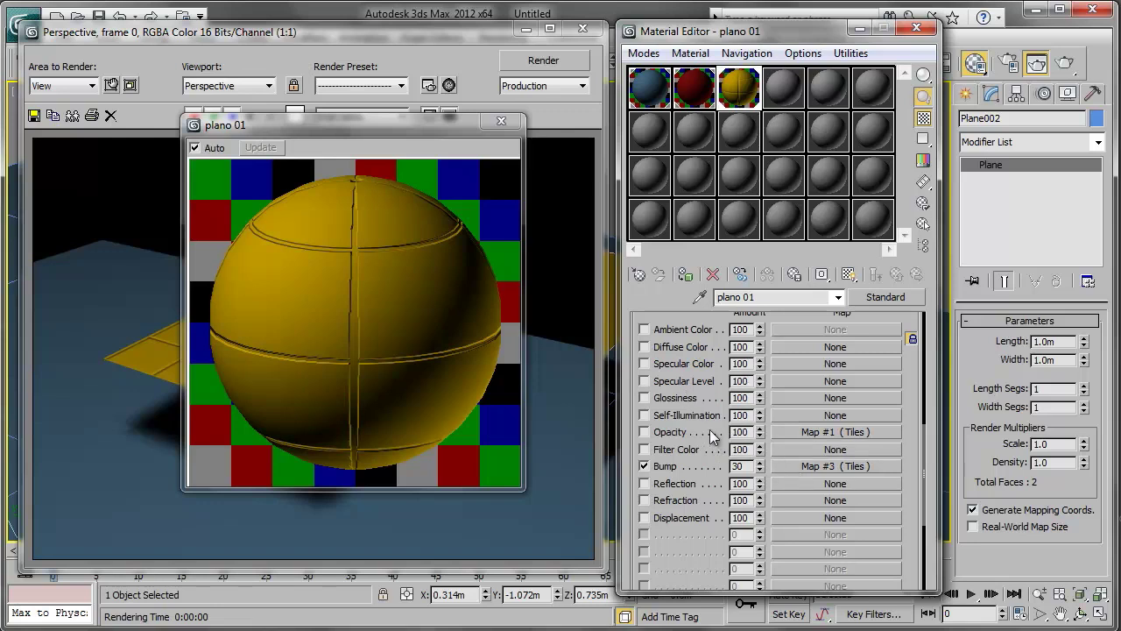
# Render the plane with Bump unchecked, then re-enable the Tiles bump, render, and close the frames.
pyautogui.moveTo(689, 530); pyautogui.dragTo(688, 551)
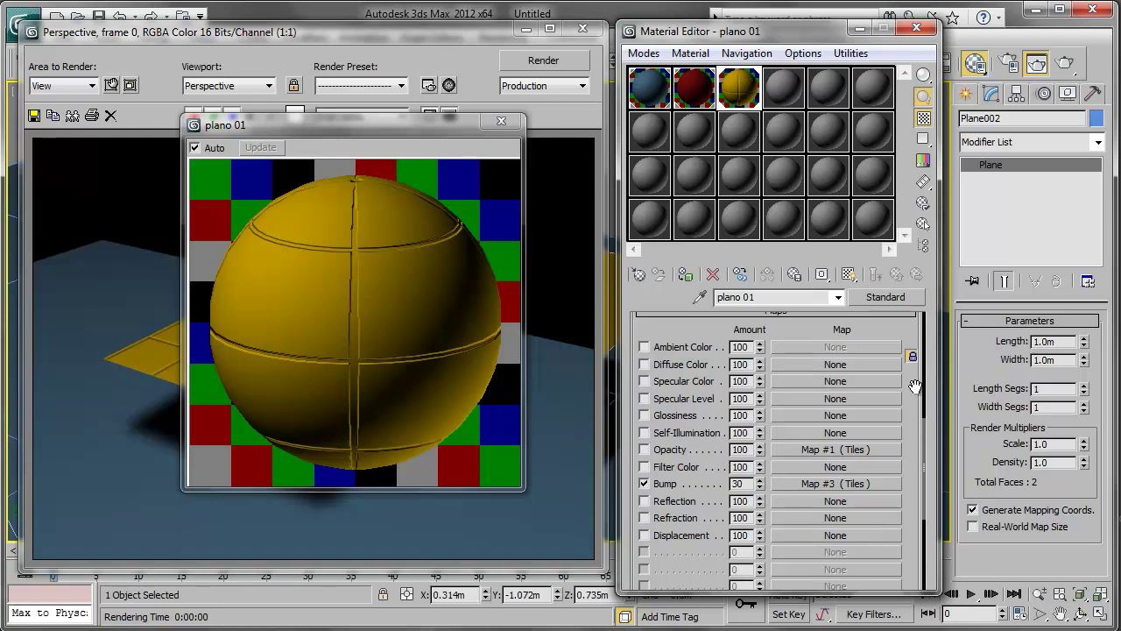
pyautogui.moveTo(915, 386); pyautogui.dragTo(914, 608)
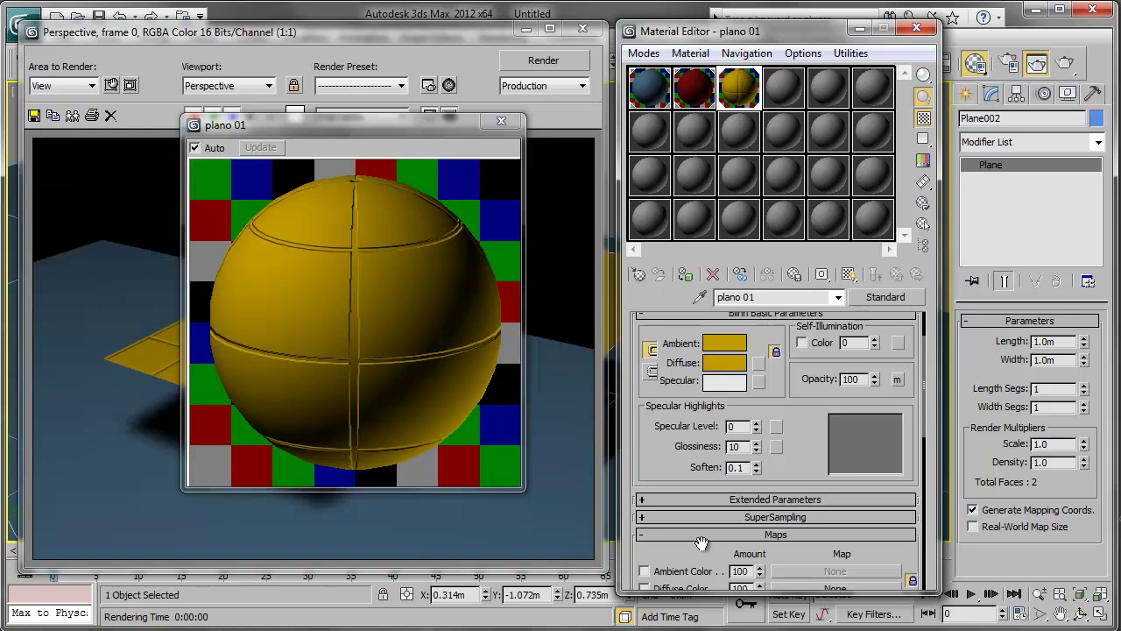
pyautogui.moveTo(701, 543); pyautogui.dragTo(720, 347)
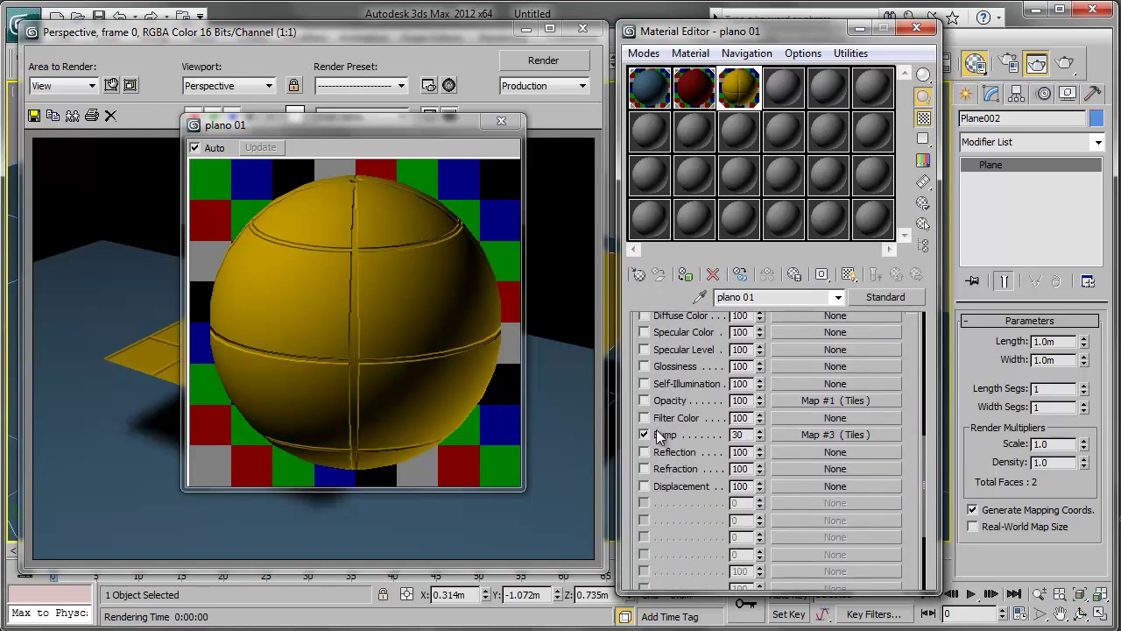
pyautogui.click(644, 434)
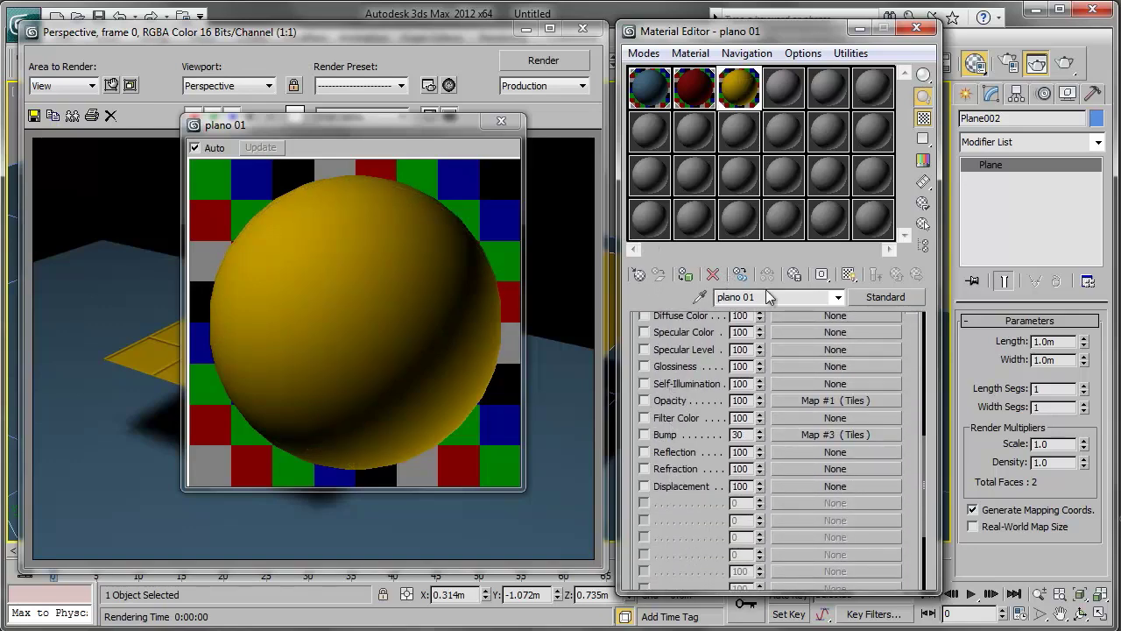
pyautogui.click(1064, 63)
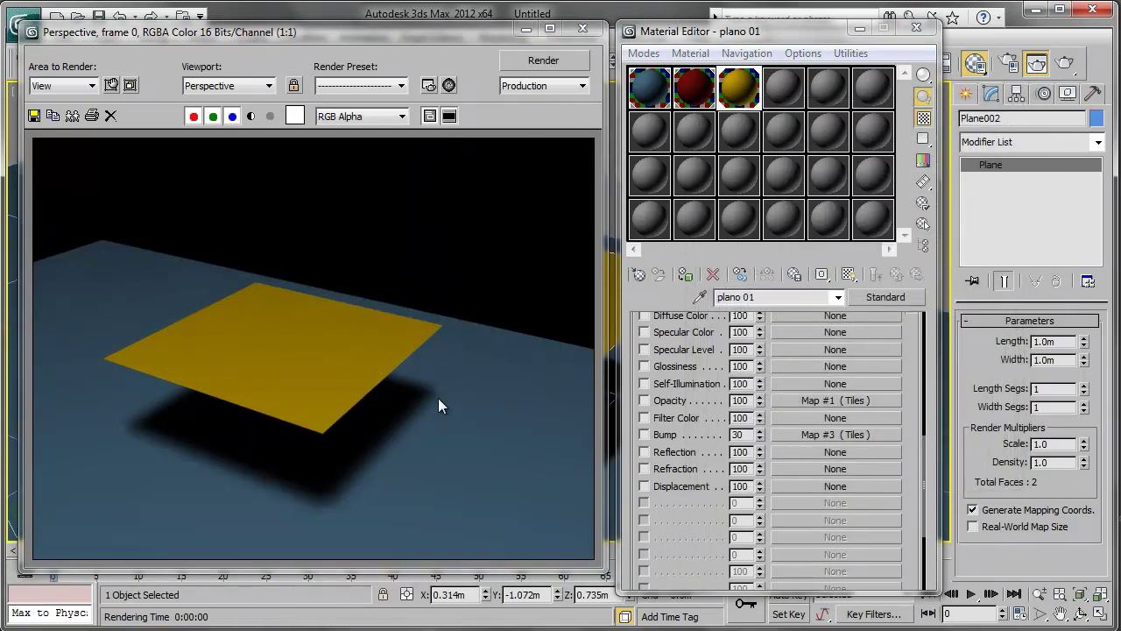
pyautogui.click(526, 28)
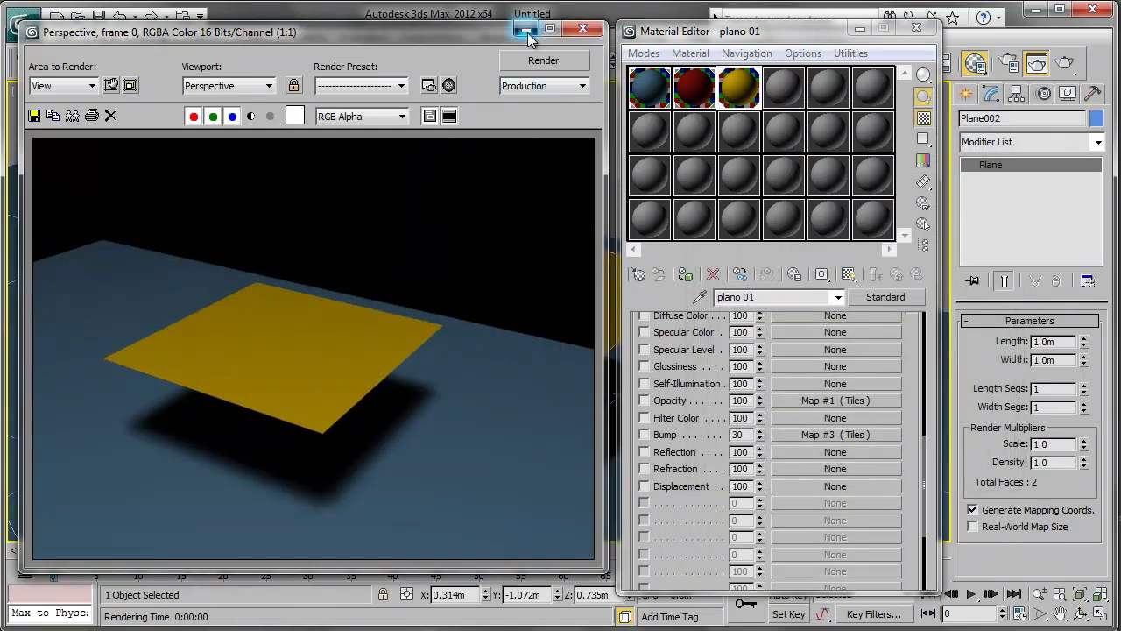
pyautogui.click(645, 435)
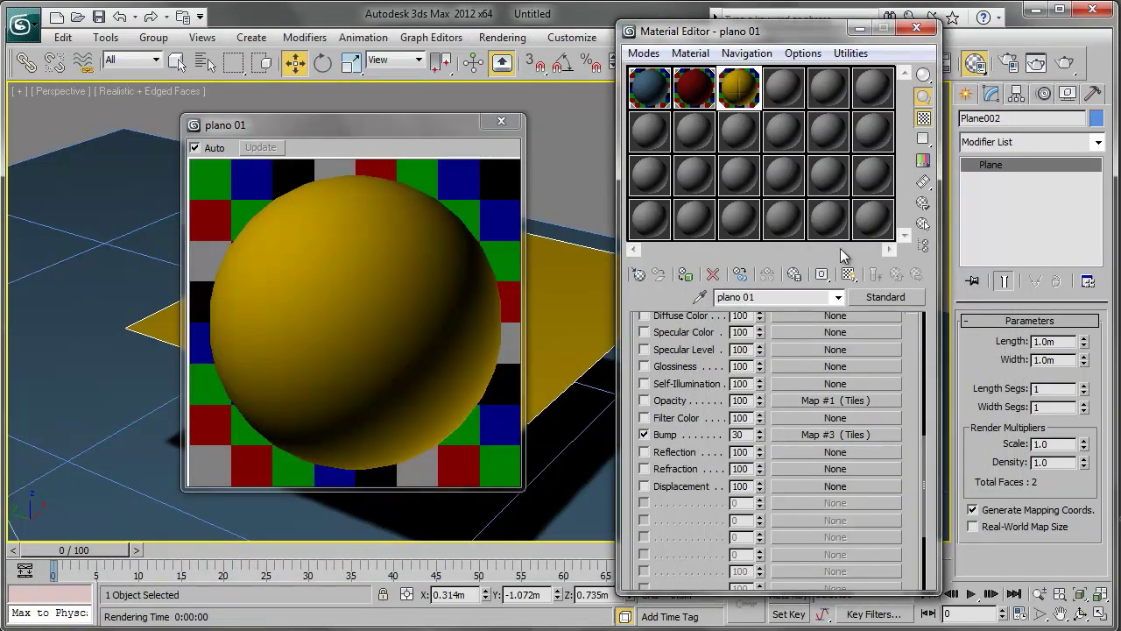
pyautogui.click(1066, 63)
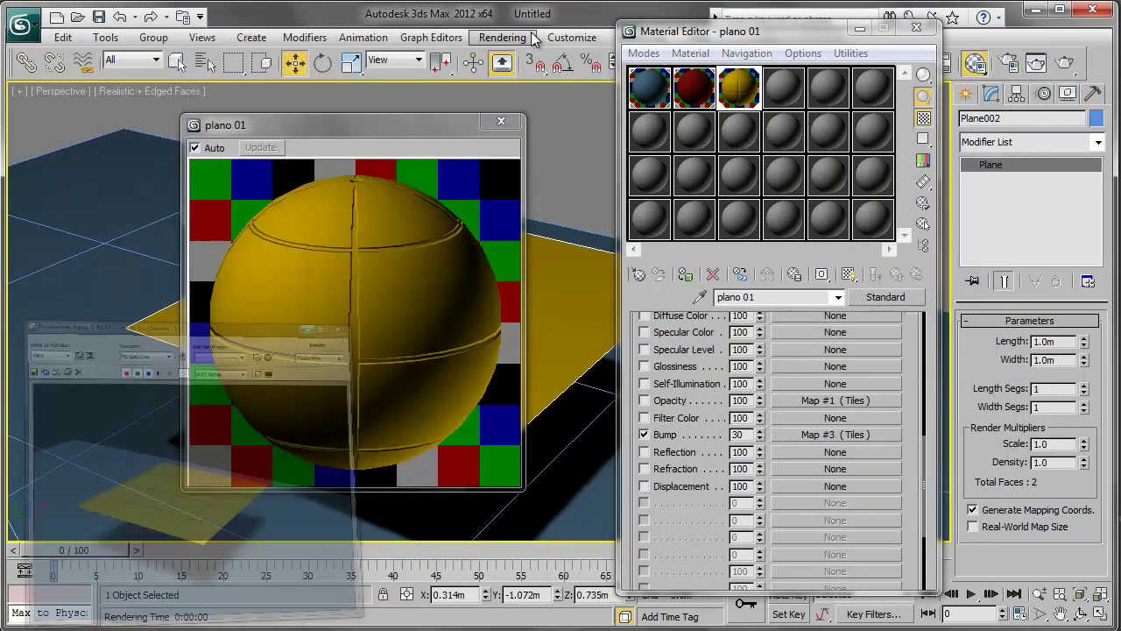
pyautogui.click(583, 28)
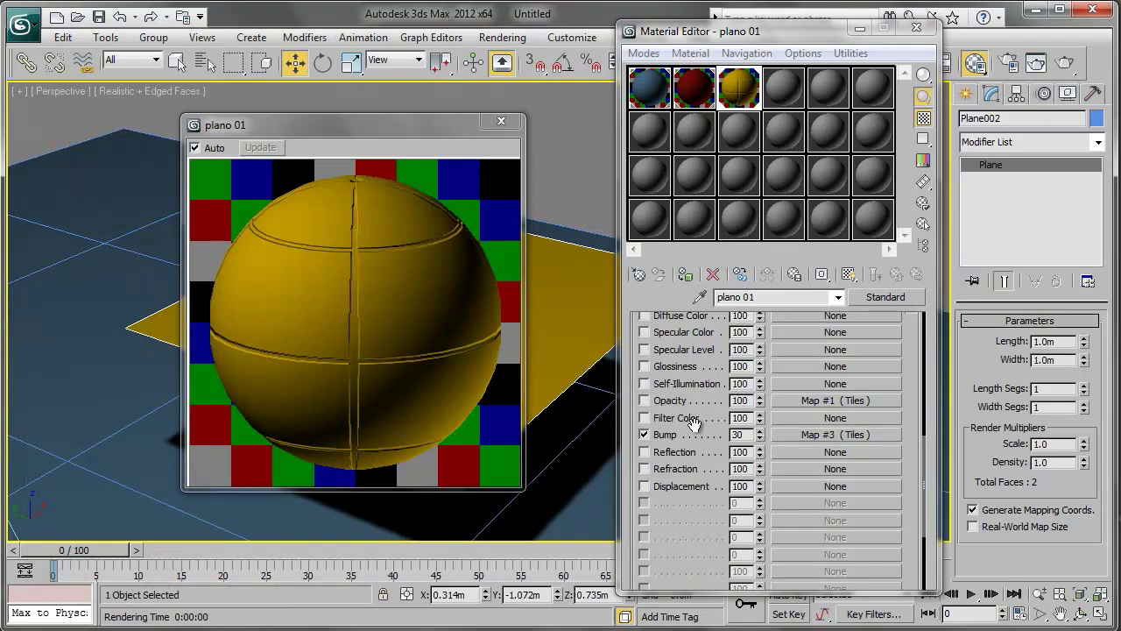
# Set the Bump amount to 5 and render the plane.
pyautogui.doubleClick(739, 434)
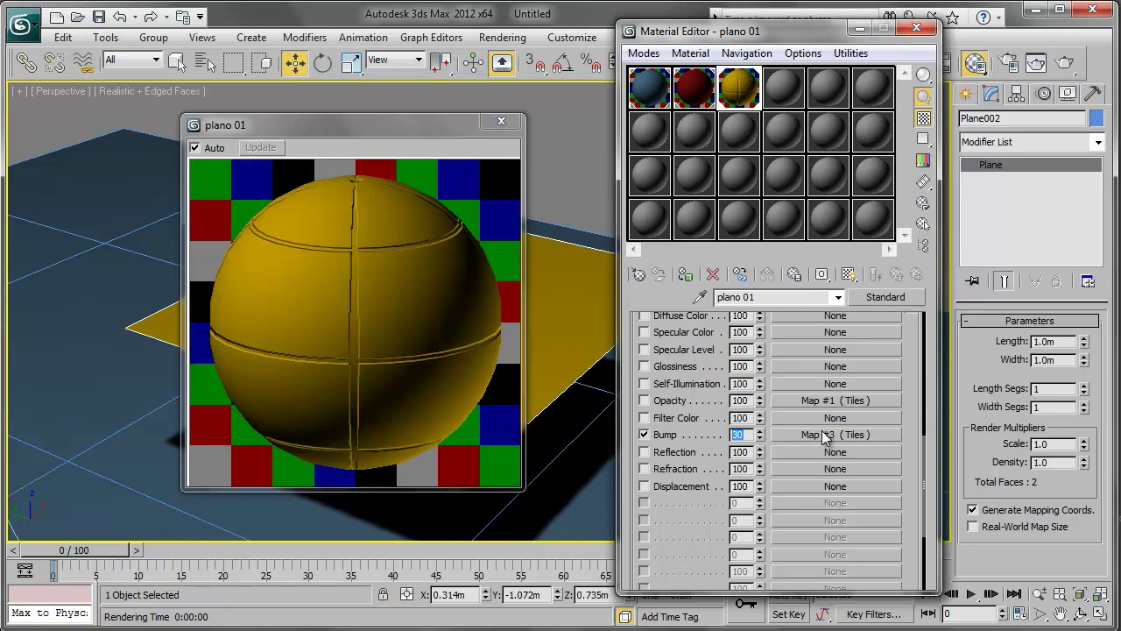
pyautogui.write('5')
pyautogui.press('Return')
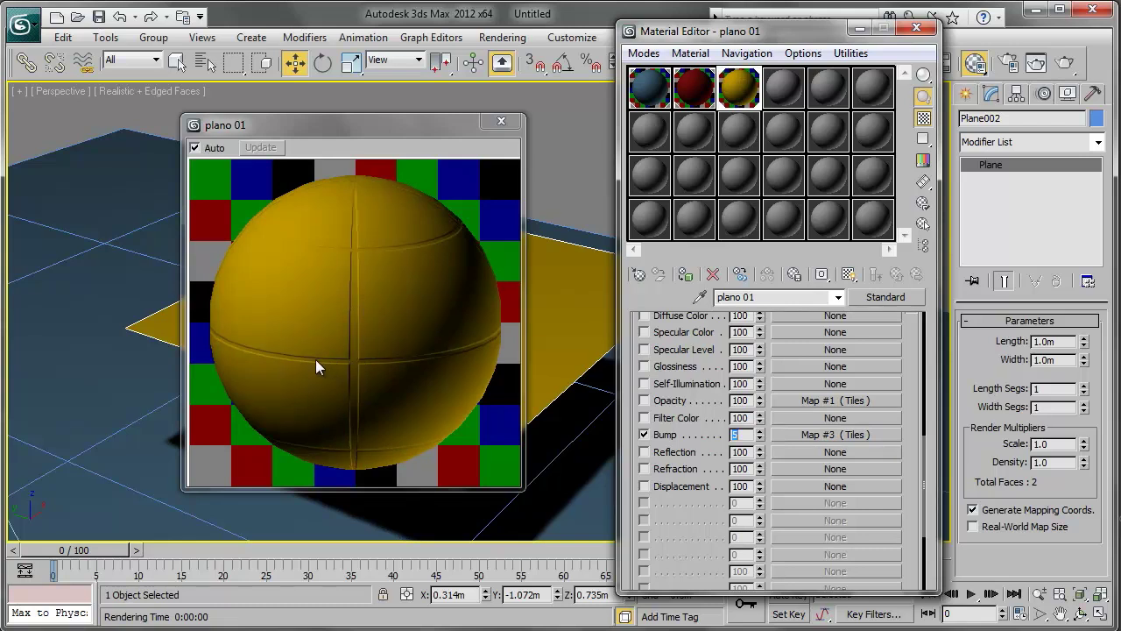
pyautogui.click(1065, 64)
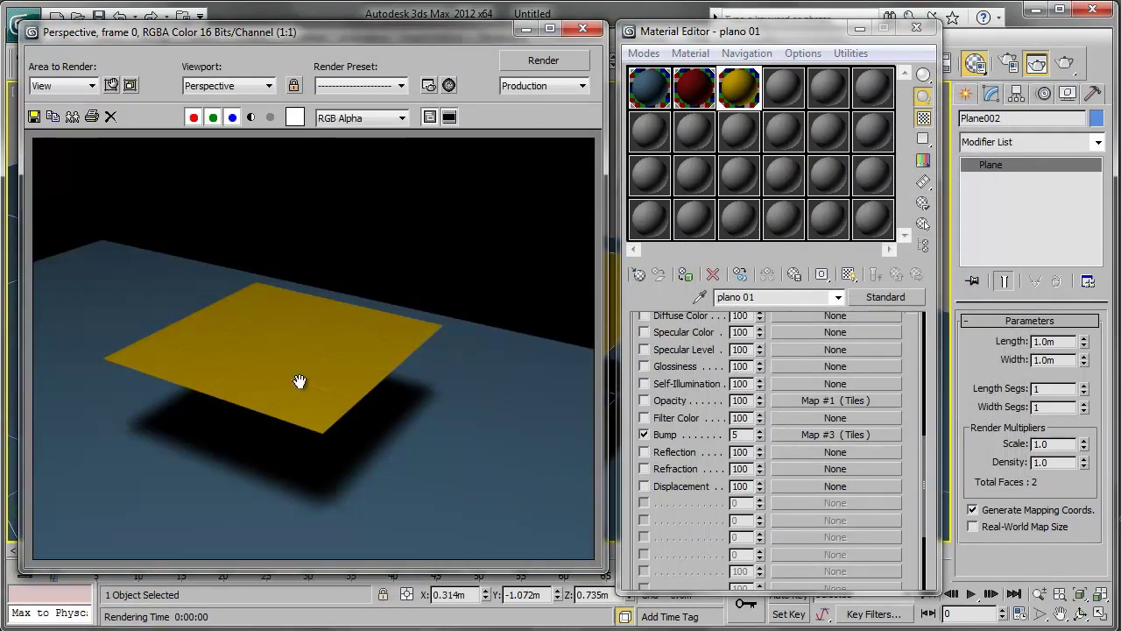
pyautogui.scroll(1, 267, 389)
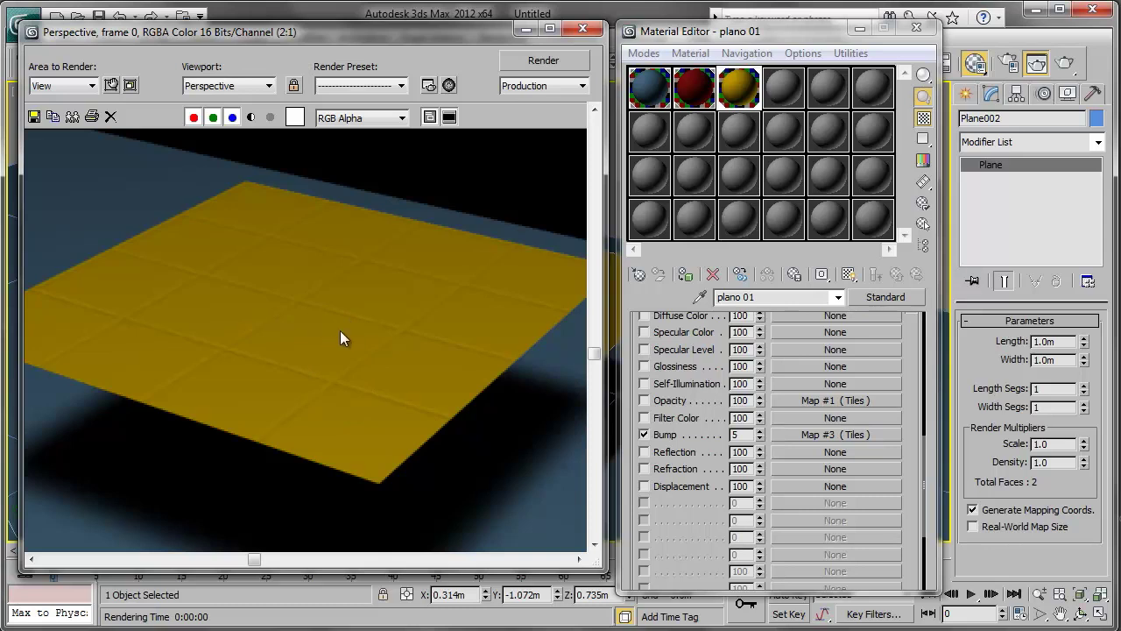
# Lower the Bump amount to 2 and render again to see fainter grooves.
pyautogui.press('Return')
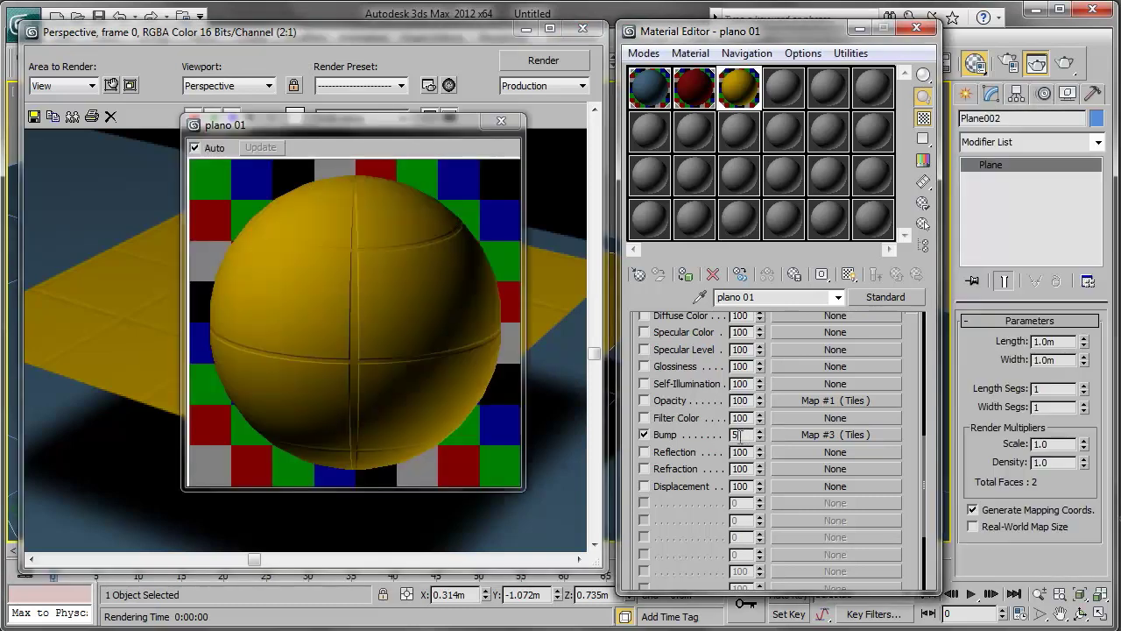
pyautogui.write('2')
pyautogui.press('Return')
pyautogui.click(1064, 61)
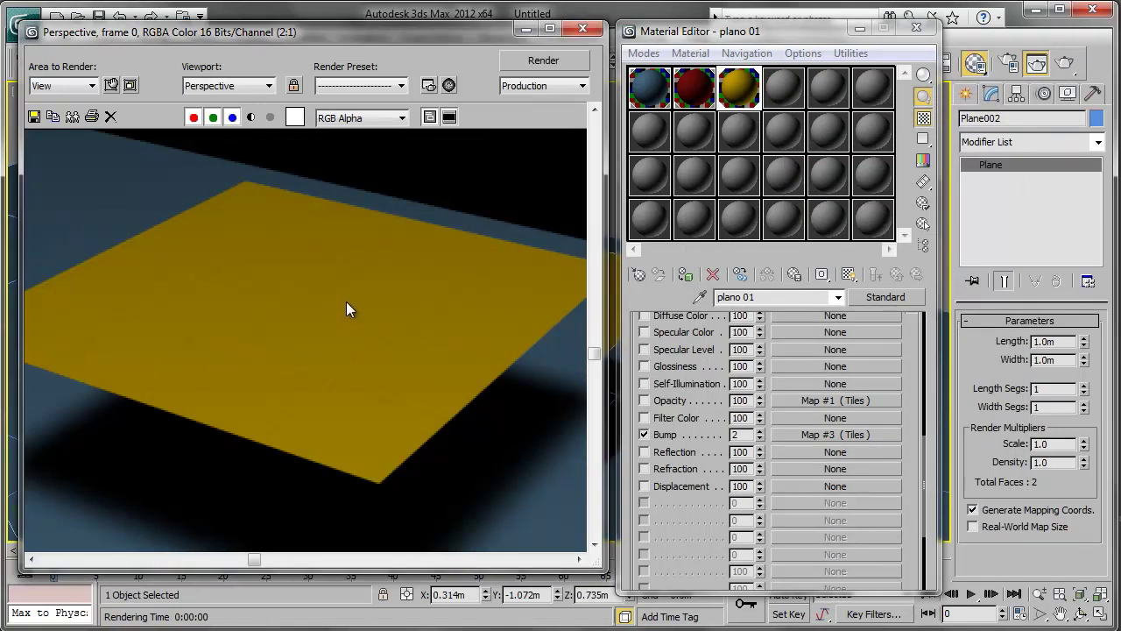
pyautogui.scroll(-3, 346, 303)
pyautogui.scroll(5, 346, 303)
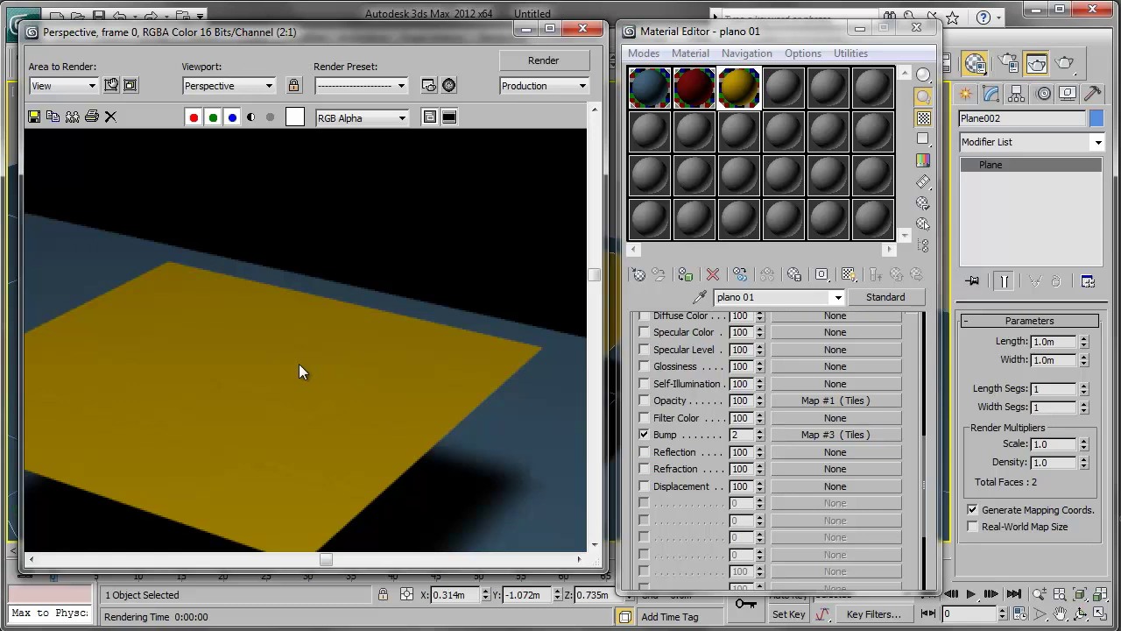
pyautogui.scroll(-1, 299, 365)
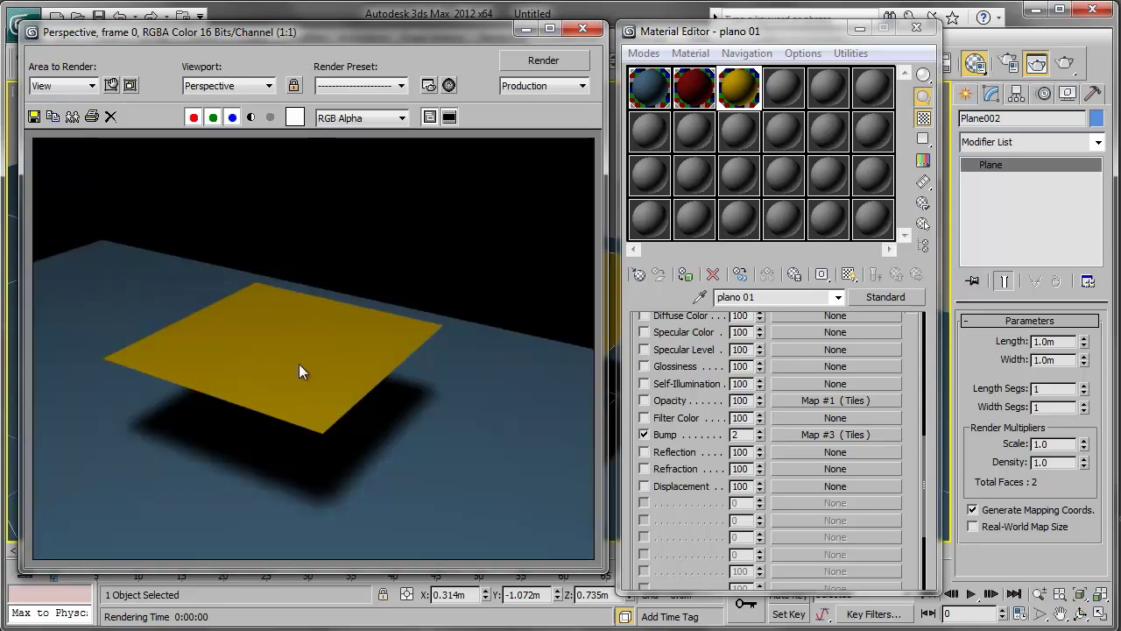
pyautogui.doubleClick(743, 435)
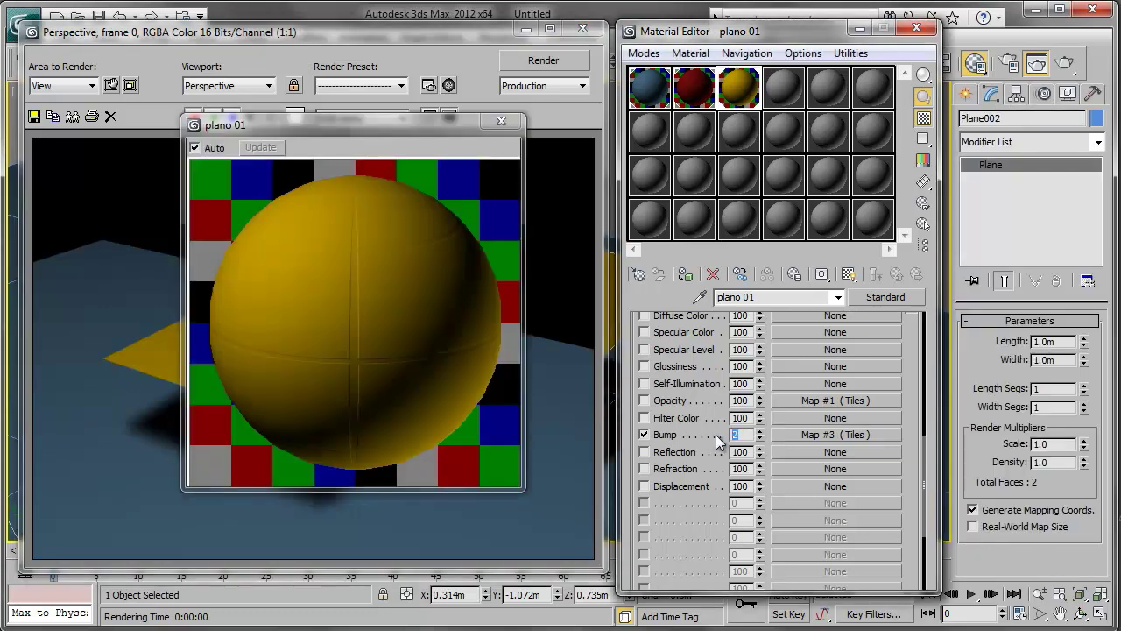
# Render the plane with strong bump amounts of 200 and then 500.
pyautogui.write('0')
pyautogui.press('Return')
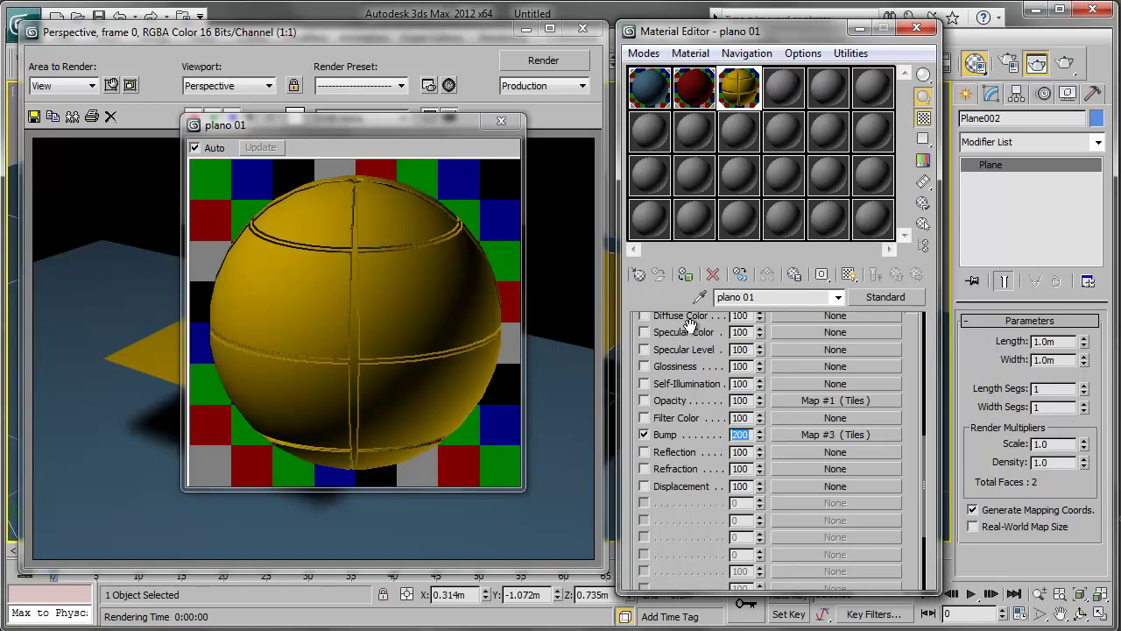
pyautogui.click(577, 64)
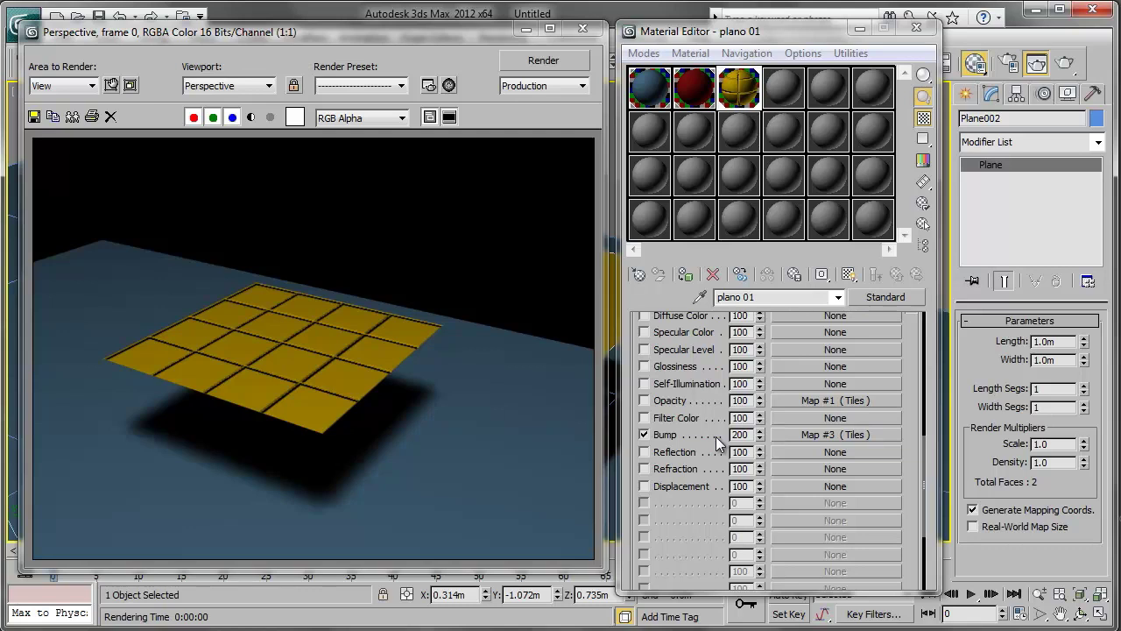
pyautogui.click(740, 434)
pyautogui.write('500')
pyautogui.press('Return')
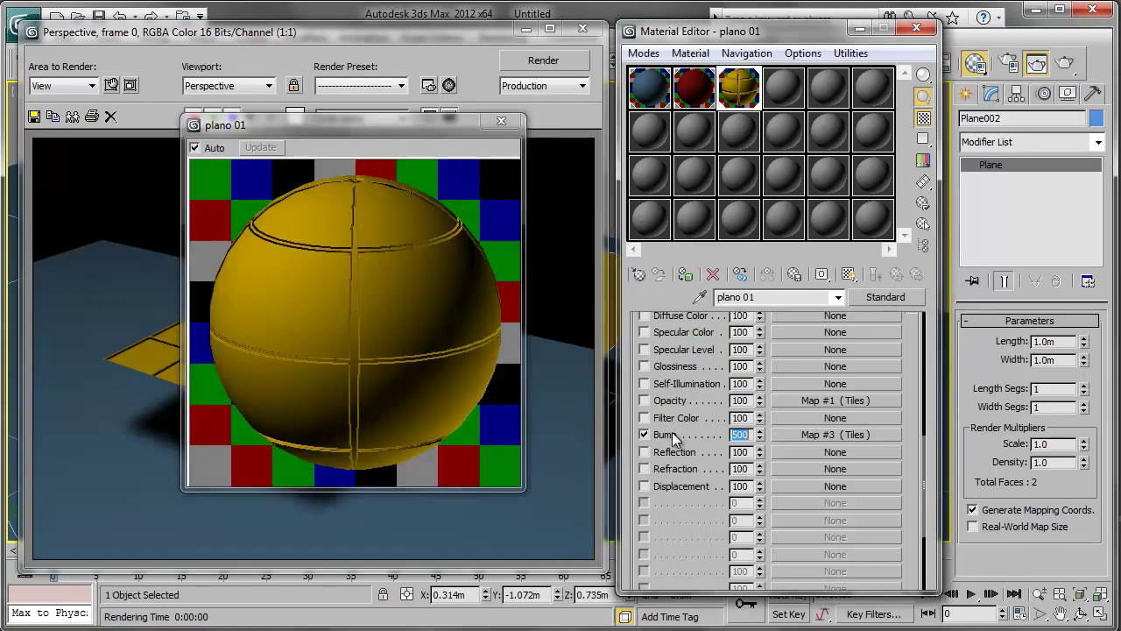
pyautogui.click(544, 60)
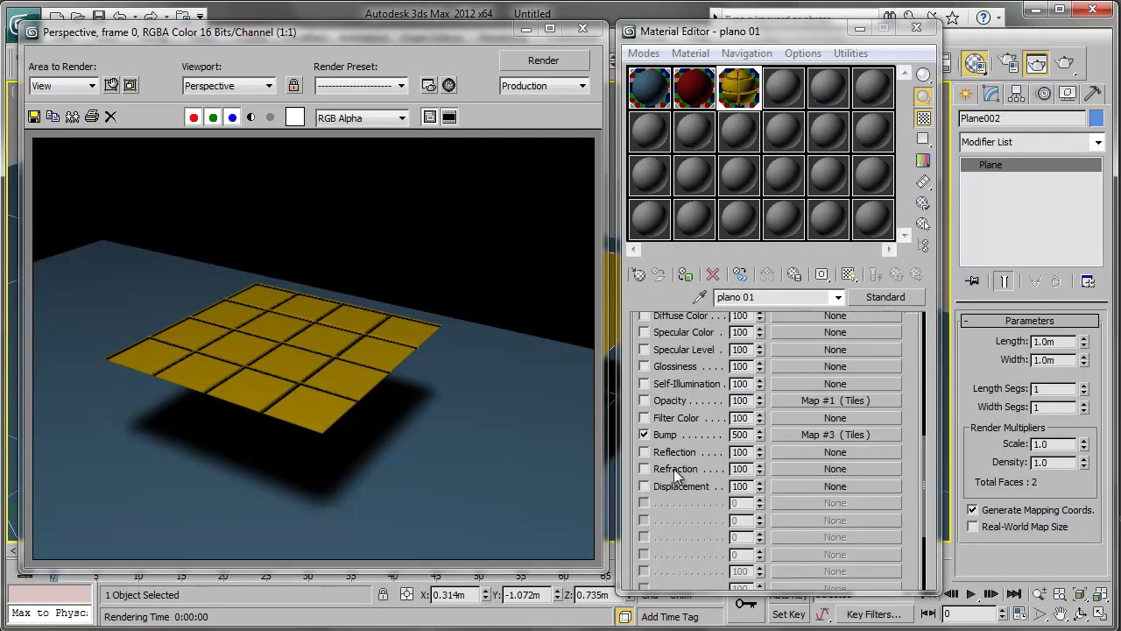
# Cut the Bump amount down to 5 and render faint tile grooves.
pyautogui.click(736, 434)
pyautogui.press('BackSpace')
pyautogui.press('BackSpace')
pyautogui.press('Return')
pyautogui.click(544, 60)
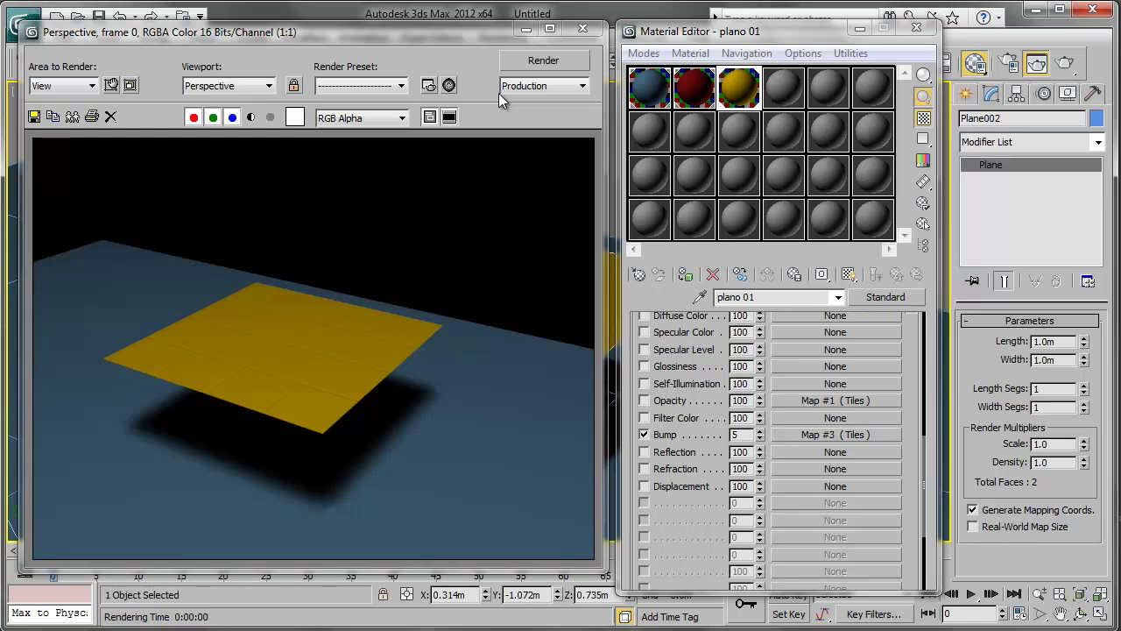
# Move the Tiles map from Bump to Opacity and render the see-through plane.
pyautogui.click(646, 436)
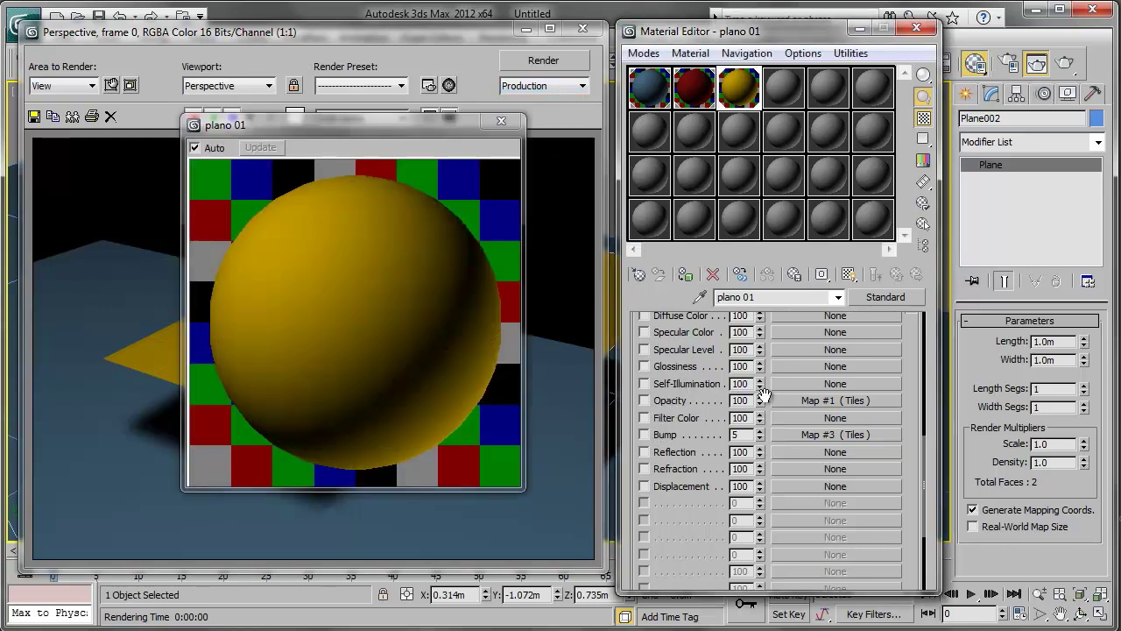
pyautogui.click(646, 401)
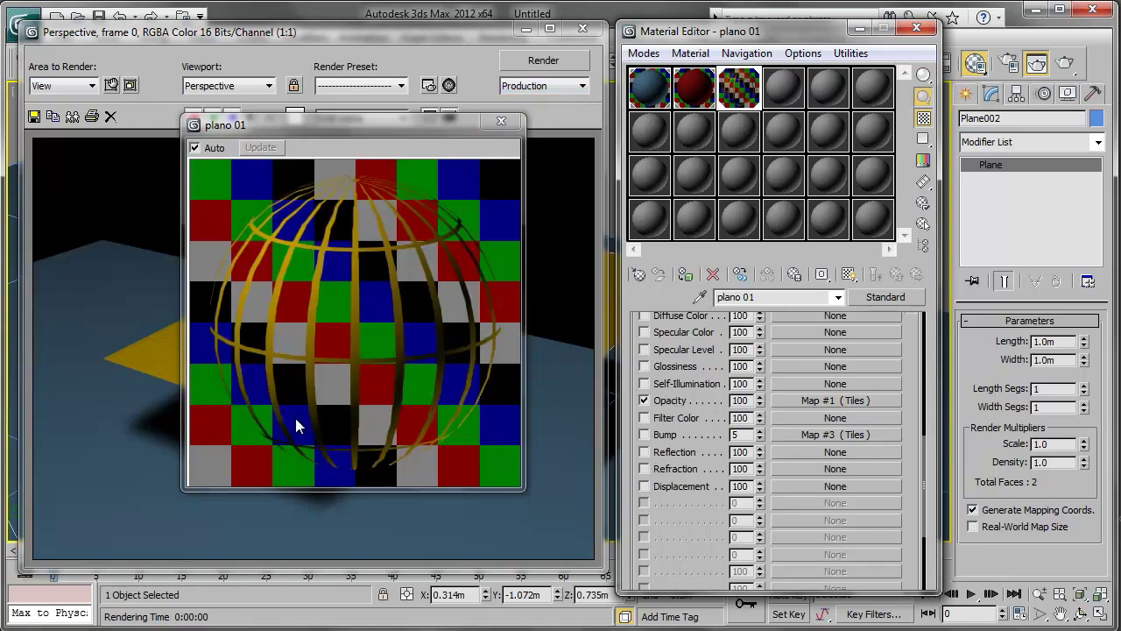
pyautogui.click(547, 61)
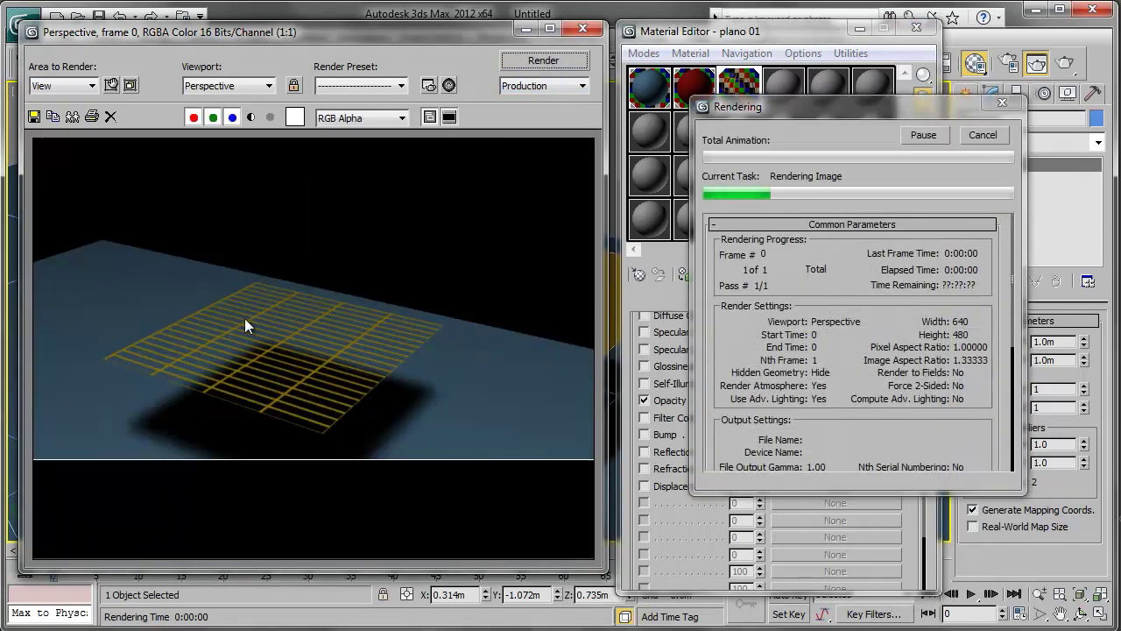
pyautogui.click(582, 28)
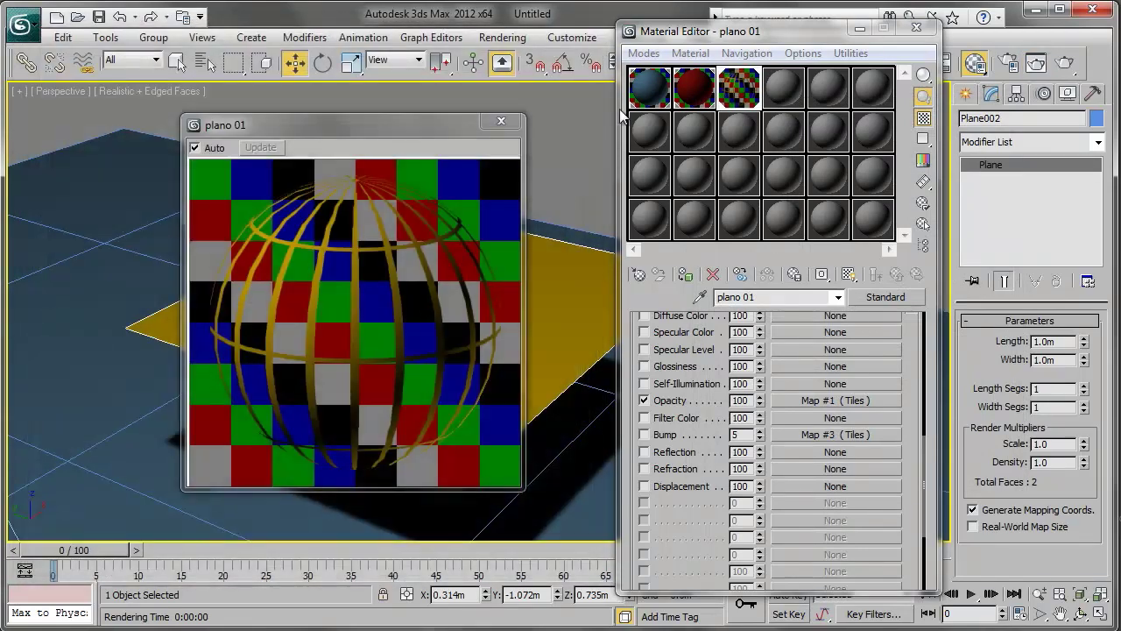
# Set the Opacity amount to 50.
pyautogui.moveTo(747, 402); pyautogui.dragTo(728, 409)
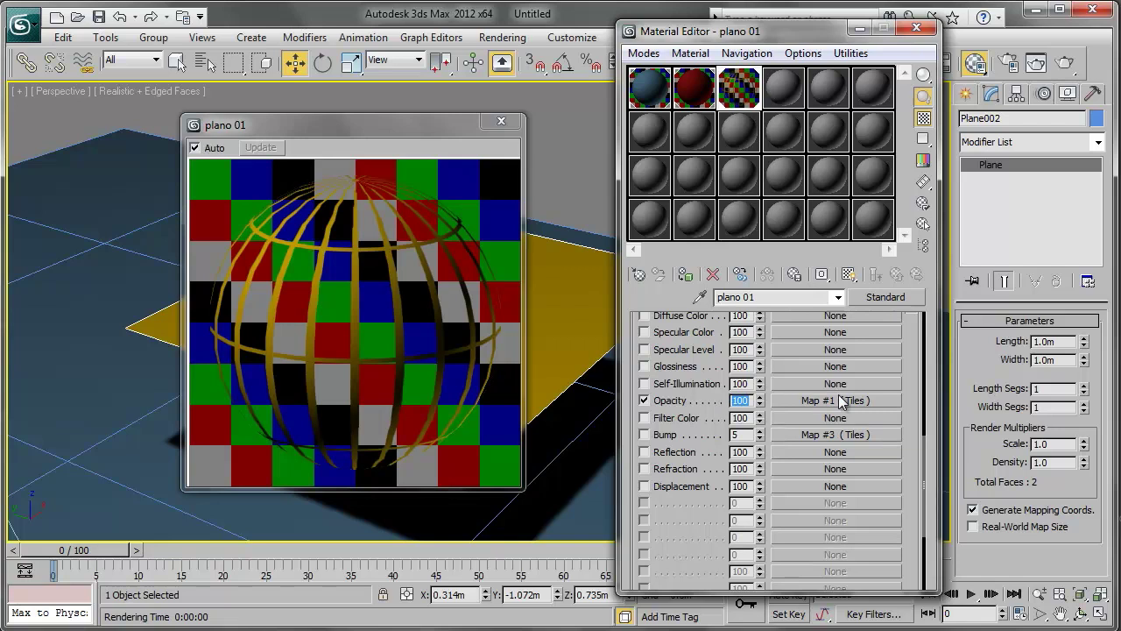
pyautogui.write('50')
pyautogui.press('Return')
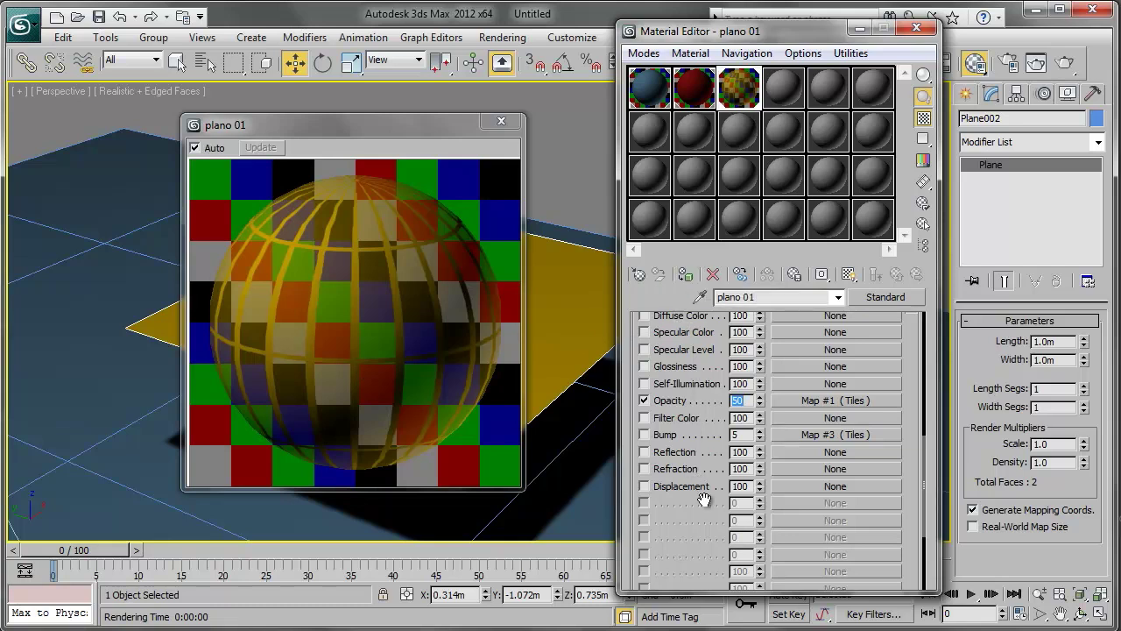
pyautogui.moveTo(928, 458); pyautogui.dragTo(928, 337)
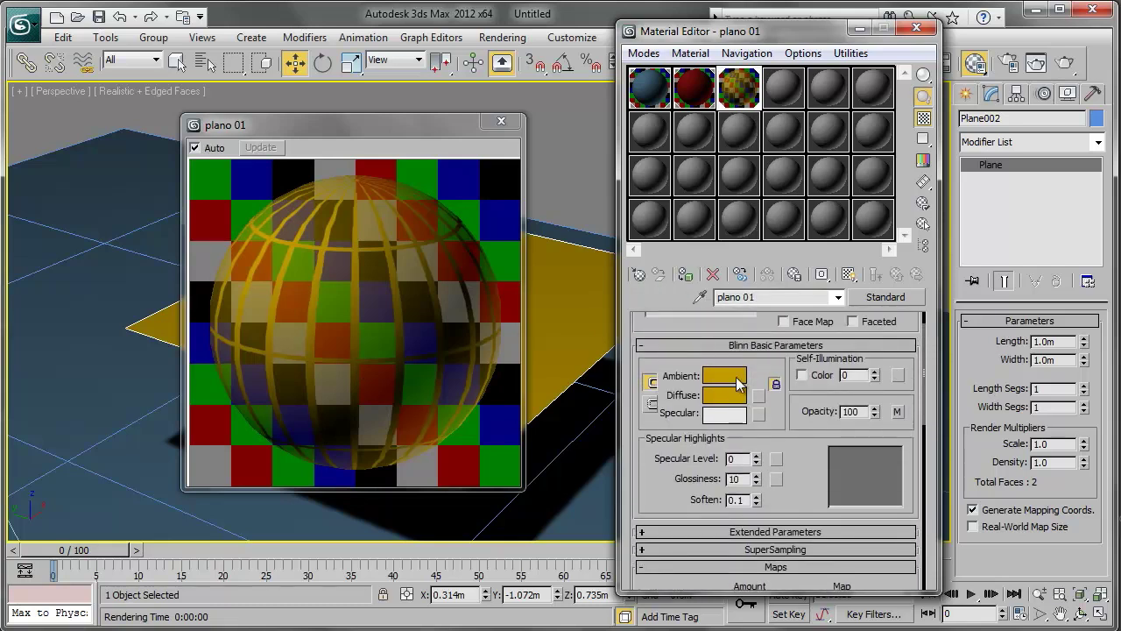
pyautogui.moveTo(924, 394); pyautogui.dragTo(915, 528)
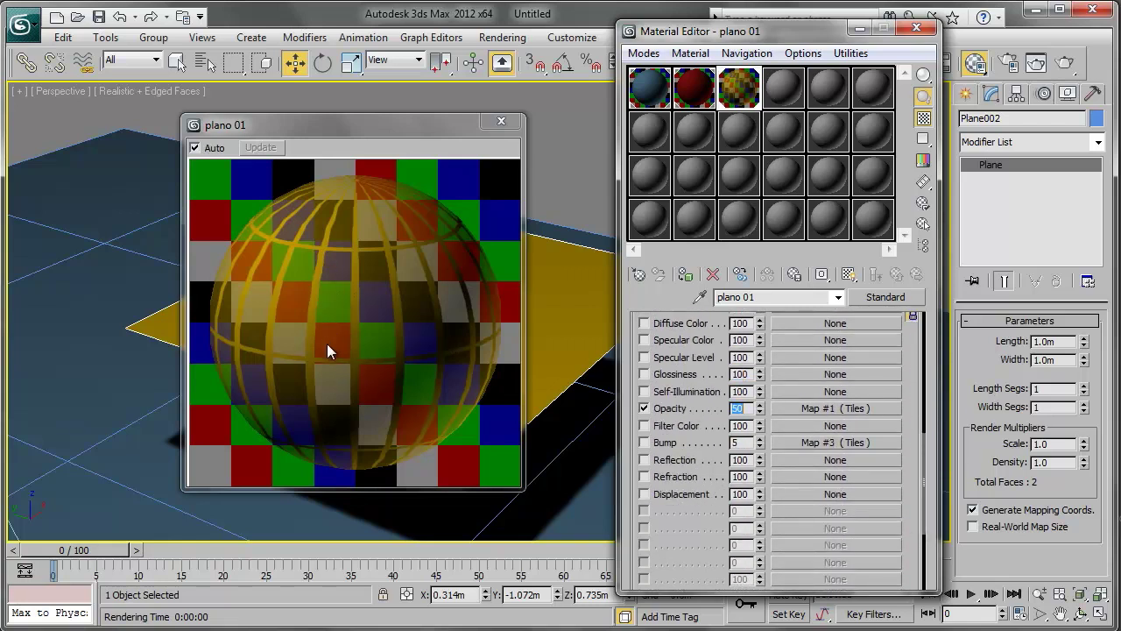
pyautogui.click(1036, 64)
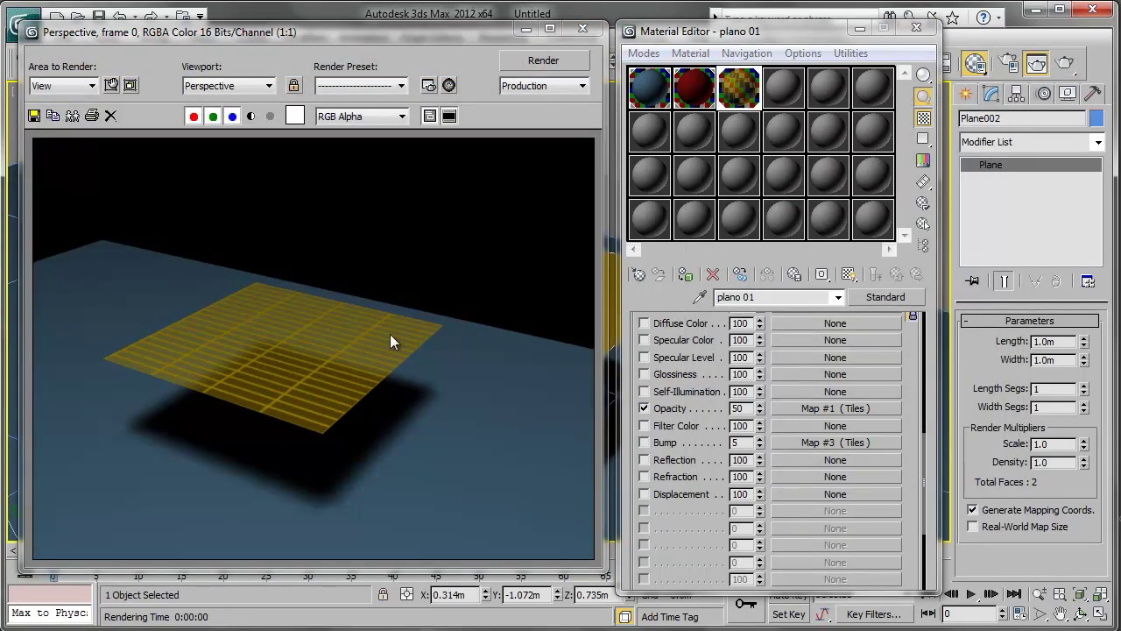
pyautogui.click(583, 29)
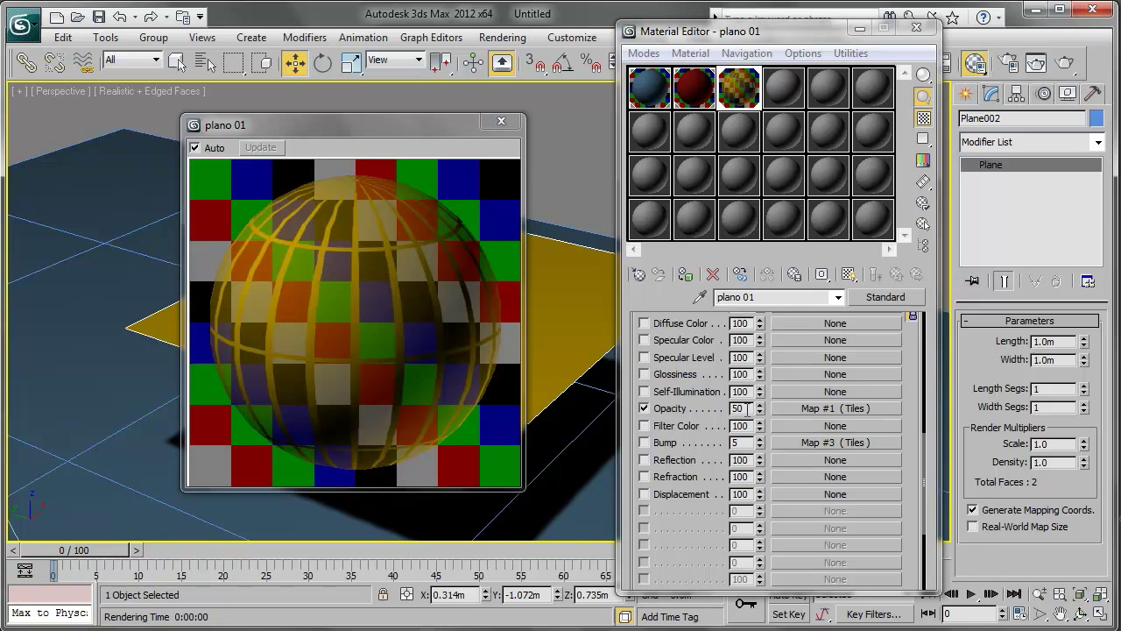
# Try Opacity amounts of 20, 90 and 75, rendering the plane at 75.
pyautogui.doubleClick(747, 409)
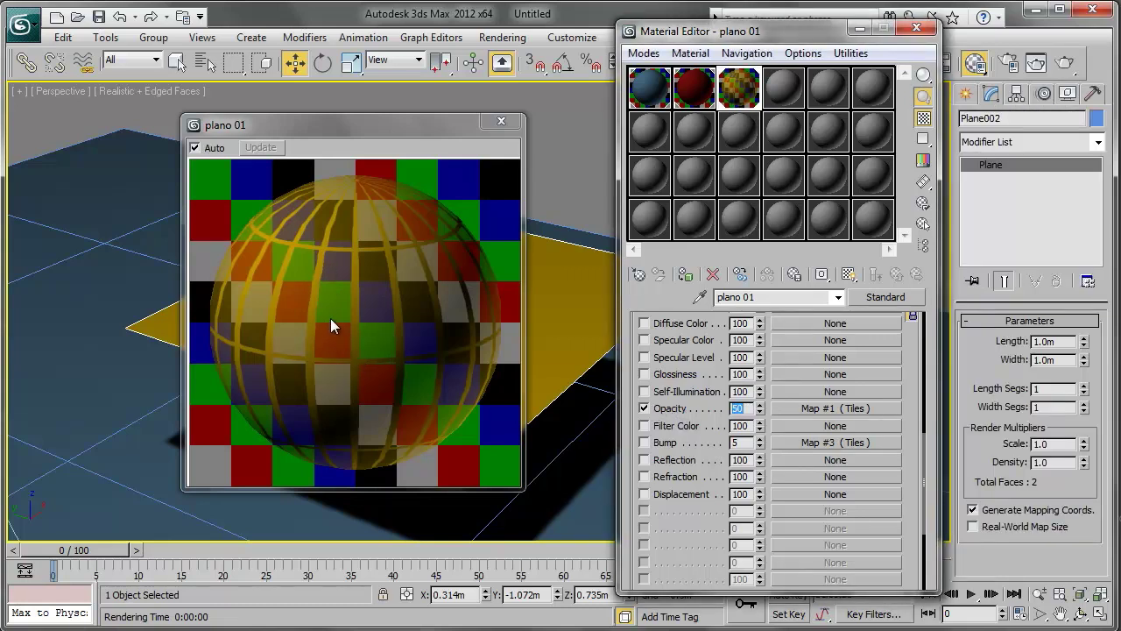
pyautogui.write('20')
pyautogui.press('Return')
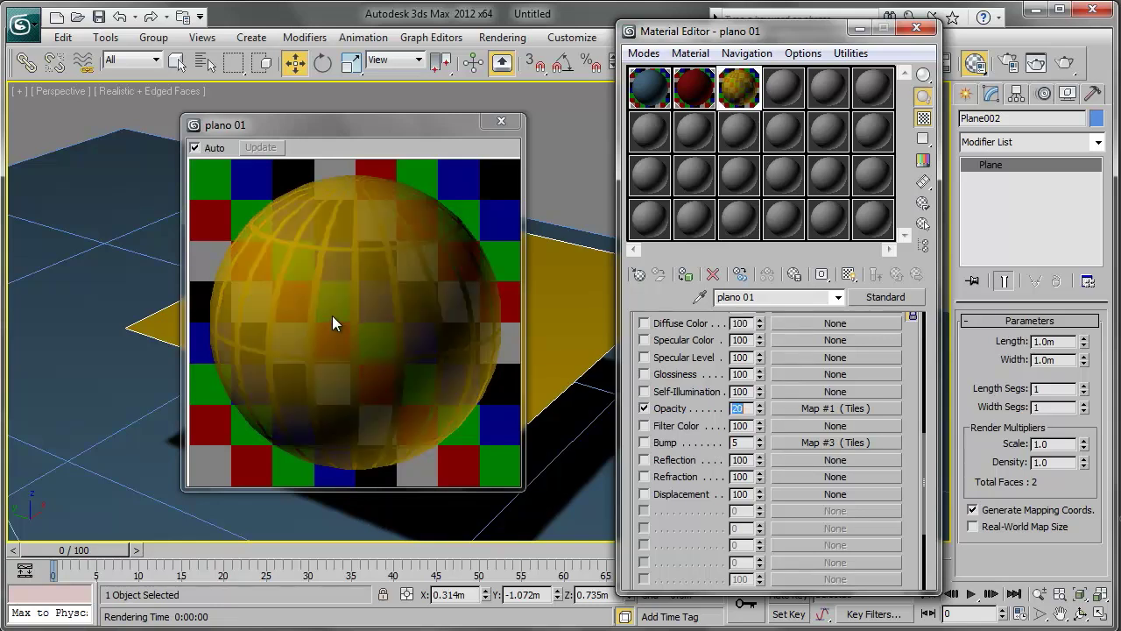
pyautogui.write('90')
pyautogui.press('Return')
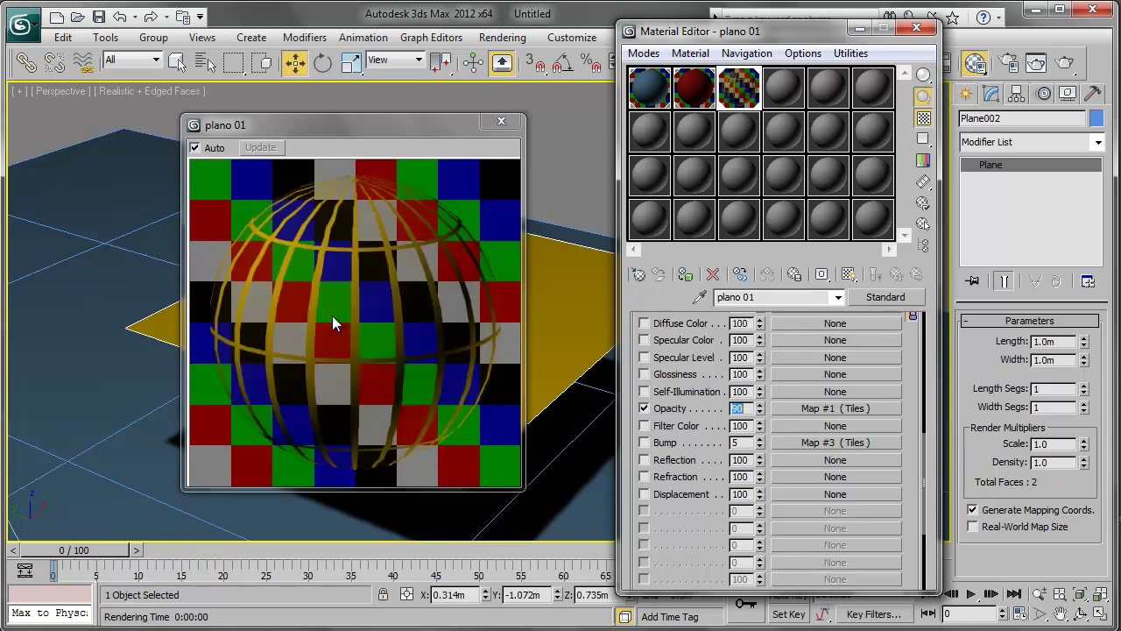
pyautogui.write('5')
pyautogui.press('Return')
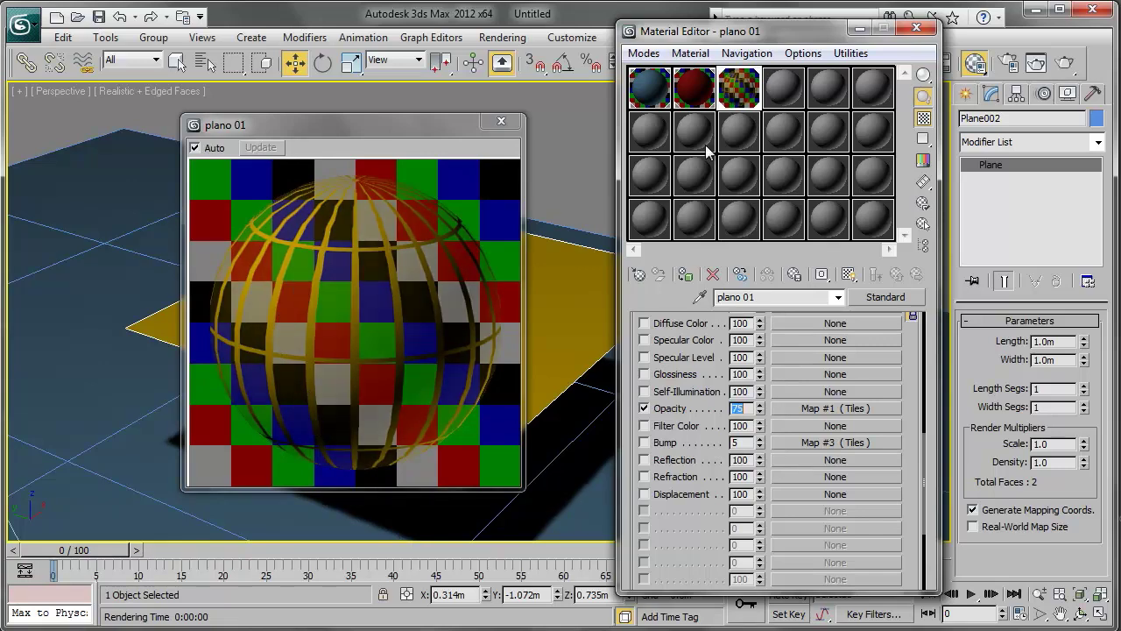
pyautogui.click(1036, 62)
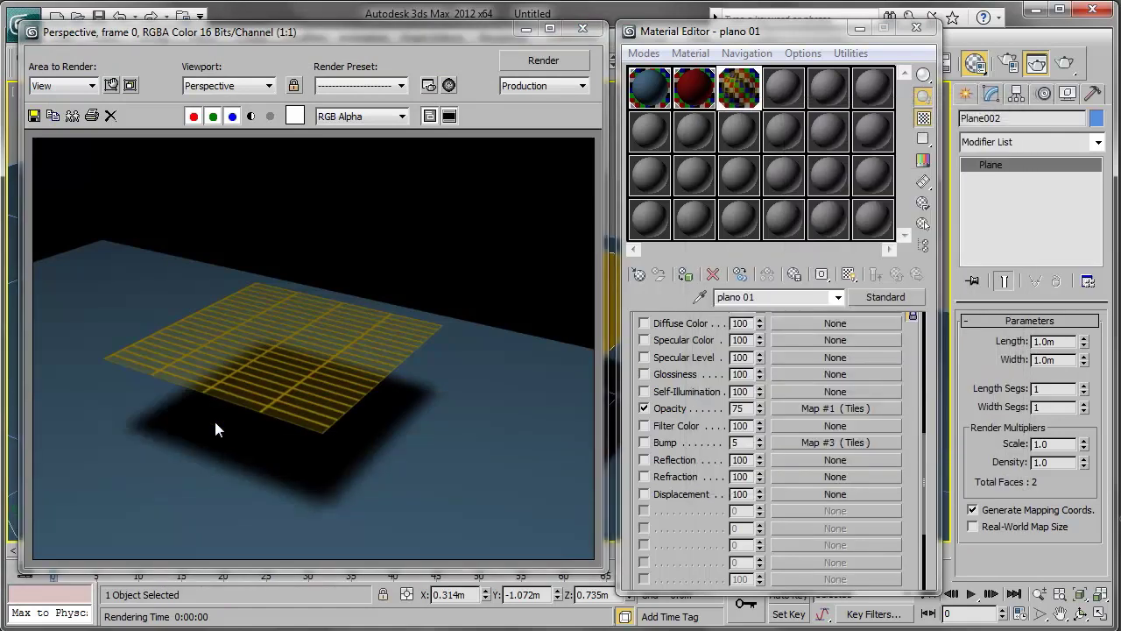
pyautogui.click(582, 28)
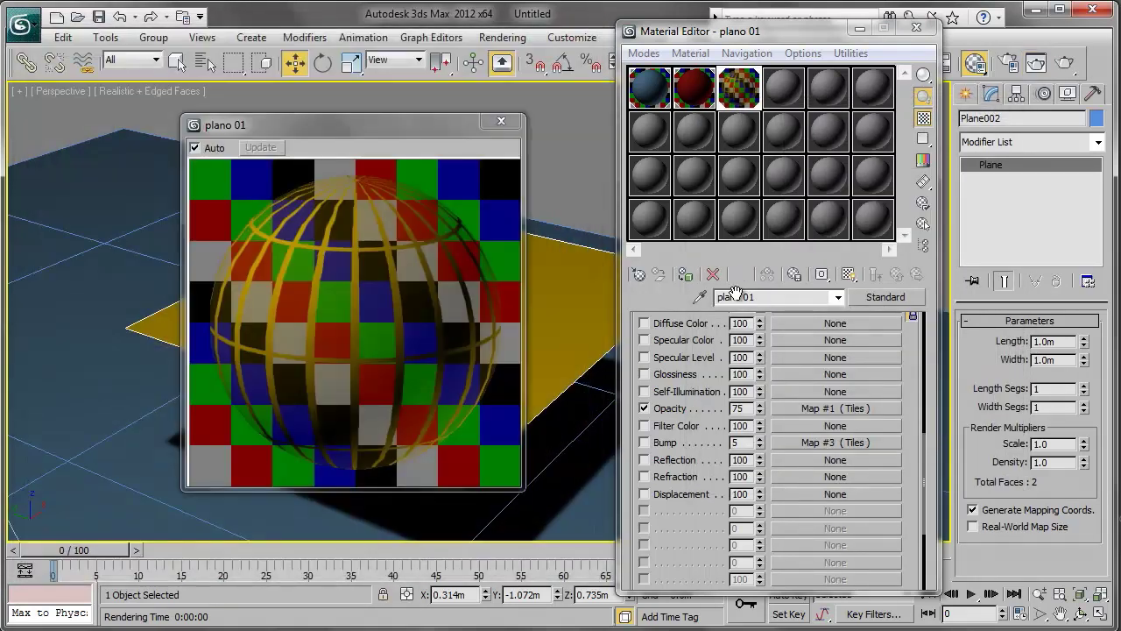
# Set Opacity back to 100 and close the magnified material preview.
pyautogui.click(721, 409)
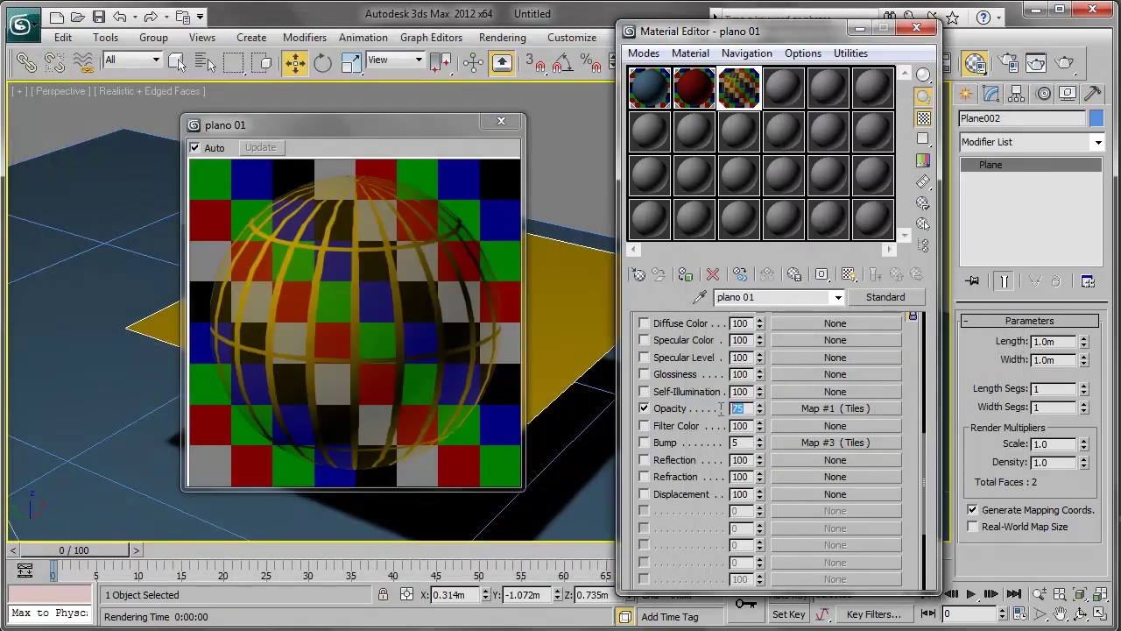
pyautogui.write('0')
pyautogui.click(644, 408)
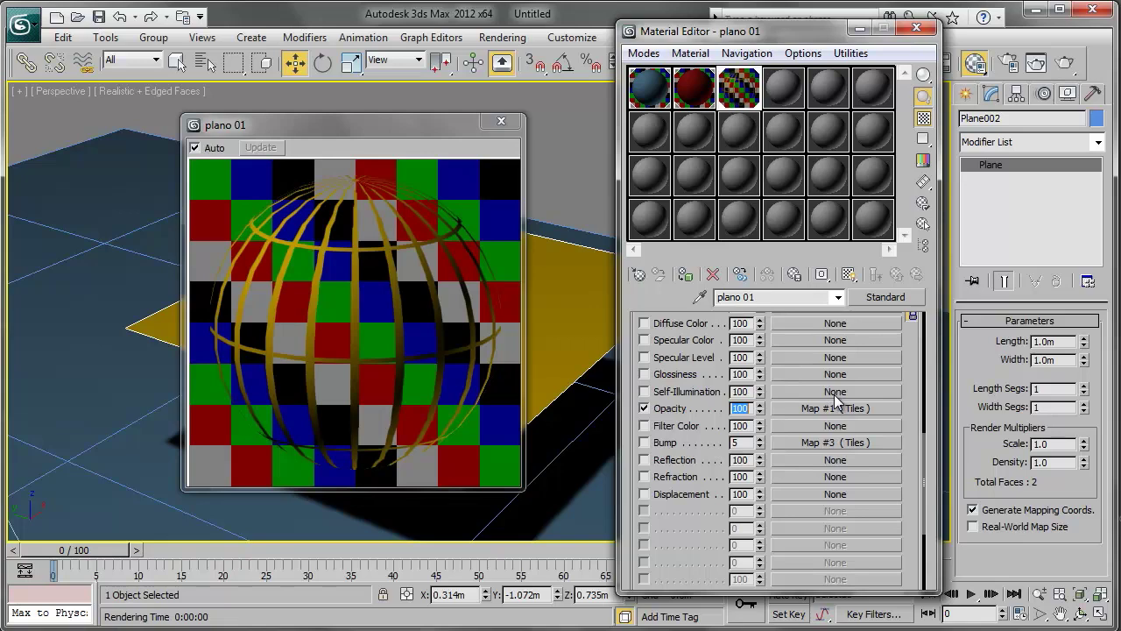
pyautogui.click(506, 122)
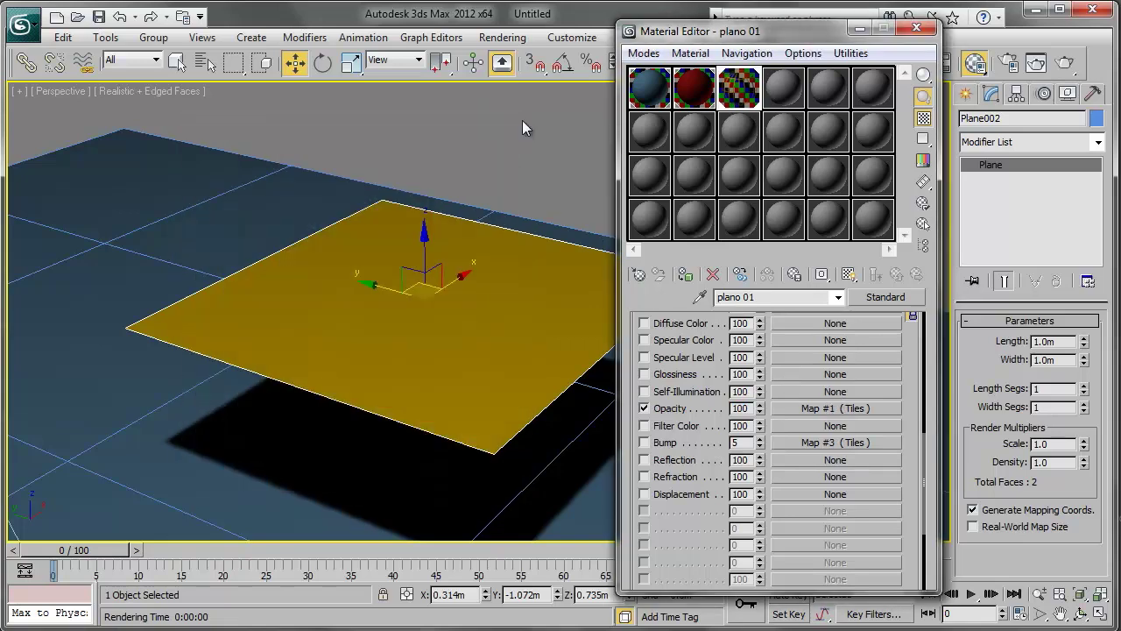
# Close the Material Editor and pan and orbit the view over to the red box.
pyautogui.click(917, 28)
pyautogui.moveTo(443, 302); pyautogui.dragTo(549, 270, button='middle')
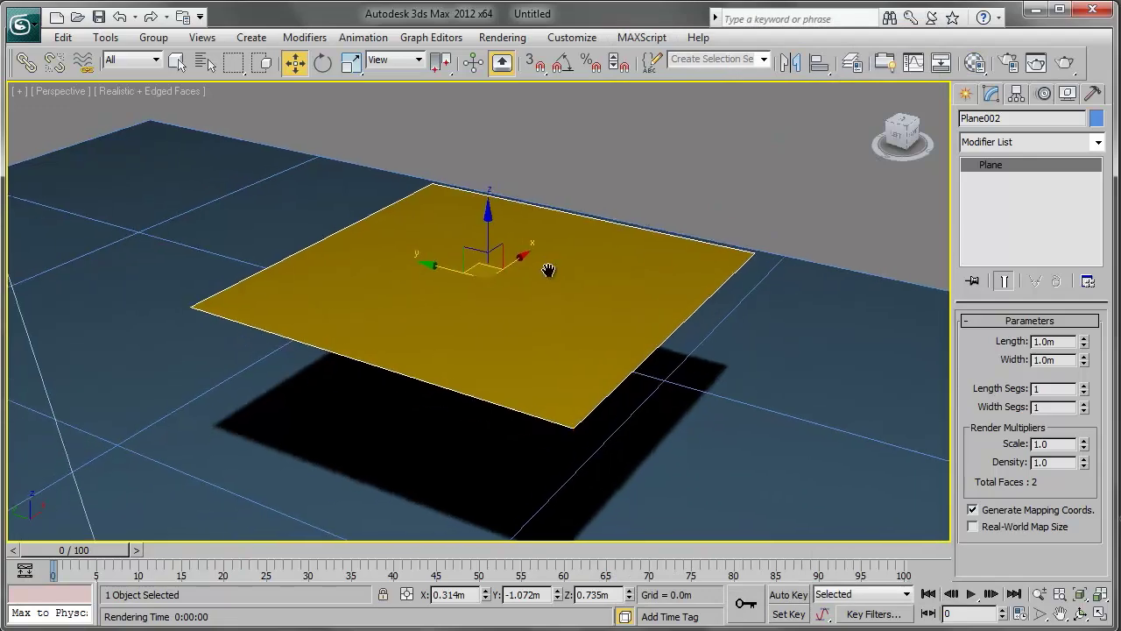
pyautogui.scroll(-5, 548, 271)
pyautogui.scroll(2, 466, 286)
pyautogui.keyDown('alt'); pyautogui.moveTo(329, 313); pyautogui.dragTo(451, 310, button='middle'); pyautogui.keyUp('alt')
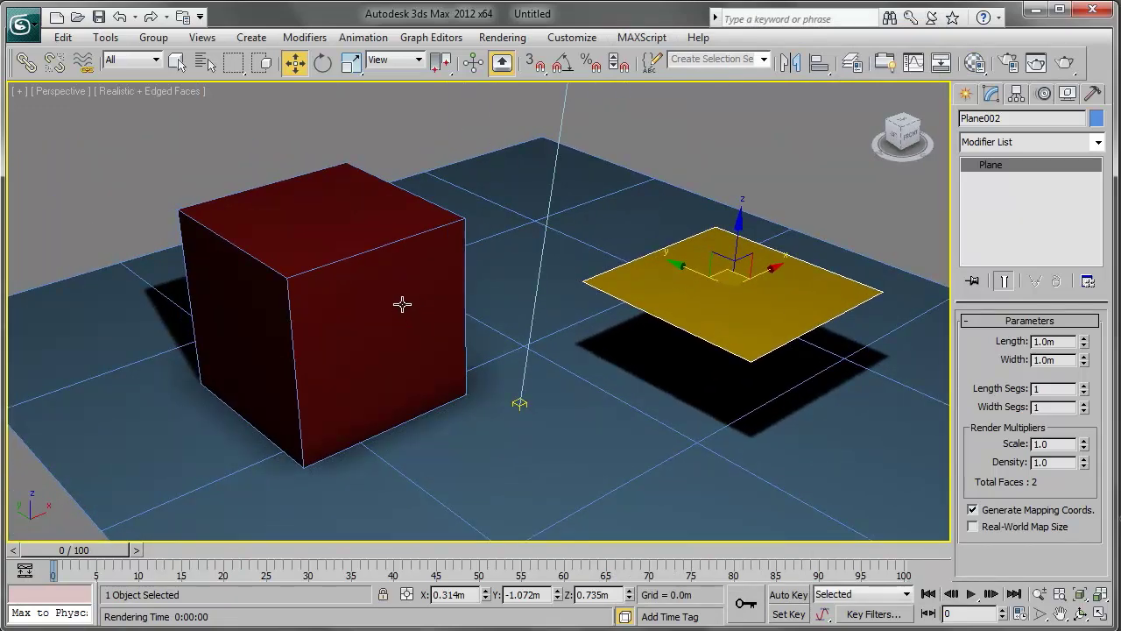
# Assign a Gradient Ramp map (Map #4) to the caja 01 material's Opacity channel.
pyautogui.press('m')
pyautogui.click(700, 96)
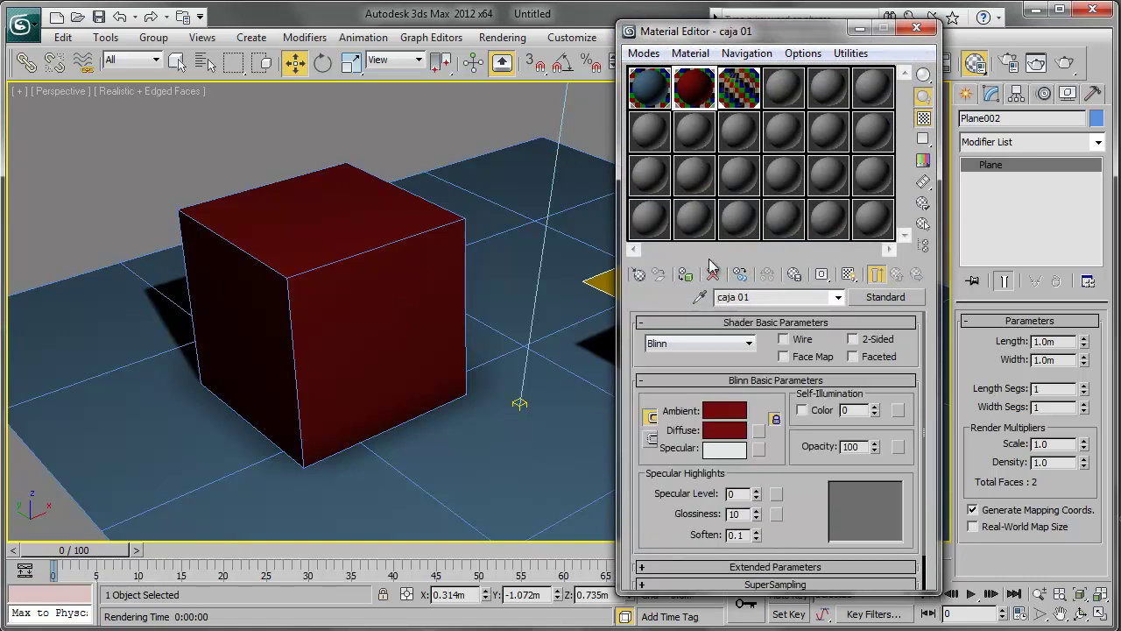
pyautogui.scroll(-2, 819, 530)
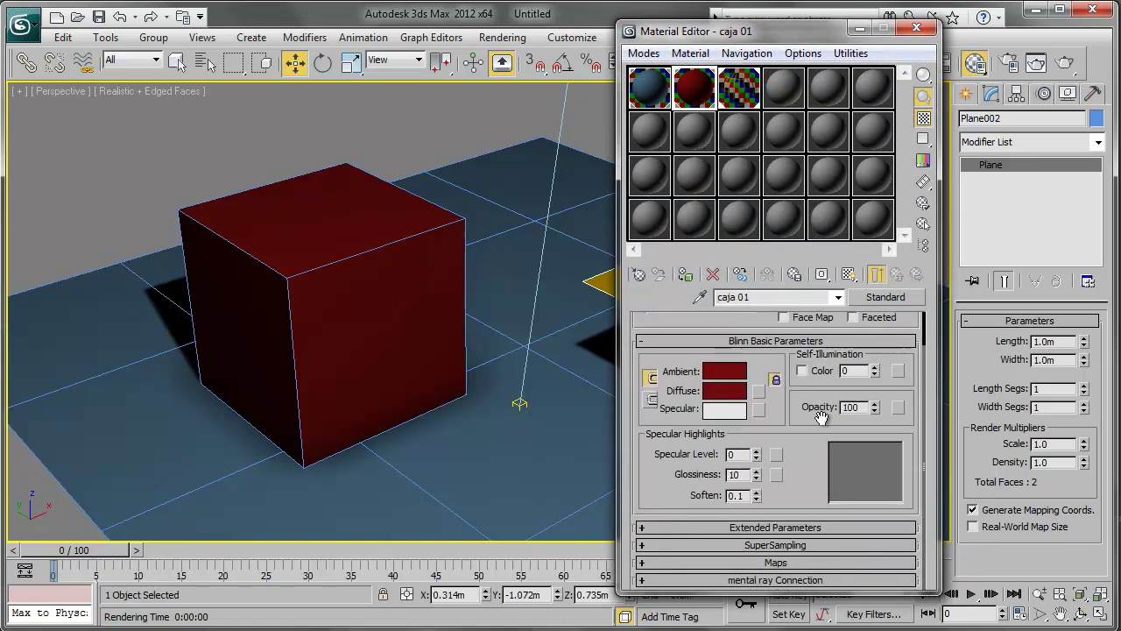
pyautogui.scroll(-5, 806, 559)
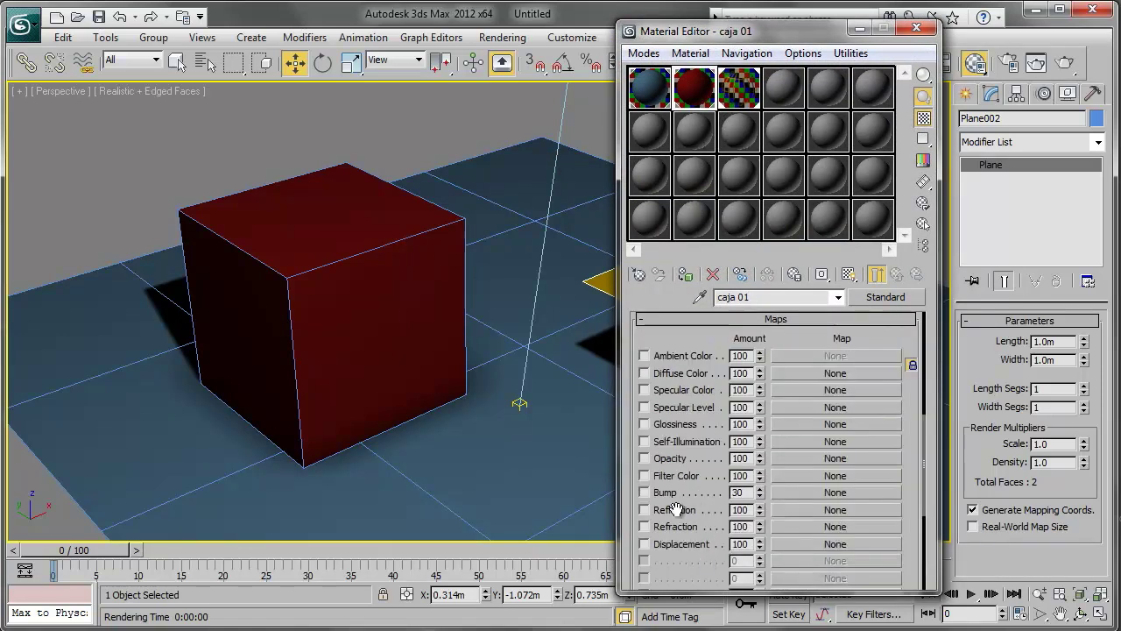
pyautogui.click(834, 461)
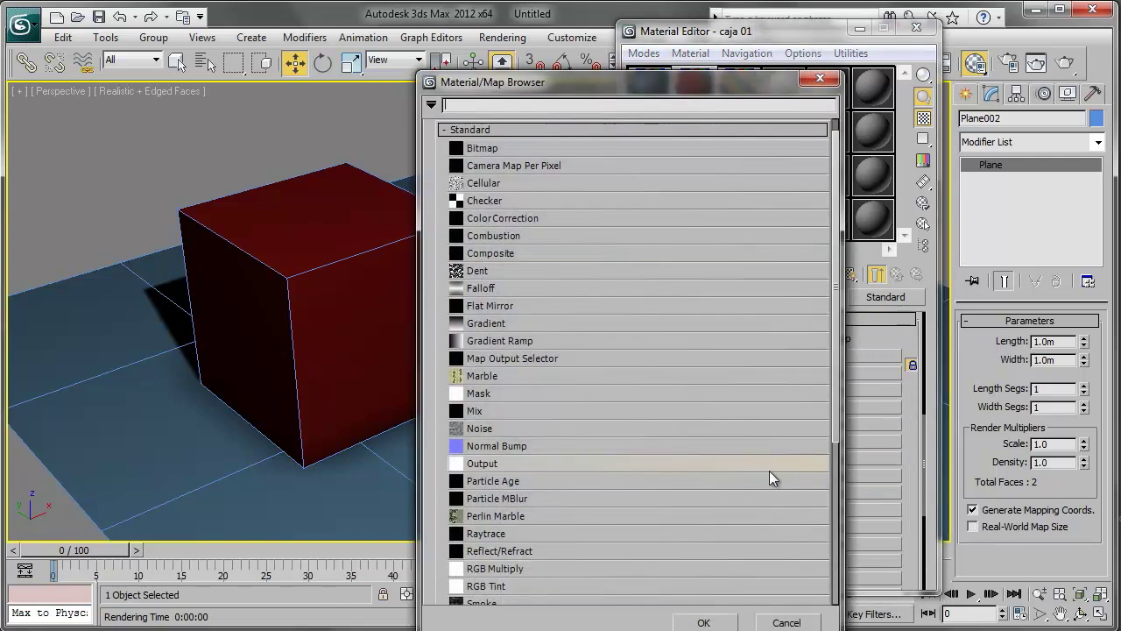
pyautogui.scroll(-3, 835, 271)
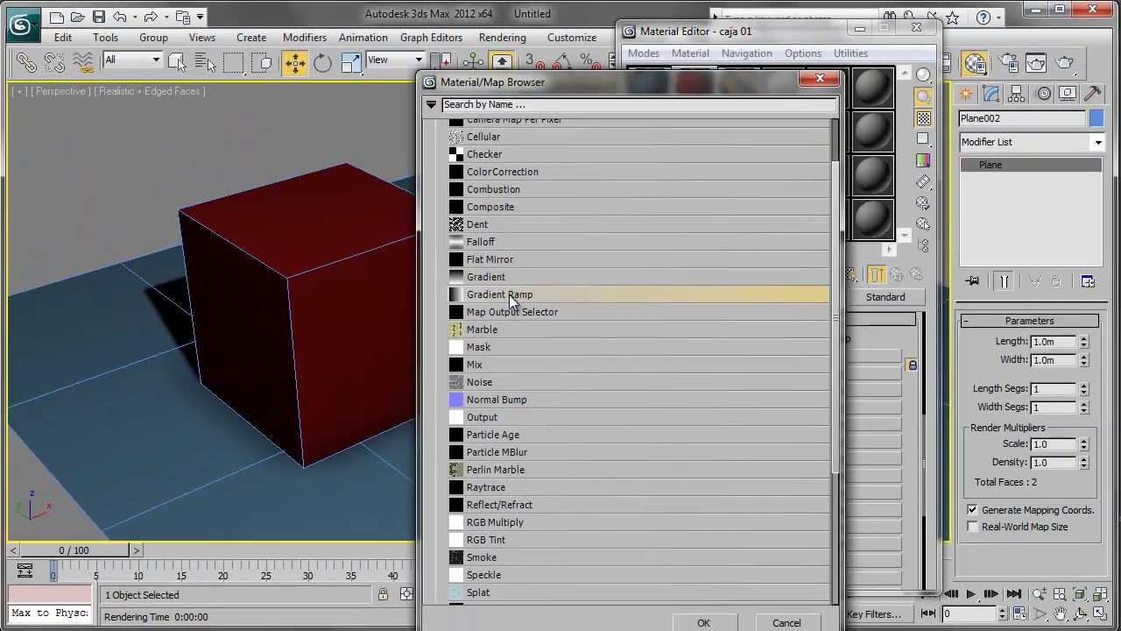
pyautogui.doubleClick(509, 295)
pyautogui.keyDown('alt'); pyautogui.moveTo(509, 294); pyautogui.dragTo(371, 348, button='middle'); pyautogui.keyUp('alt')
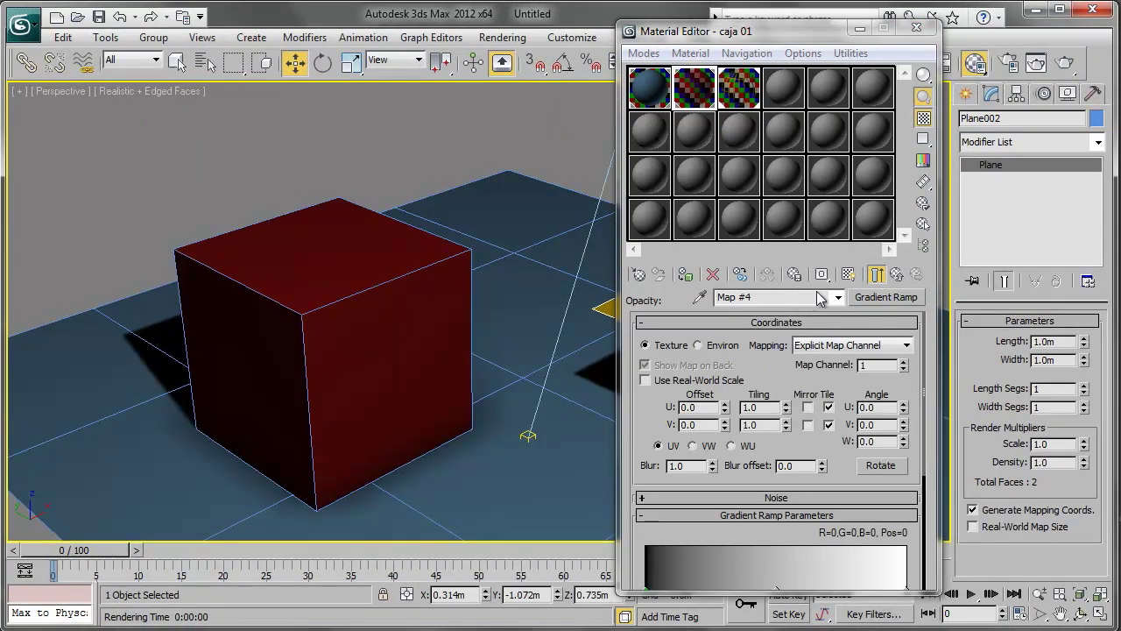
# Show the Gradient Ramp in the viewport and add a middle colour stop to the gradient.
pyautogui.click(849, 275)
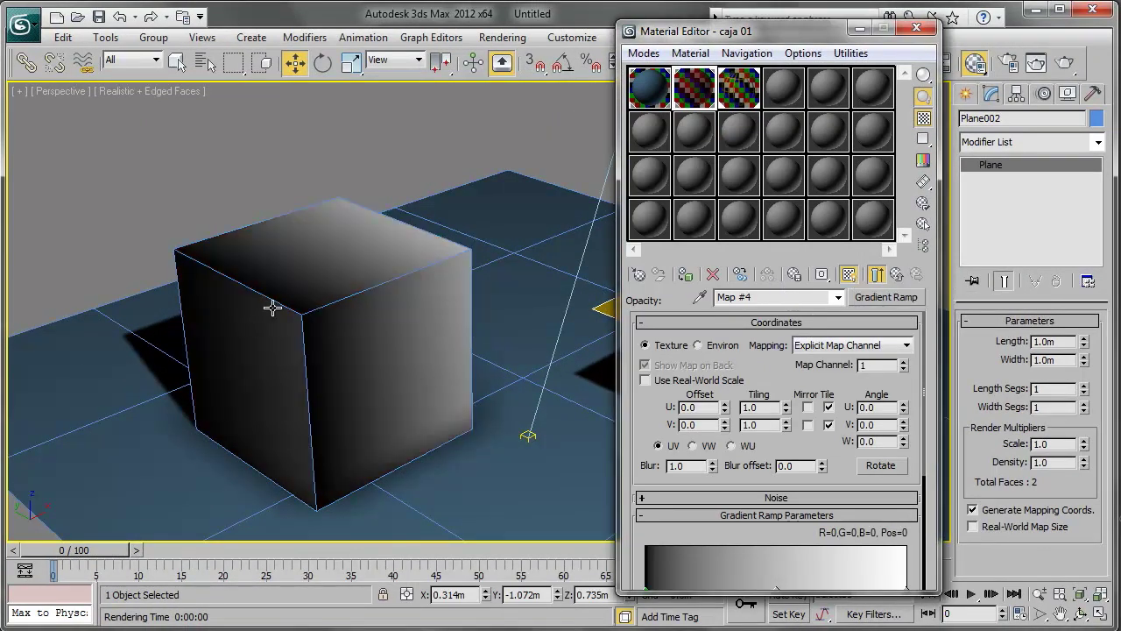
pyautogui.keyDown('alt'); pyautogui.moveTo(478, 353); pyautogui.dragTo(424, 330, button='middle'); pyautogui.keyUp('alt')
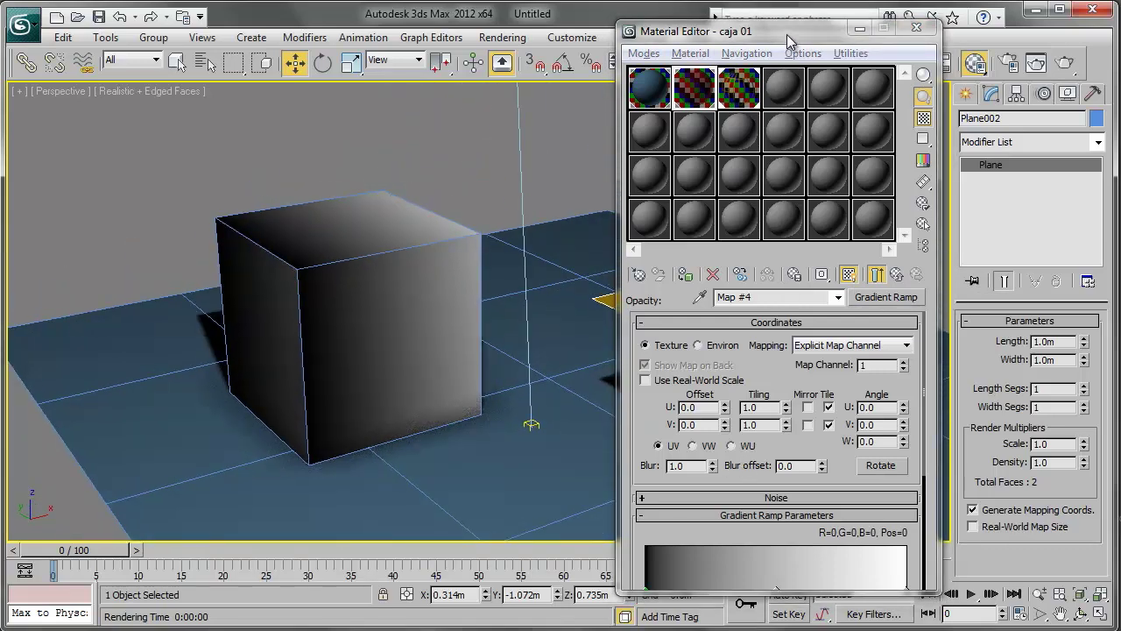
pyautogui.moveTo(792, 24); pyautogui.dragTo(794, 30)
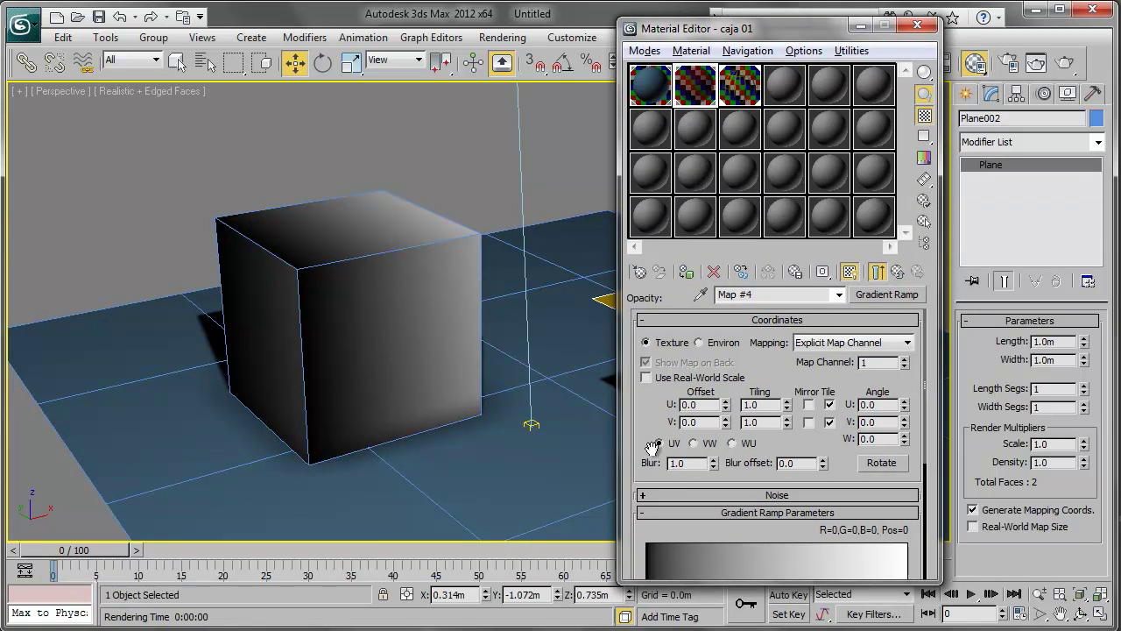
pyautogui.moveTo(652, 432); pyautogui.dragTo(664, 348)
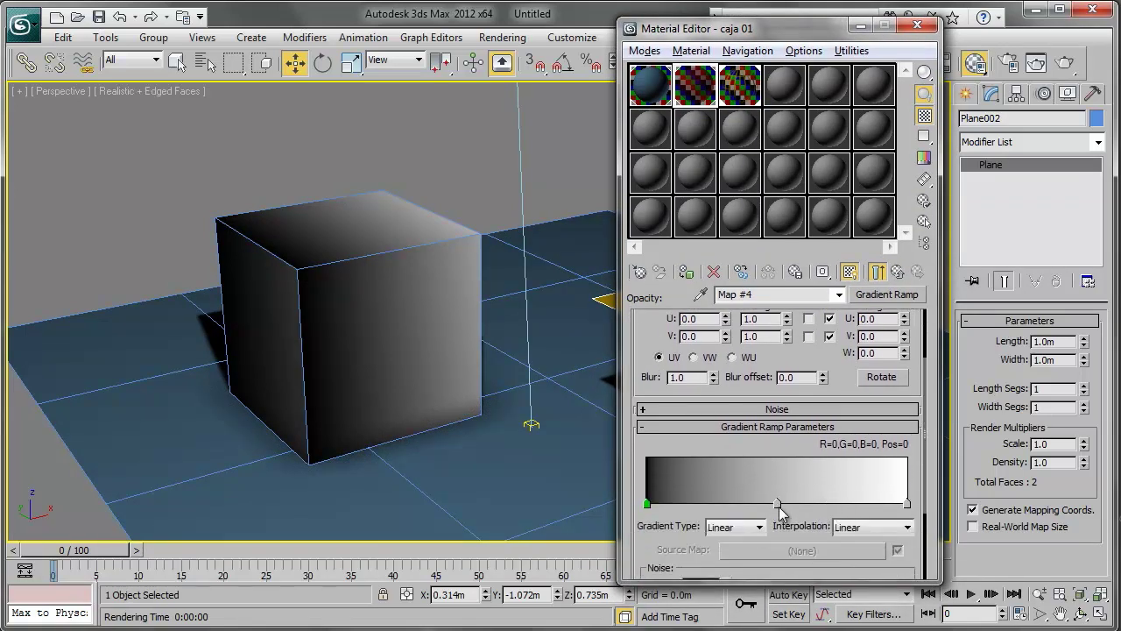
pyautogui.click(715, 501)
pyautogui.moveTo(715, 501)
pyautogui.mouseDown()
pyautogui.moveTo(800, 502)
pyautogui.moveTo(775, 494)
pyautogui.mouseUp()
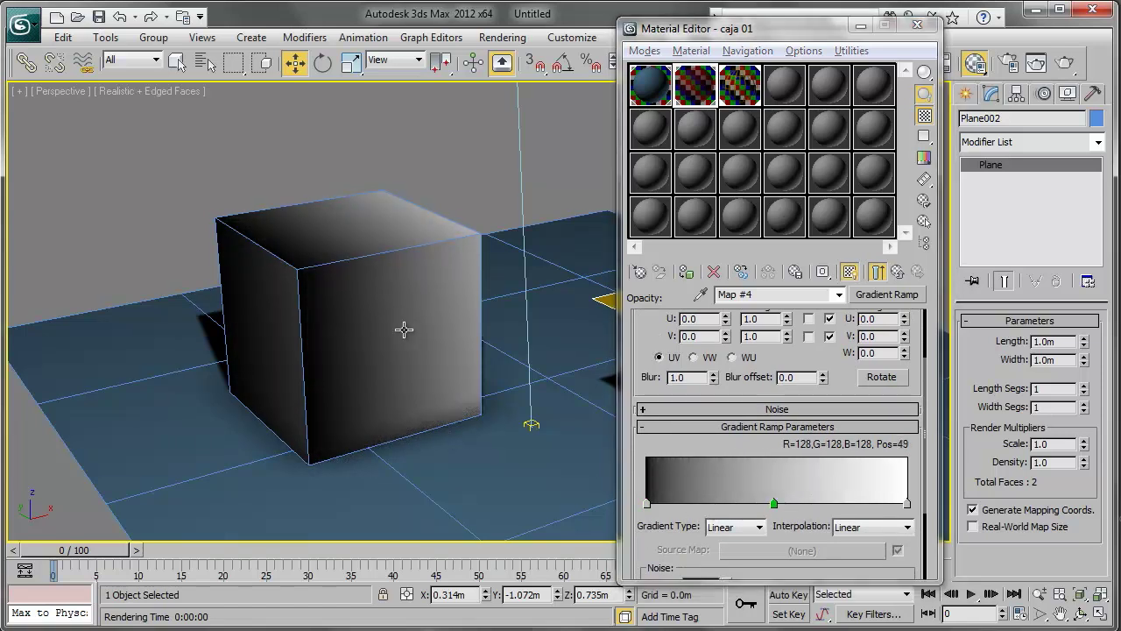
# Render a test frame, close the Material Editor and render window, and select Box001.
pyautogui.keyDown('alt'); pyautogui.moveTo(406, 345); pyautogui.dragTo(464, 400, button='middle'); pyautogui.keyUp('alt')
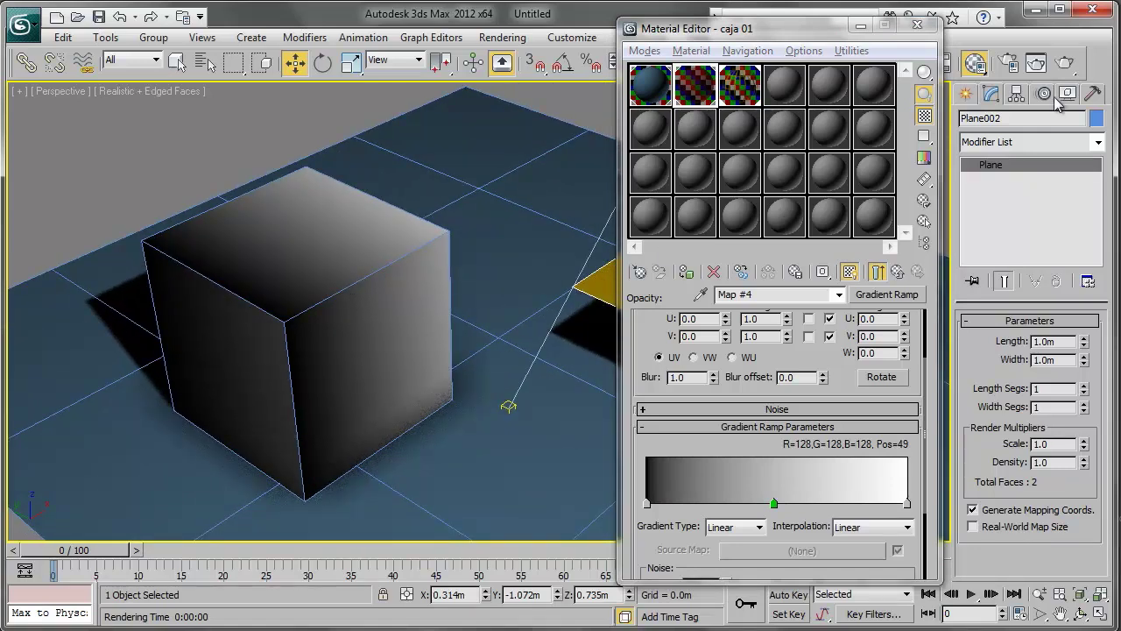
pyautogui.click(1038, 64)
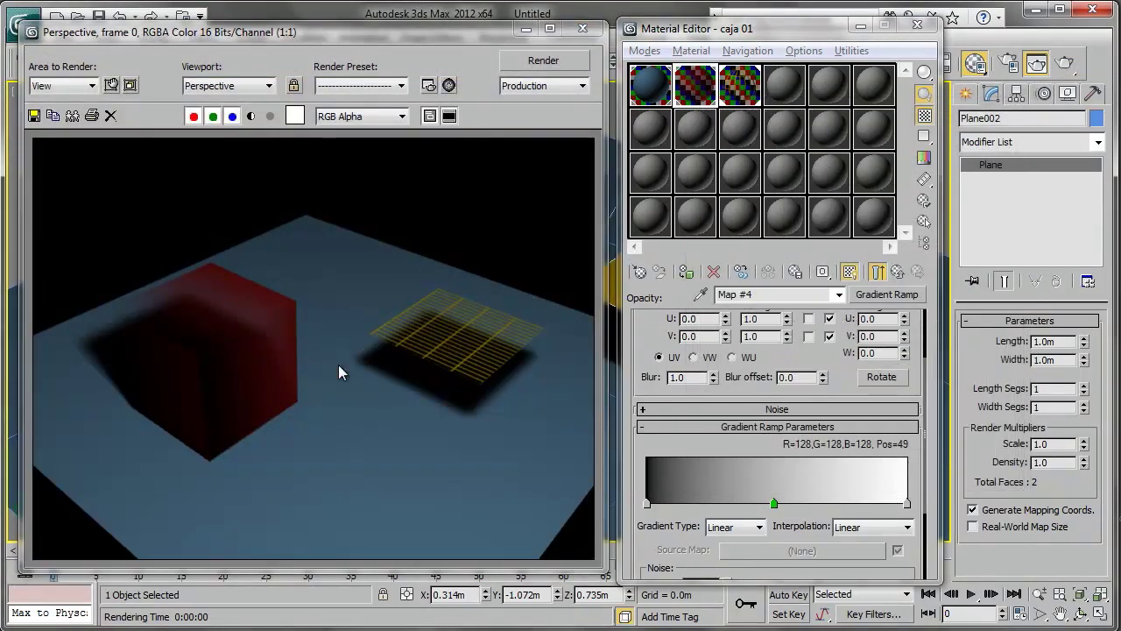
pyautogui.click(917, 25)
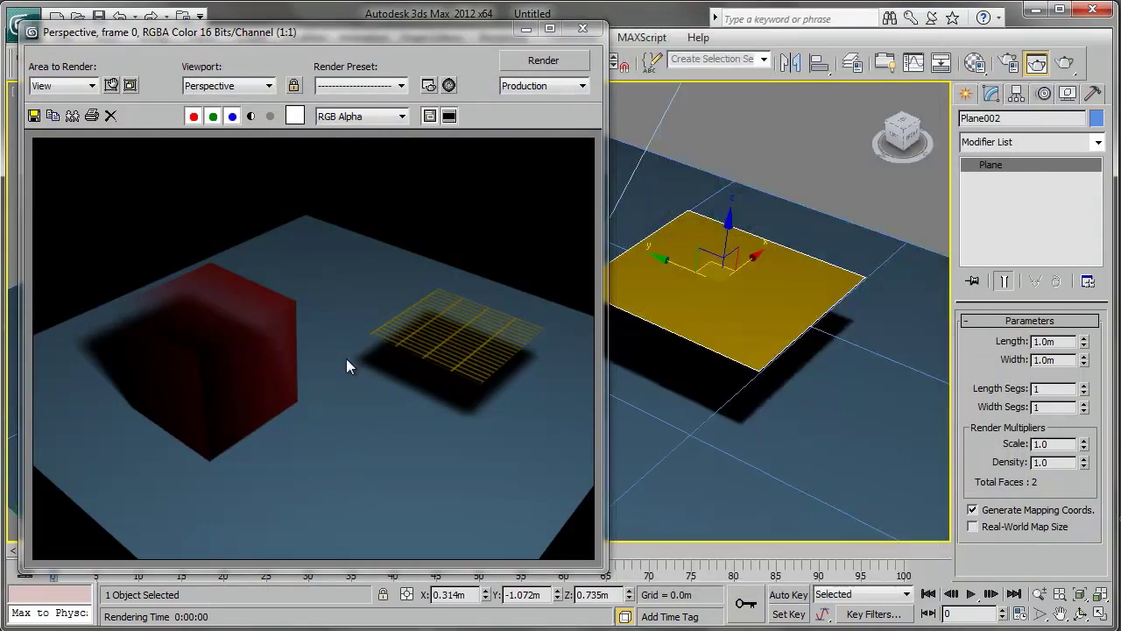
pyautogui.click(583, 28)
pyautogui.click(320, 366)
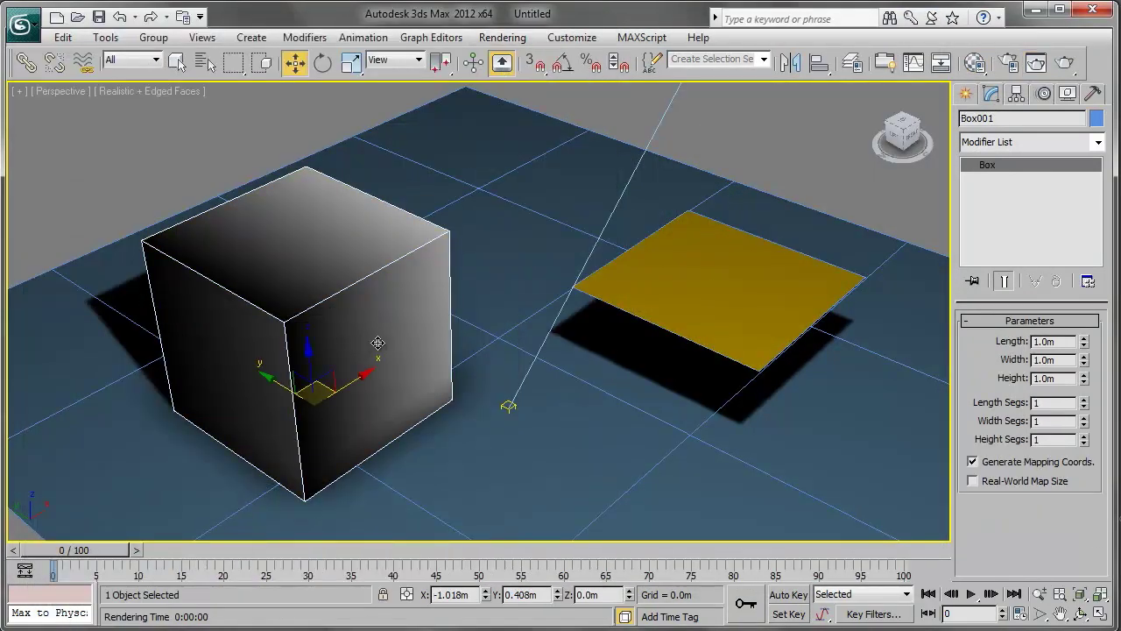
# Move Box001 toward the yellow plane, rotate it -23.8° about Z, render, and reopen its material.
pyautogui.moveTo(329, 386); pyautogui.dragTo(469, 407)
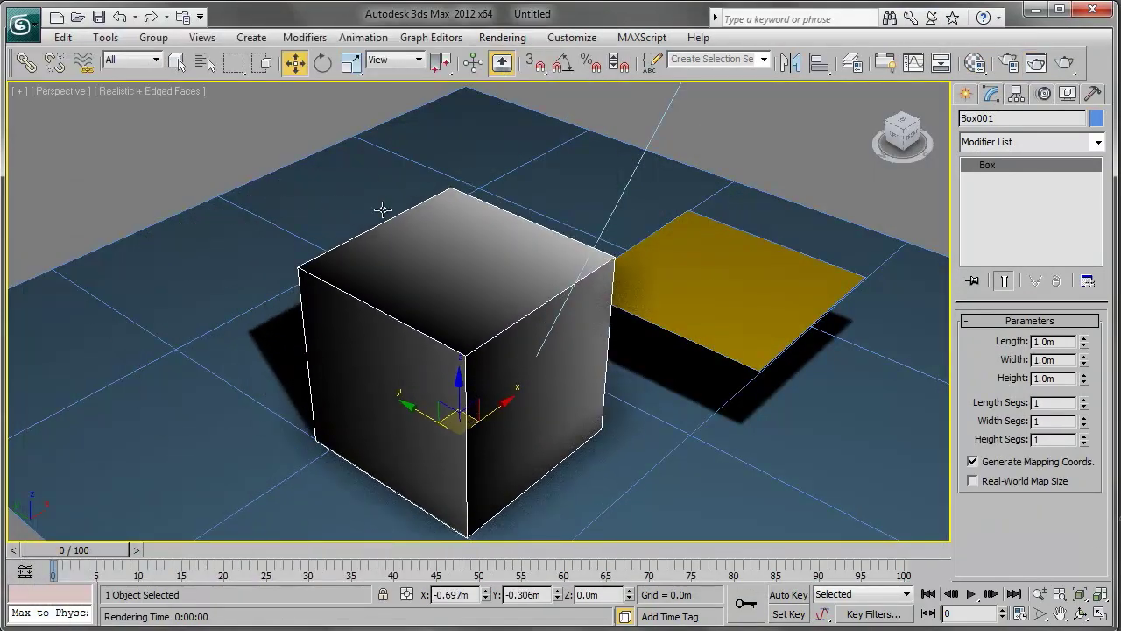
pyautogui.click(323, 63)
pyautogui.moveTo(468, 487); pyautogui.dragTo(426, 480)
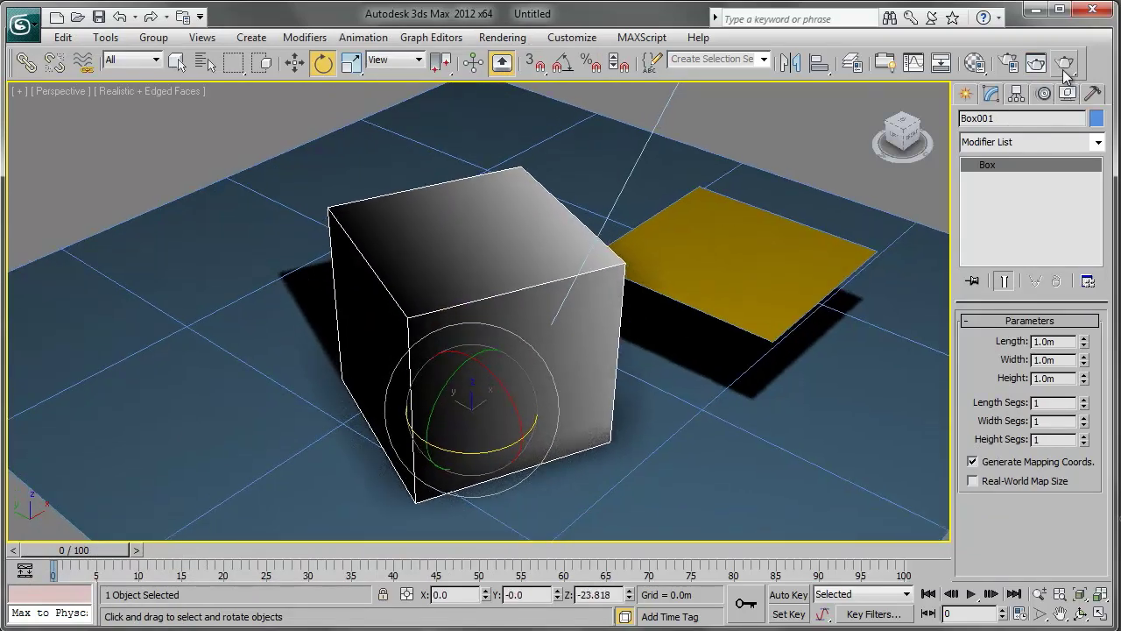
pyautogui.click(1037, 63)
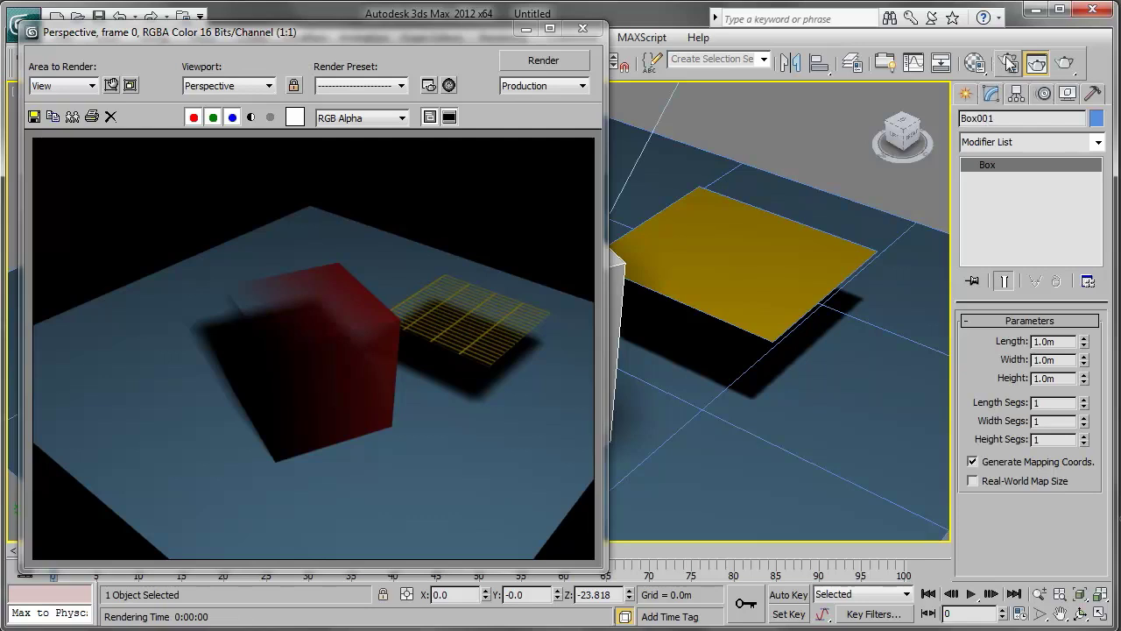
pyautogui.click(975, 63)
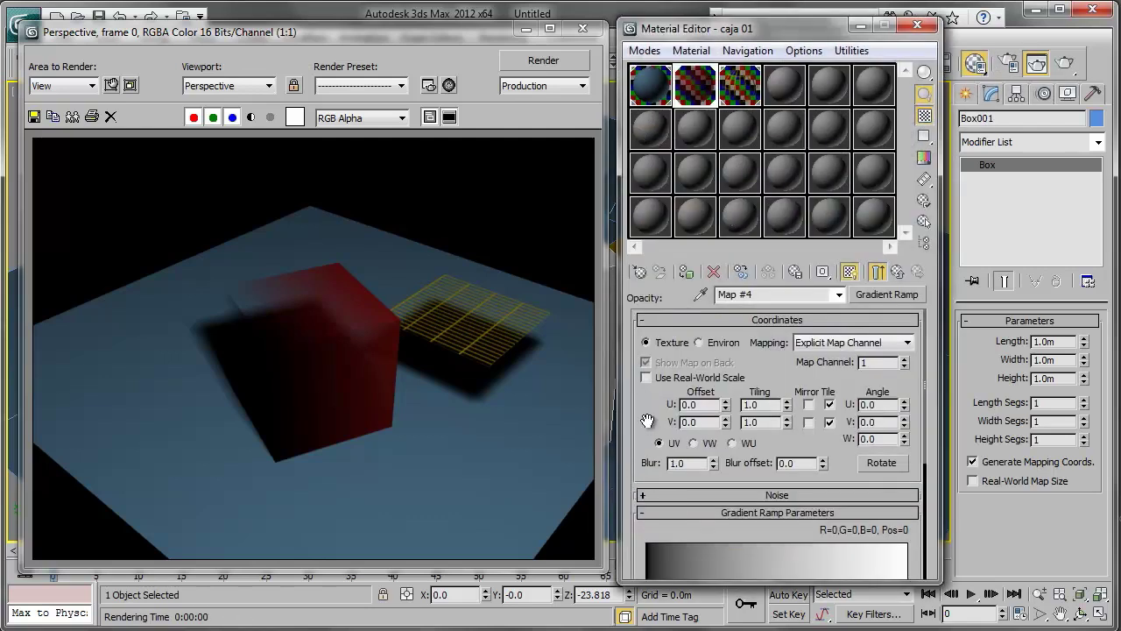
# Keep the Gradient Ramp type Linear and set its Interpolation to Solid.
pyautogui.scroll(-3, 648, 420)
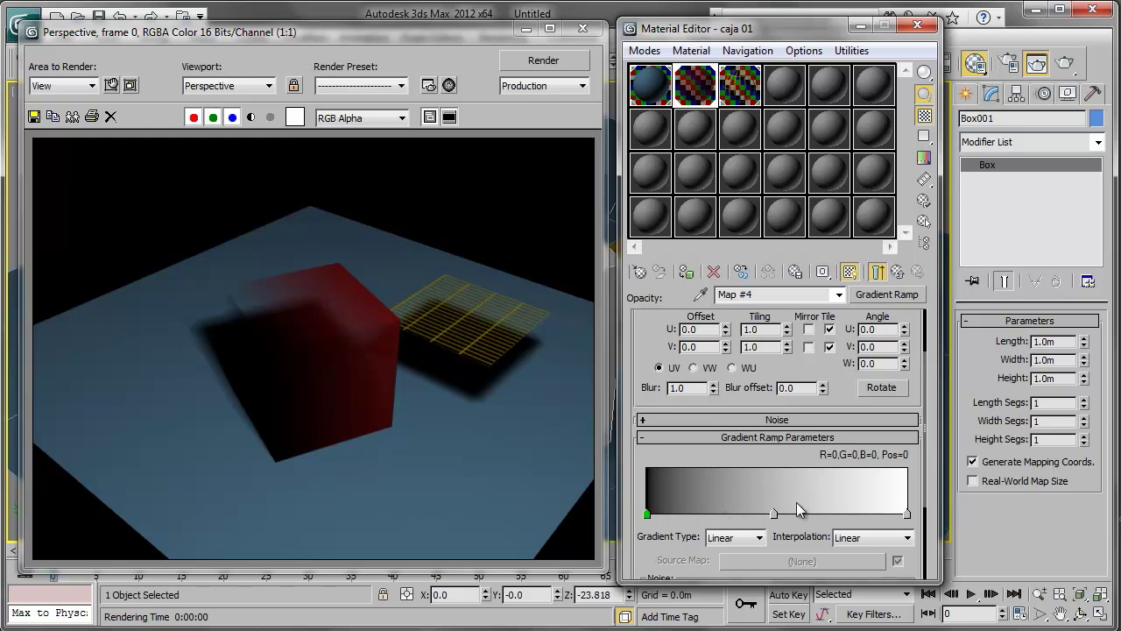
pyautogui.moveTo(652, 343); pyautogui.dragTo(647, 332)
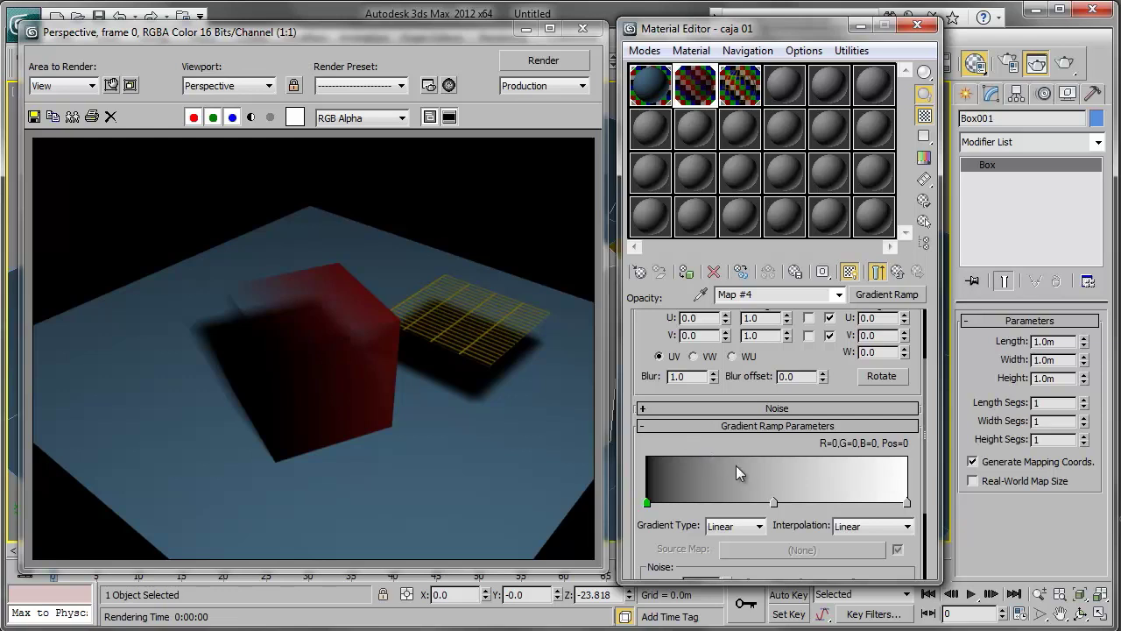
pyautogui.moveTo(688, 541); pyautogui.dragTo(696, 517)
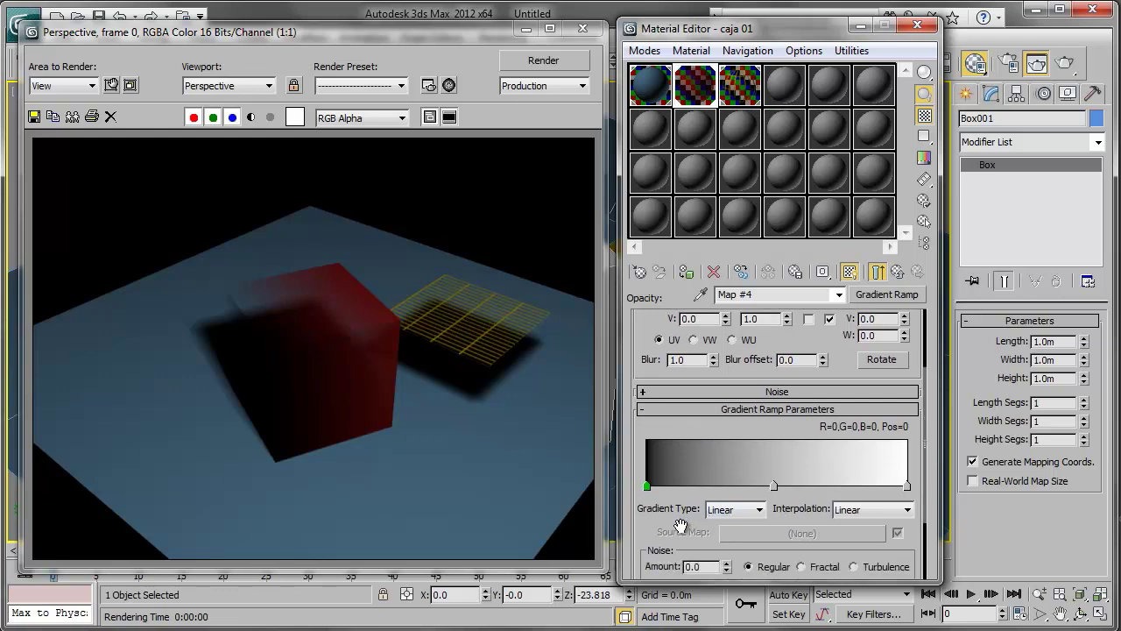
pyautogui.click(747, 508)
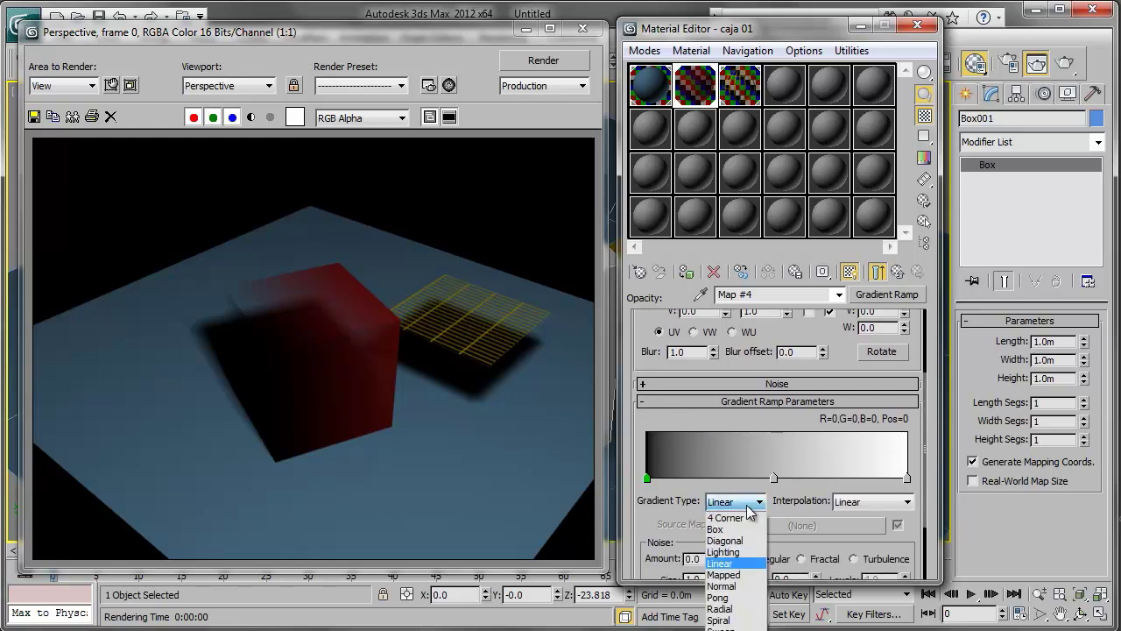
pyautogui.click(749, 508)
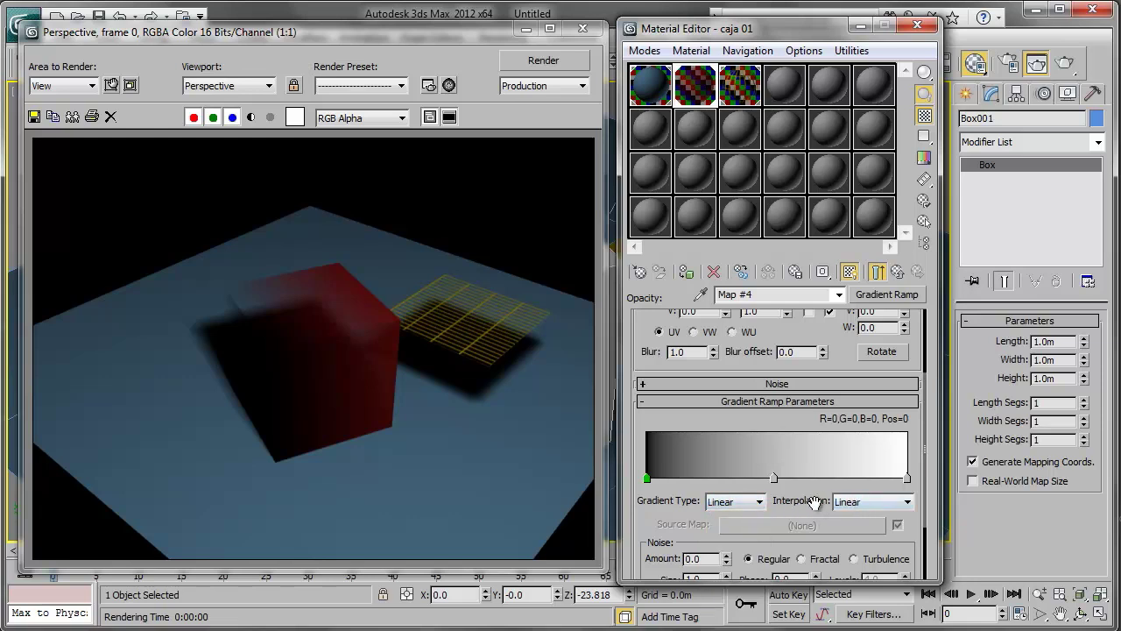
pyautogui.click(868, 500)
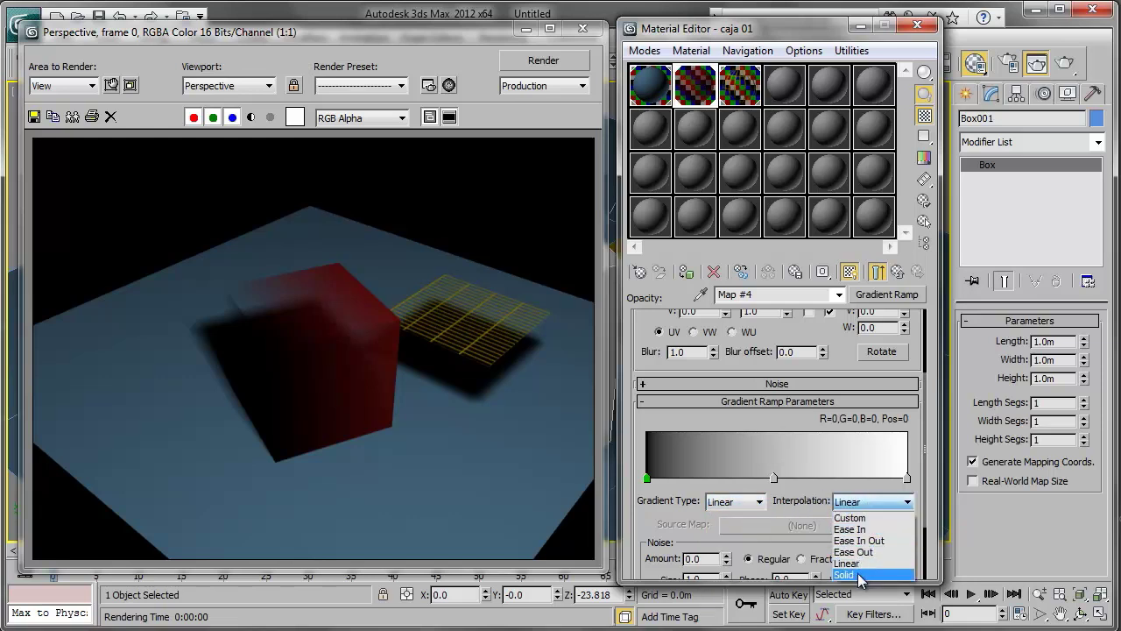
pyautogui.click(857, 573)
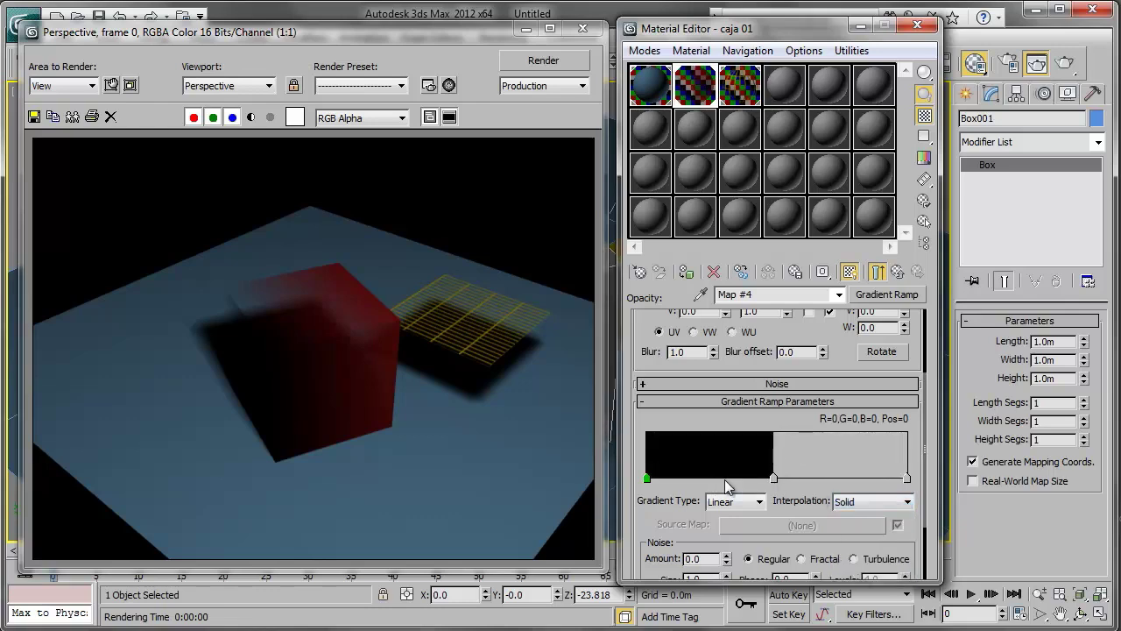
# Change the middle gradient stop's colour to pure white.
pyautogui.doubleClick(774, 479)
pyautogui.moveTo(499, 201); pyautogui.dragTo(493, 251)
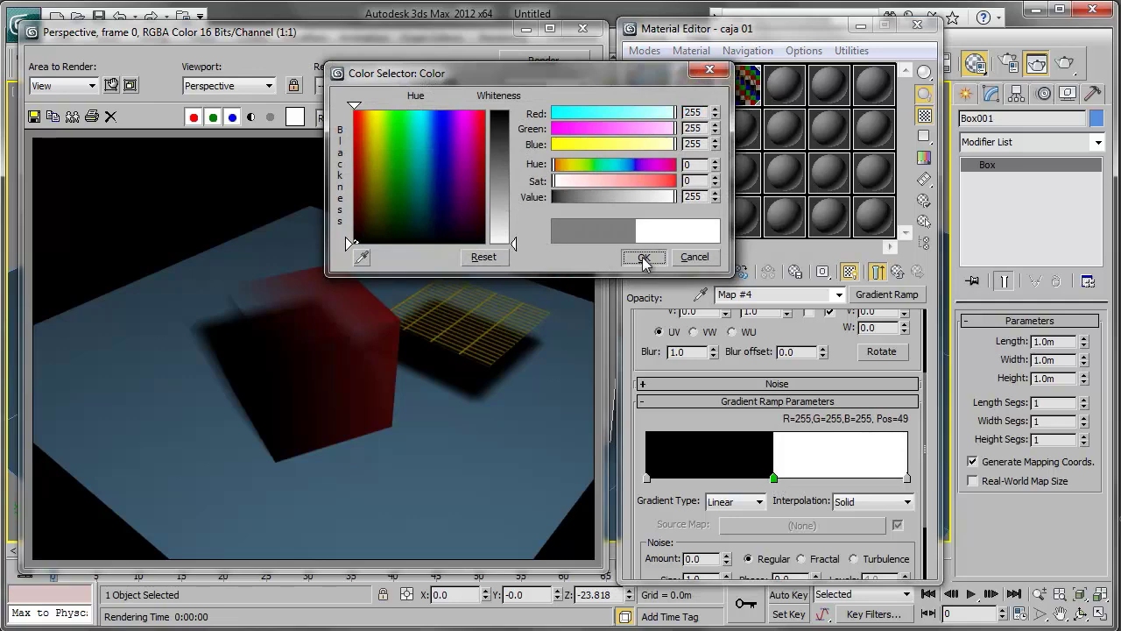
pyautogui.click(643, 257)
# Render the half-visible box and open an enlarged preview of Map #4.
pyautogui.click(543, 61)
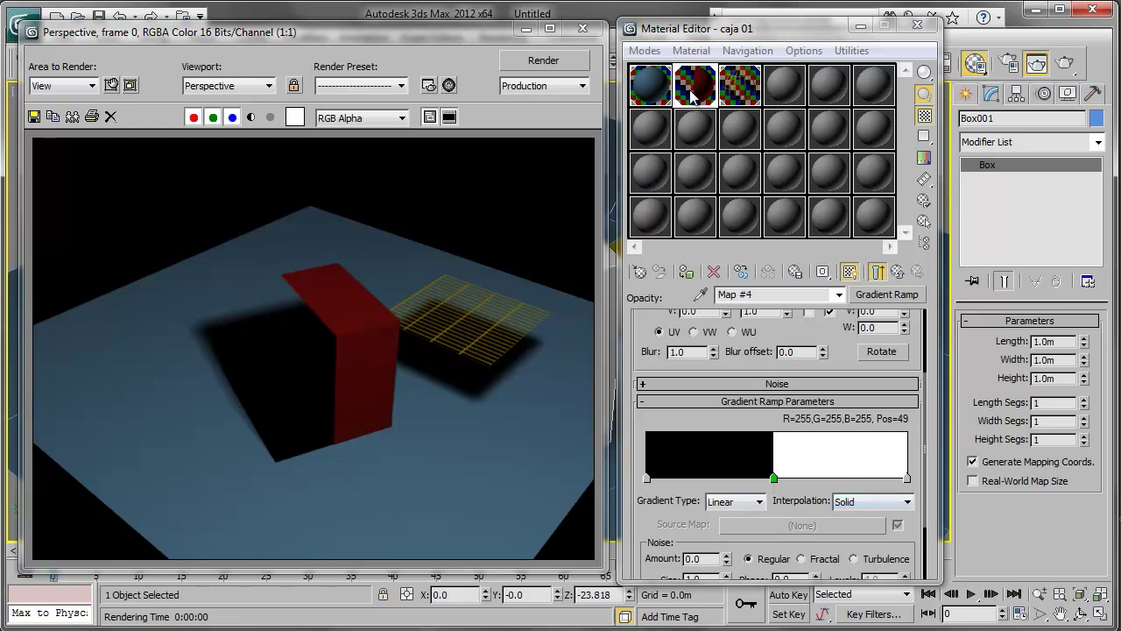
pyautogui.click(878, 272)
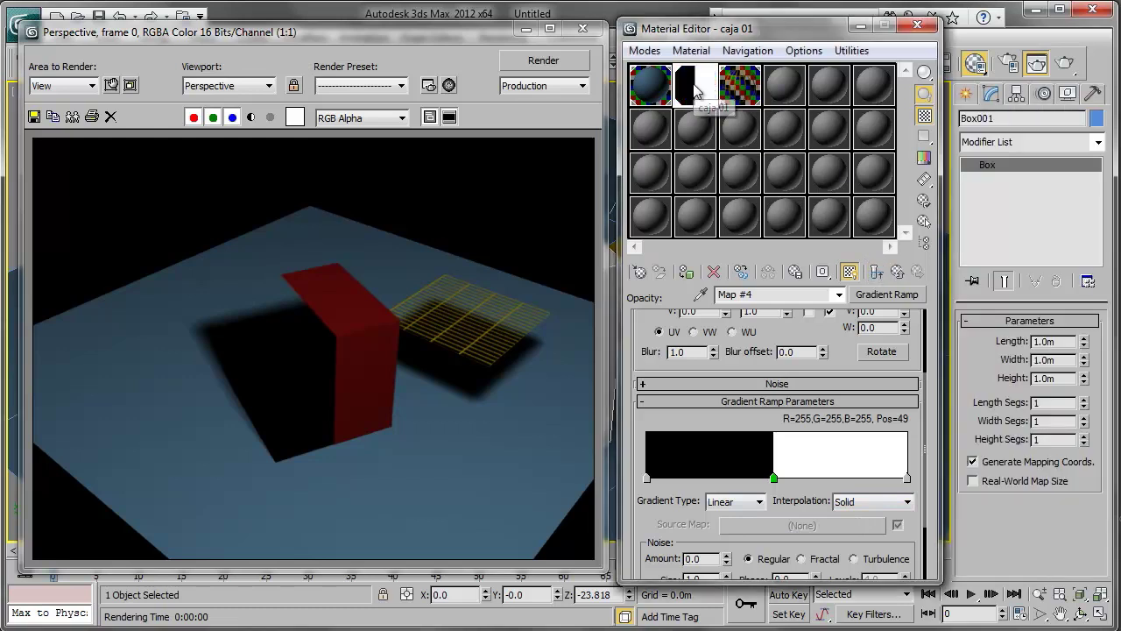
pyautogui.doubleClick(698, 92)
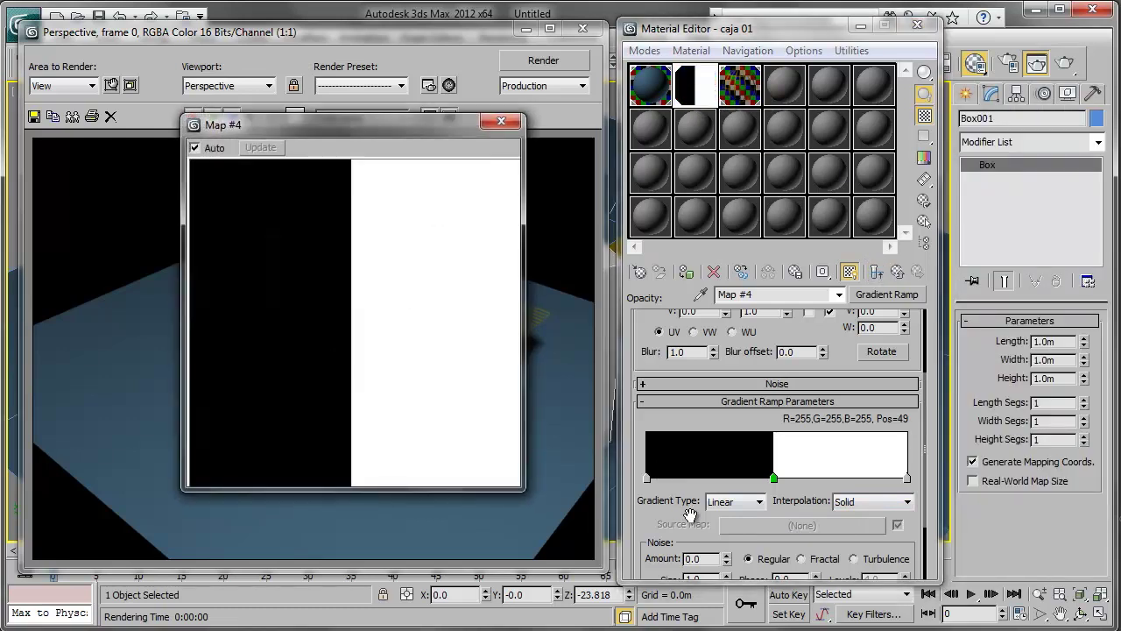
pyautogui.click(744, 506)
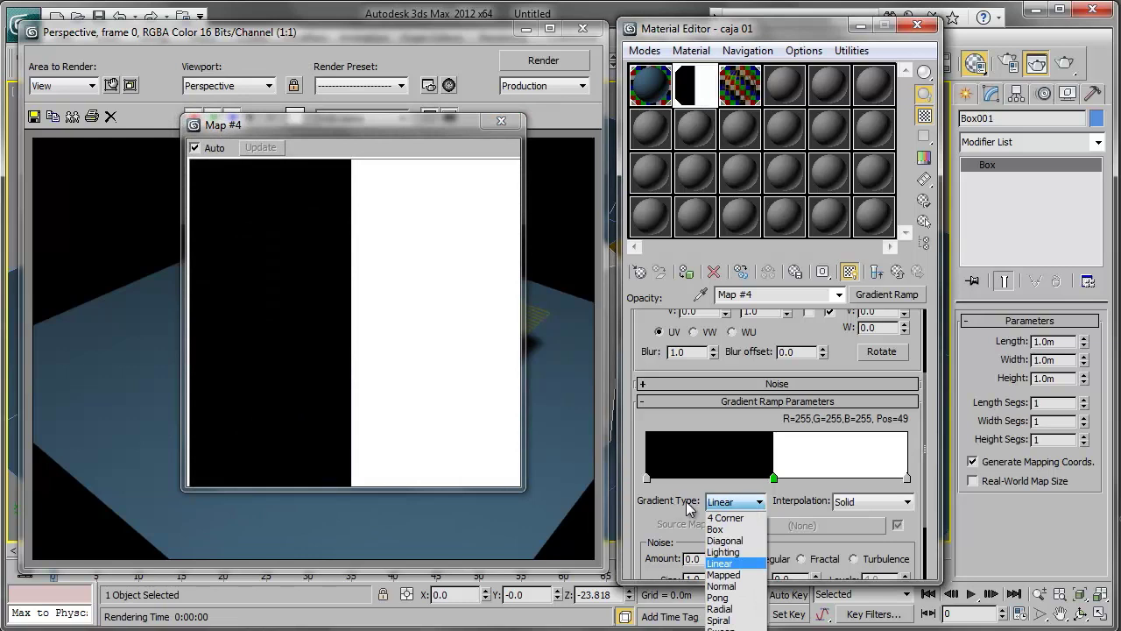
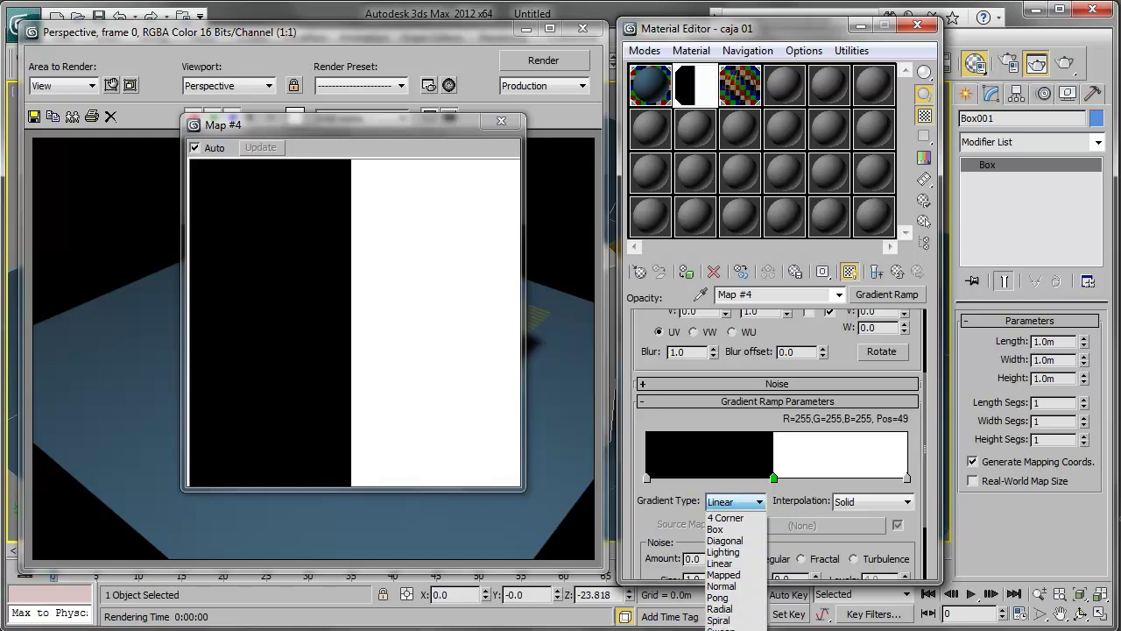
# Try Box and then Diagonal gradient types for the opacity ramp, rendering each.
pyautogui.click(732, 530)
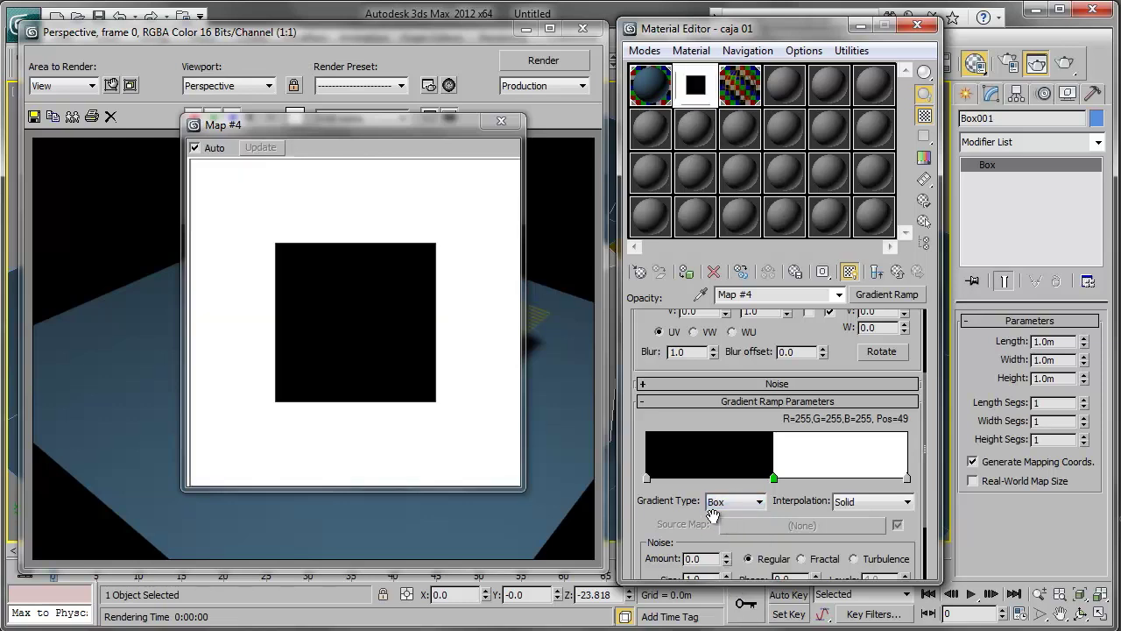
pyautogui.click(543, 63)
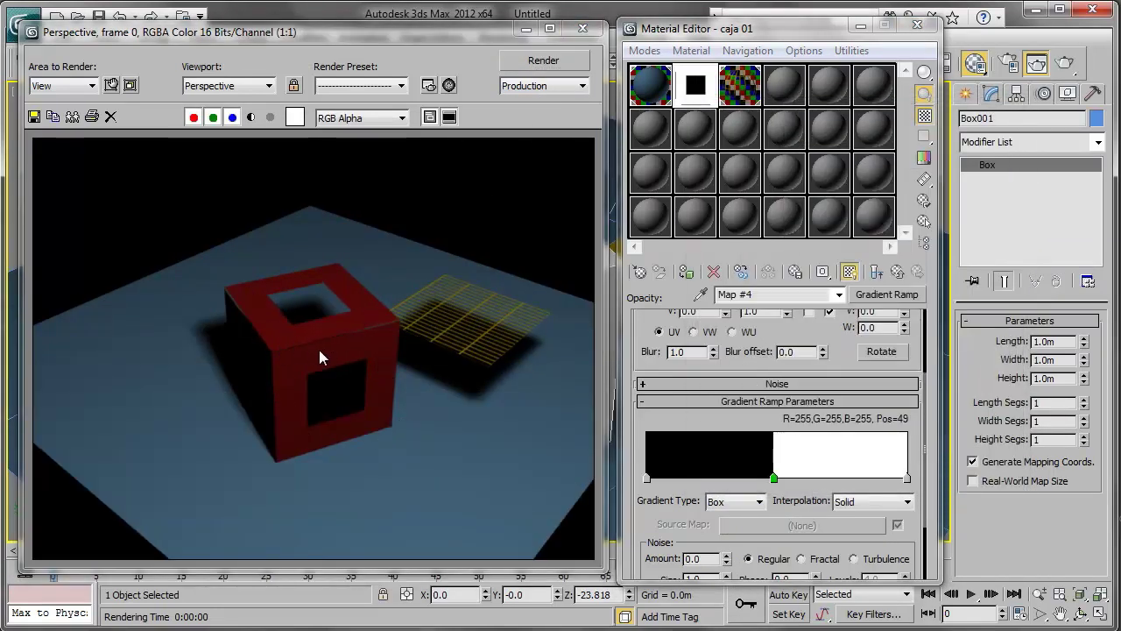
pyautogui.click(750, 506)
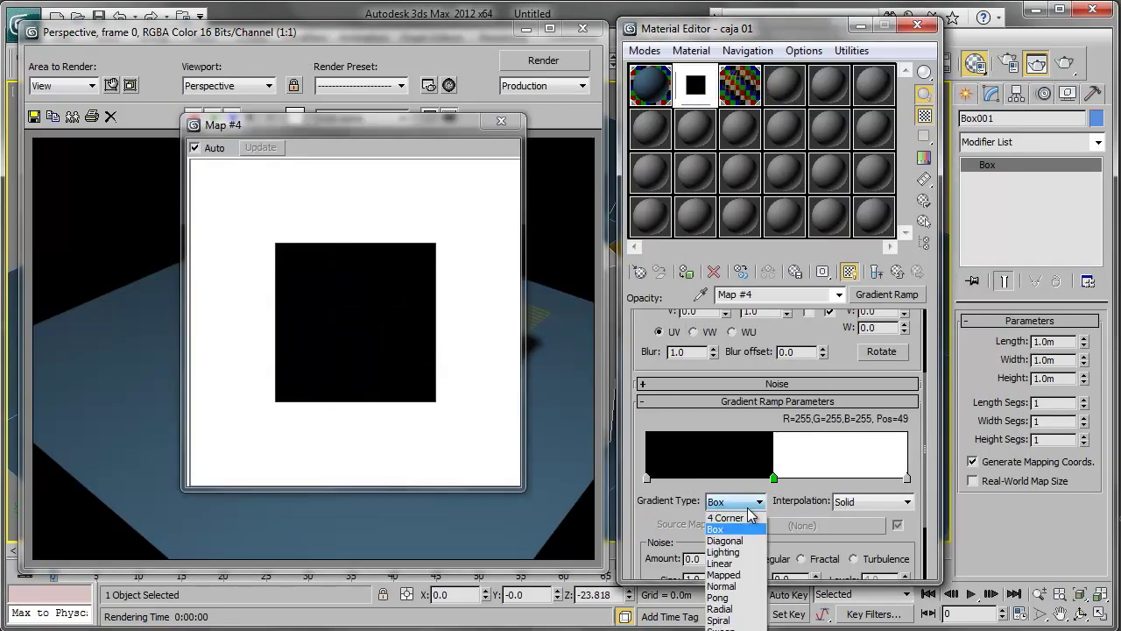
pyautogui.click(743, 539)
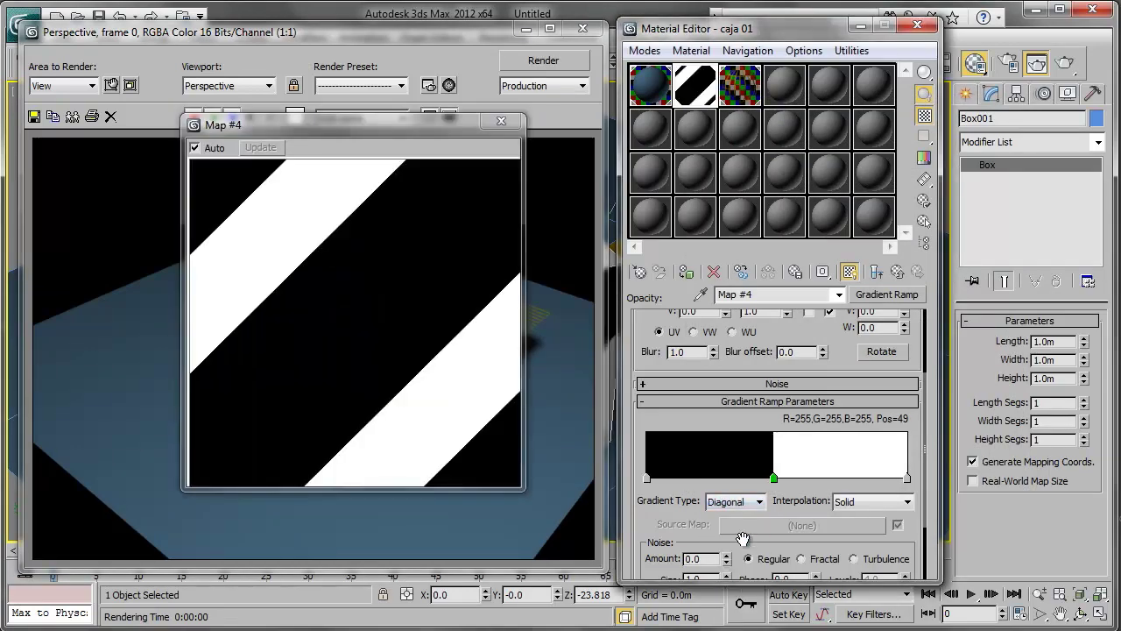
pyautogui.click(550, 60)
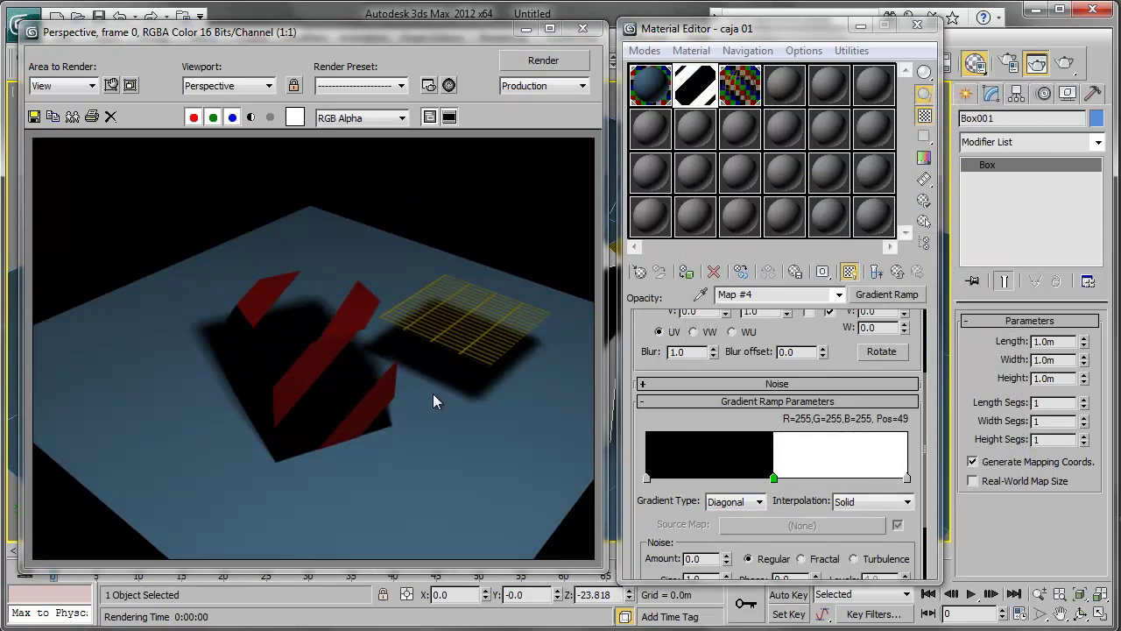
# Switch the gradient to Radial, render it, then close the render window and map preview.
pyautogui.click(760, 503)
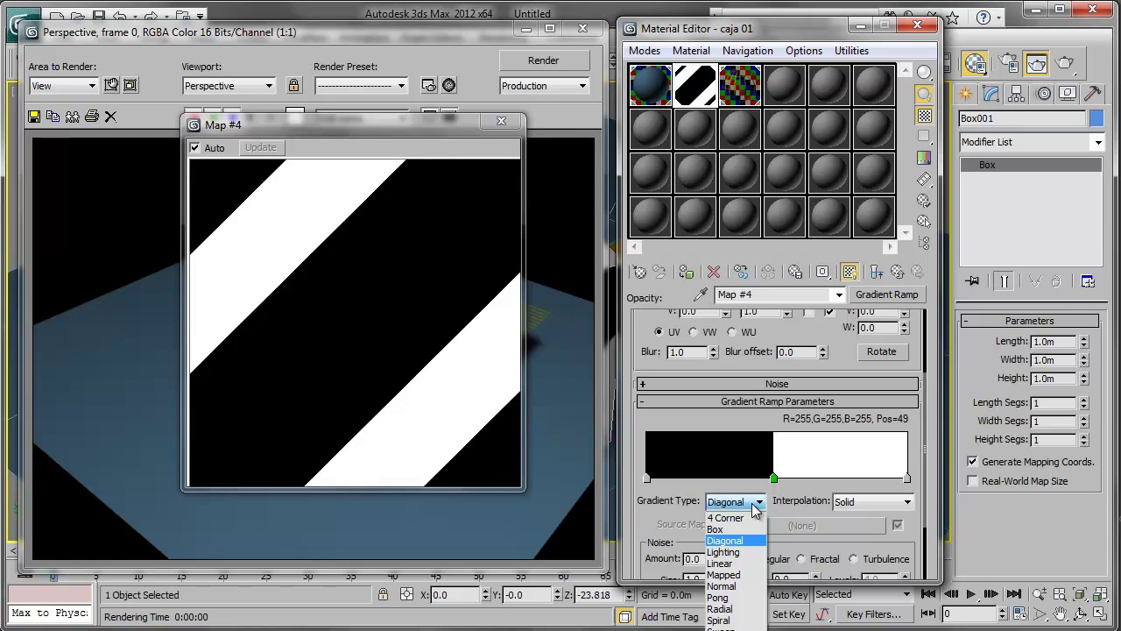
pyautogui.click(737, 608)
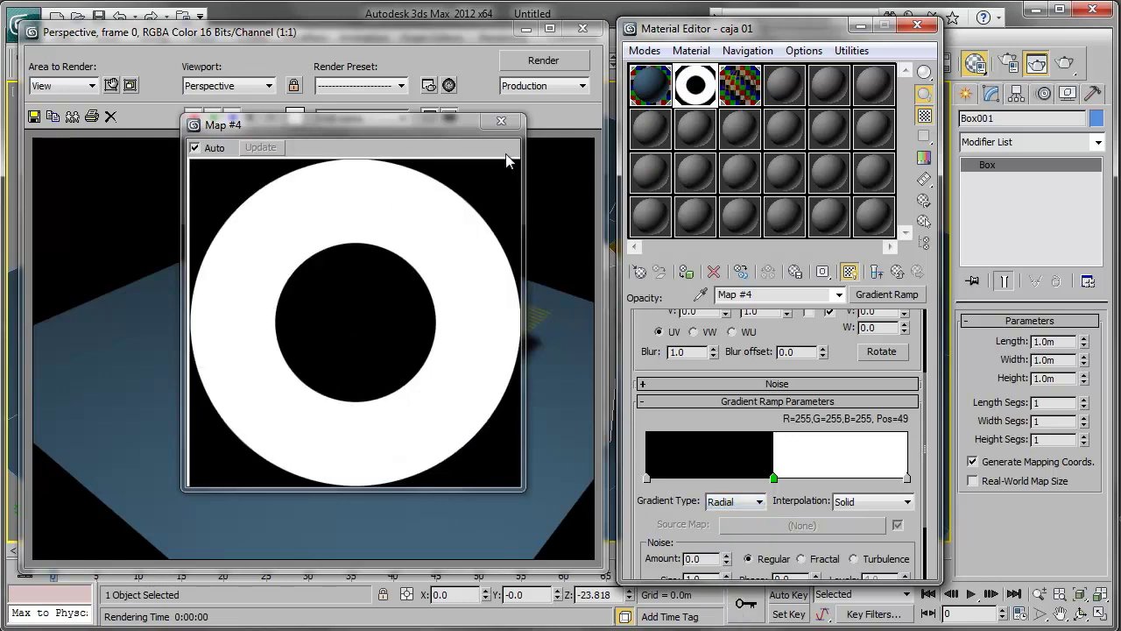
pyautogui.click(544, 62)
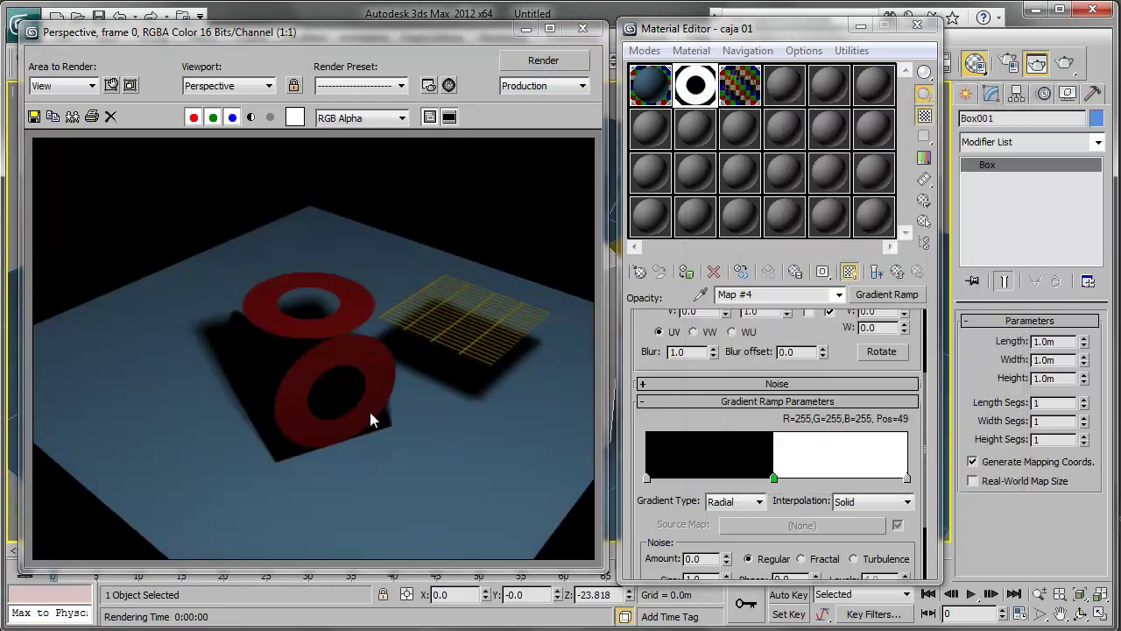
pyautogui.click(583, 29)
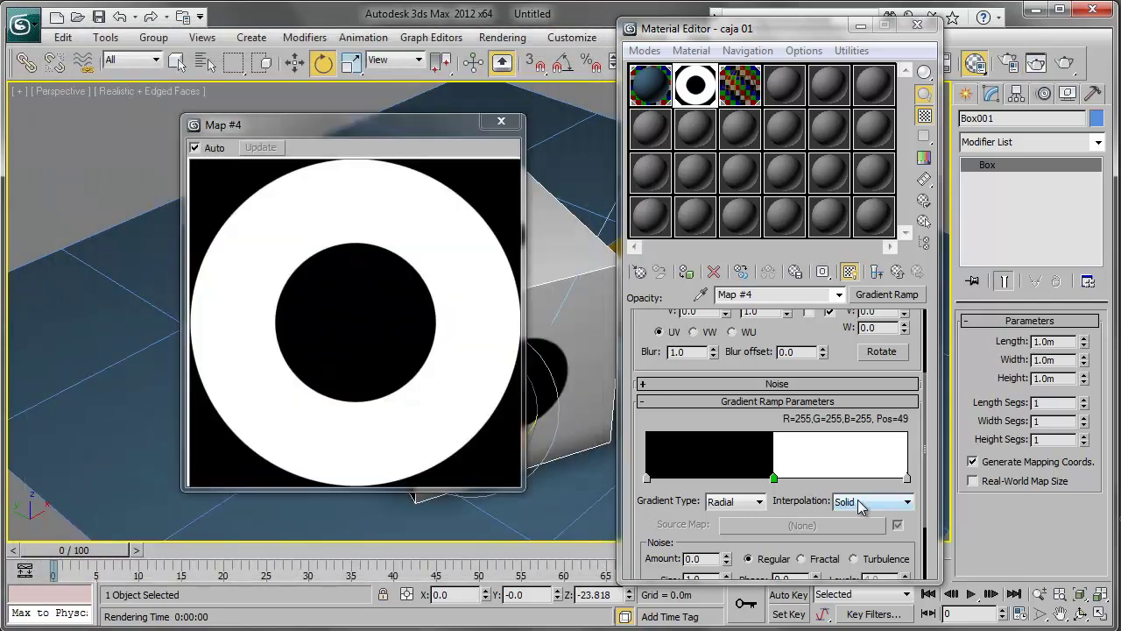
pyautogui.click(772, 476)
pyautogui.click(506, 128)
# Back at the box material, change its colour from dark red to grey (107,107,107).
pyautogui.moveTo(493, 225)
pyautogui.keyDown('alt'); pyautogui.mouseDown(button='middle')
pyautogui.moveTo(435, 265)
pyautogui.moveTo(498, 283)
pyautogui.moveTo(483, 287)
pyautogui.mouseUp(button='middle'); pyautogui.keyUp('alt')
pyautogui.click(898, 272)
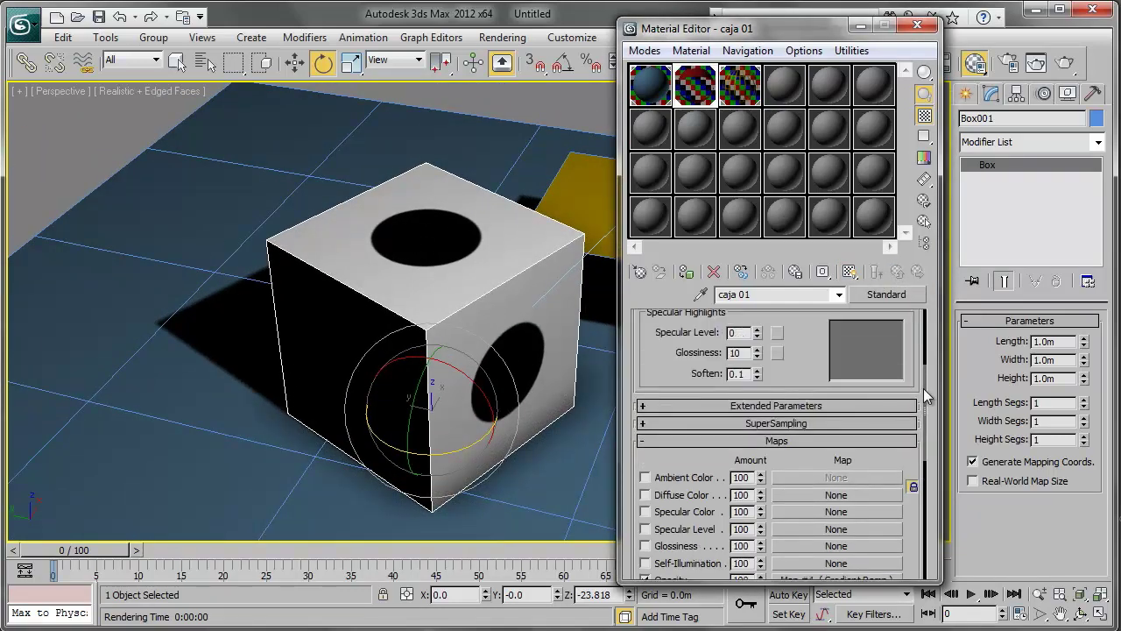
pyautogui.moveTo(927, 446); pyautogui.dragTo(928, 332)
pyautogui.moveTo(350, 187); pyautogui.dragTo(351, 244)
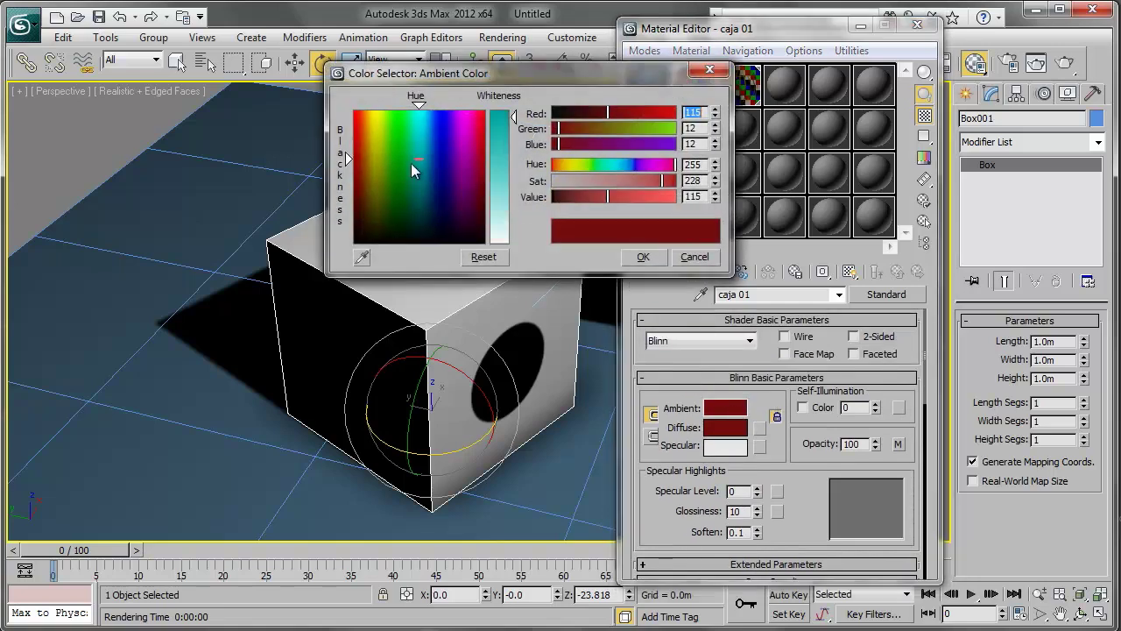
pyautogui.moveTo(508, 117); pyautogui.dragTo(503, 166)
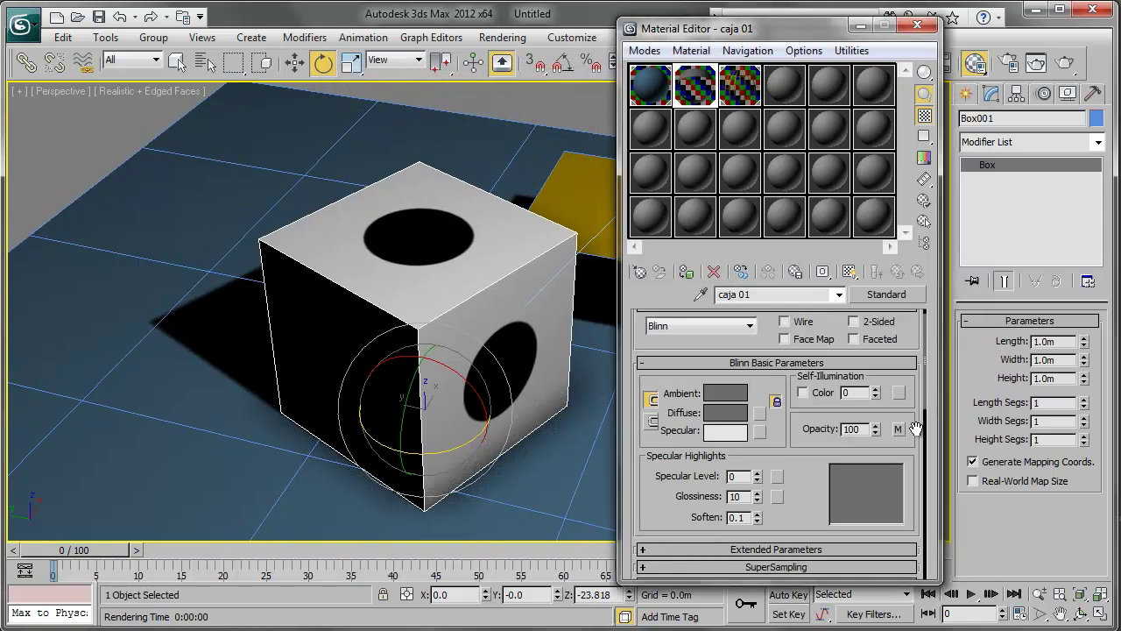
# Set the opacity Gradient Ramp's interpolation to Linear so the spots fade softly.
pyautogui.scroll(-4, 776, 419)
pyautogui.scroll(-2, 776, 419)
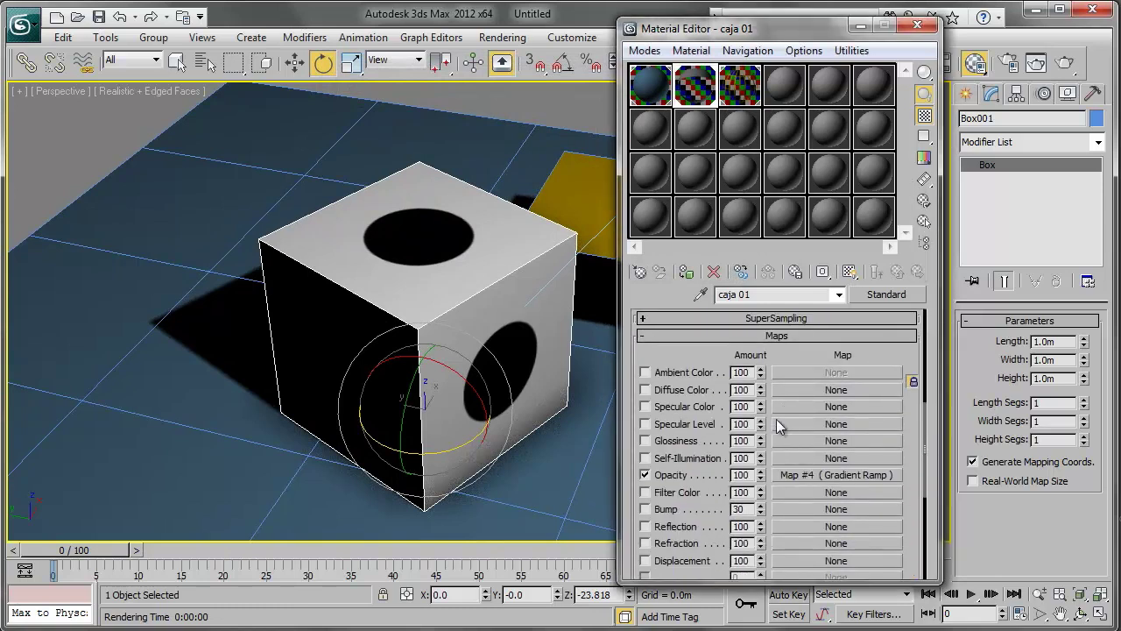
pyautogui.click(820, 476)
pyautogui.moveTo(643, 412); pyautogui.dragTo(649, 339)
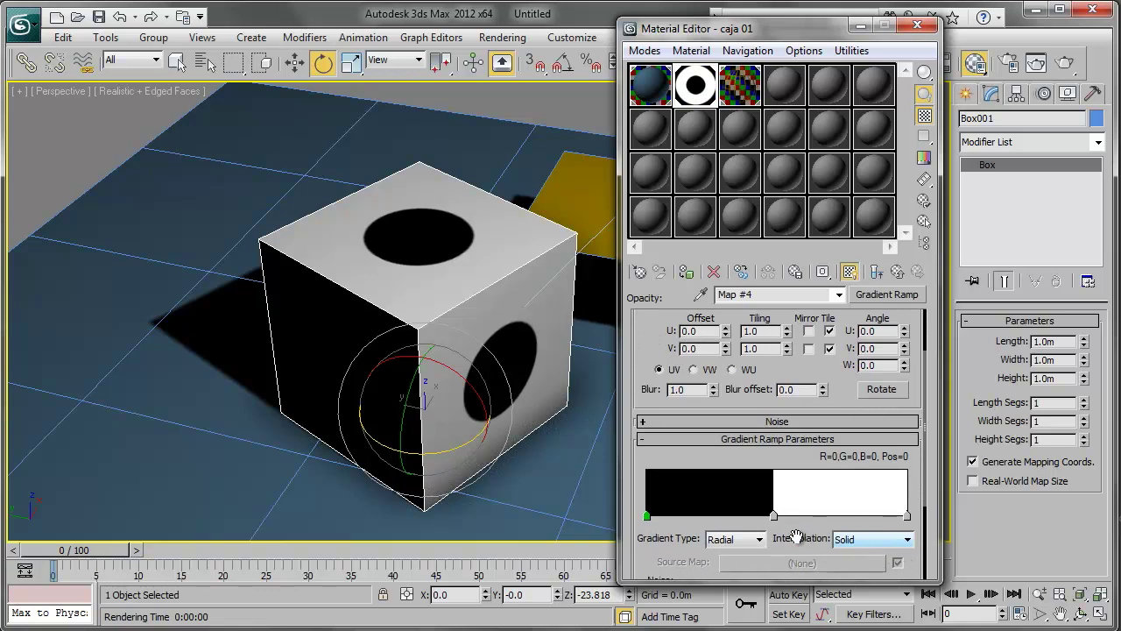
pyautogui.click(862, 544)
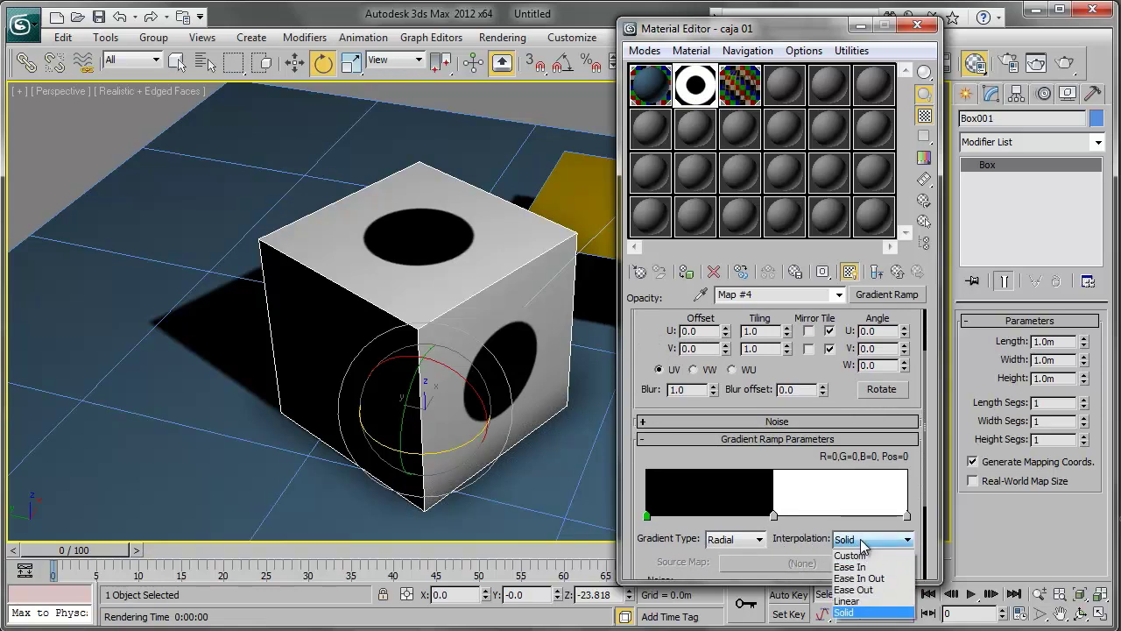
pyautogui.click(846, 601)
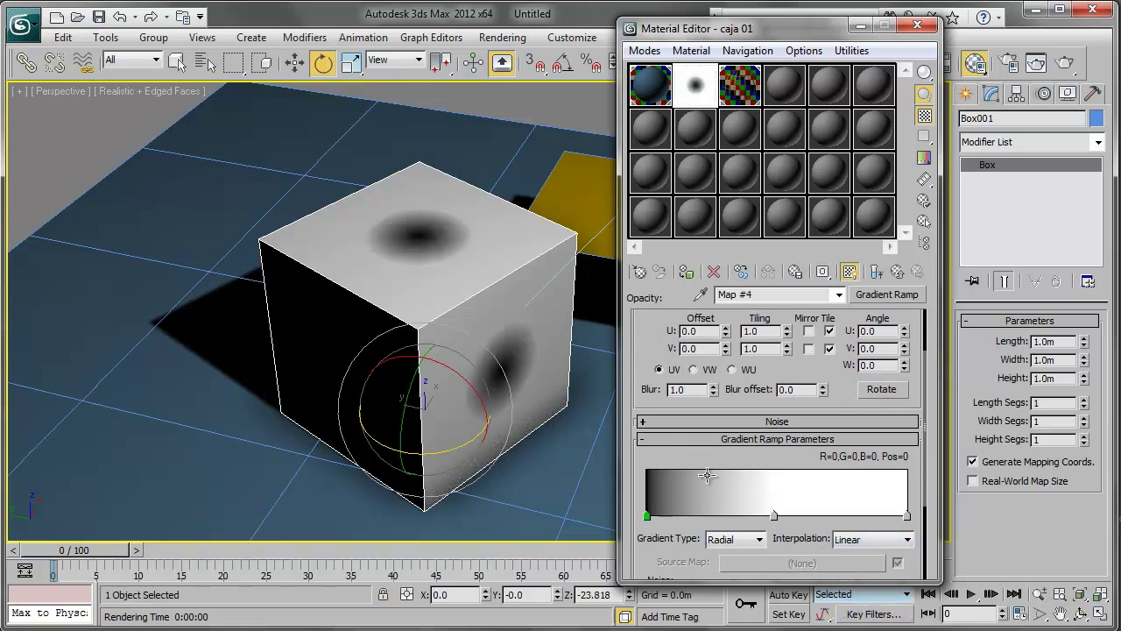
pyautogui.moveTo(417, 346)
pyautogui.keyDown('alt'); pyautogui.mouseDown(button='middle')
pyautogui.moveTo(481, 342)
pyautogui.moveTo(398, 269)
pyautogui.mouseUp(button='middle'); pyautogui.keyUp('alt')
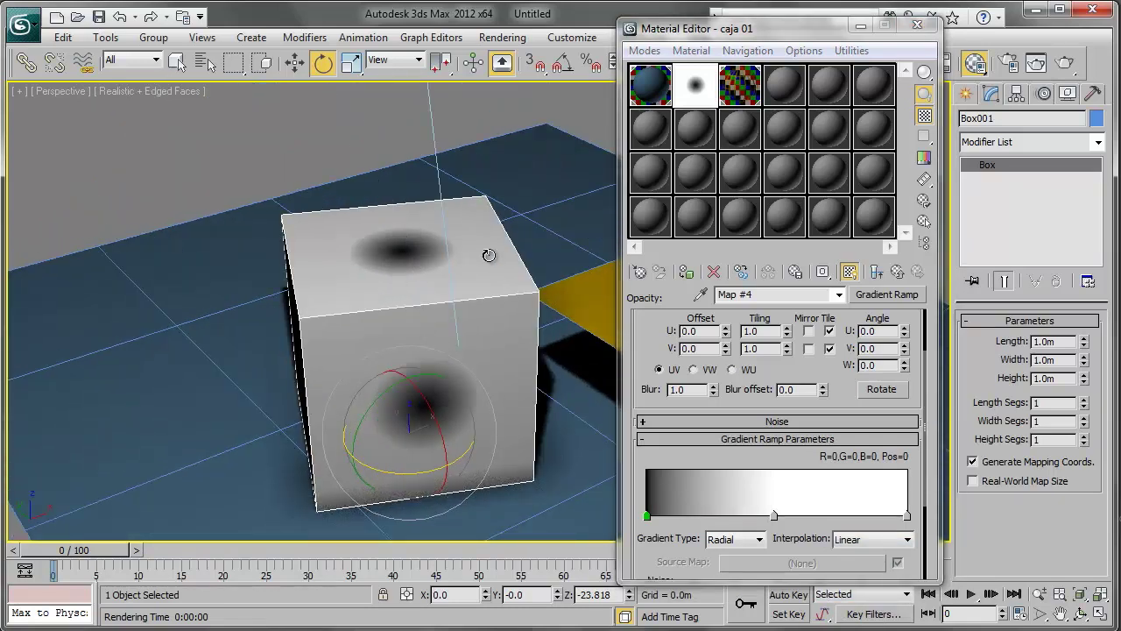
pyautogui.keyDown('alt'); pyautogui.moveTo(505, 286); pyautogui.dragTo(560, 254, button='middle'); pyautogui.keyUp('alt')
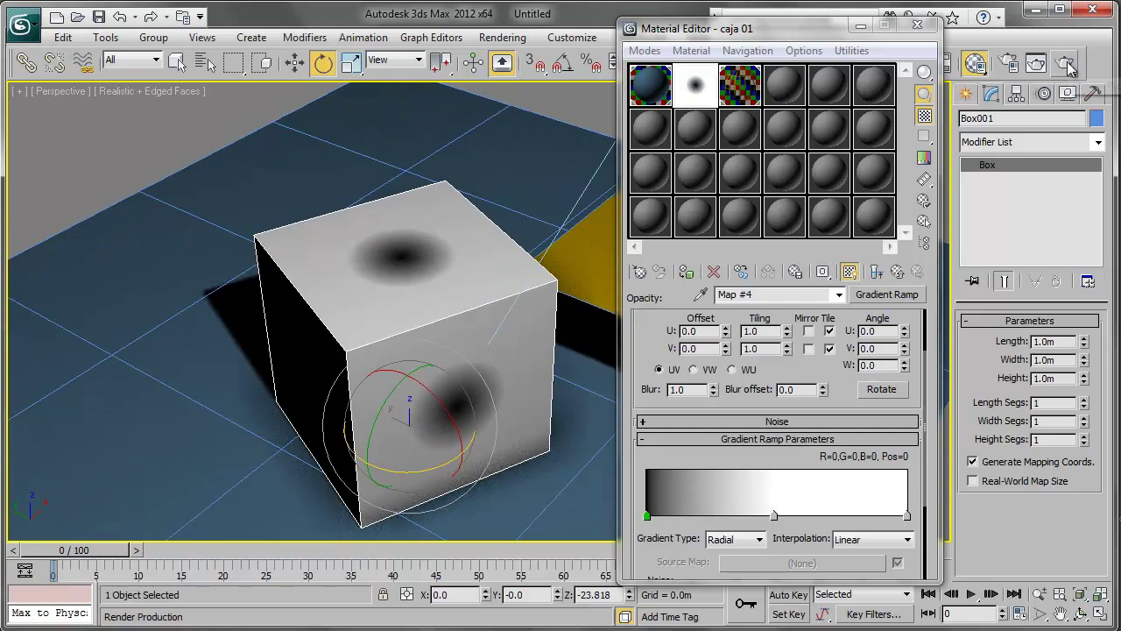
# Render the perspective view to check the softer opacity spots.
pyautogui.click(1037, 62)
pyautogui.click(850, 273)
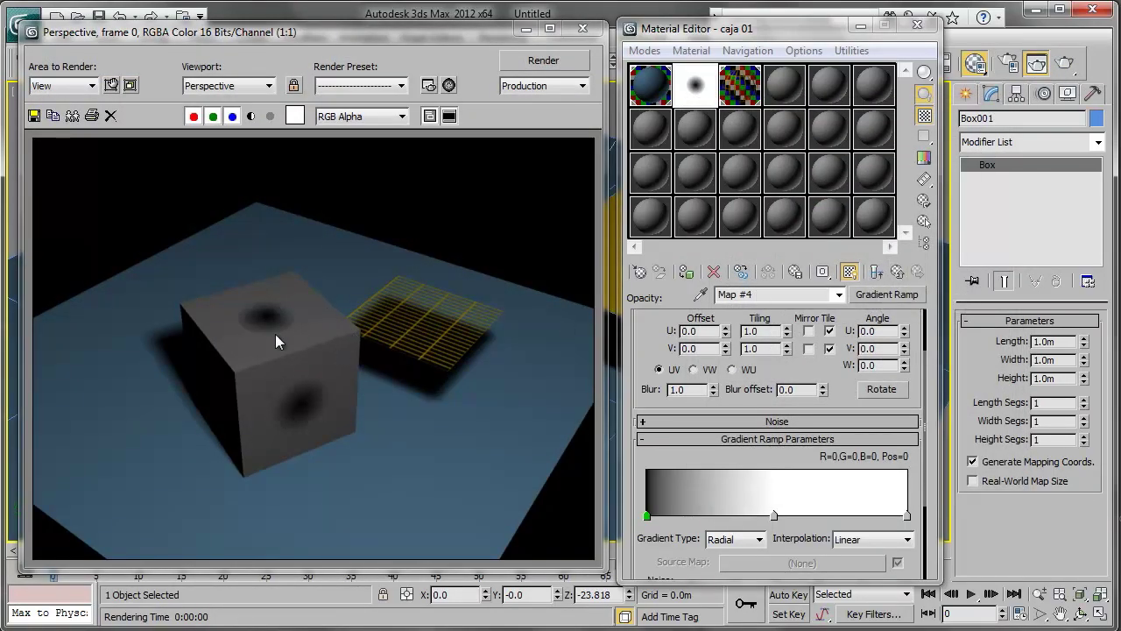
pyautogui.click(917, 25)
pyautogui.click(583, 29)
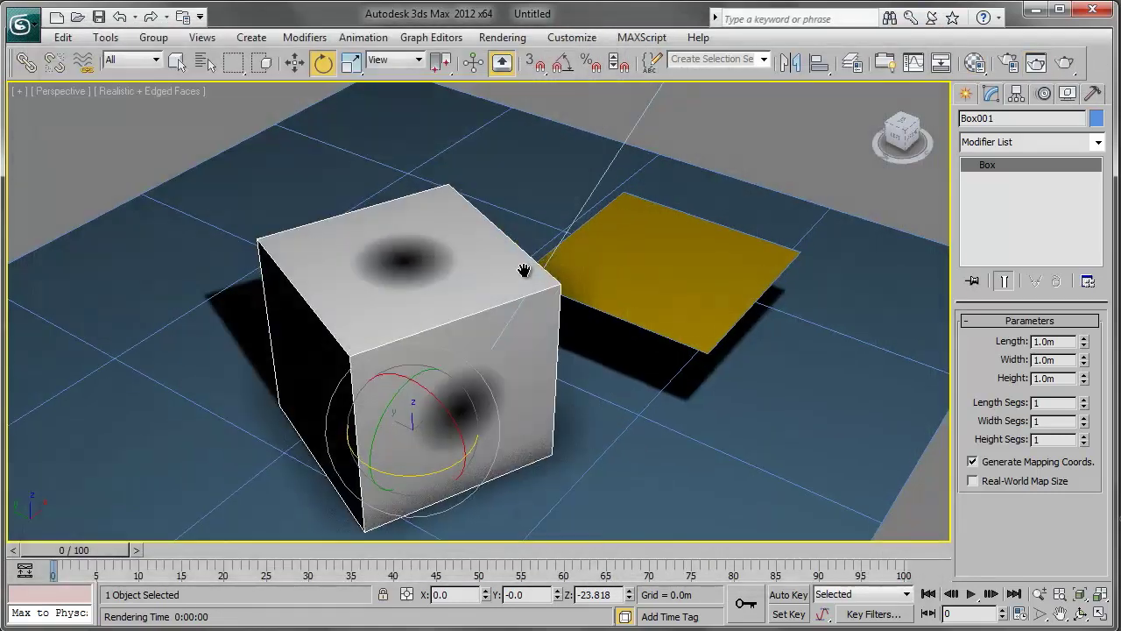
pyautogui.scroll(3, 526, 272)
pyautogui.scroll(3, 561, 280)
pyautogui.keyDown('alt'); pyautogui.moveTo(585, 268); pyautogui.dragTo(560, 246, button='middle'); pyautogui.keyUp('alt')
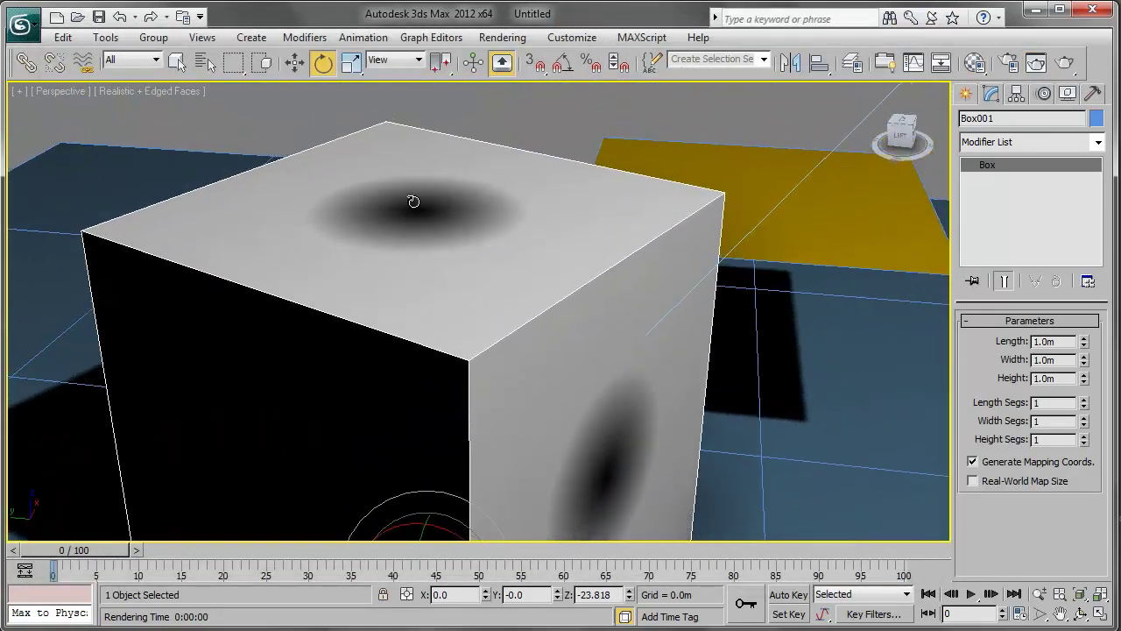
# Re-render from a new angle showing the whole box and plane, then reopen the Material Editor.
pyautogui.click(1062, 65)
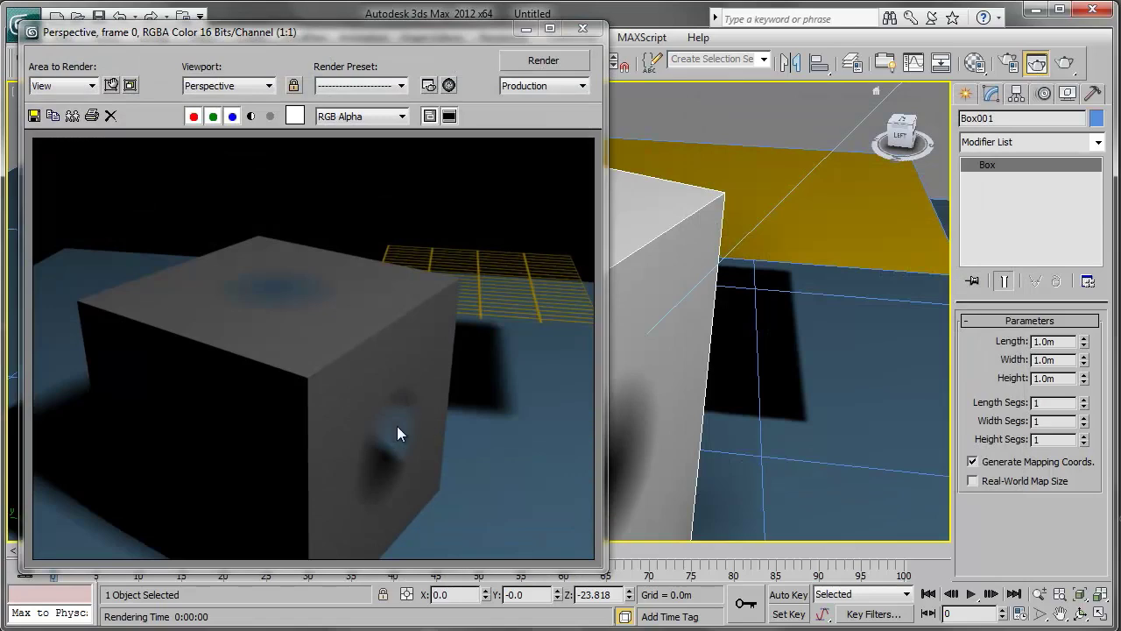
pyautogui.click(583, 28)
pyautogui.scroll(-5, 705, 283)
pyautogui.moveTo(663, 268)
pyautogui.keyDown('alt'); pyautogui.mouseDown(button='middle')
pyautogui.moveTo(619, 286)
pyautogui.moveTo(625, 251)
pyautogui.mouseUp(button='middle'); pyautogui.keyUp('alt')
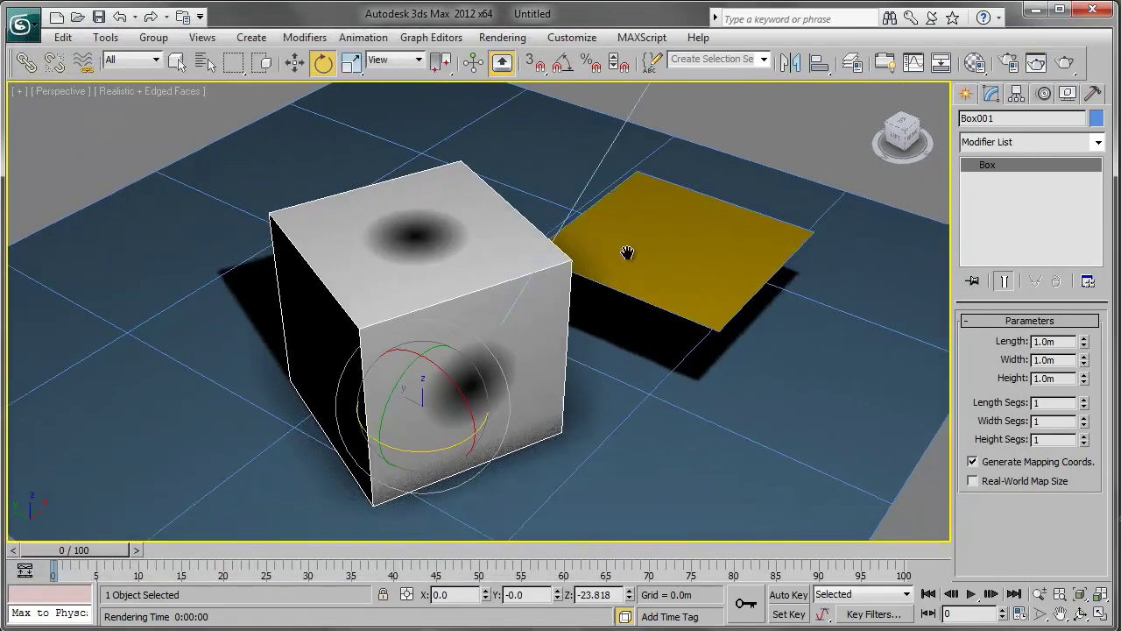
pyautogui.click(974, 62)
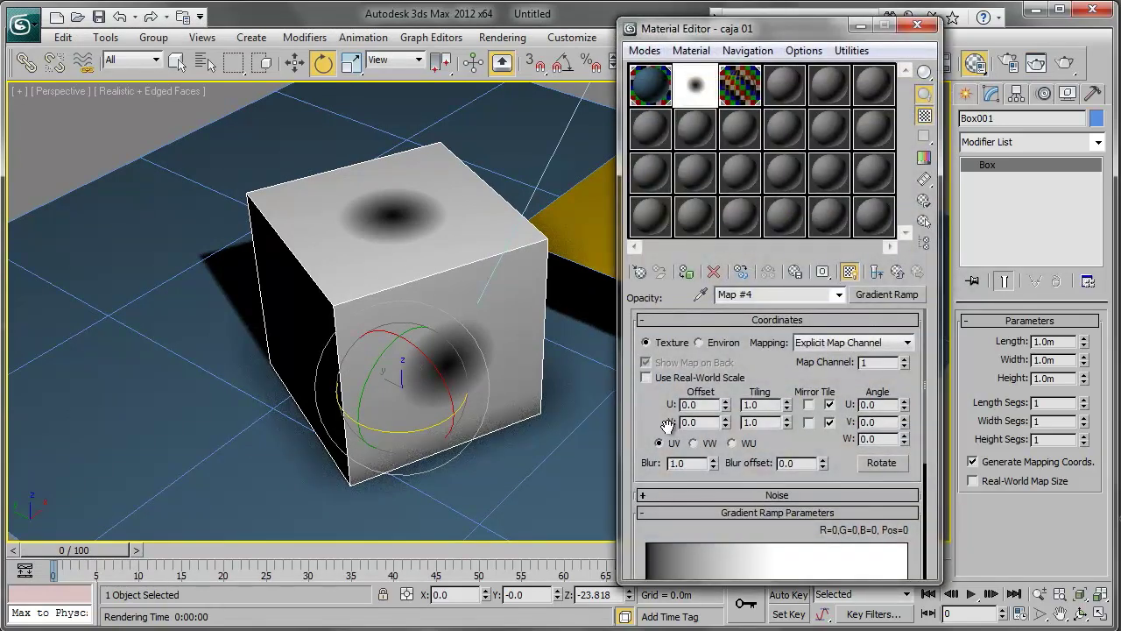
# Add extra colour flags to the gradient ramp, previewing and cancelling a purple tint on one.
pyautogui.scroll(-2, 701, 422)
pyautogui.scroll(-1, 700, 422)
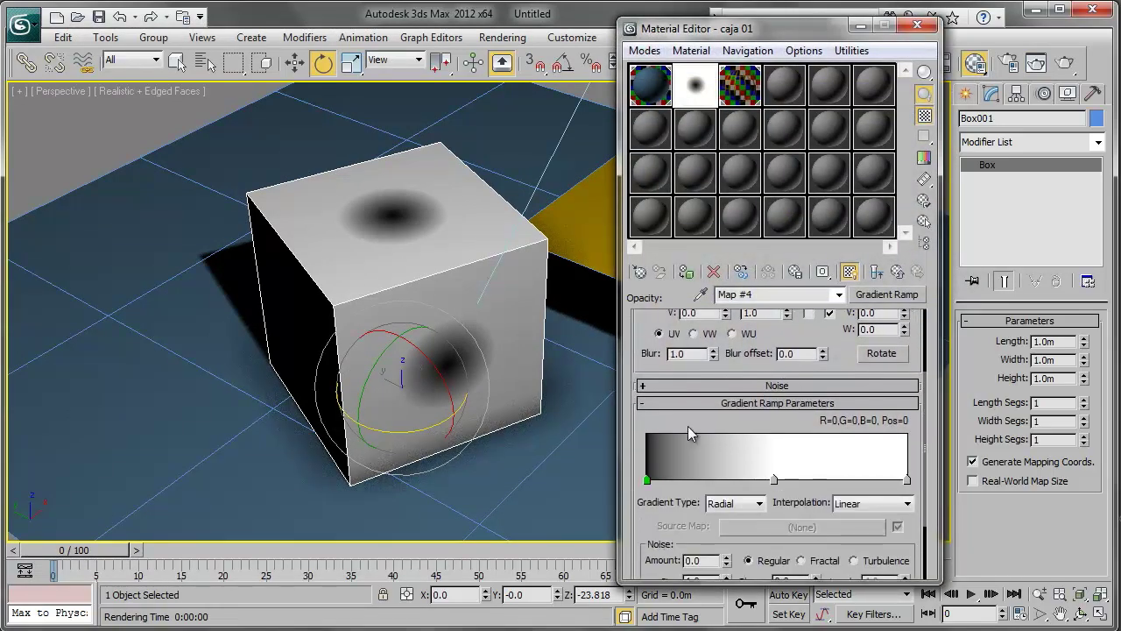
pyautogui.click(706, 480)
pyautogui.click(809, 480)
pyautogui.click(858, 480)
pyautogui.click(734, 481)
pyautogui.doubleClick(735, 482)
pyautogui.moveTo(463, 207)
pyautogui.mouseDown()
pyautogui.moveTo(458, 111)
pyautogui.moveTo(497, 116)
pyautogui.mouseUp()
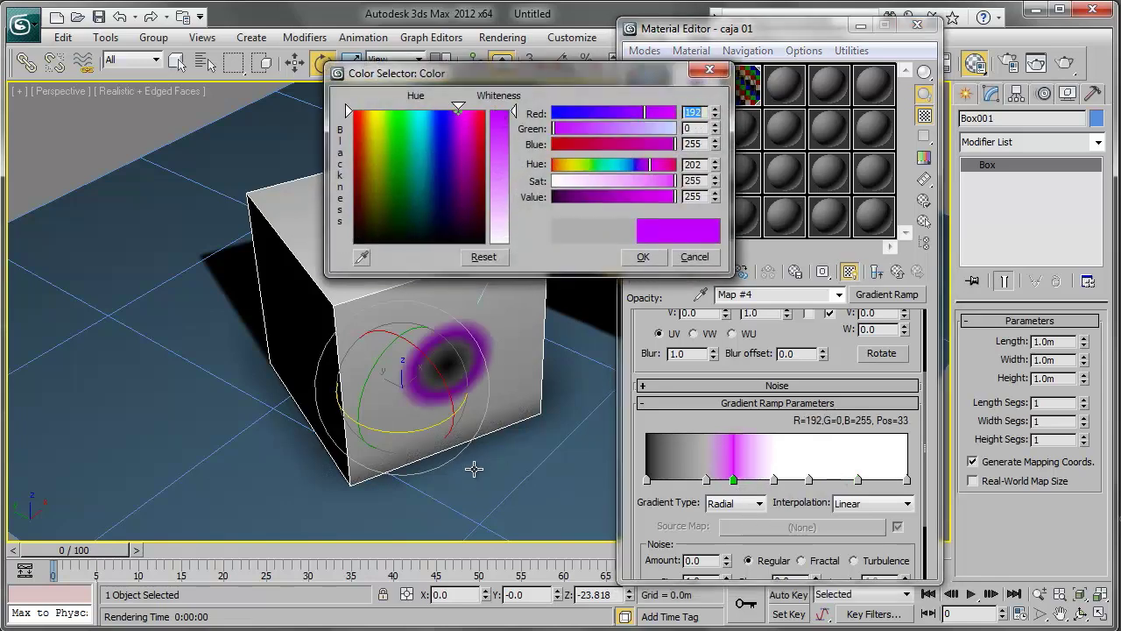
pyautogui.click(688, 263)
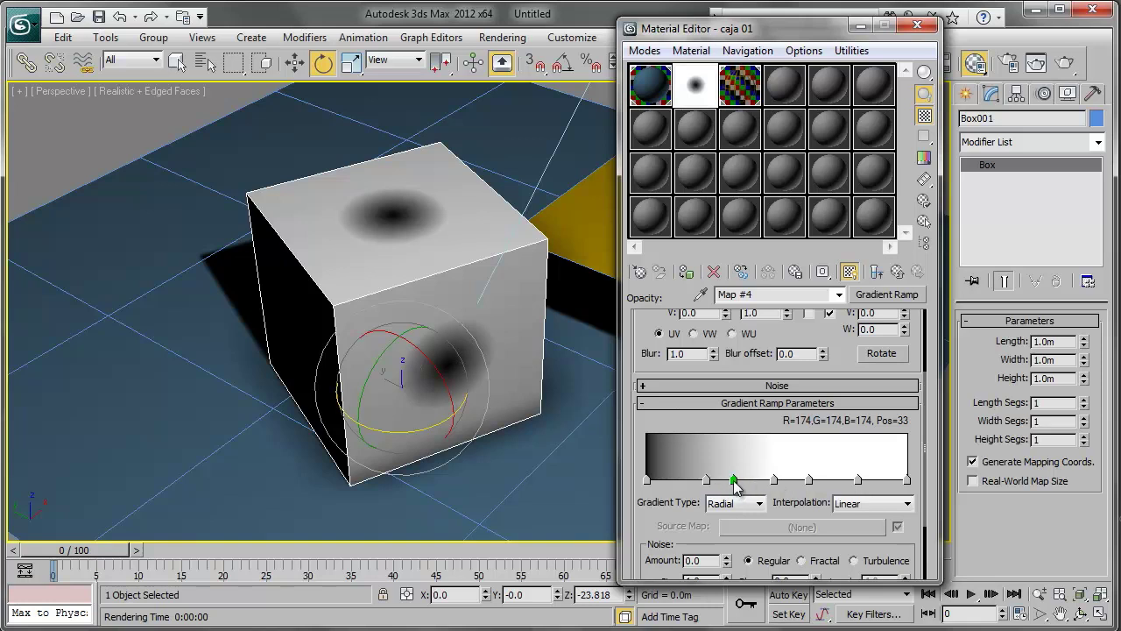
# Remove the four extra flags and set the middle flag to black.
pyautogui.moveTo(734, 481); pyautogui.dragTo(859, 480)
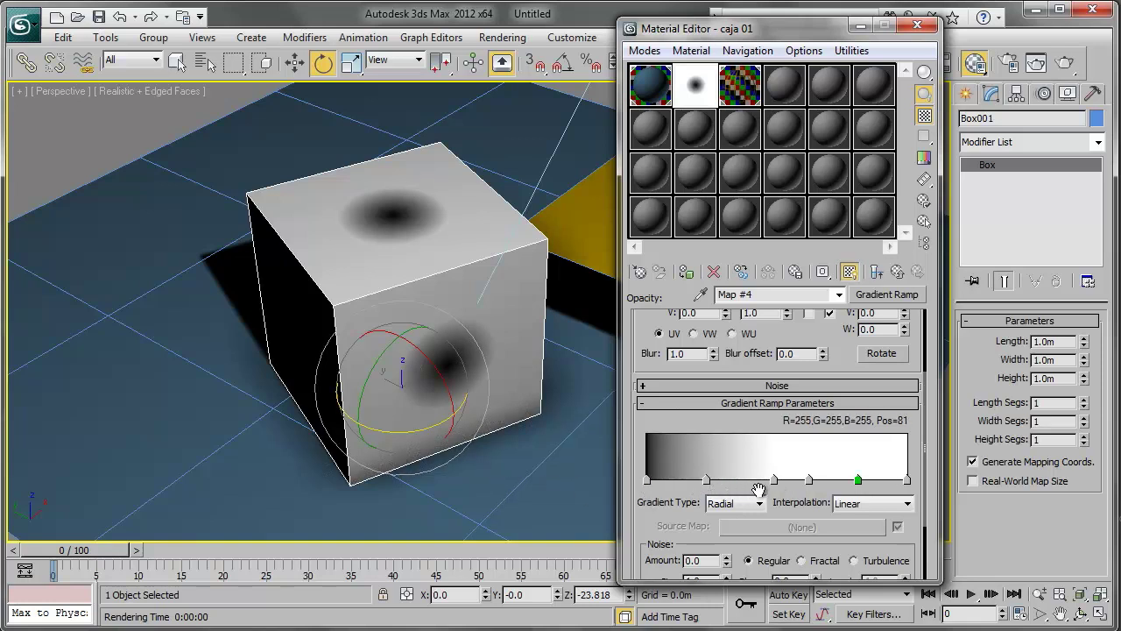
pyautogui.moveTo(706, 481); pyautogui.dragTo(964, 498)
pyautogui.moveTo(858, 481); pyautogui.dragTo(935, 480)
pyautogui.moveTo(808, 481); pyautogui.dragTo(1003, 491)
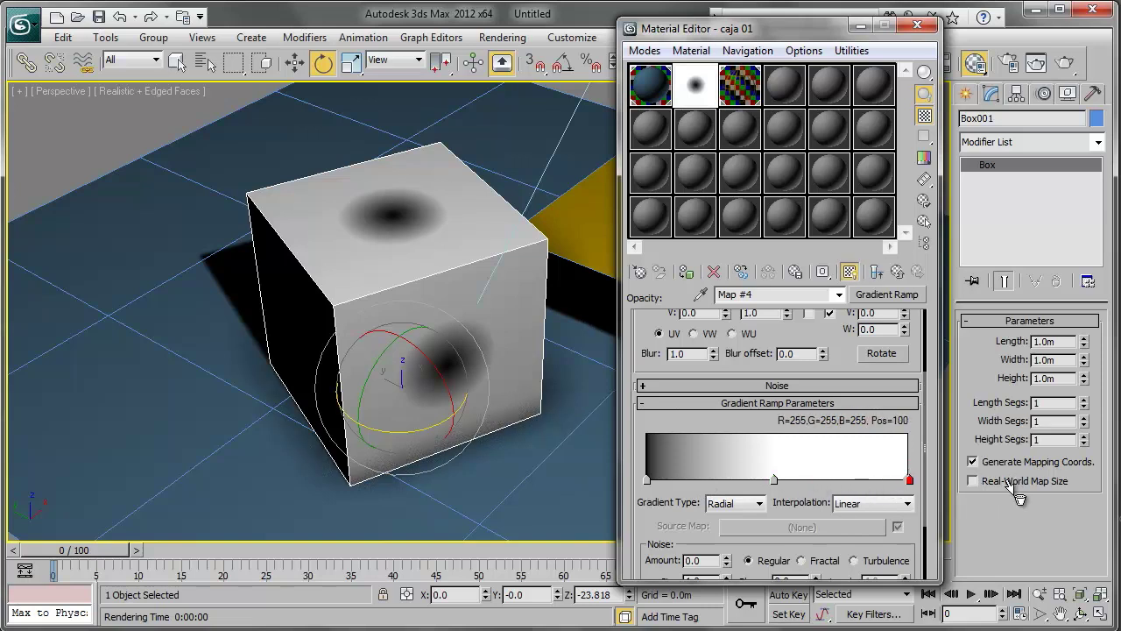
pyautogui.doubleClick(774, 481)
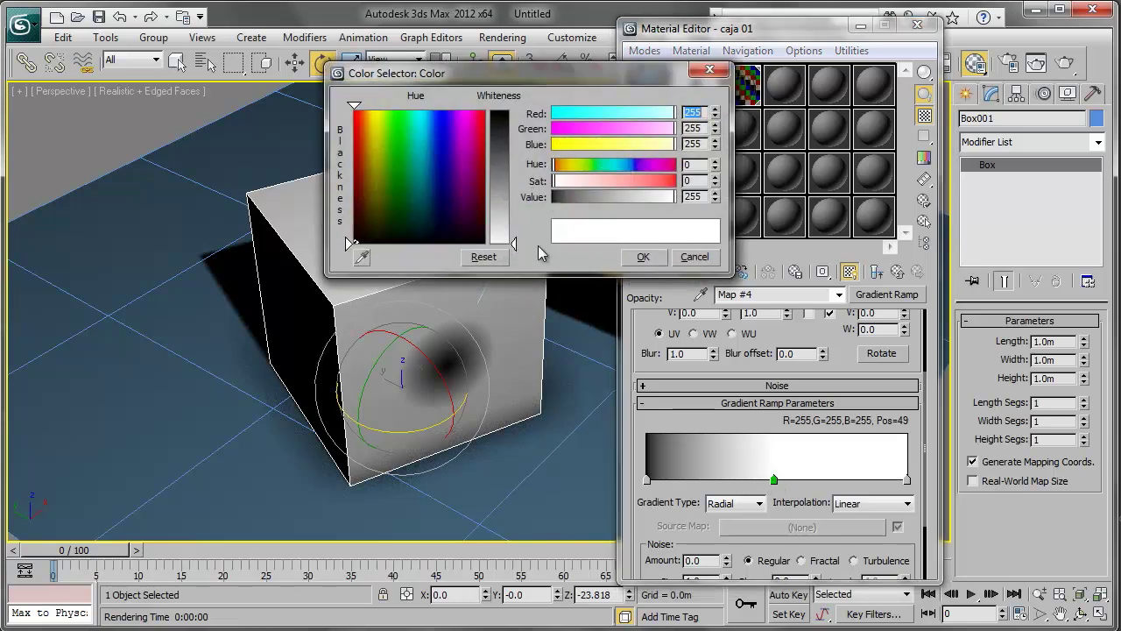
pyautogui.moveTo(511, 238); pyautogui.dragTo(511, 113)
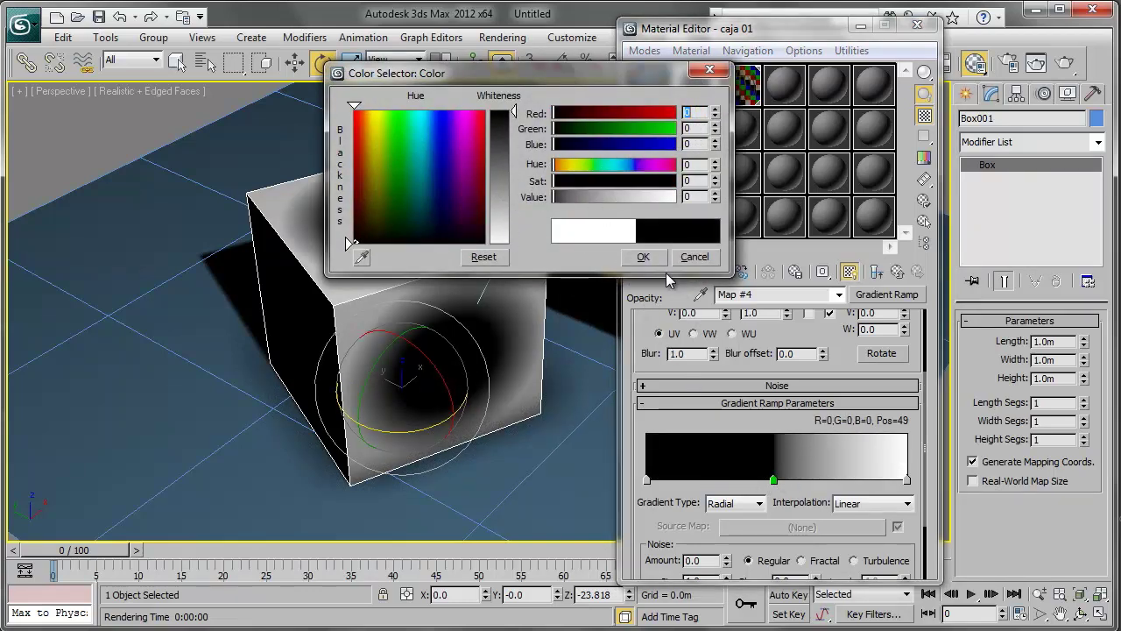
pyautogui.click(643, 257)
# Add a white flag at position 49 for a hard edge and render the box.
pyautogui.click(790, 480)
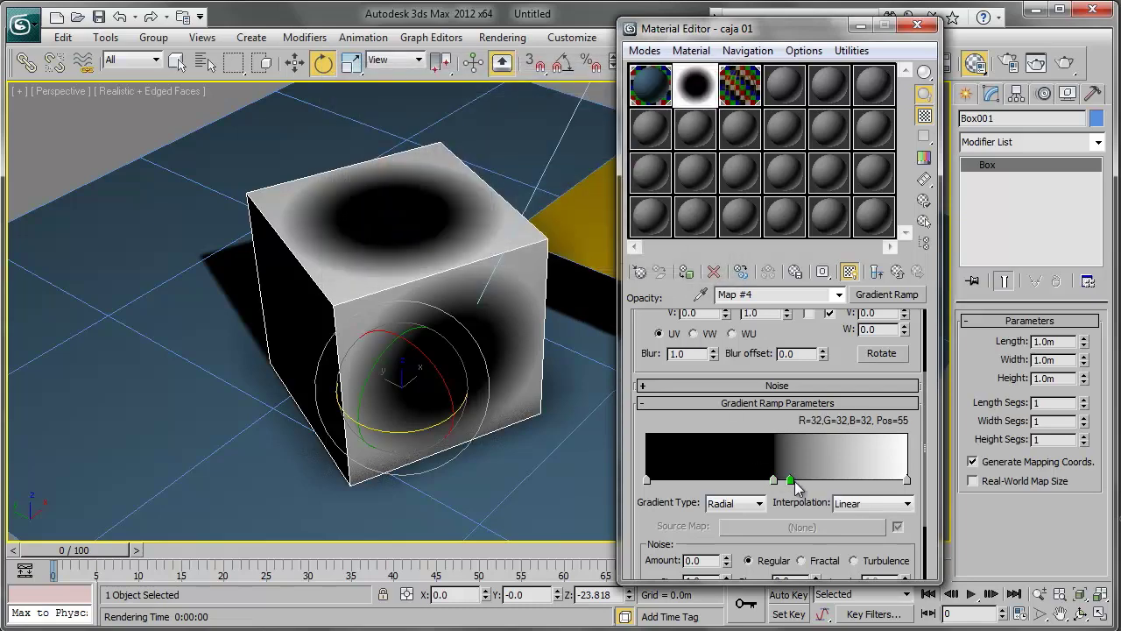
pyautogui.doubleClick(790, 480)
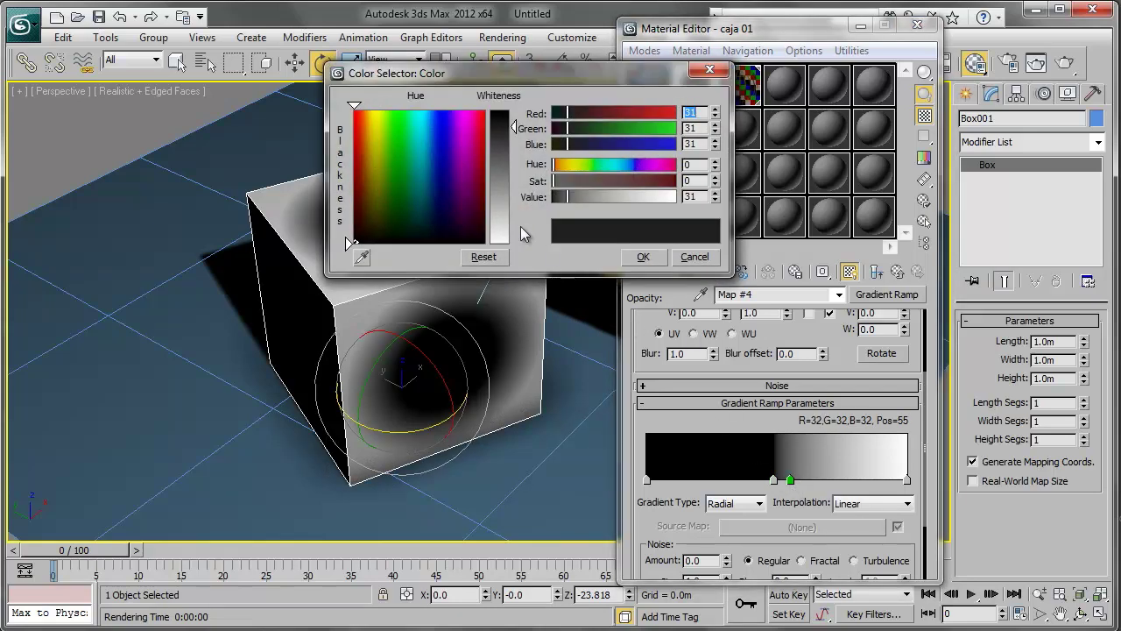
pyautogui.moveTo(513, 215); pyautogui.dragTo(513, 244)
pyautogui.click(642, 257)
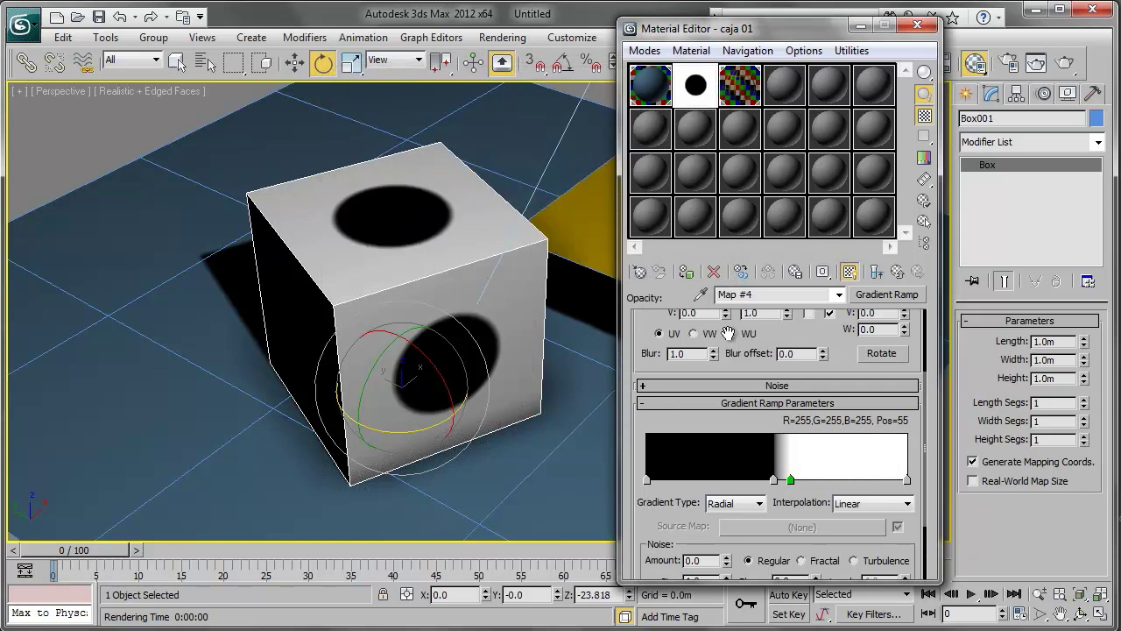
pyautogui.moveTo(790, 480); pyautogui.dragTo(776, 480)
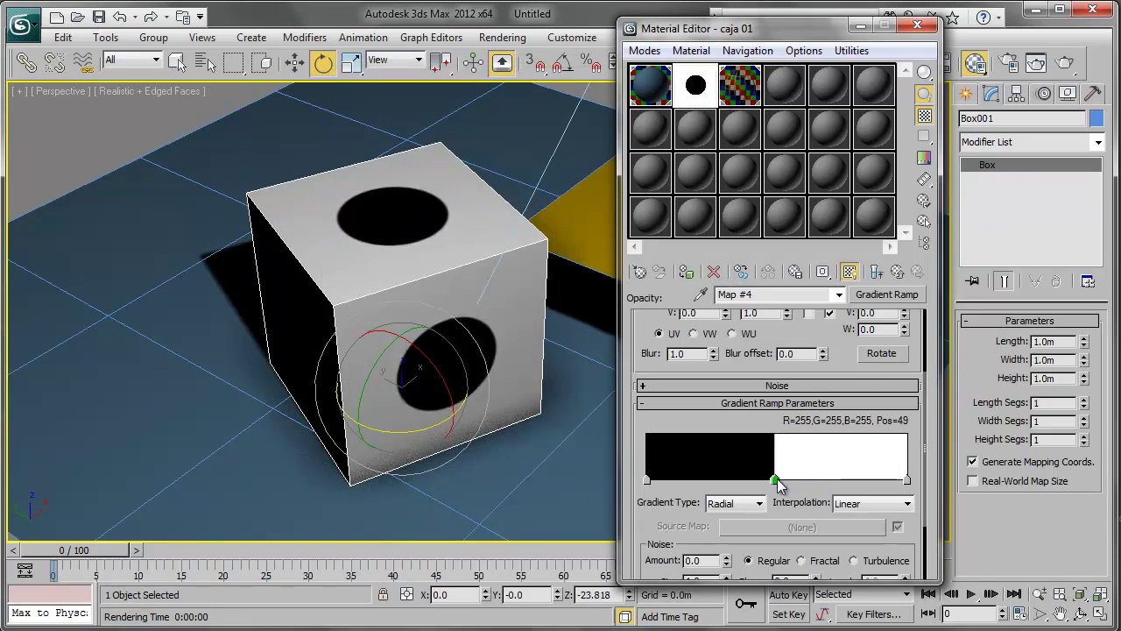
pyautogui.moveTo(777, 481); pyautogui.dragTo(775, 481)
pyautogui.click(1036, 65)
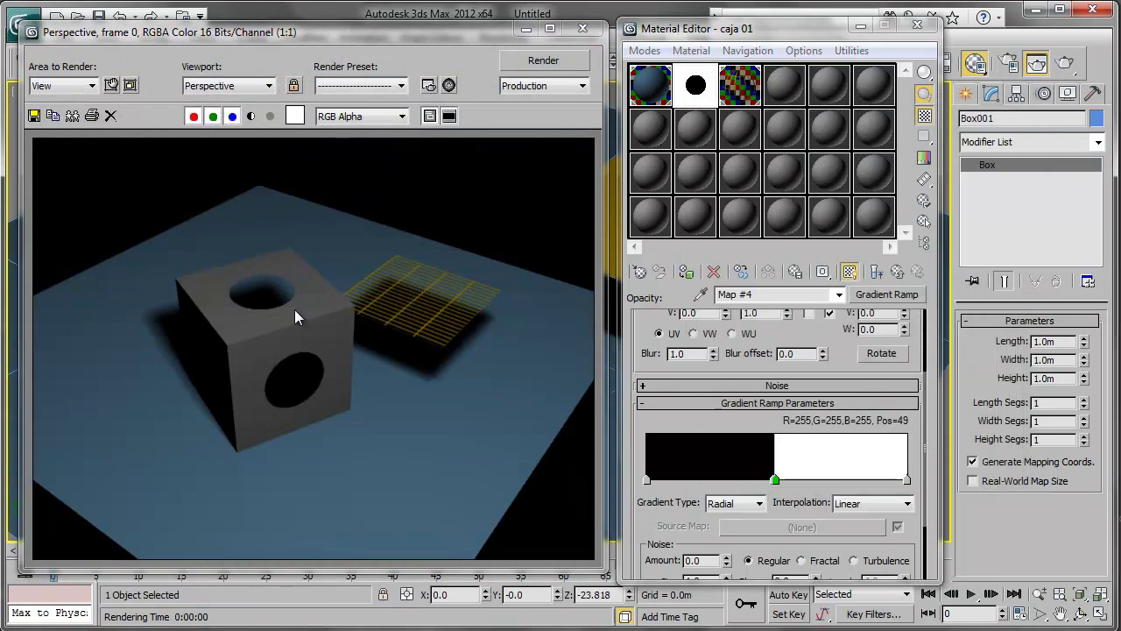
# Close the render and scroll the map settings to the Coordinates Offset/Tiling rows.
pyautogui.click(582, 28)
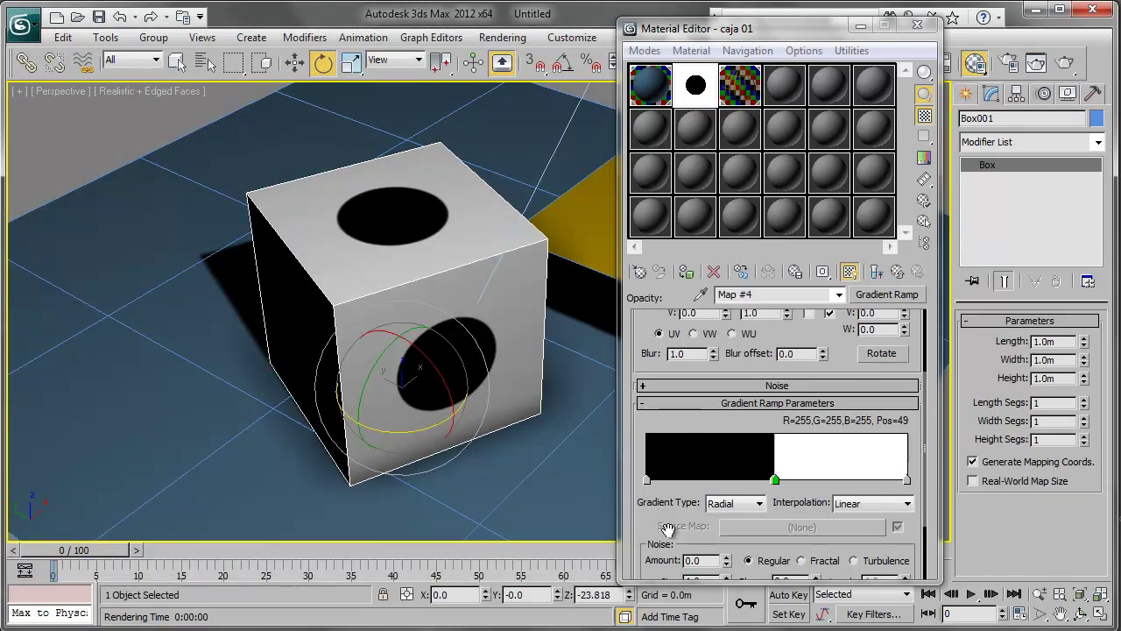
pyautogui.moveTo(788, 341); pyautogui.dragTo(788, 413)
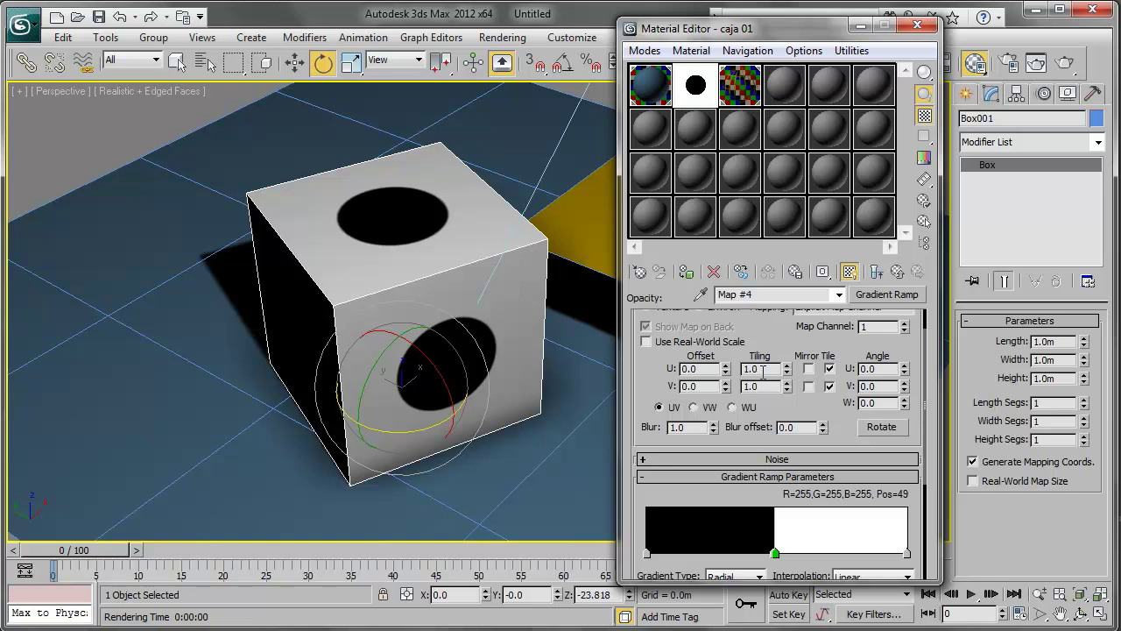
# Set the opacity map tiling to 15 and render the box with its grid of holes.
pyautogui.moveTo(762, 371); pyautogui.dragTo(739, 370)
pyautogui.write('15')
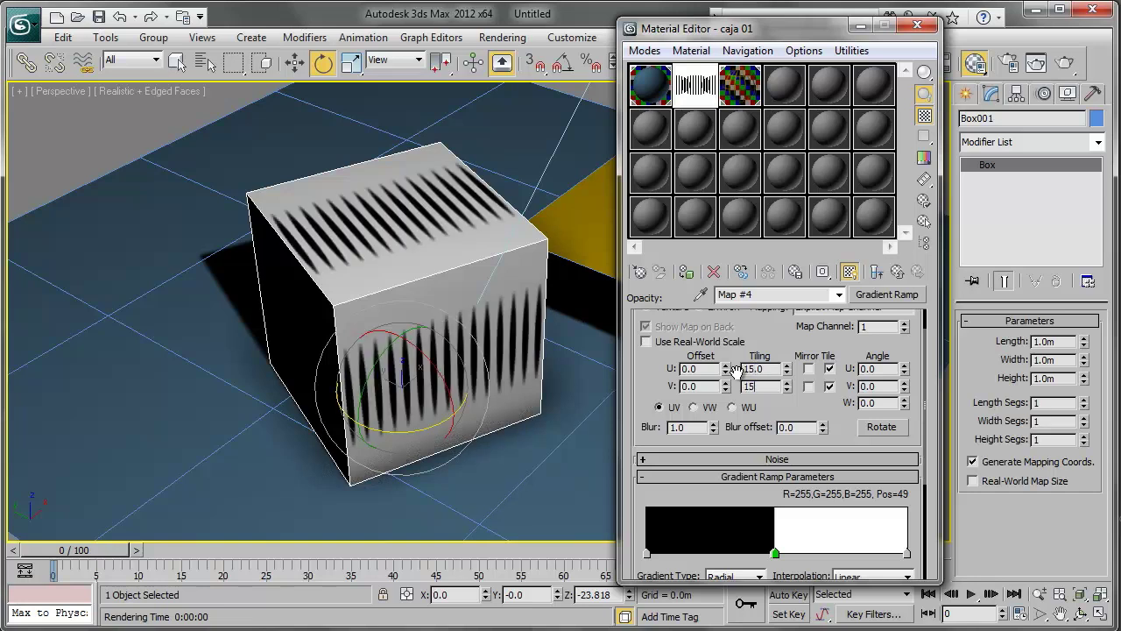
pyautogui.press('Return')
pyautogui.keyDown('alt'); pyautogui.moveTo(474, 340); pyautogui.dragTo(609, 275, button='middle'); pyautogui.keyUp('alt')
pyautogui.click(1064, 62)
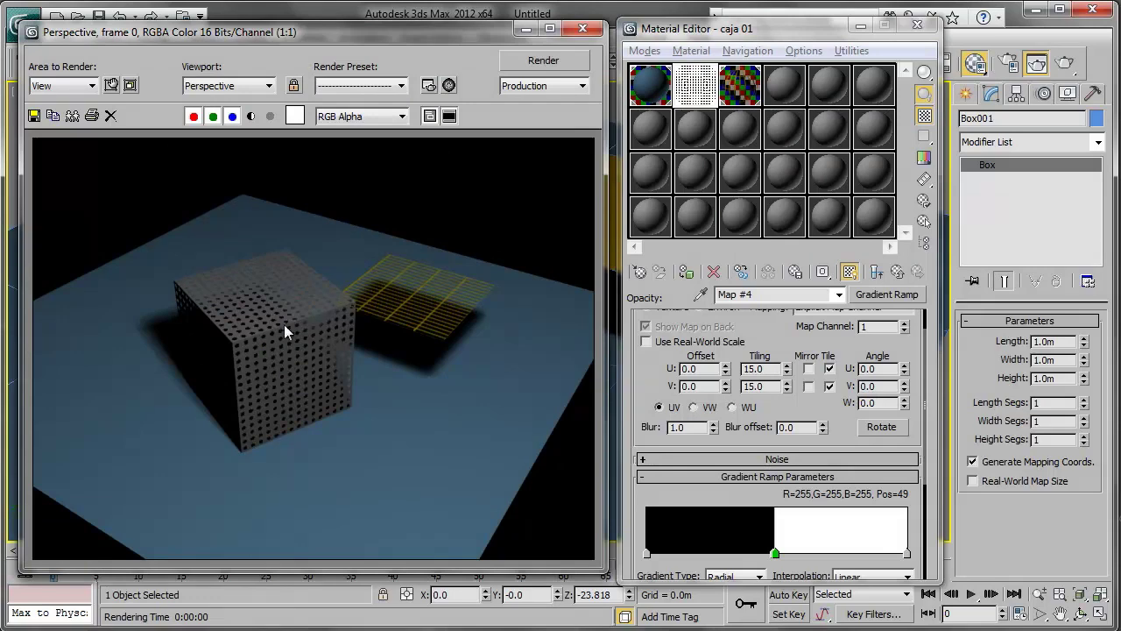
pyautogui.scroll(1, 278, 325)
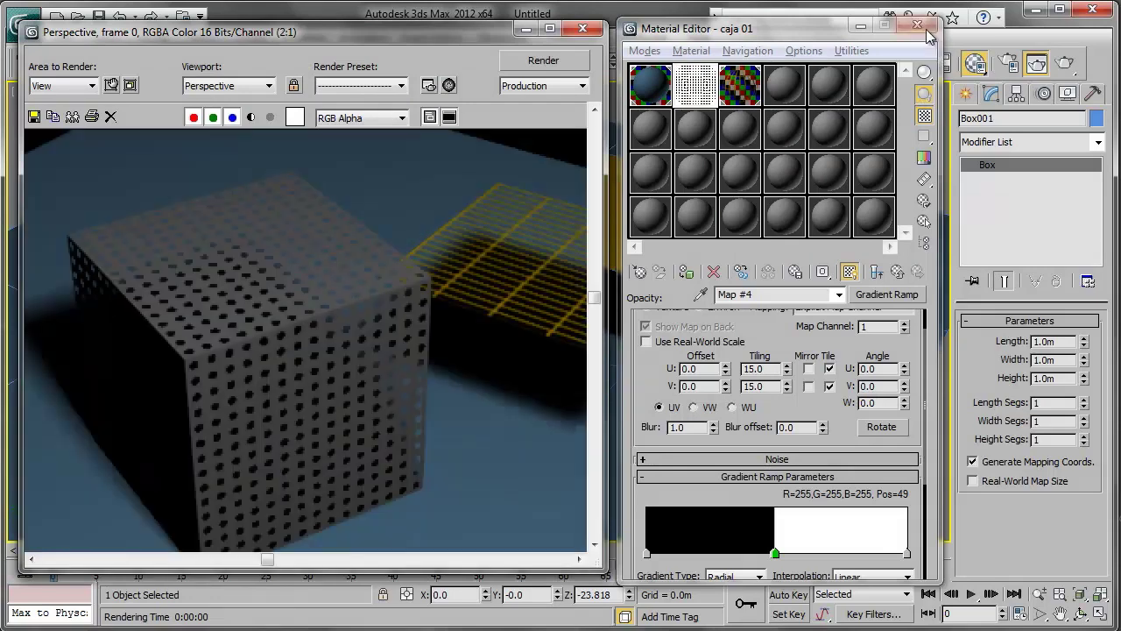
pyautogui.click(917, 26)
pyautogui.click(582, 28)
# Show the safe frame, pan and zoom in on the dotted box, and render it.
pyautogui.hotkey('shift', 'f')
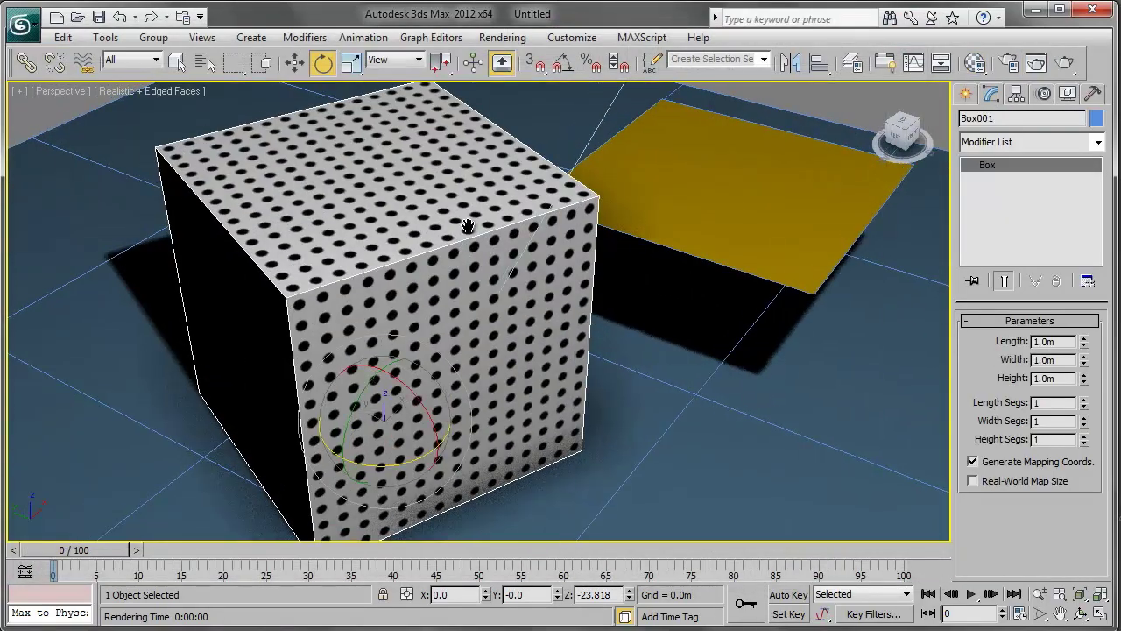
pyautogui.scroll(-3, 505, 233)
pyautogui.moveTo(499, 233); pyautogui.dragTo(530, 243, button='middle')
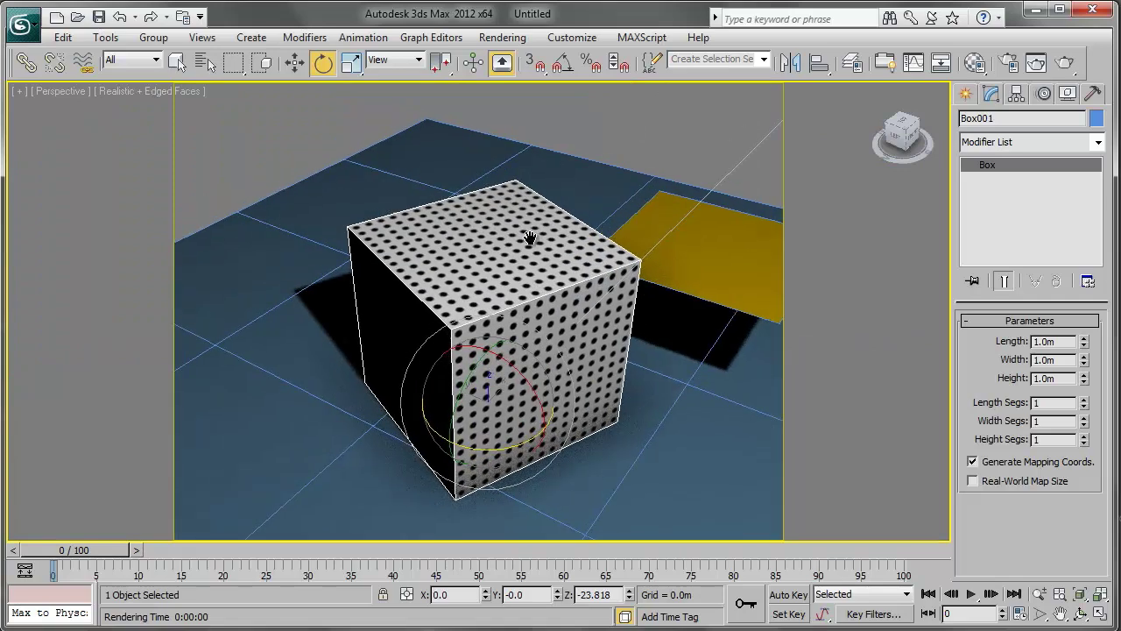
pyautogui.scroll(3, 482, 218)
pyautogui.scroll(-3, 483, 218)
pyautogui.click(1038, 594)
pyautogui.moveTo(486, 351); pyautogui.dragTo(513, 311)
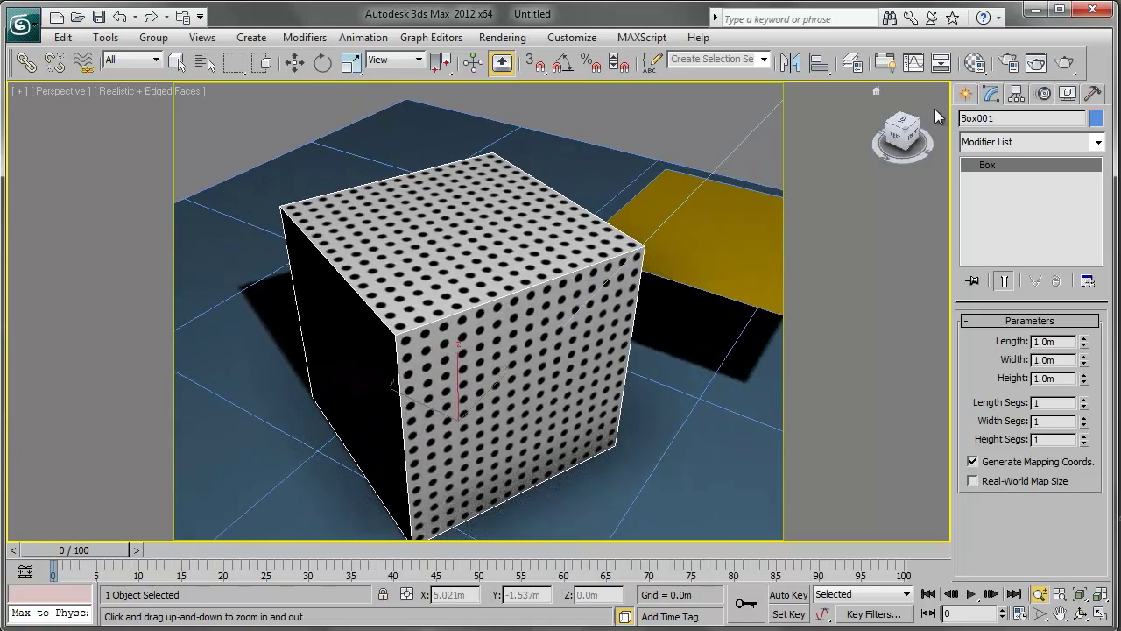
pyautogui.click(1036, 62)
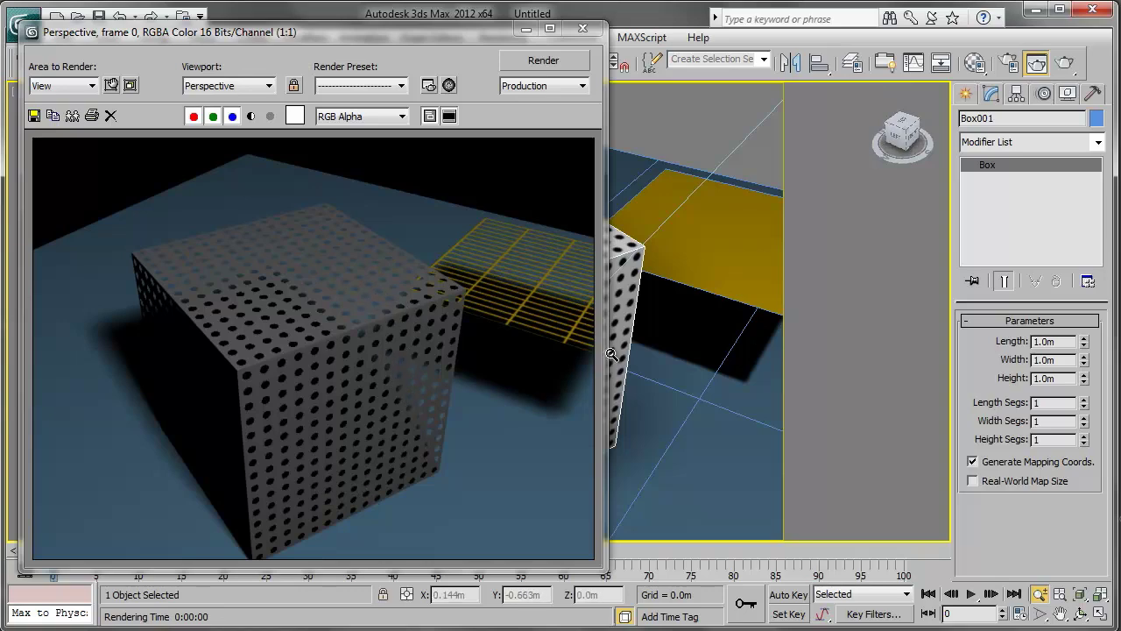
# Reopen the caja 01 material and scroll to the opacity Gradient Ramp parameters.
pyautogui.click(975, 62)
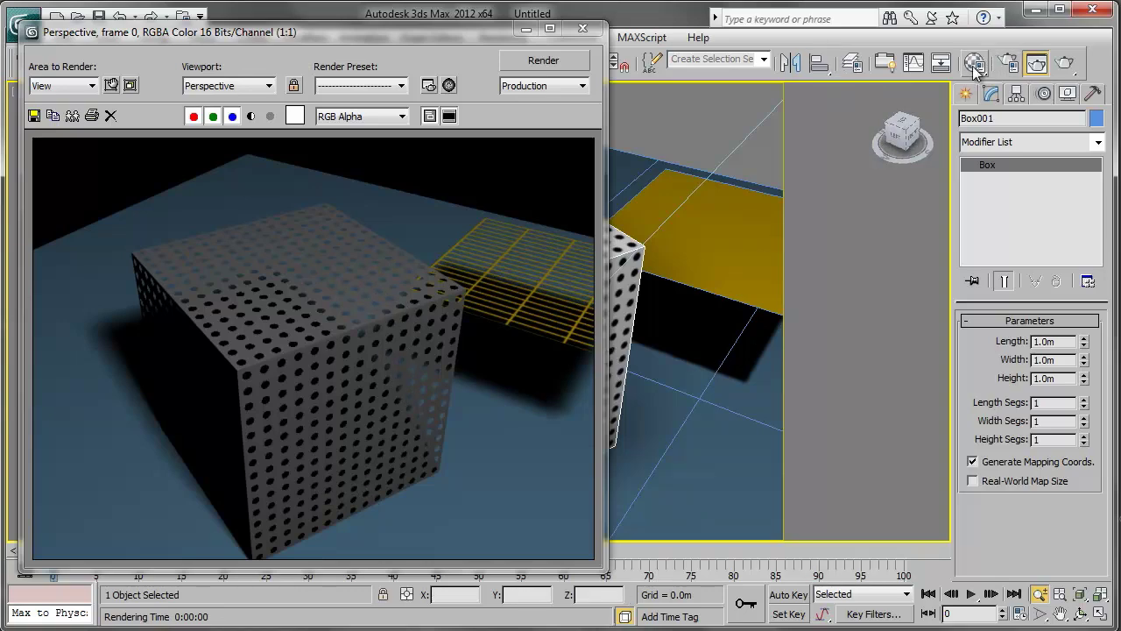
pyautogui.moveTo(664, 428); pyautogui.dragTo(664, 363)
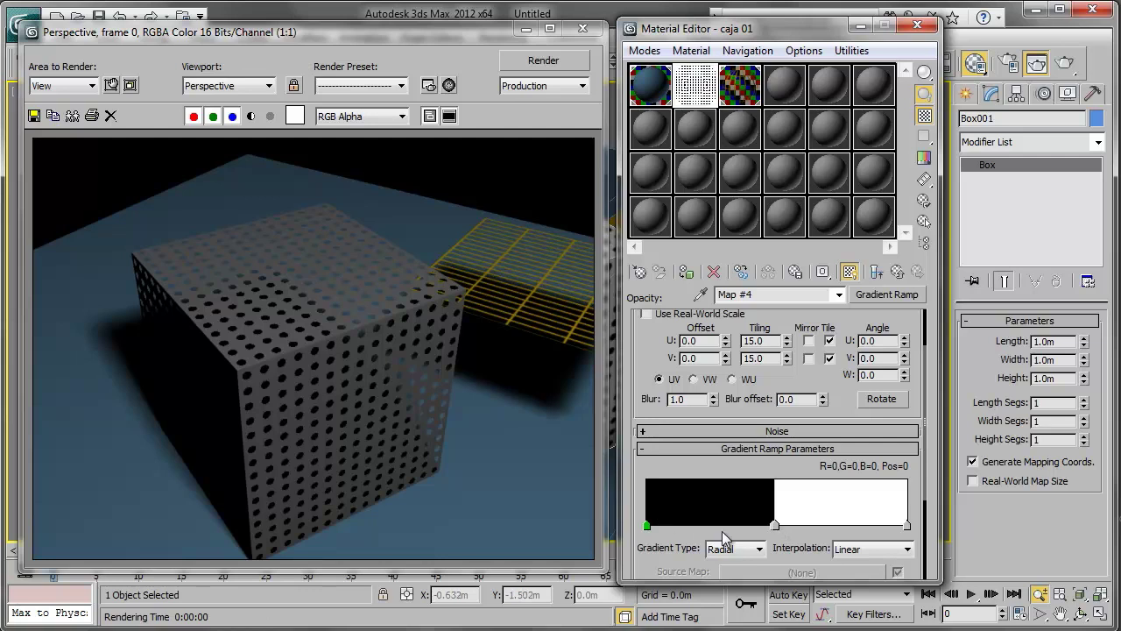
# Test the ramp's black-to-white split at position 73, then 12, re-rendering each time.
pyautogui.moveTo(776, 526); pyautogui.dragTo(838, 525)
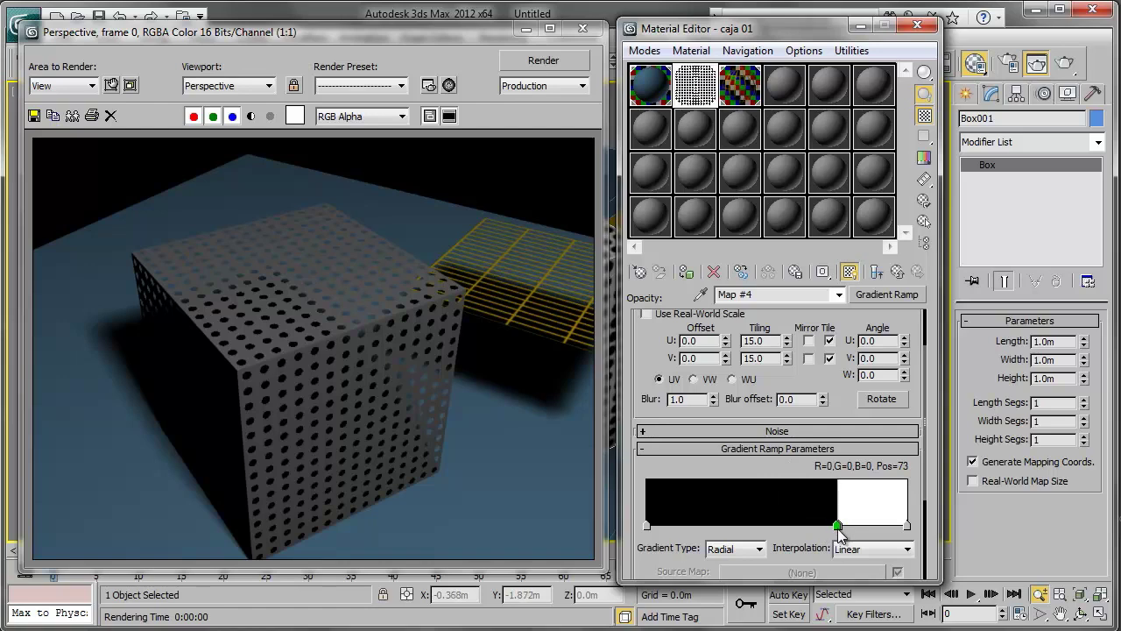
pyautogui.click(1064, 63)
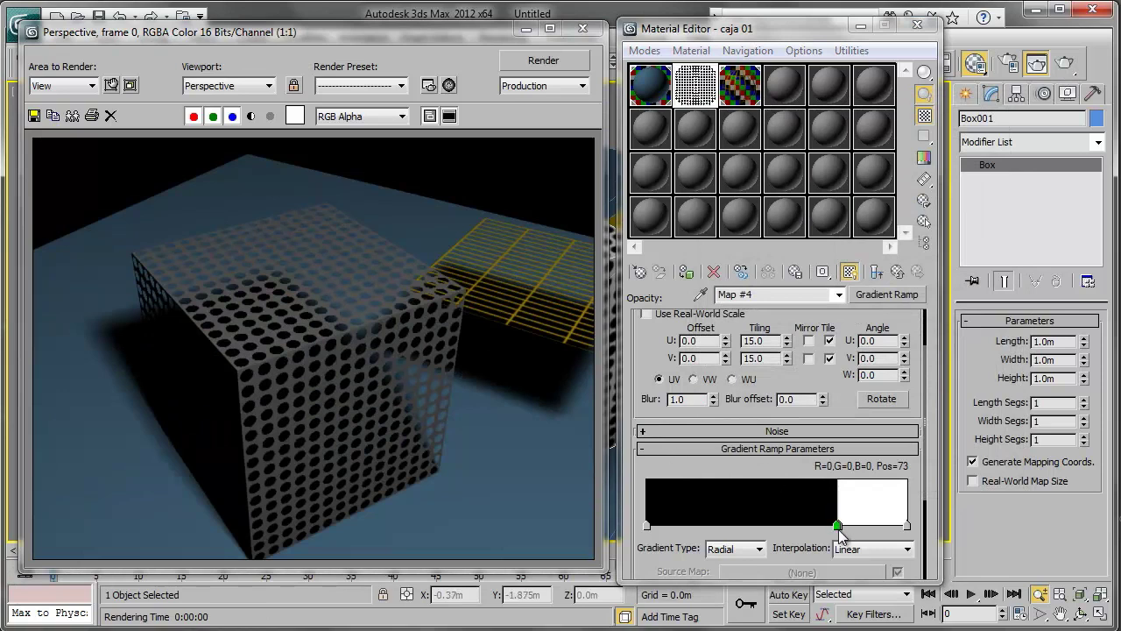
pyautogui.moveTo(837, 526); pyautogui.dragTo(676, 526)
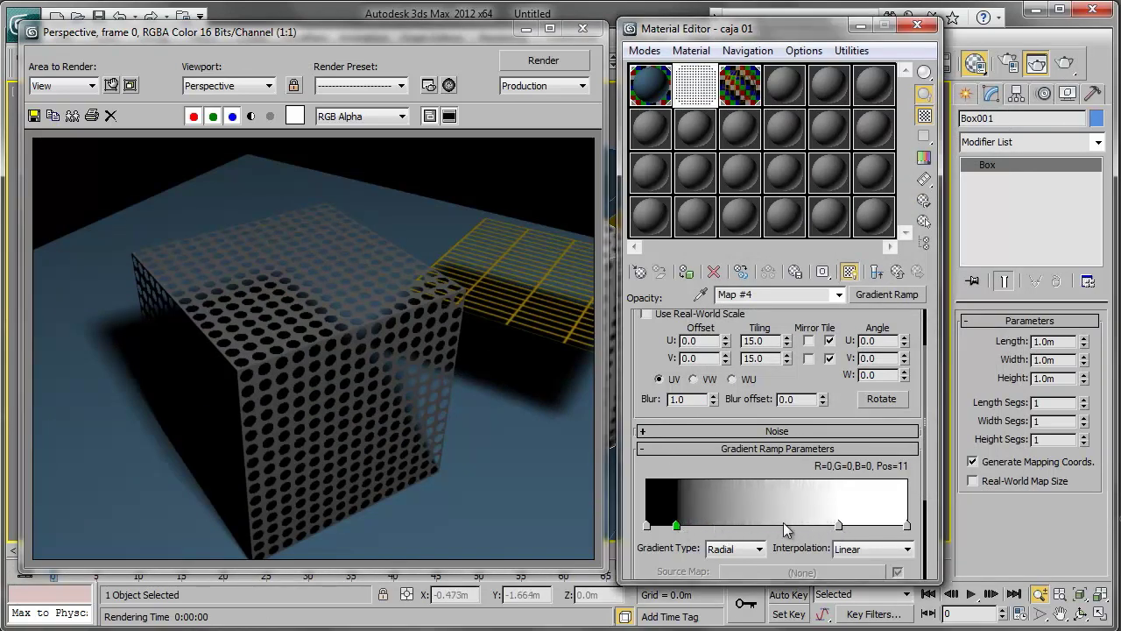
pyautogui.moveTo(837, 526); pyautogui.dragTo(678, 526)
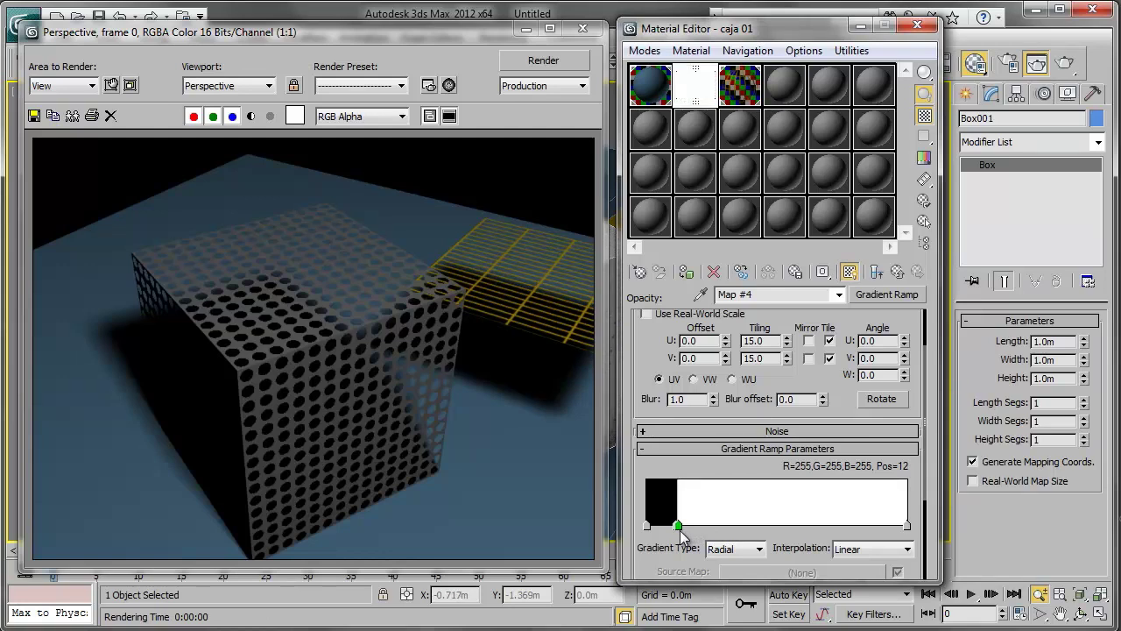
pyautogui.click(1037, 63)
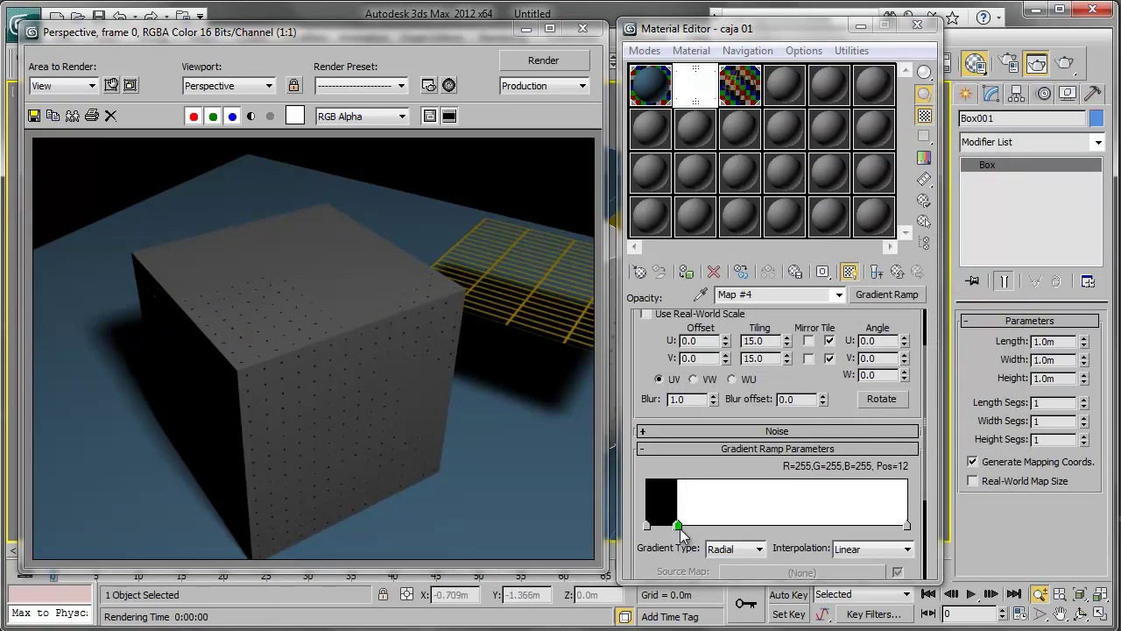
# Settle the black and white flags at position 54 and return to caja 01.
pyautogui.moveTo(679, 525); pyautogui.dragTo(787, 525)
pyautogui.moveTo(675, 526); pyautogui.dragTo(786, 526)
pyautogui.click(477, 392)
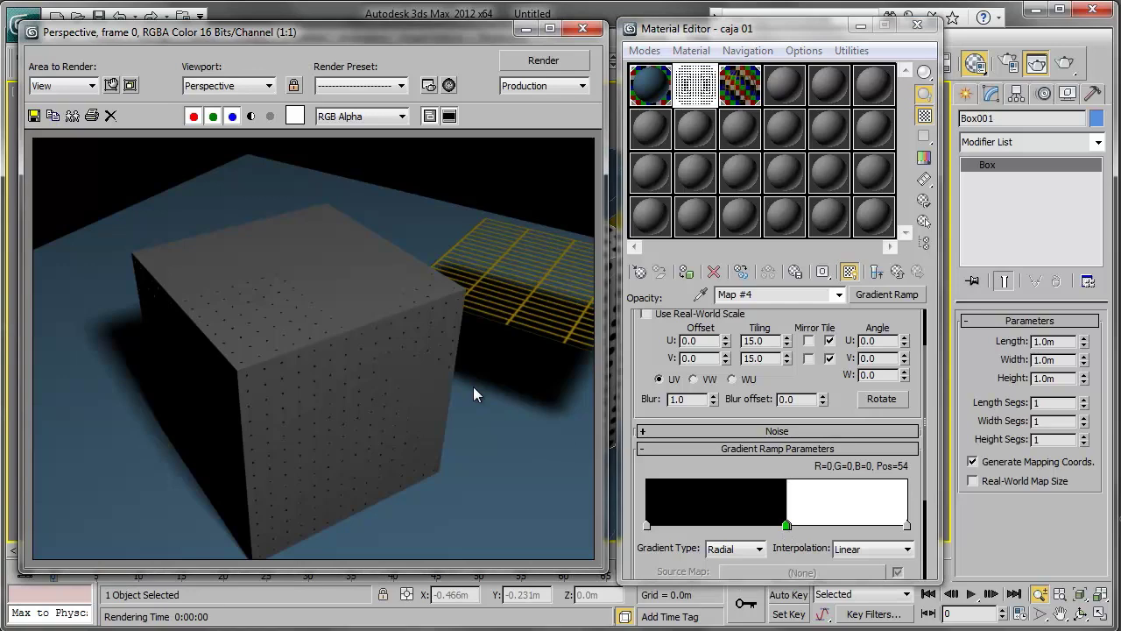
pyautogui.click(876, 271)
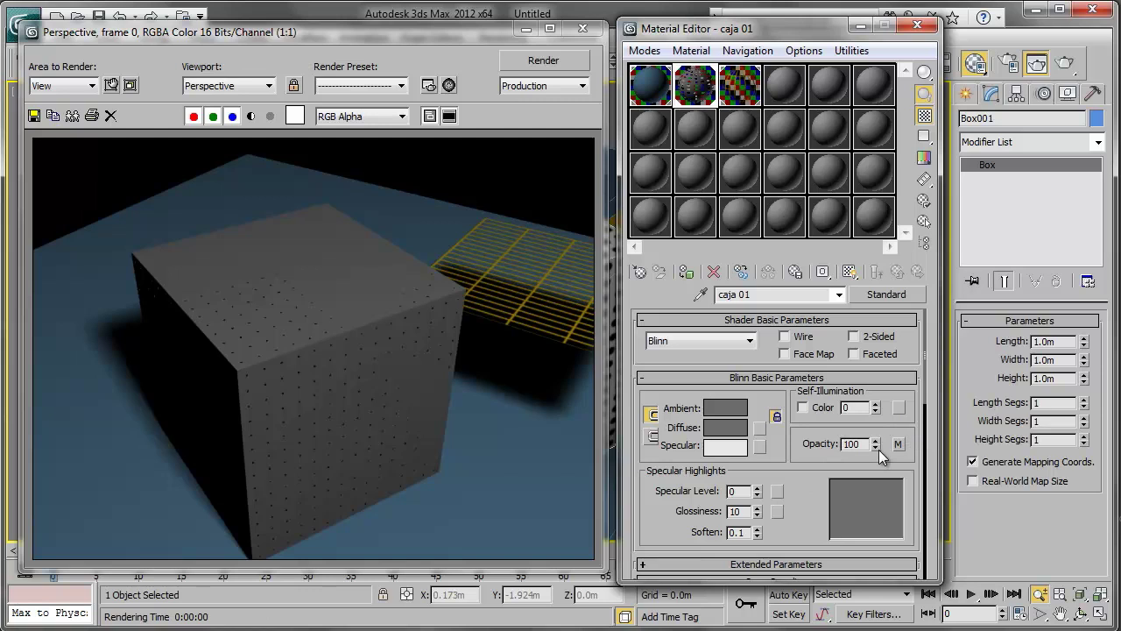
# Scroll to the Maps rollout and open the Material/Map Browser from an empty map slot.
pyautogui.moveTo(804, 517)
pyautogui.mouseDown()
pyautogui.moveTo(824, 429)
pyautogui.moveTo(797, 219)
pyautogui.mouseUp()
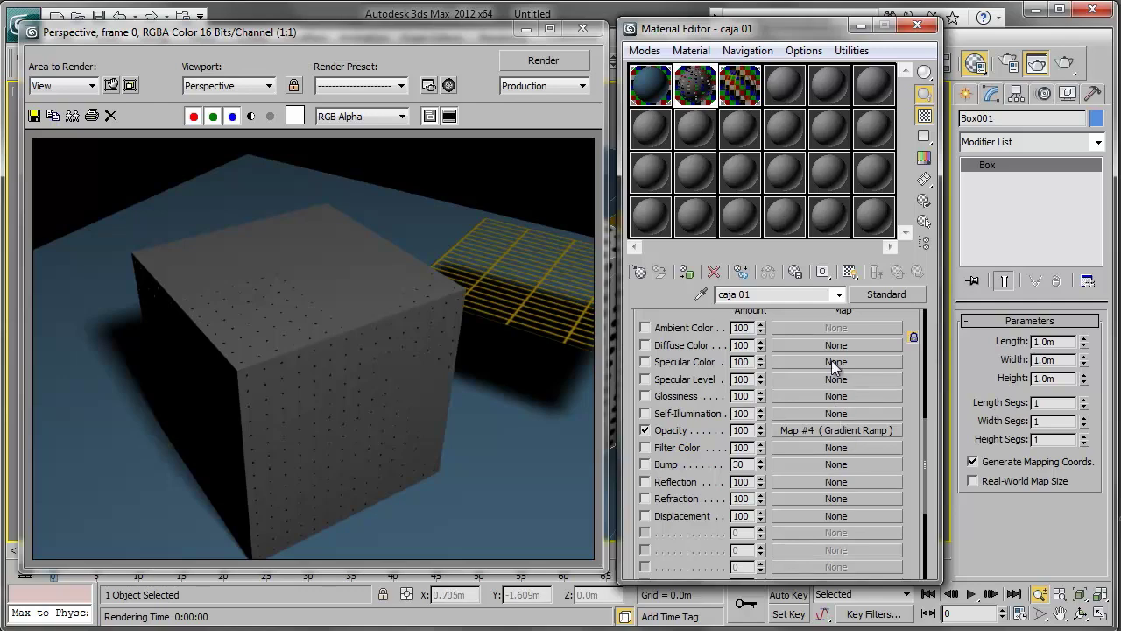
pyautogui.click(800, 345)
pyautogui.moveTo(614, 87); pyautogui.dragTo(543, 36)
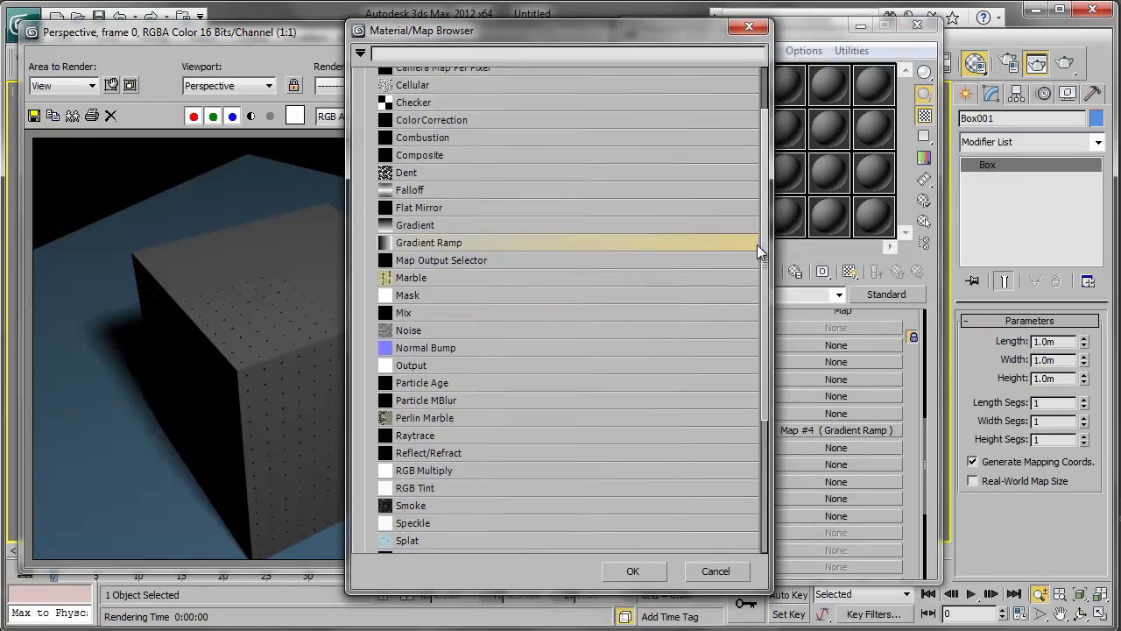
# Browse the Standard maps list, then cancel without assigning any map.
pyautogui.scroll(2, 764, 256)
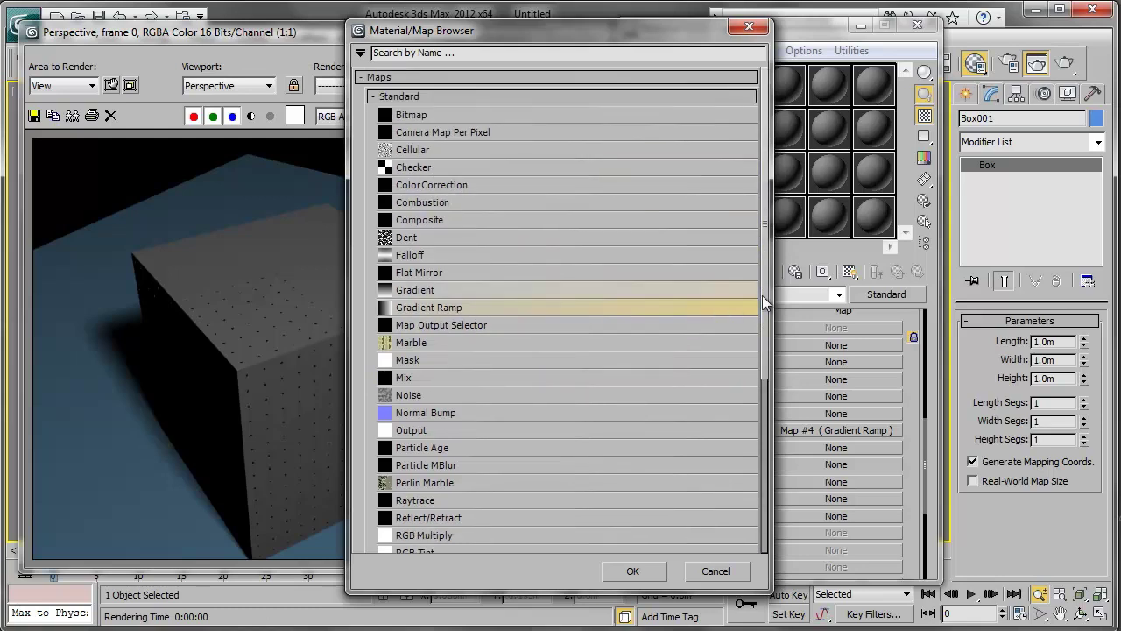
pyautogui.moveTo(765, 291)
pyautogui.mouseDown()
pyautogui.moveTo(762, 429)
pyautogui.moveTo(731, 474)
pyautogui.mouseUp()
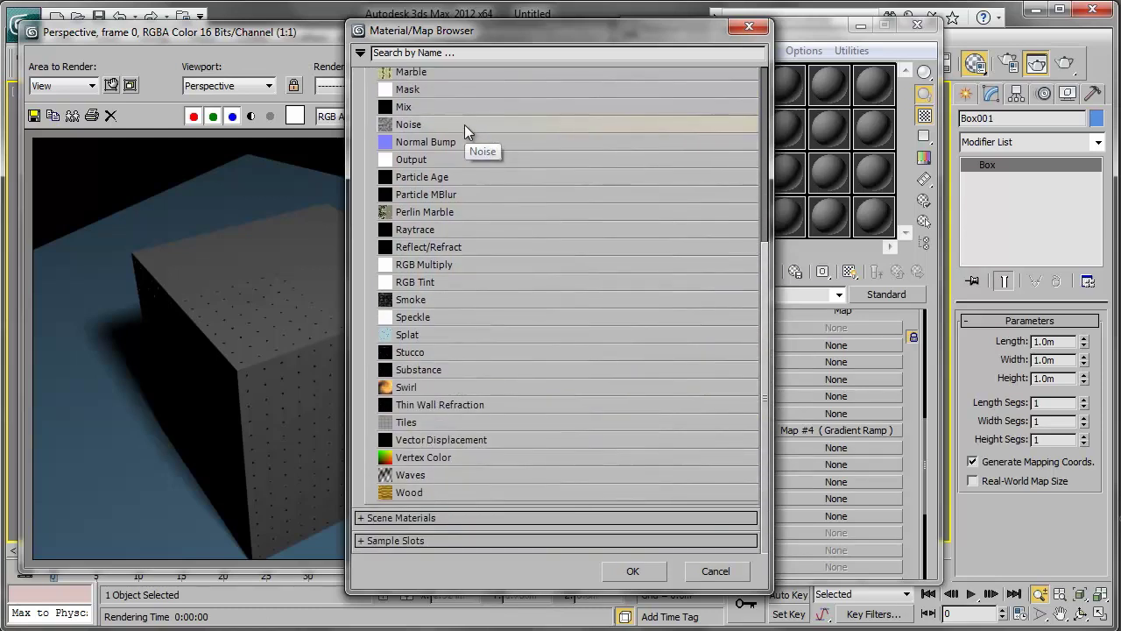
pyautogui.moveTo(763, 397); pyautogui.dragTo(768, 221)
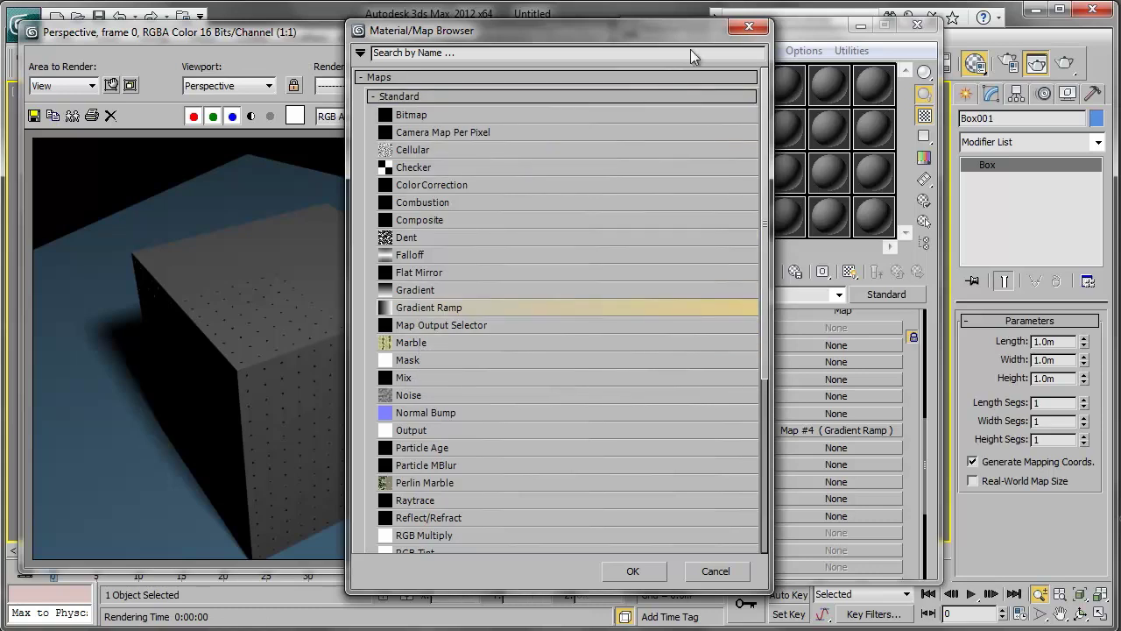
pyautogui.click(749, 26)
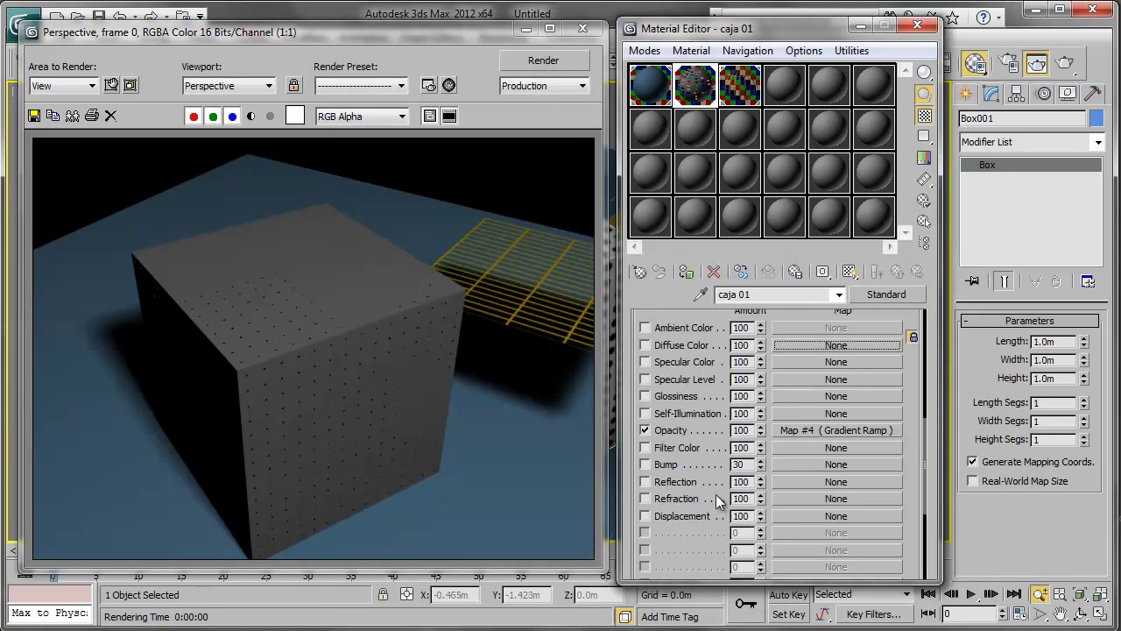
pyautogui.moveTo(924, 448); pyautogui.dragTo(920, 330)
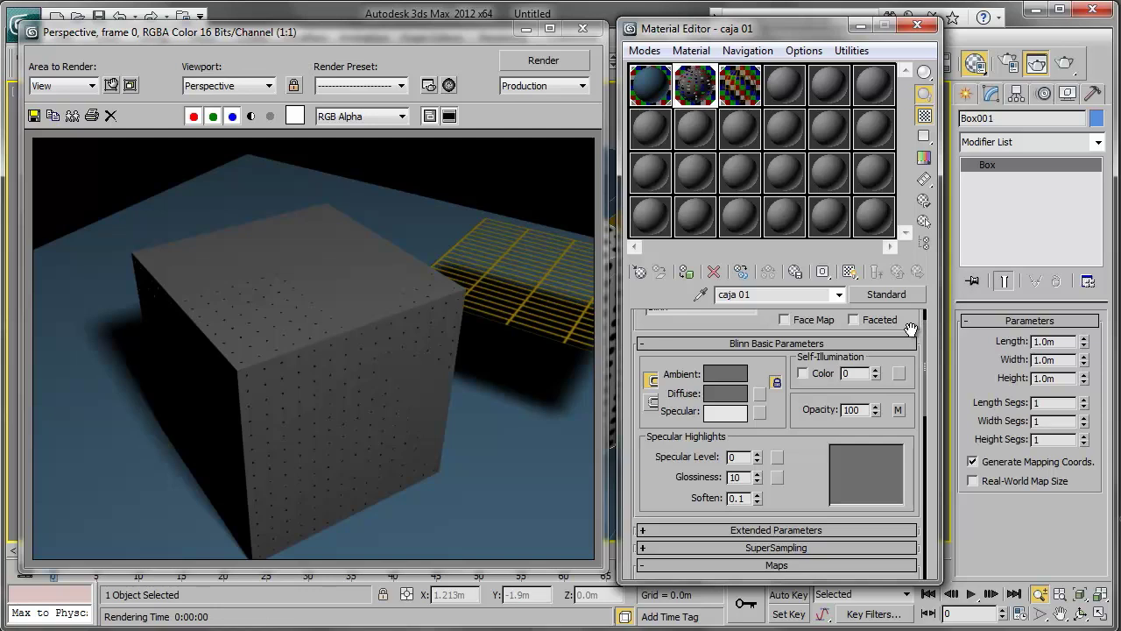
pyautogui.moveTo(816, 35); pyautogui.dragTo(838, 41)
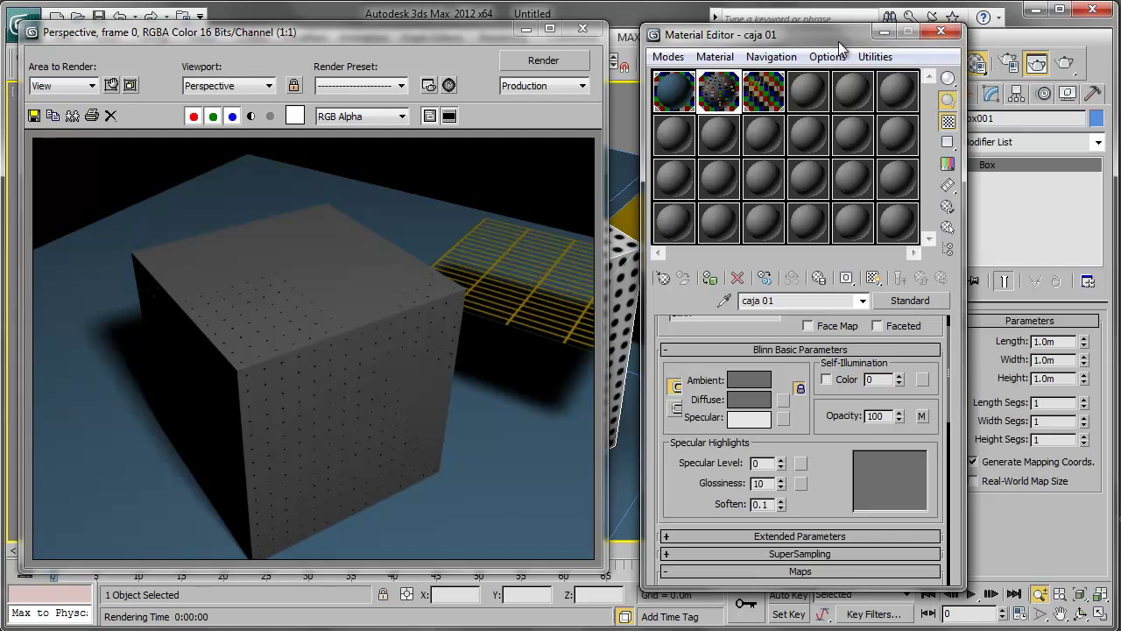
pyautogui.moveTo(335, 38); pyautogui.dragTo(350, 38)
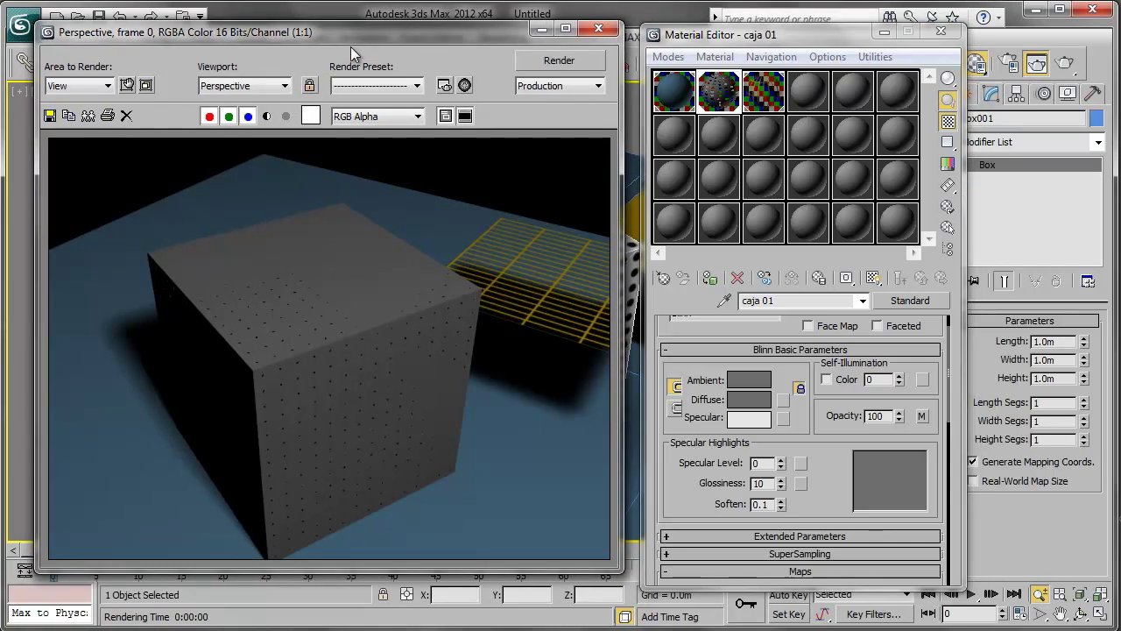